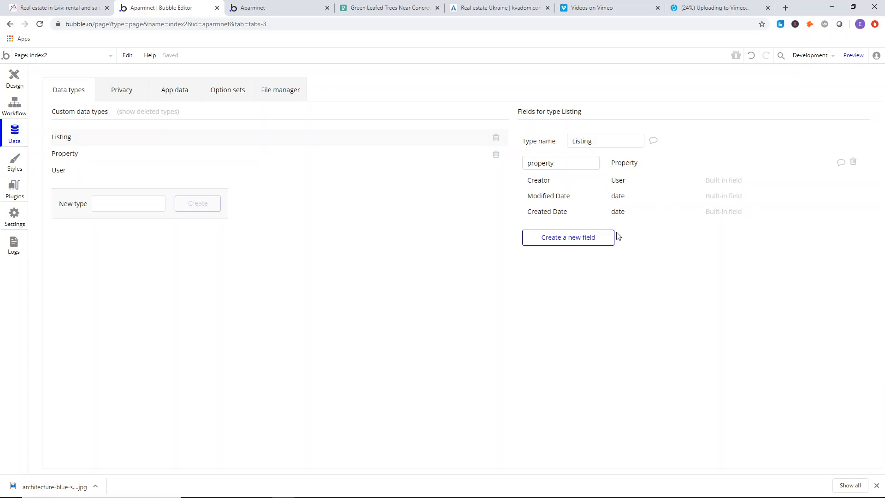
Add a text field named "location" to the Listing data type.
left_click(586, 243)
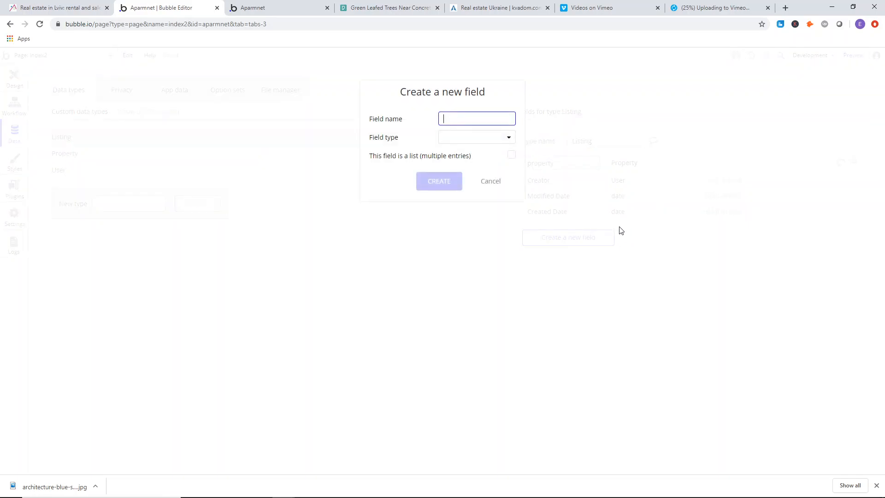
type("location")
left_click(501, 138)
left_click(466, 151)
left_click(454, 179)
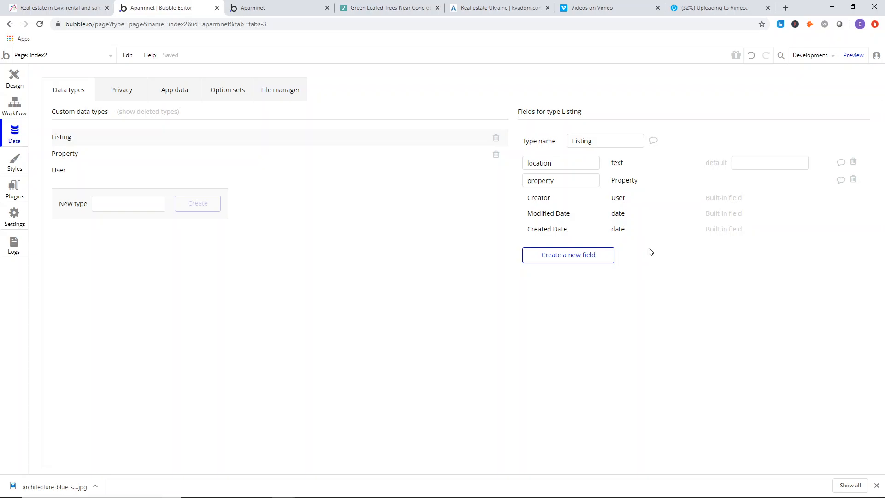
Examine the Listing type's location field and the search header in the index2 page design.
left_click(575, 163)
left_click_drag(575, 162, 534, 160)
left_click(653, 382)
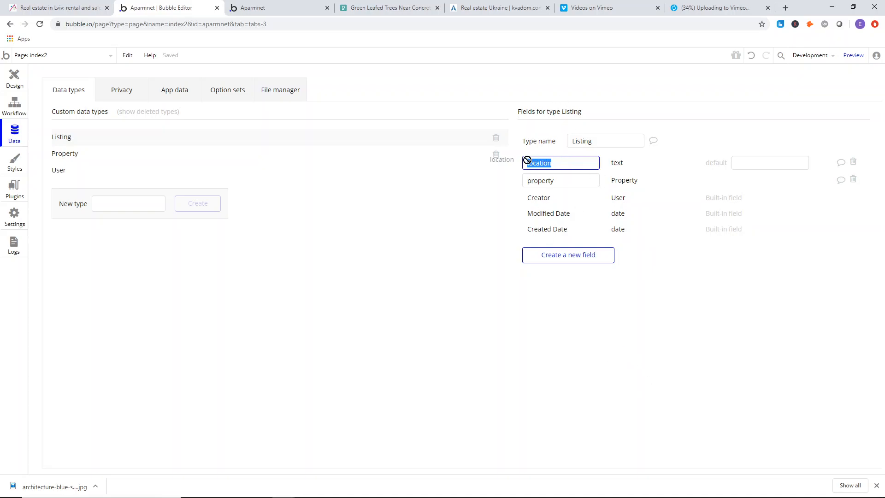
left_click(612, 385)
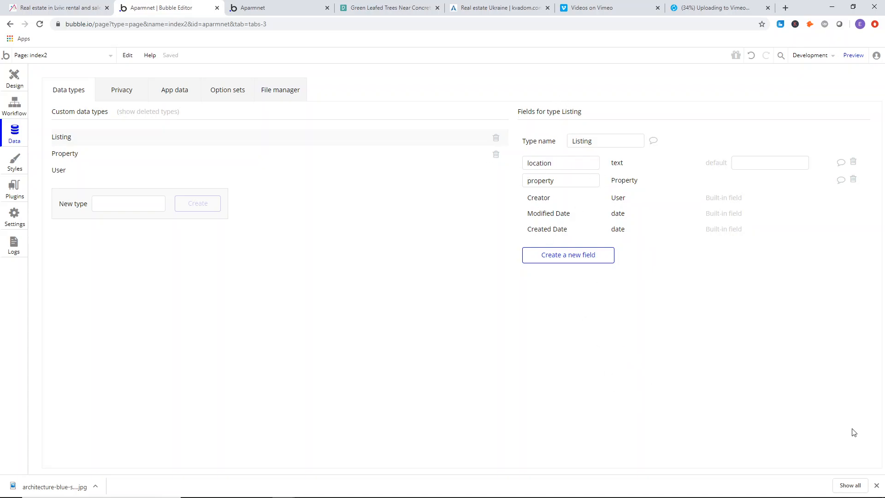
left_click_drag(529, 164, 574, 162)
left_click(14, 77)
scroll(231, 300, "down", 6)
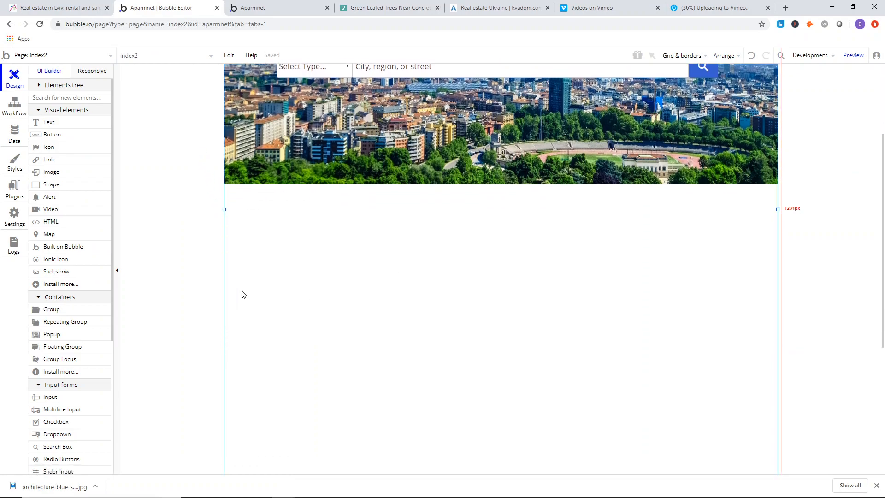
scroll(383, 196, "up", 4)
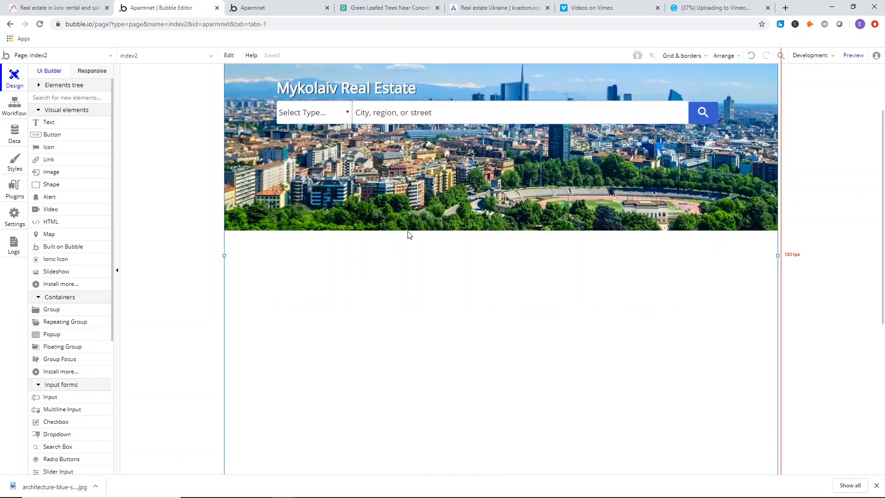
scroll(388, 237, "down", 3)
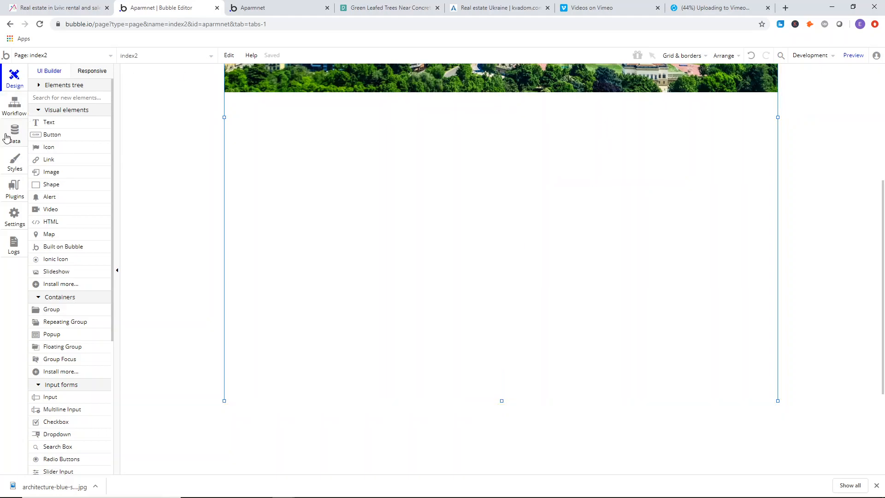
Return to the Listing data type and add a date field named "publish date".
left_click(10, 138)
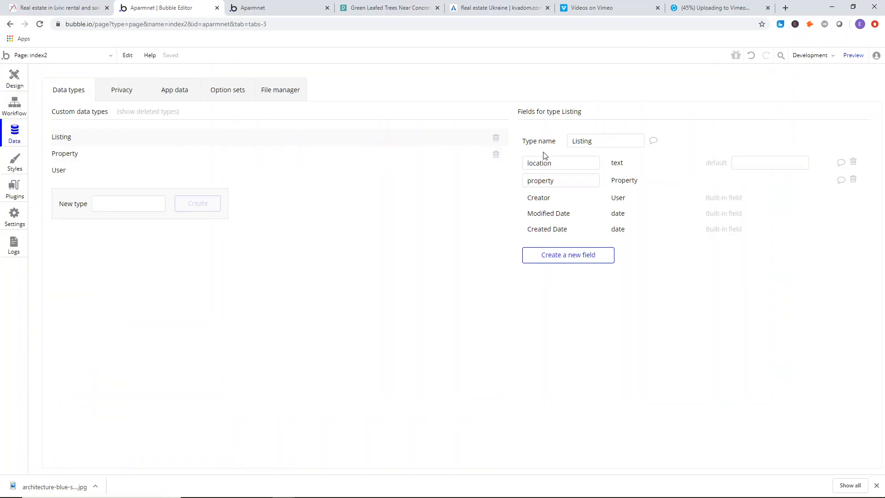
left_click(598, 257)
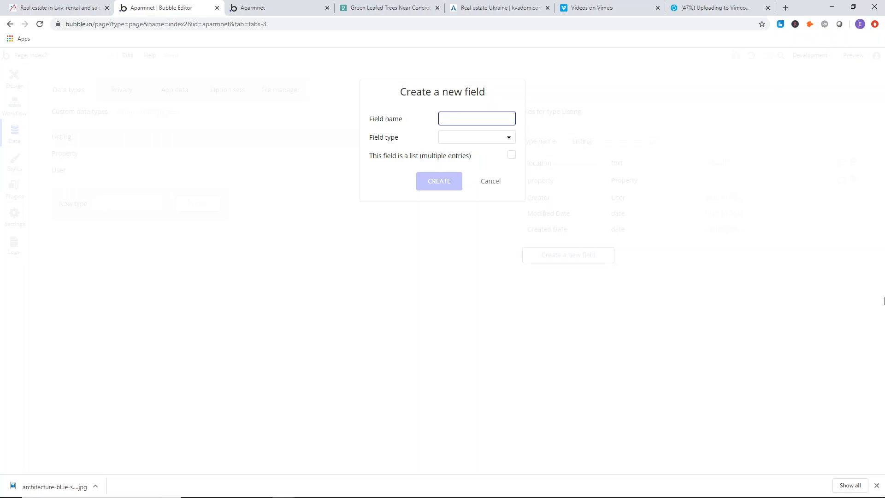
type("publish date")
left_click(452, 143)
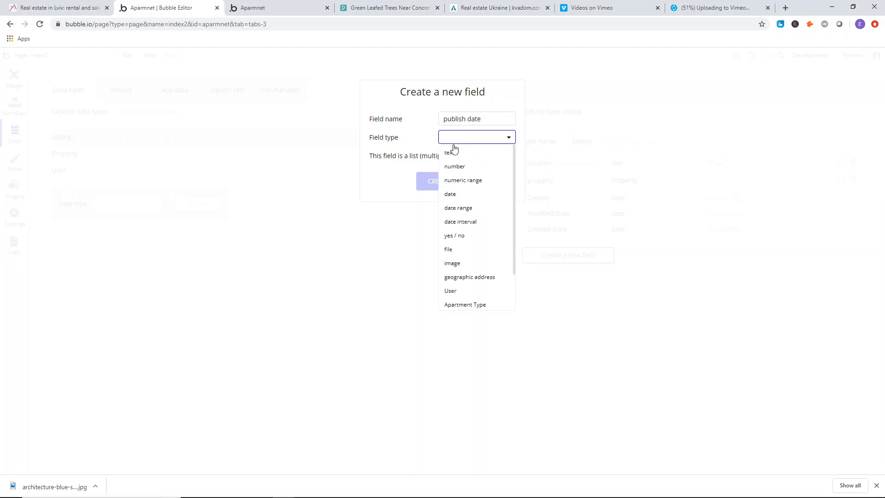
left_click(462, 195)
left_click(448, 184)
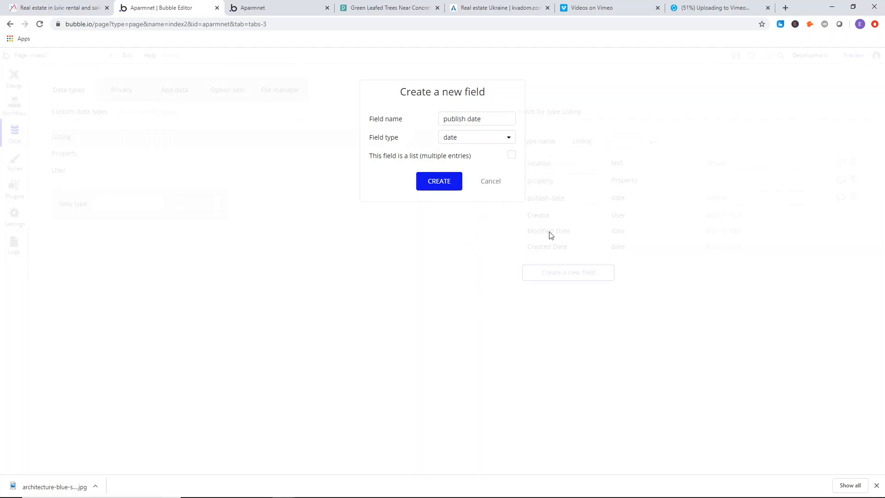
Add a date field named "closing date" to the Listing data type.
left_click(575, 273)
type("finish")
key("BackSpace")
key("BackSpace")
key("BackSpace")
key("BackSpace")
key("BackSpace")
type("end date")
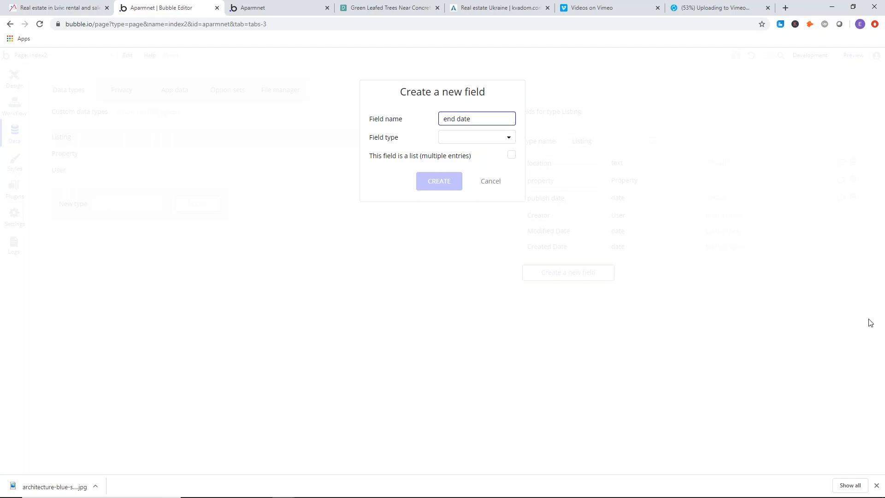
left_click(473, 138)
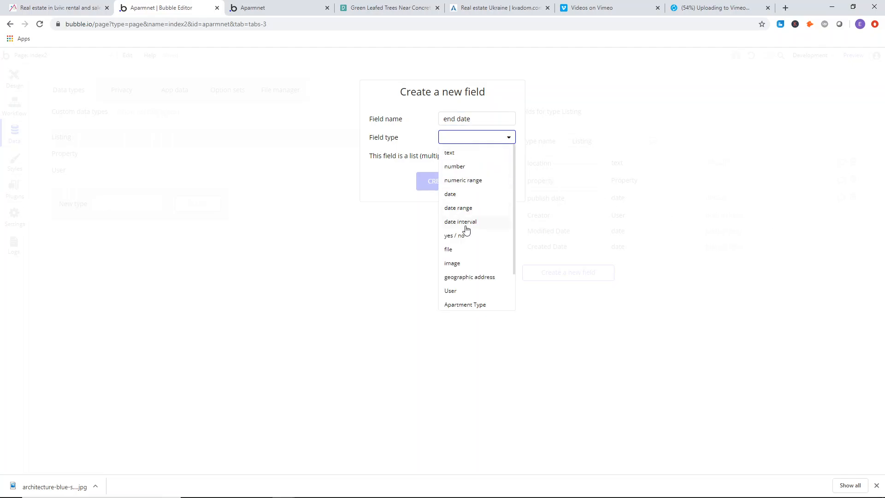
left_click(459, 194)
double_click(457, 119)
type("closing")
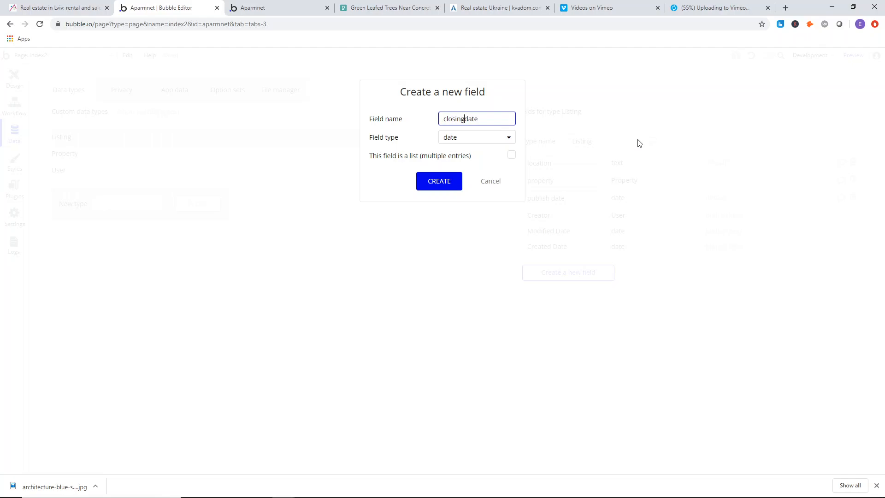
left_click(451, 183)
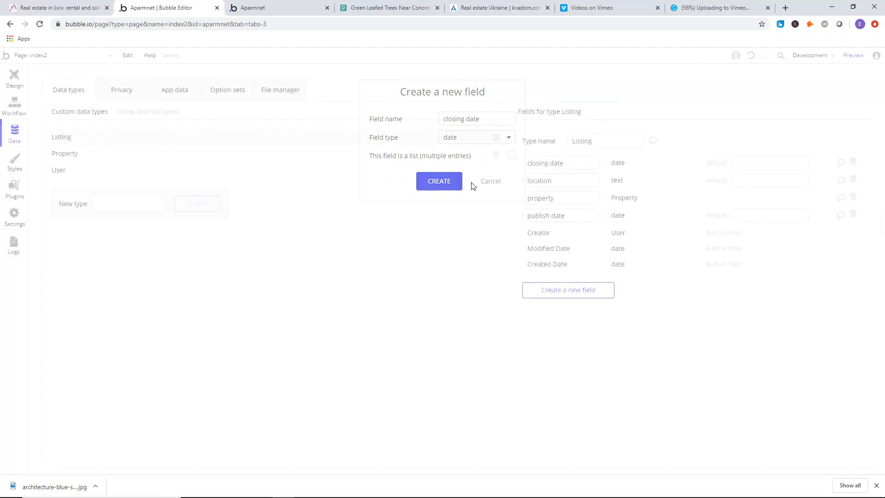
Create a new custom data type named "Lead".
left_click(572, 291)
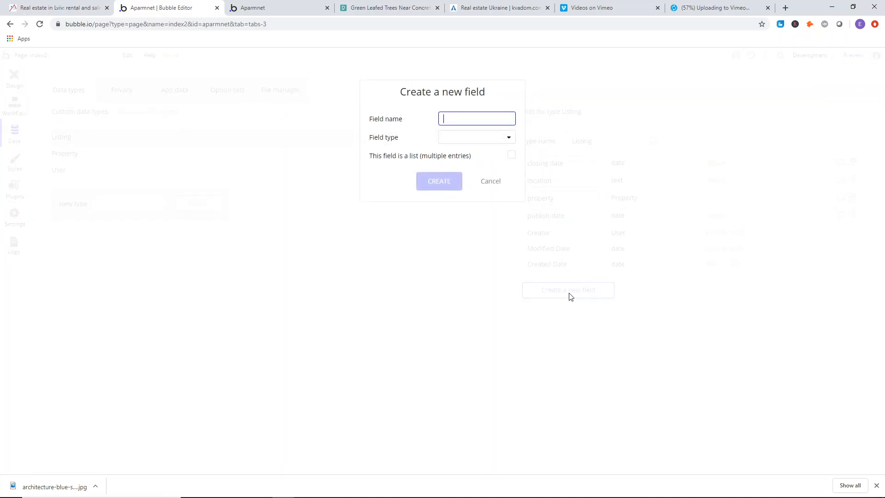
left_click(497, 186)
left_click(141, 208)
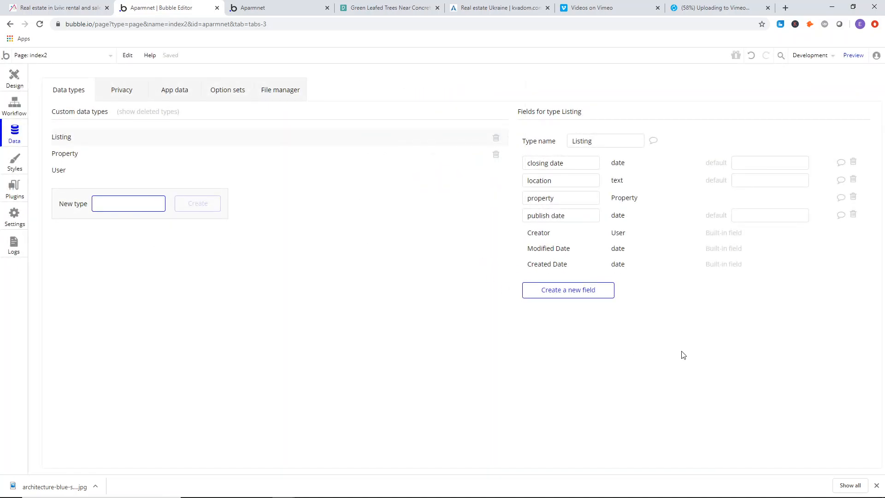
type("Lead")
key("Return")
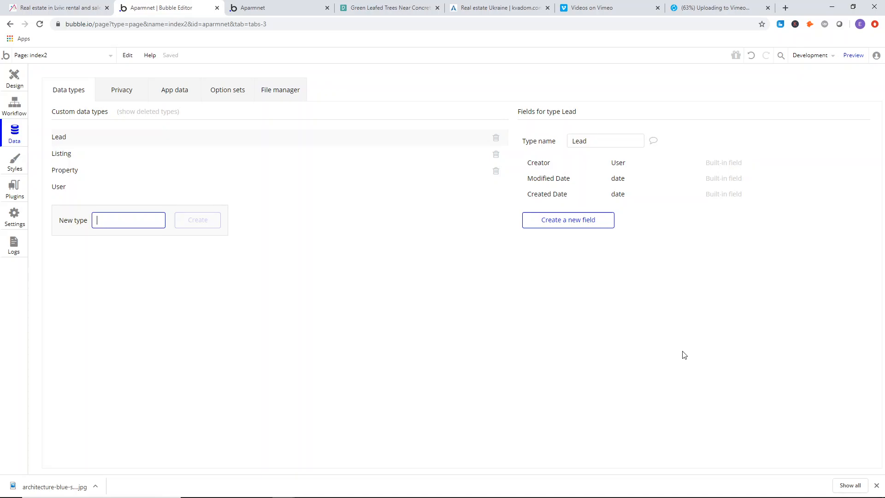
Switch to the Lviv real estate website and open the residential new building «Panorama» page in a new tab.
left_click(496, 8)
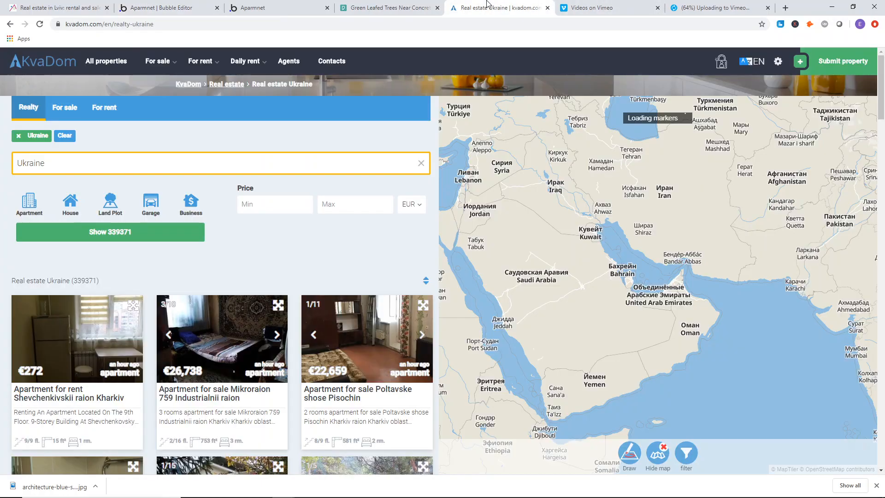
left_click(405, 7)
left_click(281, 7)
left_click(161, 8)
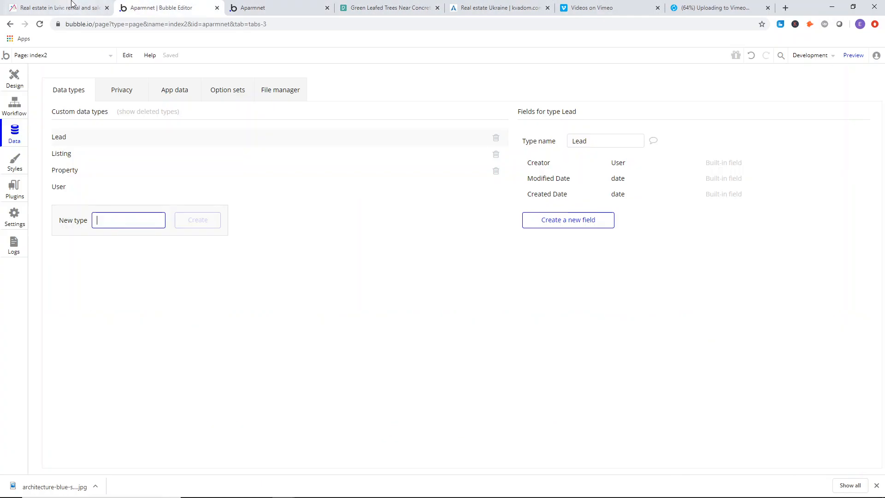
left_click(84, 10)
scroll(369, 226, "down", 3)
right_click(369, 224)
left_click(401, 232)
left_click(146, 7)
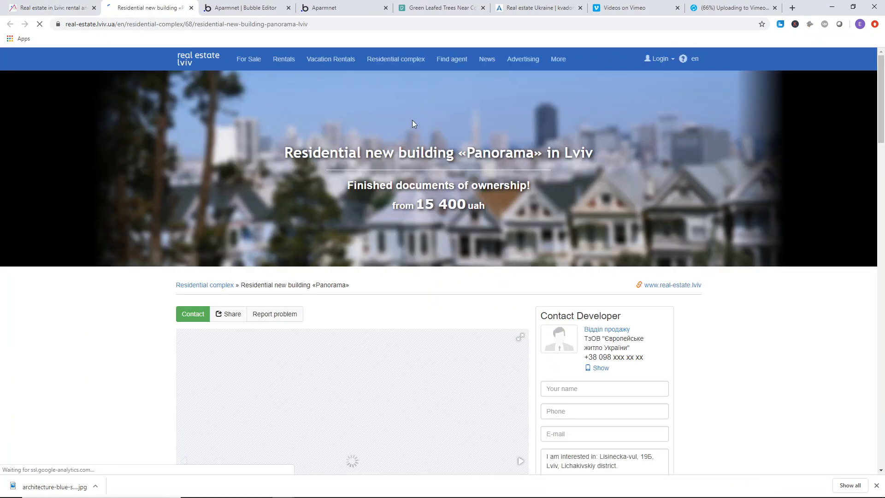
Examine the name, phone, e-mail and message fields of the Contact Developer form on the «Panorama» page.
scroll(306, 144, "down", 6)
scroll(725, 156, "up", 2)
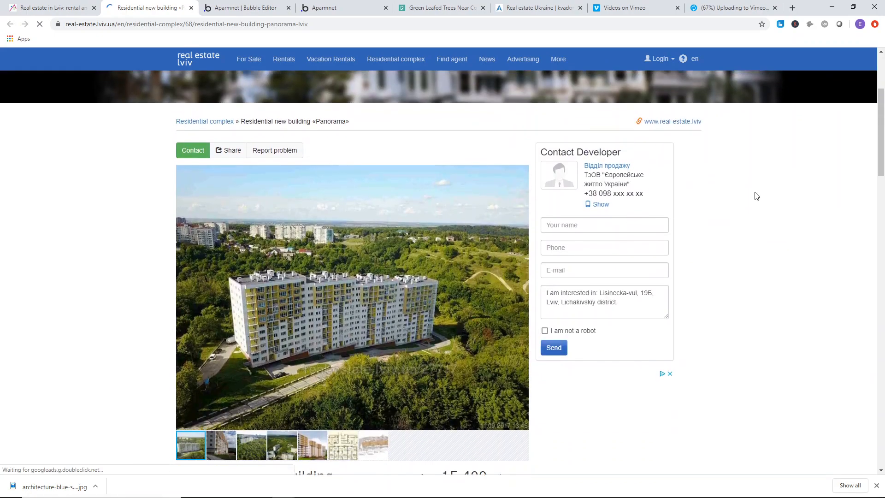
scroll(685, 170, "down", 1)
left_click(644, 157)
left_click(714, 156)
left_click(637, 186)
left_click(650, 202)
left_click(752, 188)
left_click(654, 235)
left_click(717, 231)
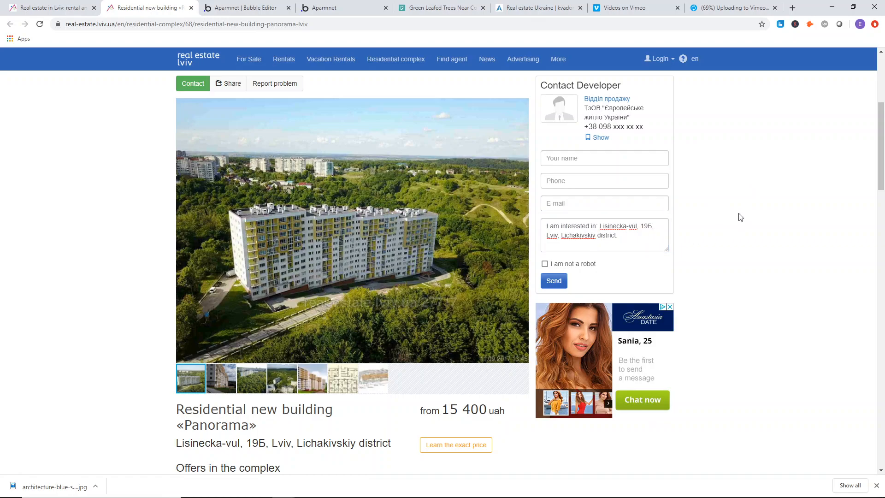
left_click(659, 204)
left_click(658, 182)
left_click(661, 159)
left_click(758, 193)
Switch back to the Bubble editor and add a text field named "name" to the Lead data type.
left_click(269, 6)
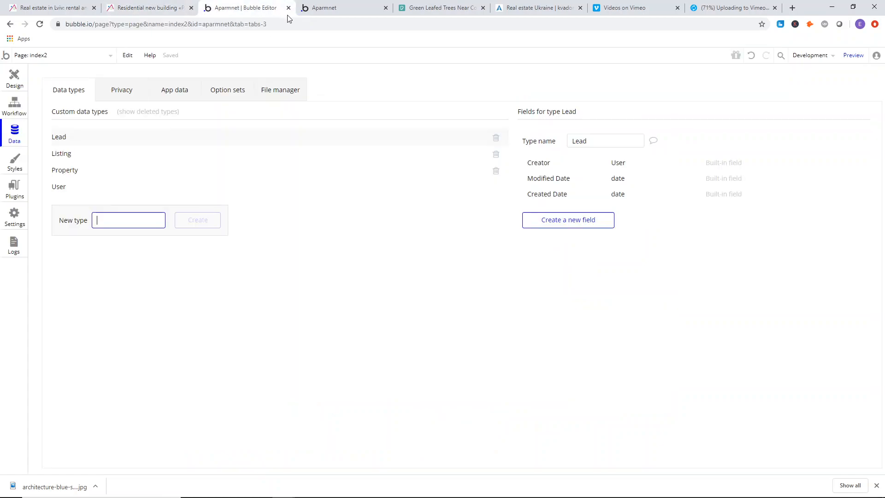
left_click(574, 229)
type("name")
left_click(484, 138)
left_click(472, 154)
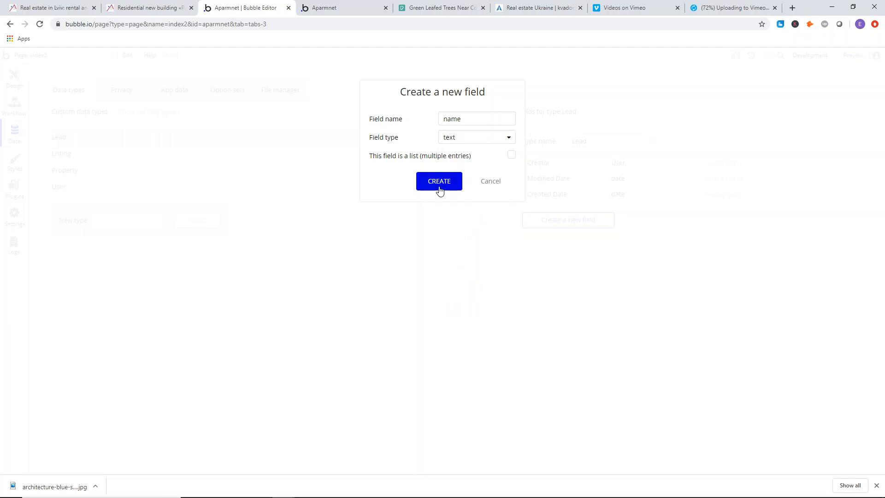
left_click(439, 181)
Add a text field named "phone number" to the Lead data type.
left_click(568, 236)
type("phone  n umb")
key("BackSpace")
key("BackSpace")
key("BackSpace")
key("BackSpace")
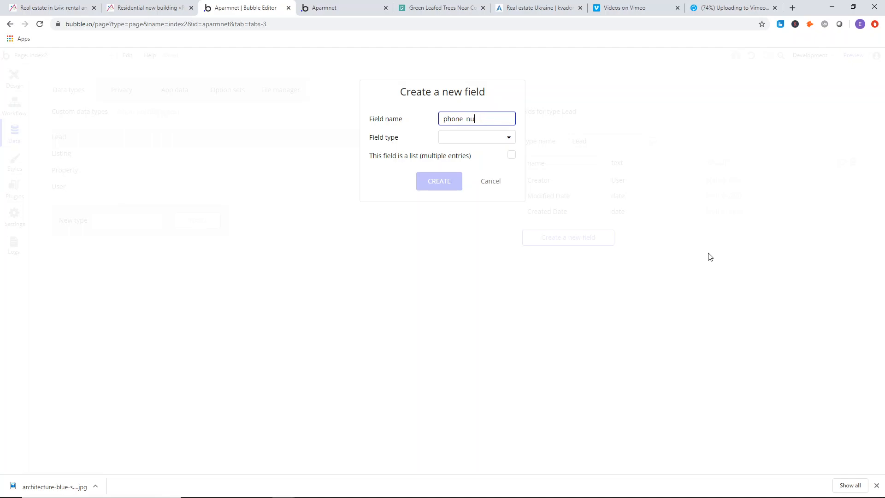
type("mb er")
left_click(496, 139)
left_click(477, 152)
left_click(456, 181)
Add a text field named "note" to the Lead data type.
left_click(586, 255)
type("note")
left_click(499, 138)
left_click(460, 160)
left_click(439, 181)
Add a text field named "email" to the Lead data type.
left_click(569, 272)
type("emai")
left_click(482, 138)
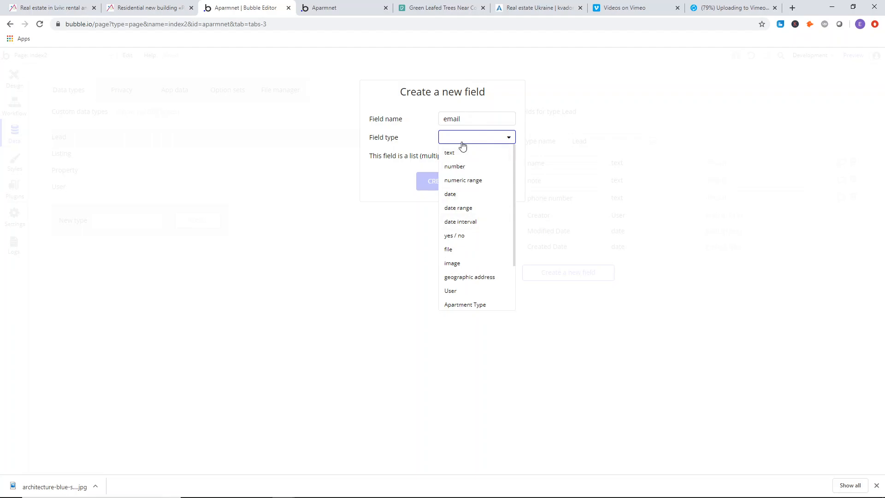
left_click(461, 140)
left_click(461, 139)
left_click(451, 152)
left_click(435, 181)
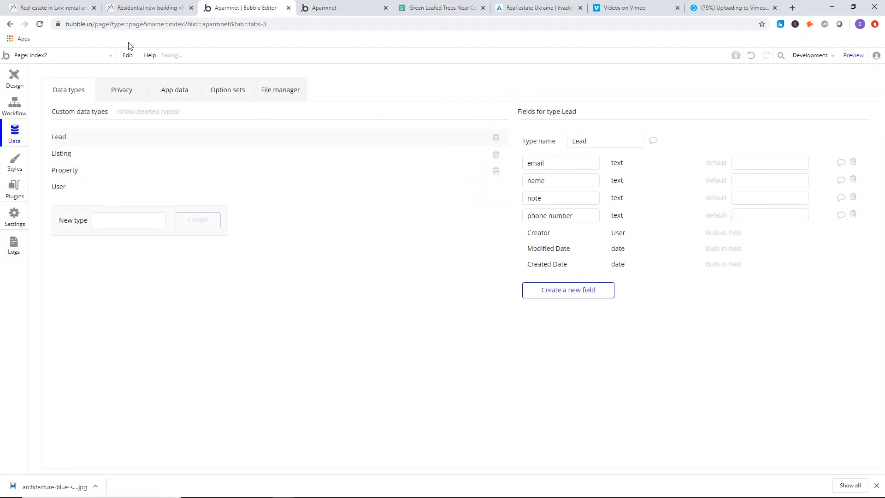
Compare the Lead fields with the Contact Developer form on the «Panorama» page, and return to the Bubble editor.
left_click(86, 8)
left_click(156, 5)
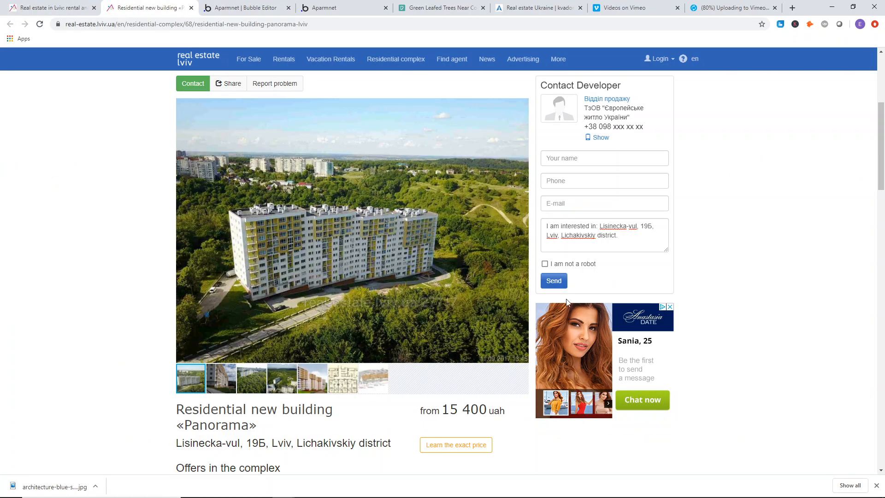
left_click(221, 7)
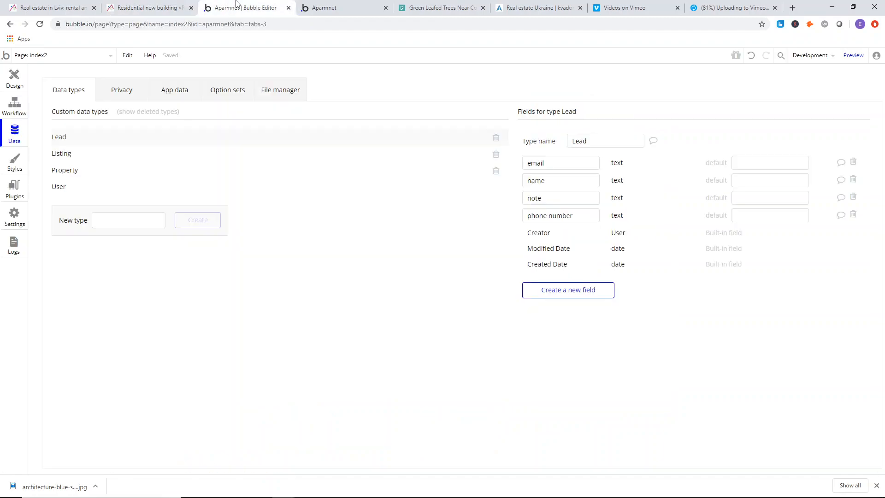
Add a field named "leads" of type Lead to the Listing data type, set as a list with multiple entries.
left_click(67, 154)
left_click(579, 301)
type("leadd")
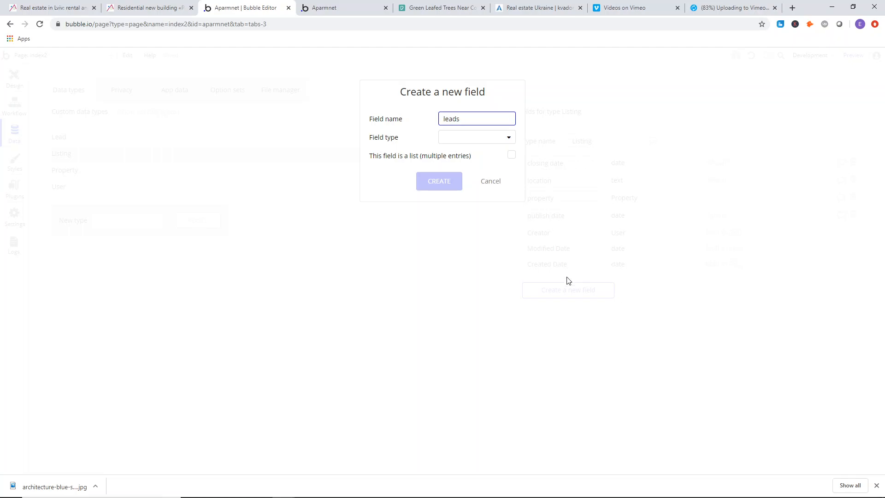
left_click_drag(480, 125, 414, 123)
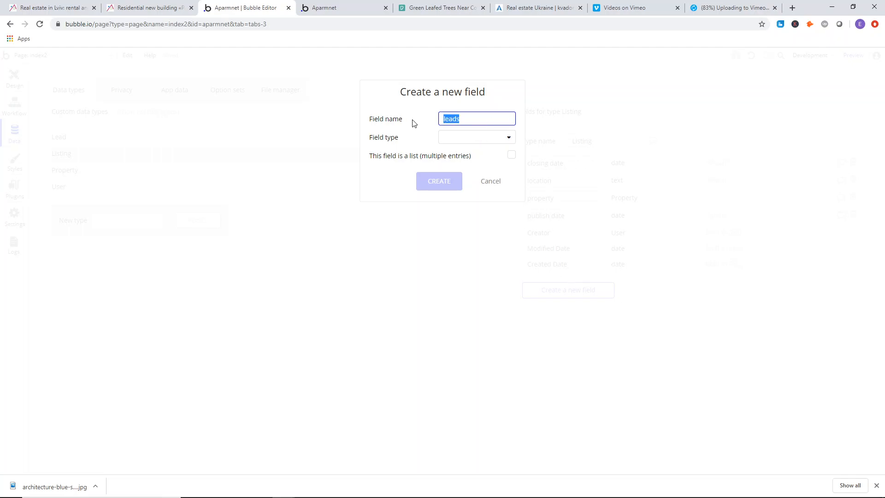
left_click(460, 138)
scroll(453, 231, "down", 3)
left_click(455, 273)
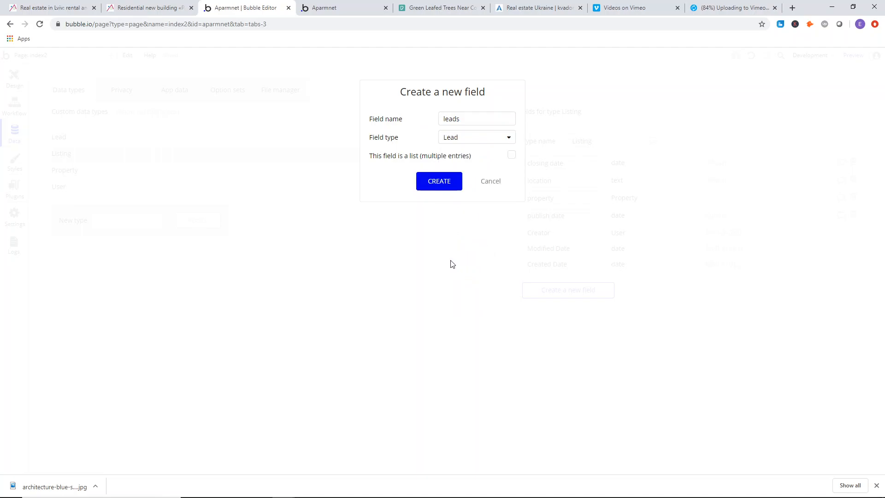
left_click(511, 157)
left_click(439, 180)
left_click(577, 180)
left_click_drag(577, 179, 530, 180)
left_click(612, 180)
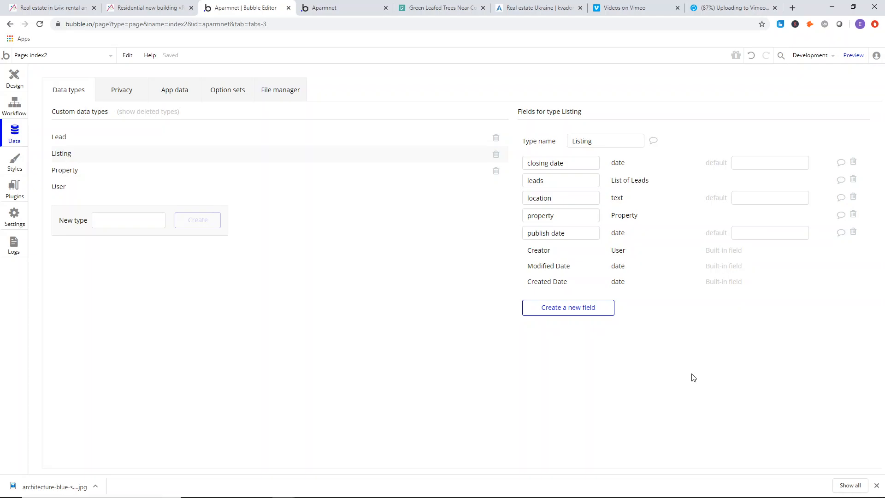
type("paymeent")
key("BackSpace")
type("nt")
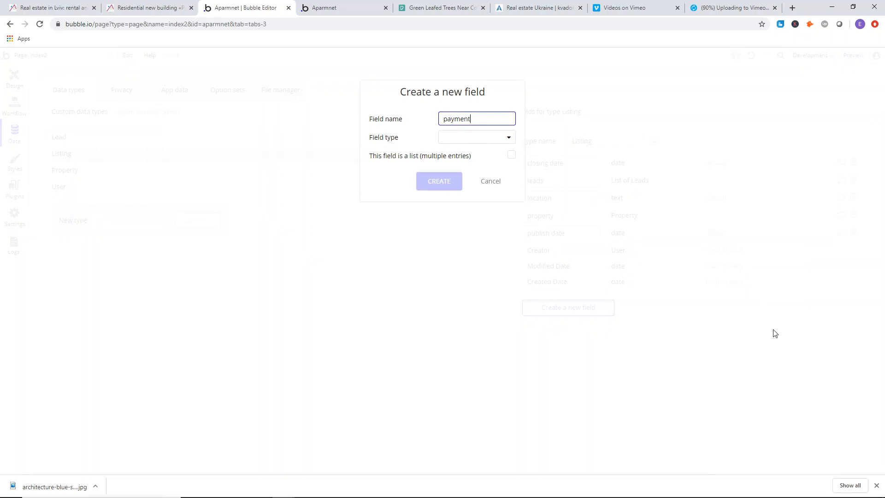
left_click(498, 184)
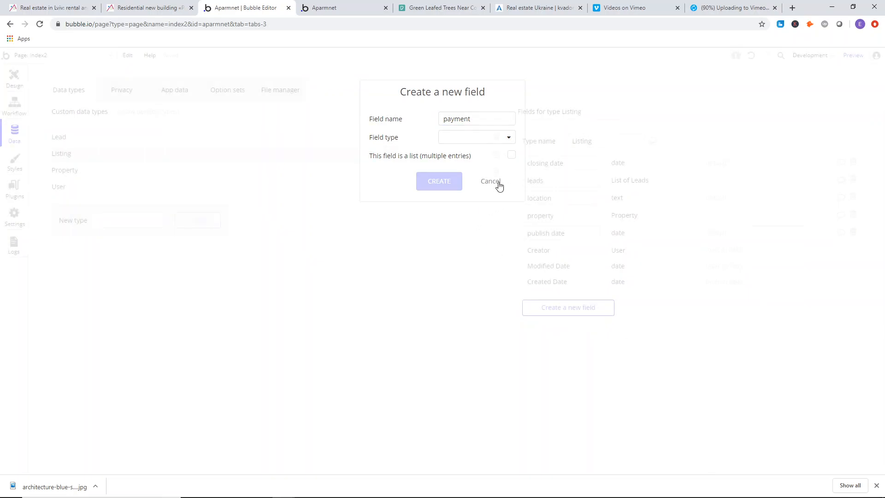
left_click(152, 219)
left_click(157, 160)
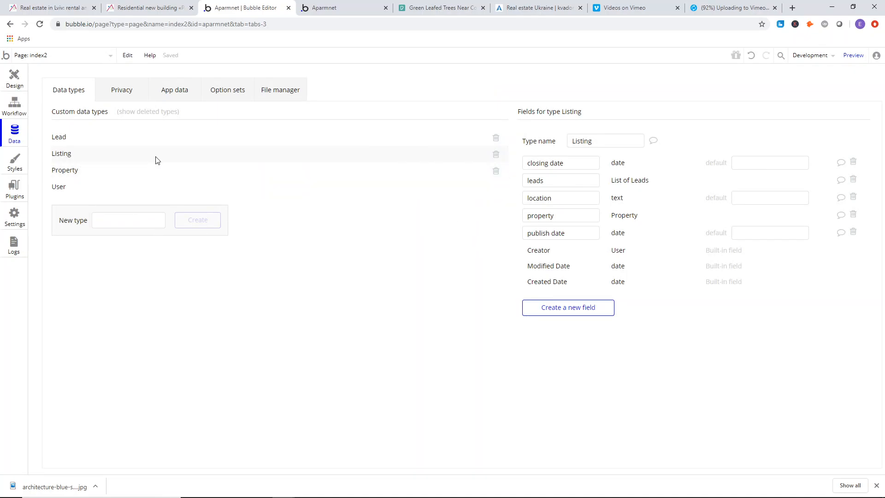
Add a number field named "price" to the Listing data type.
left_click(586, 307)
type("priec")
key("BackSpace")
key("BackSpace")
key("BackSpace")
type("ce point")
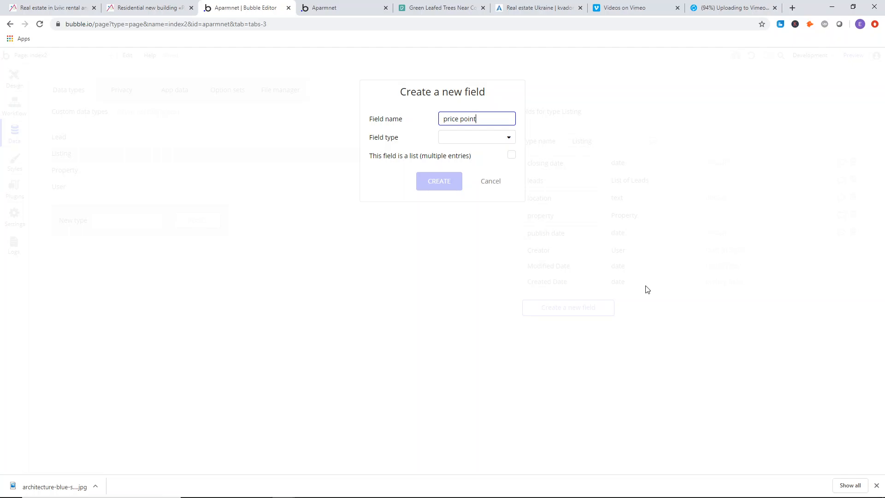
left_click(453, 139)
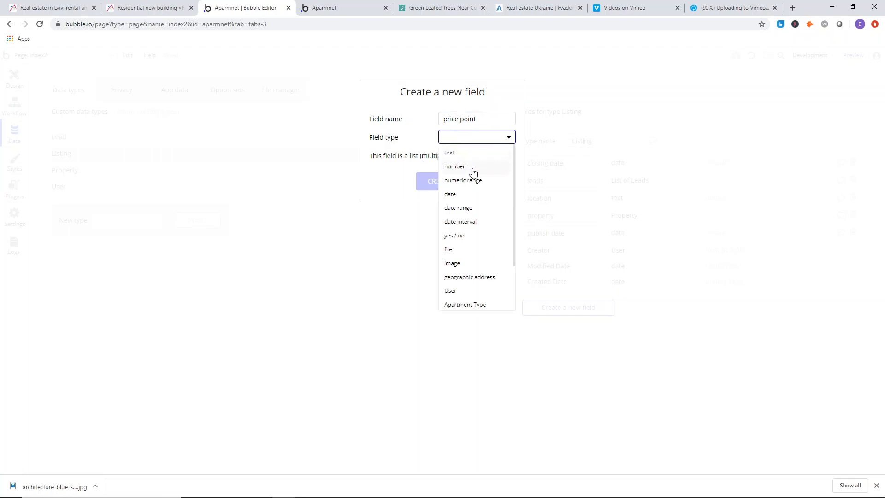
left_click(476, 166)
left_click(484, 119)
left_click_drag(484, 119, 460, 119)
left_click(463, 119)
key("BackSpace")
key("BackSpace")
left_click(426, 143)
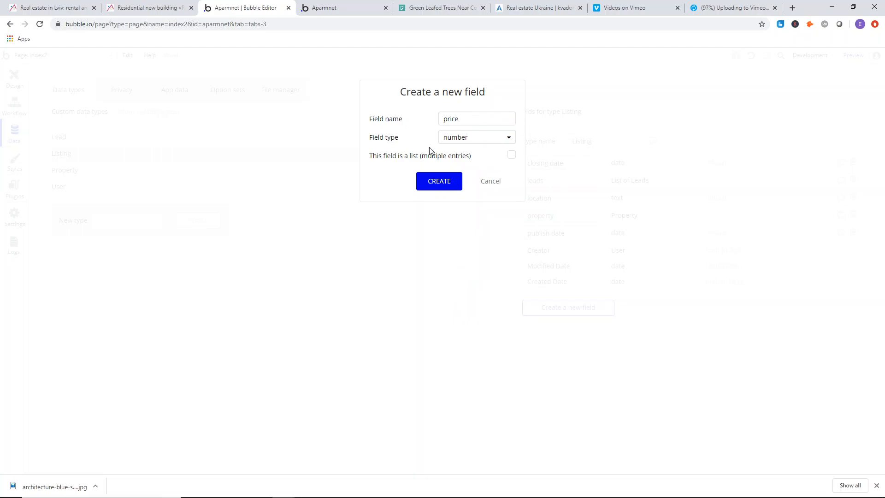
left_click(446, 186)
left_click(581, 210)
left_click(579, 202)
left_click(581, 214)
left_click(697, 394)
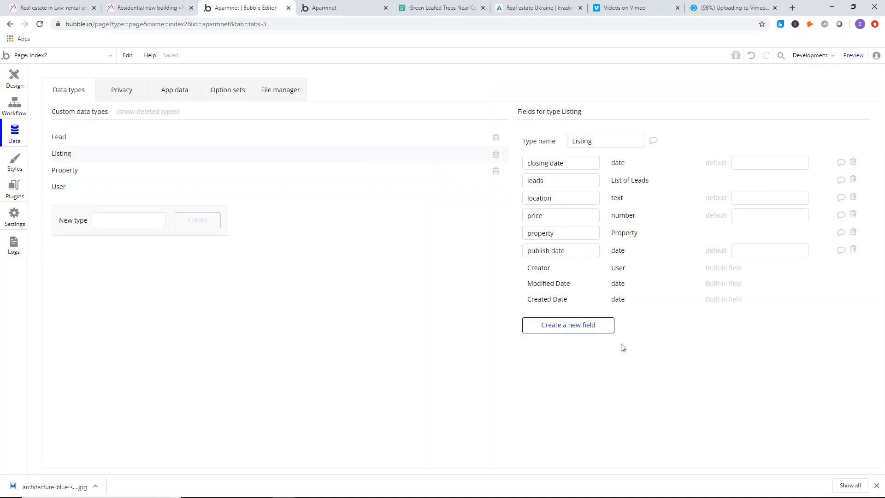
left_click(599, 336)
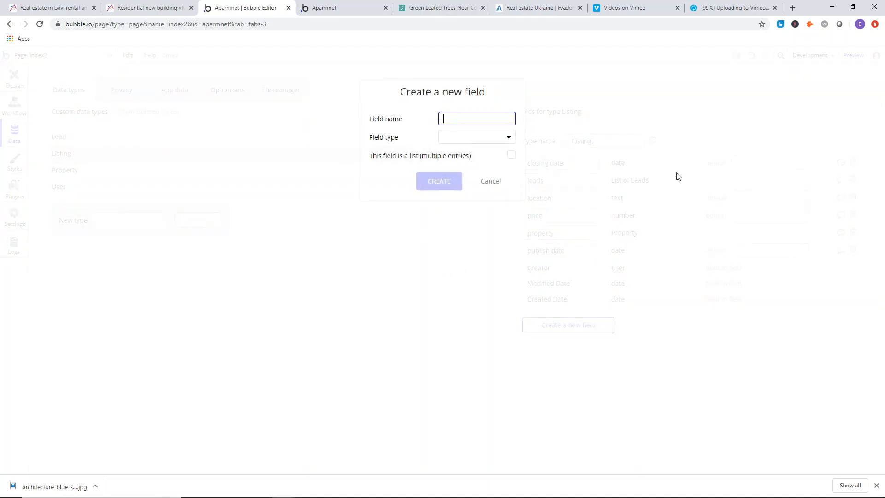
type("cieling")
key("BackSpace")
key("BackSpace")
key("BackSpace")
key("BackSpace")
key("BackSpace")
key("BackSpace")
type("eiling")
left_click(484, 183)
Rename the Listing data type's price field to "listing price".
left_click_drag(567, 215, 502, 218)
type("listi")
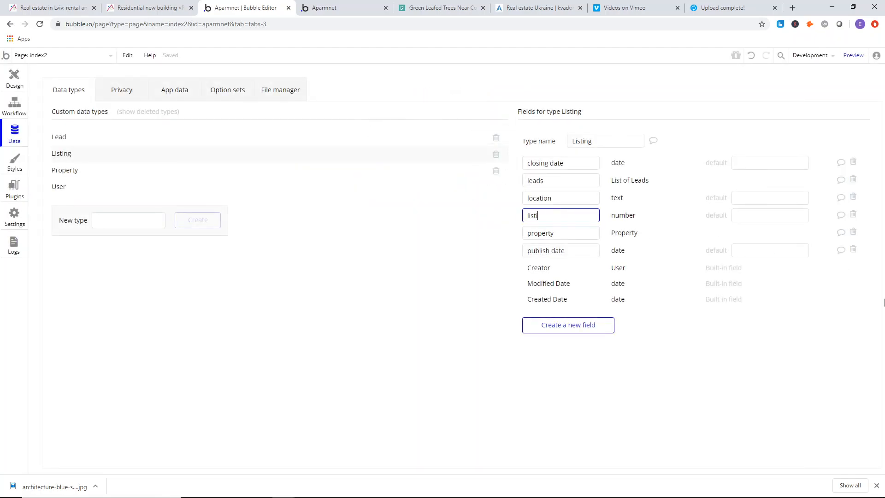
type("ng price")
left_click(374, 459)
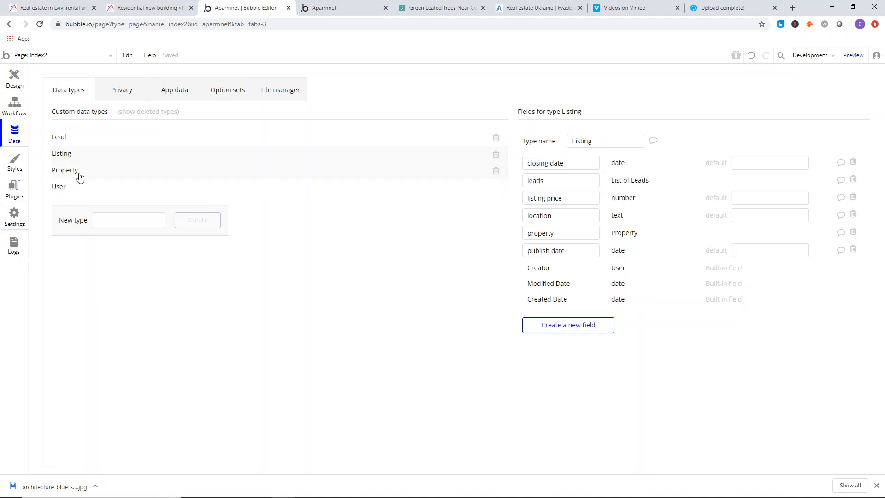
Add a text field named "status" to the Lead data type.
left_click(90, 141)
left_click(576, 295)
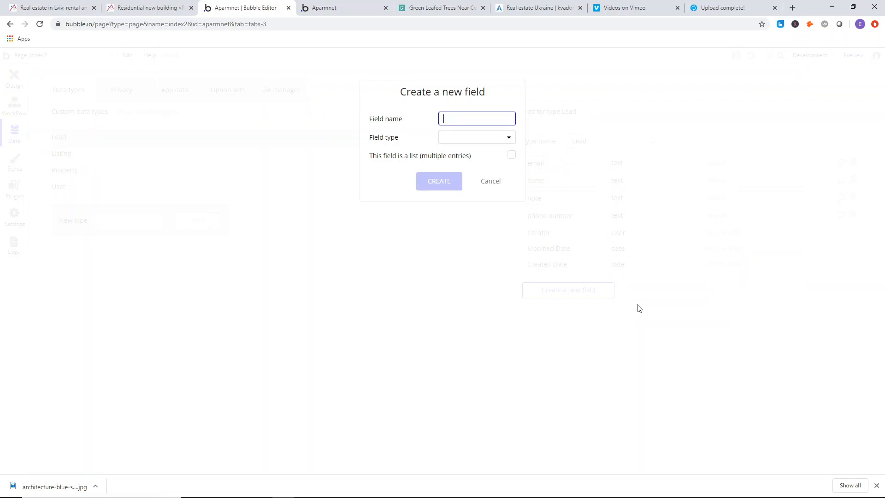
type("status")
left_click(505, 139)
left_click(484, 152)
left_click(442, 182)
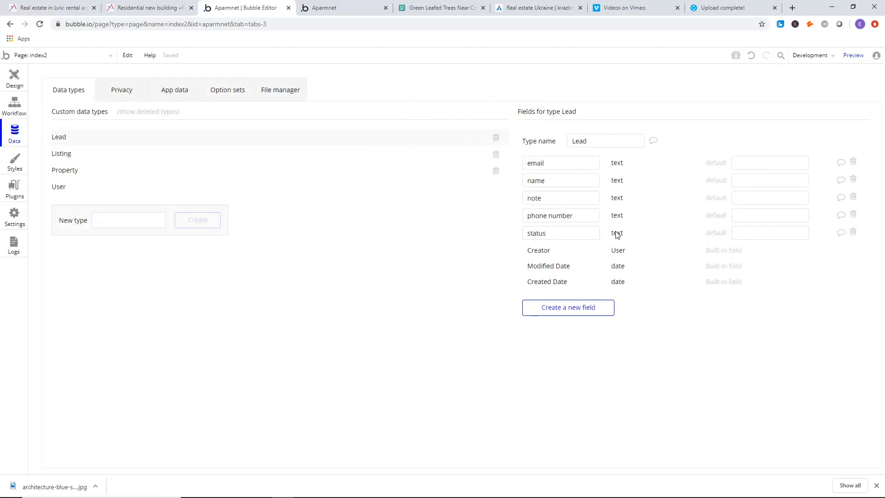
Set the default value of the Lead type's status field to "valid".
left_click(758, 233)
type("Ту")
key("BackSpace")
key("BackSpace")
type("мфдшв")
key("BackSpace")
key("BackSpace")
key("BackSpace")
key("BackSpace")
key("BackSpace")
type("valid")
left_click(691, 393)
Add a number field named "lead budget" to the Listing data type.
left_click(98, 160)
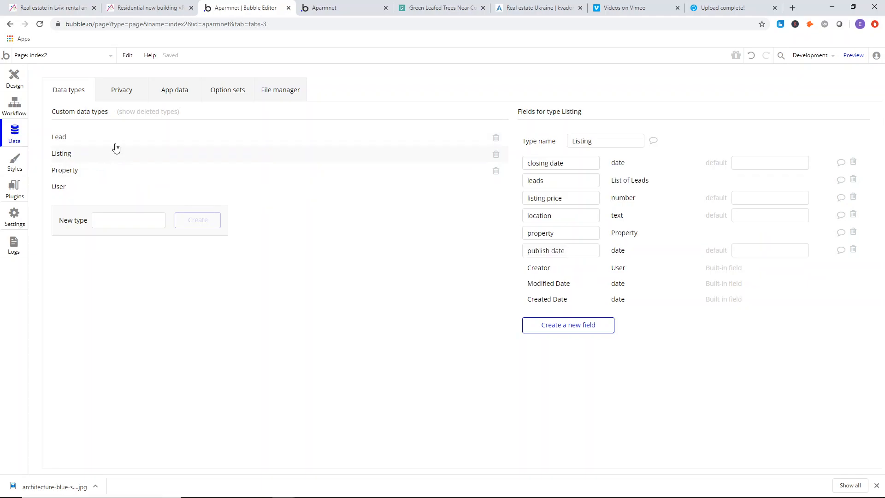
left_click(167, 148)
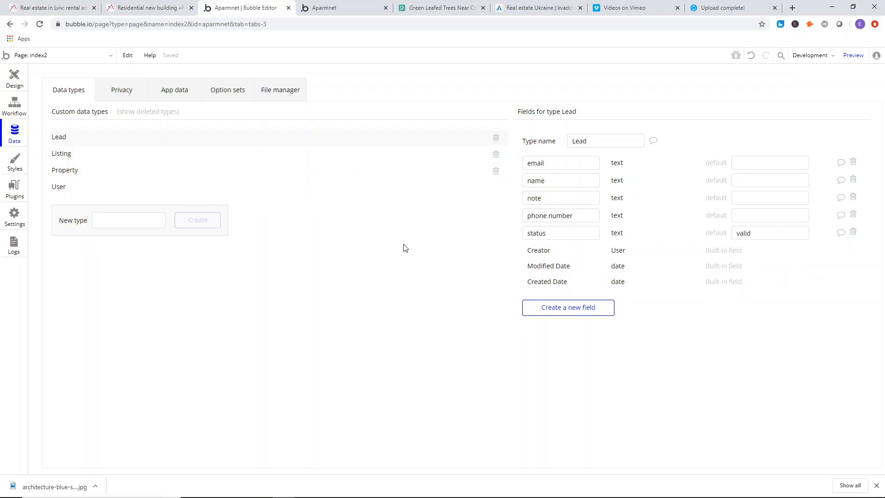
left_click(113, 163)
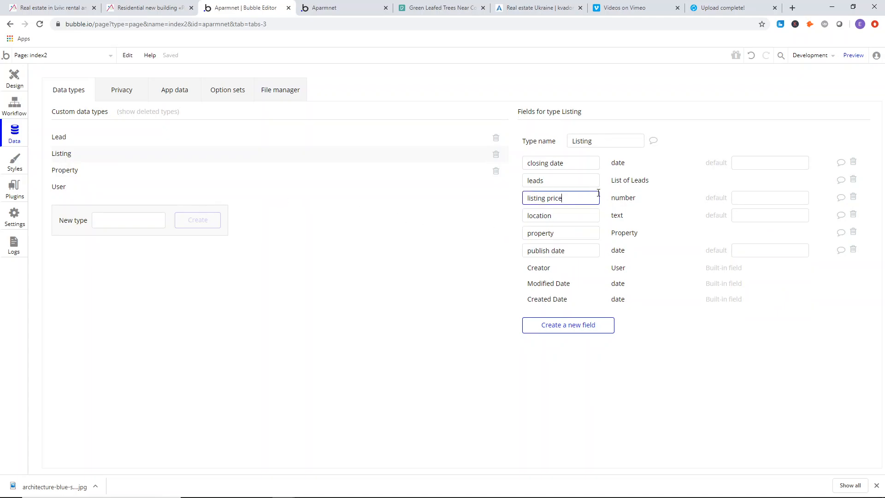
mouse_move(596, 328)
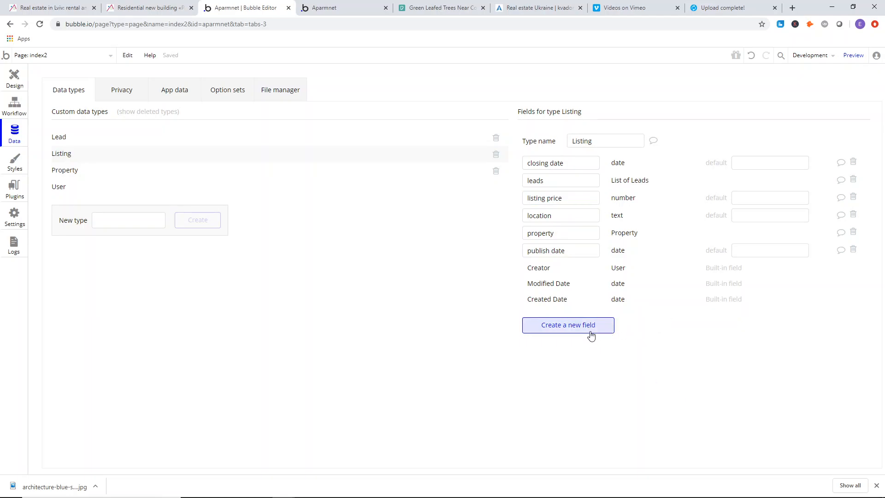
left_click(595, 329)
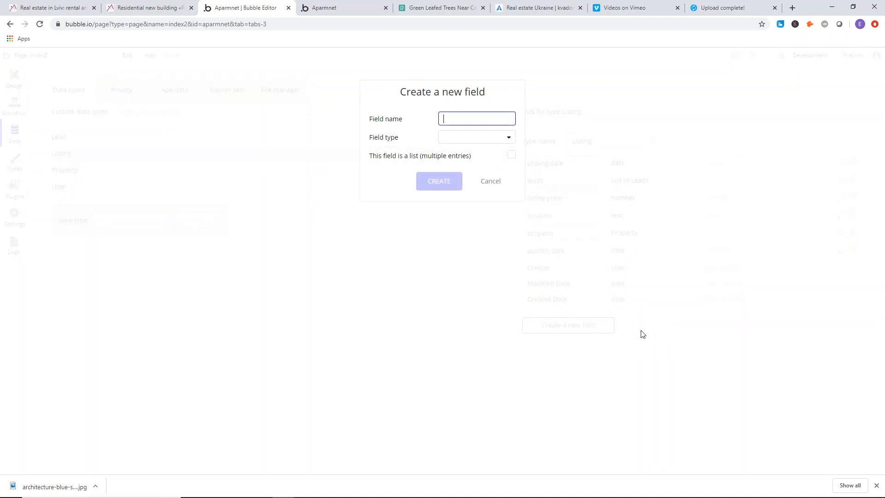
type("lead ci")
key("BackSpace")
type("eling")
key("BackSpace")
key("BackSpace")
key("BackSpace")
key("BackSpace")
type("budget")
left_click(485, 137)
left_click(478, 170)
left_click(447, 182)
Review the fields of the Listing data type, especially lead budget, leads and listing price.
left_click_drag(570, 267, 536, 269)
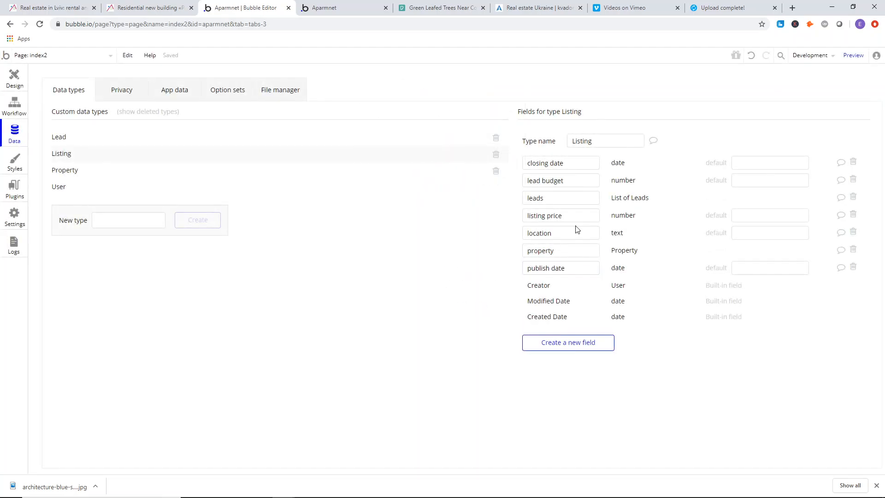
left_click_drag(580, 183, 532, 184)
left_click(508, 226)
left_click(580, 183)
left_click(508, 286)
left_click(581, 184)
left_click(583, 198)
left_click(585, 207)
left_click(585, 215)
left_click(683, 331)
left_click(9, 110)
left_click(6, 88)
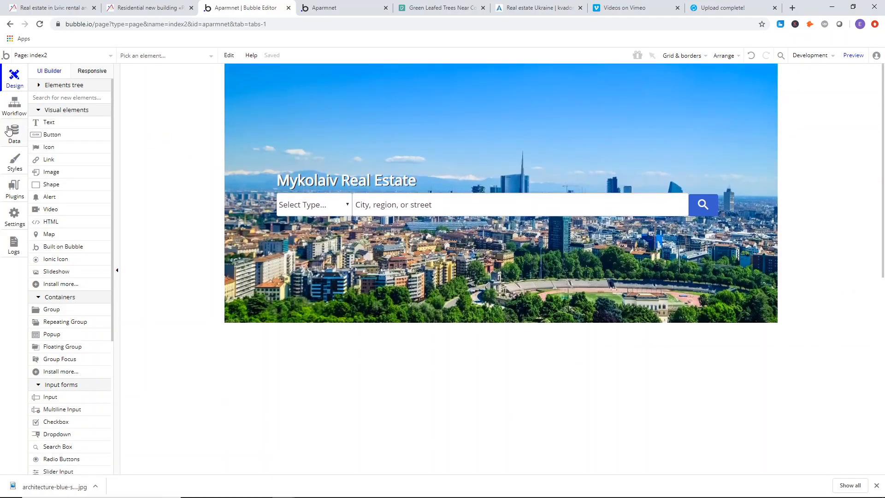
left_click(8, 130)
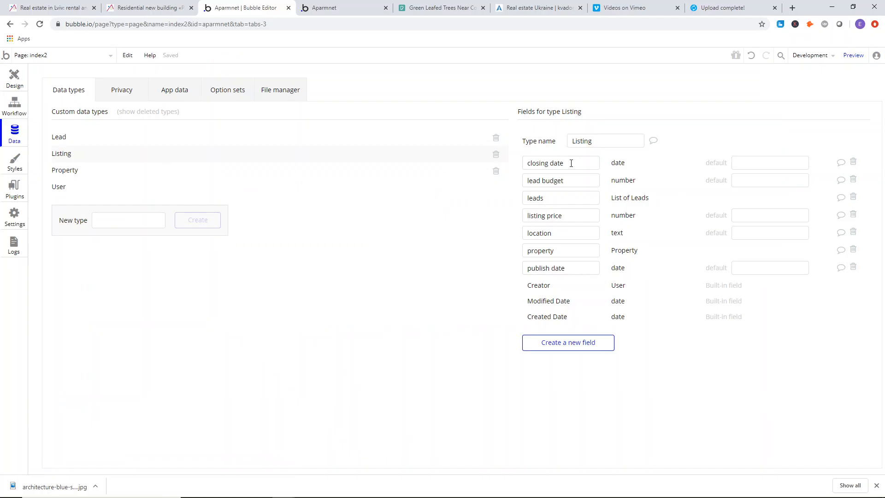
left_click(594, 269)
left_click(711, 358)
left_click(126, 224)
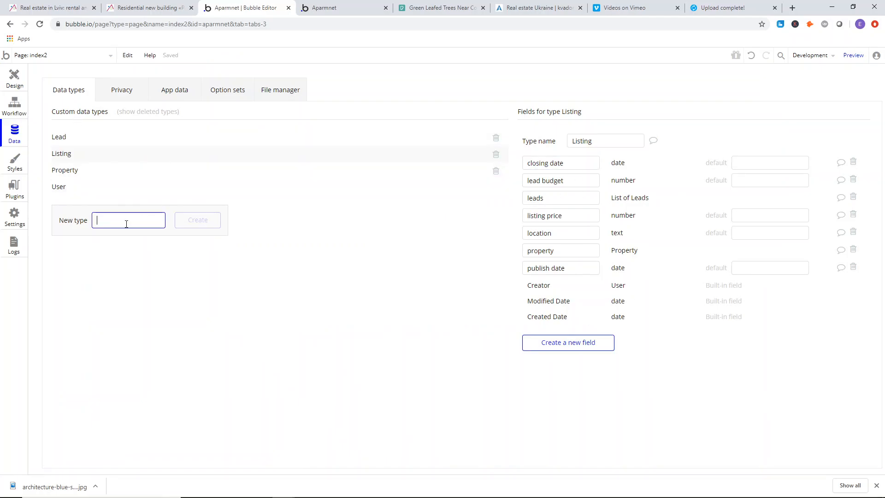
left_click(92, 139)
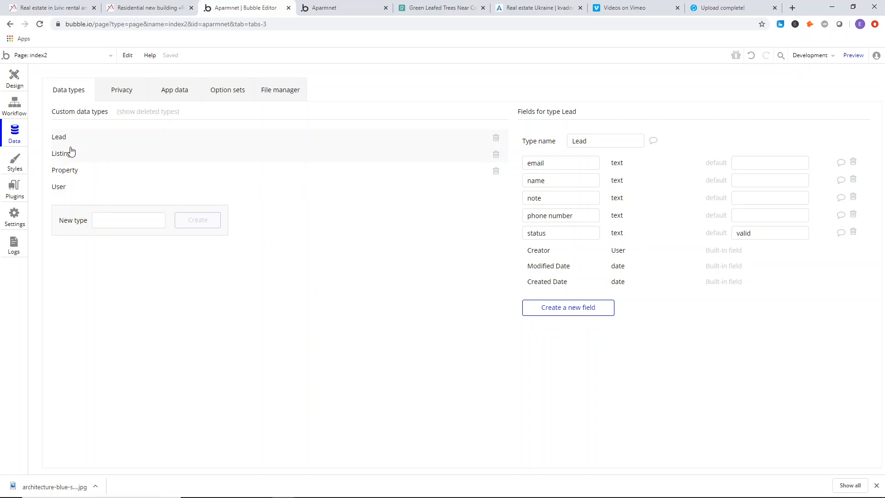
Compare the index2 page design with the Lviv real estate homepage, examining its Discounts, Hot offers and New offers sections.
left_click(7, 81)
scroll(456, 258, "down", 1)
scroll(415, 240, "up", 1)
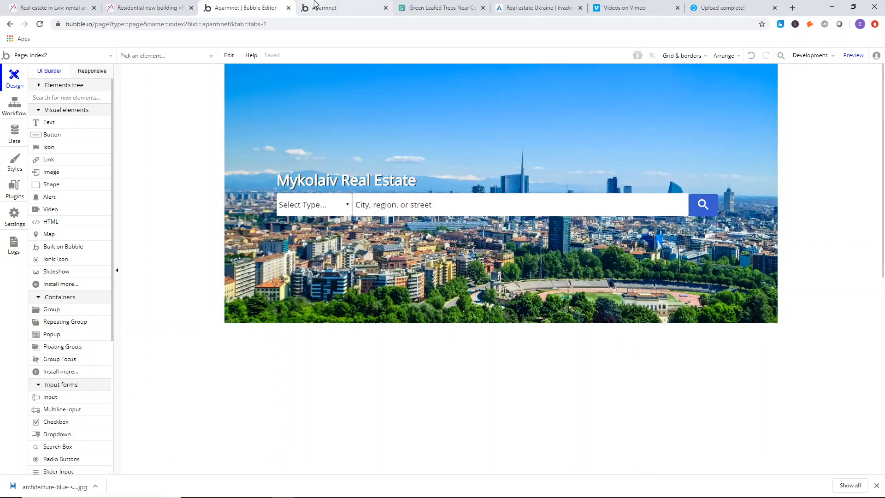
left_click(85, 3)
left_click_drag(38, 4, 235, 3)
scroll(350, 115, "up", 3)
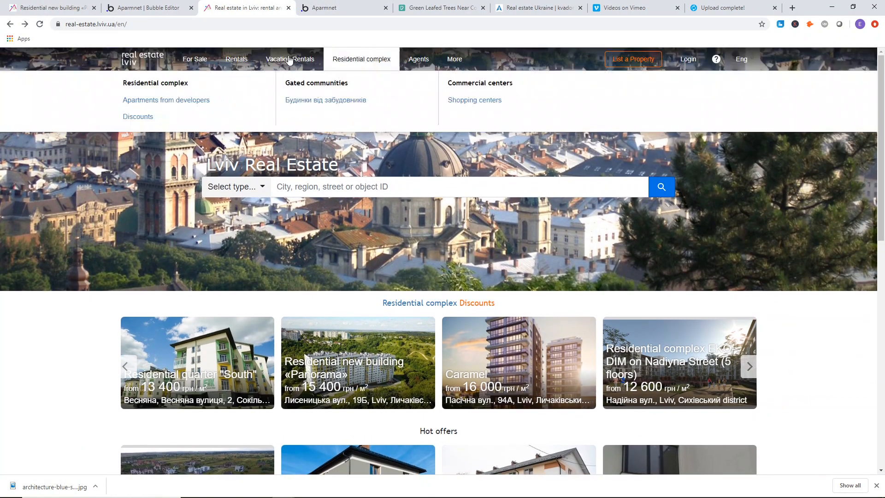
scroll(395, 155, "down", 5)
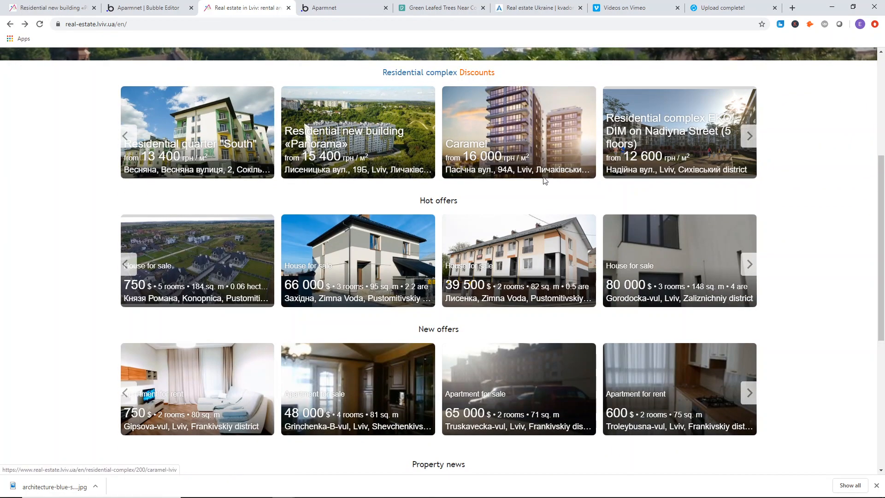
scroll(554, 186, "down", 5)
scroll(478, 193, "up", 3)
left_click_drag(408, 241, 469, 239)
left_click(504, 238)
scroll(461, 208, "up", 2)
left_click_drag(416, 201, 489, 200)
left_click(488, 201)
scroll(461, 194, "down", 6)
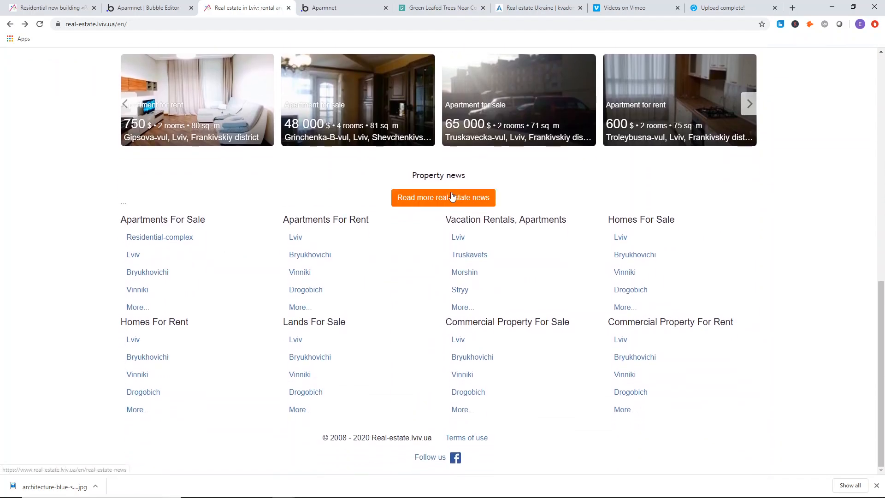
scroll(292, 189, "up", 11)
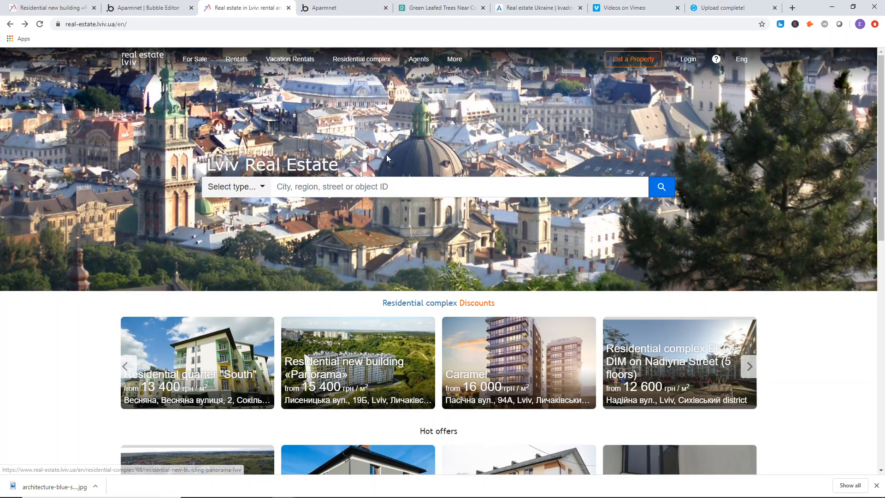
Return to the Bubble editor and place a text element about 524 by 55 pixels below the hero image.
left_click(156, 5)
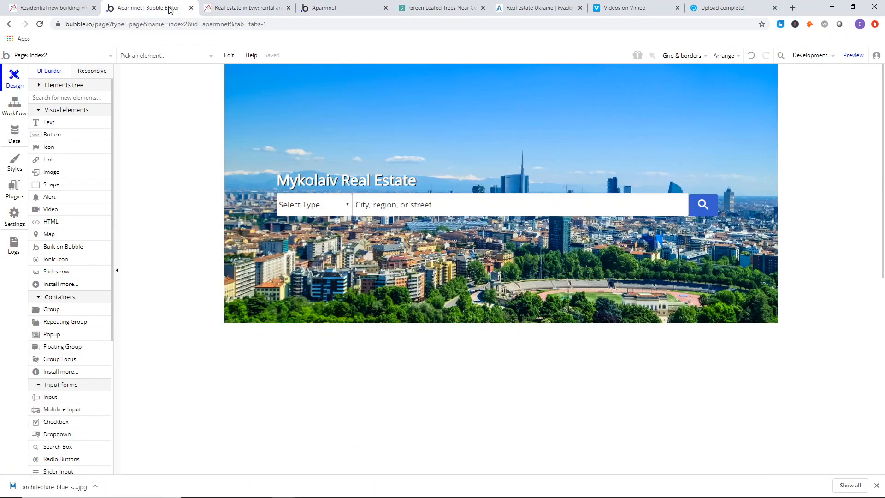
scroll(323, 207, "down", 5)
left_click(49, 123)
left_click_drag(399, 124, 641, 150)
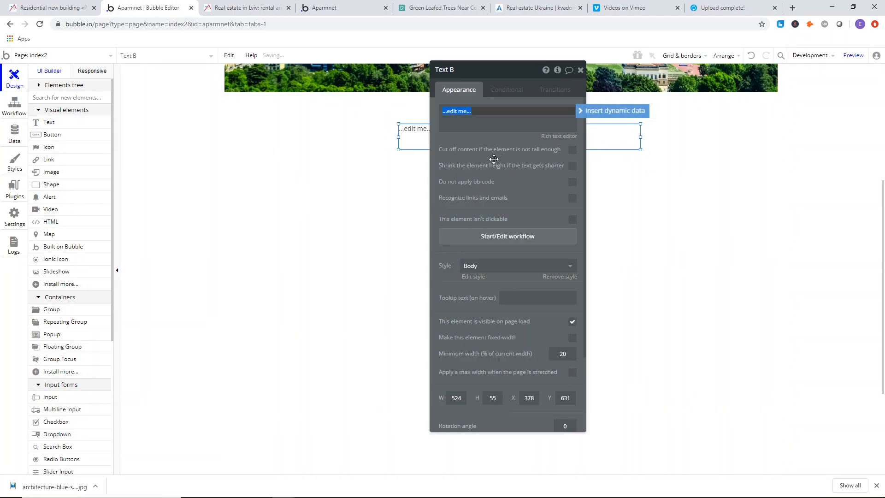
left_click_drag(414, 138, 406, 127)
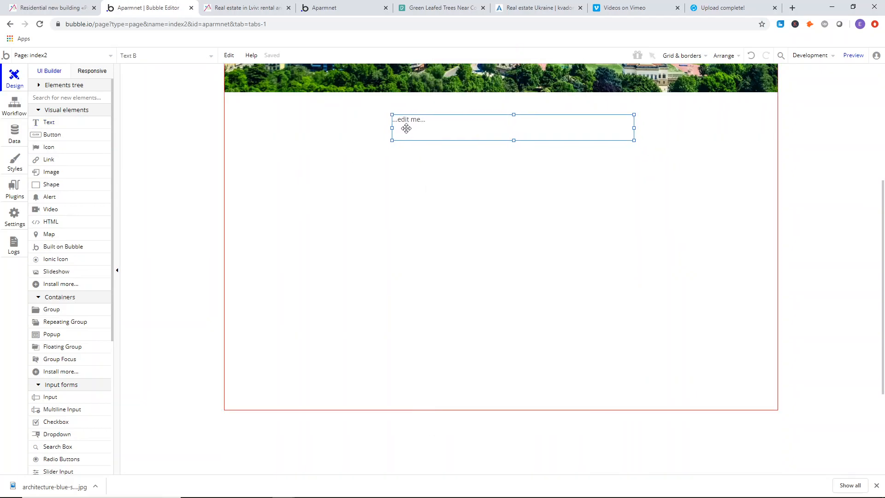
Examine the choices of the listing type dropdown in the hero search bar, and glance at the Lviv reference site.
scroll(174, 138, "up", 5)
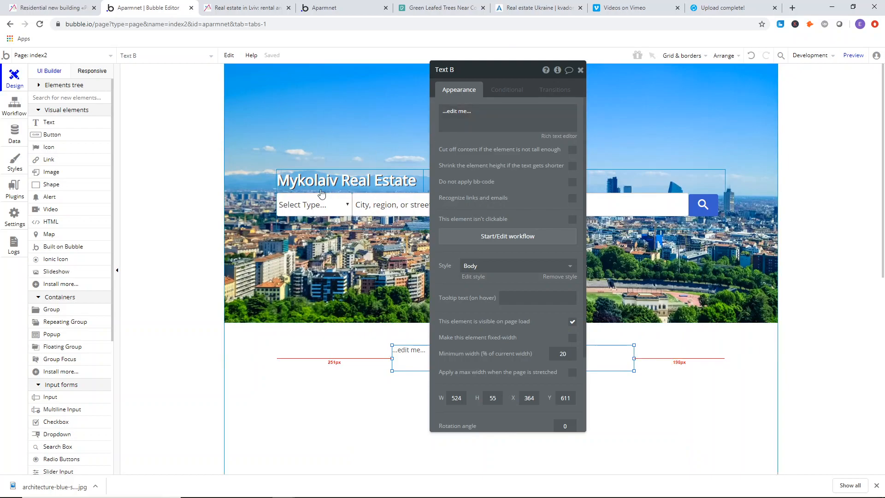
left_click(303, 203)
left_click(513, 164)
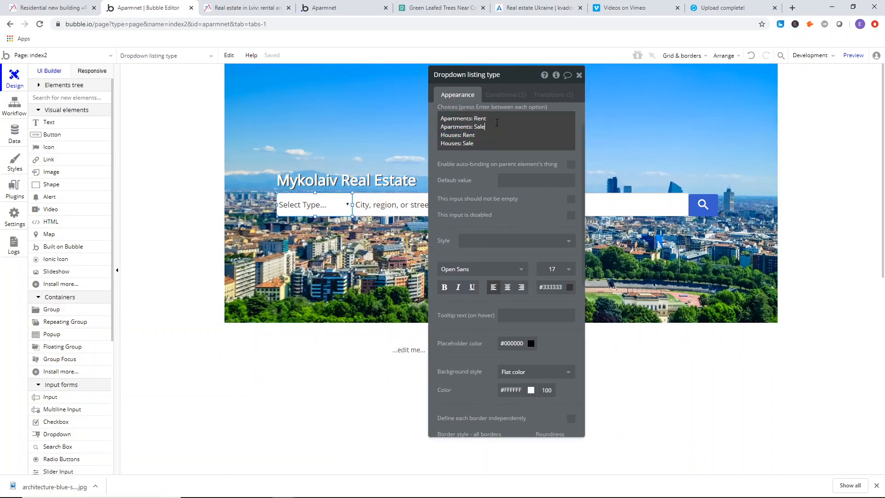
left_click_drag(489, 166, 125, 213)
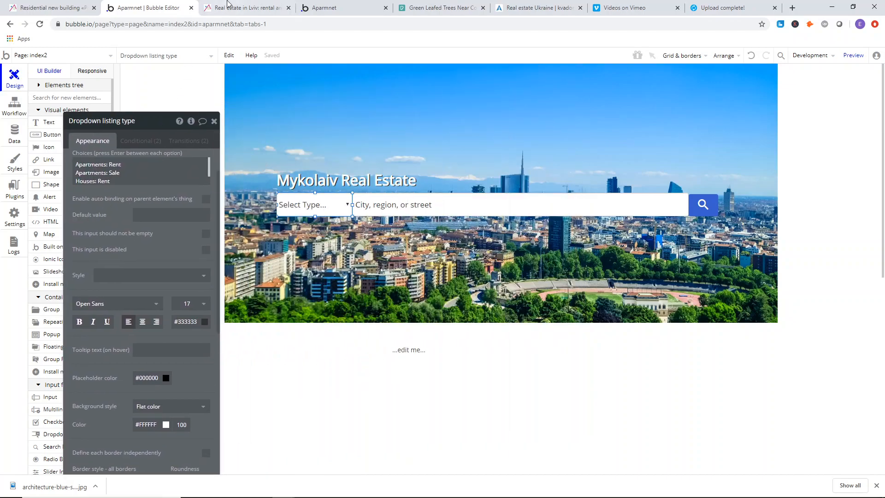
left_click(219, 6)
left_click(155, 7)
Set the text element below the hero image to "Featured Rental Apartments" and remove its Body style.
left_click(447, 356)
scroll(142, 185, "up", 1)
left_click(138, 174)
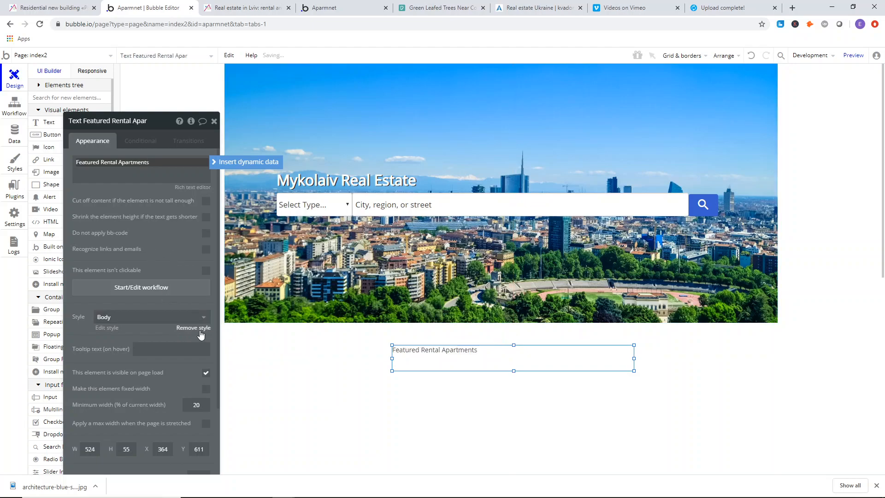
left_click(194, 328)
scroll(135, 313, "down", 2)
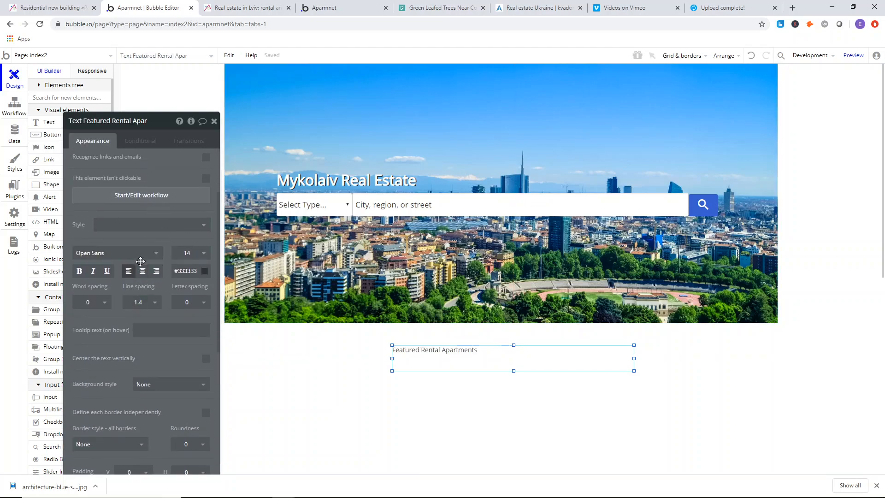
Center-align the Featured Rental Apartments text and set its font size to 19.
left_click(143, 271)
left_click_drag(529, 350, 504, 351)
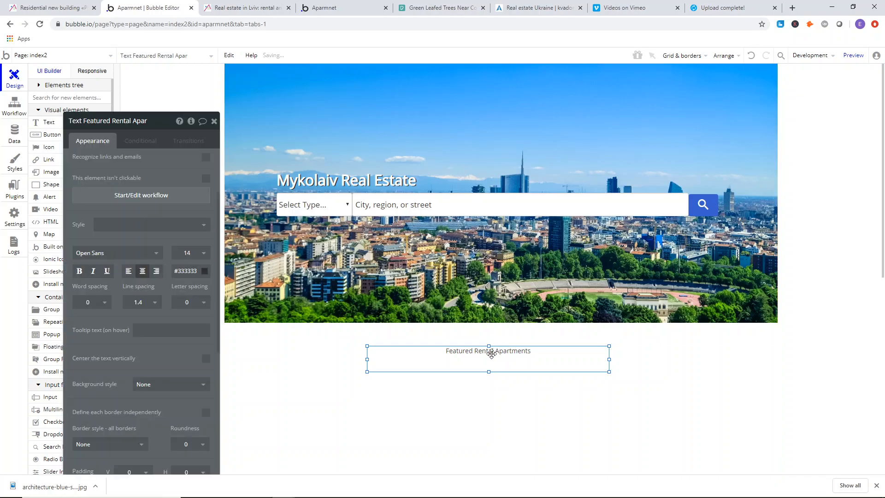
left_click(207, 256)
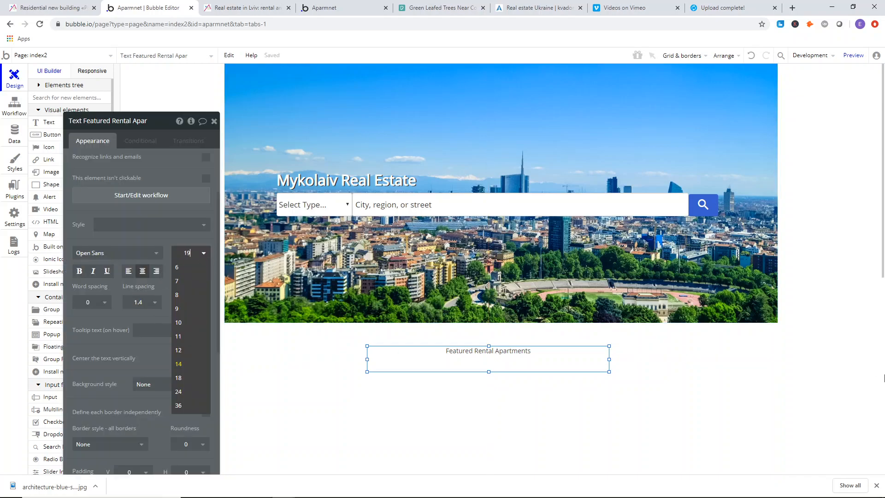
type("19")
key("Return")
Center the Featured Rental Apartments heading horizontally on the page at about 33 px high, and make it fixed-width.
mouse_move(495, 358)
left_mouse_down()
mouse_move(492, 350)
mouse_move(501, 357)
left_mouse_up()
right_click(499, 353)
left_click(535, 419)
scroll(152, 264, "down", 1)
scroll(153, 263, "down", 4)
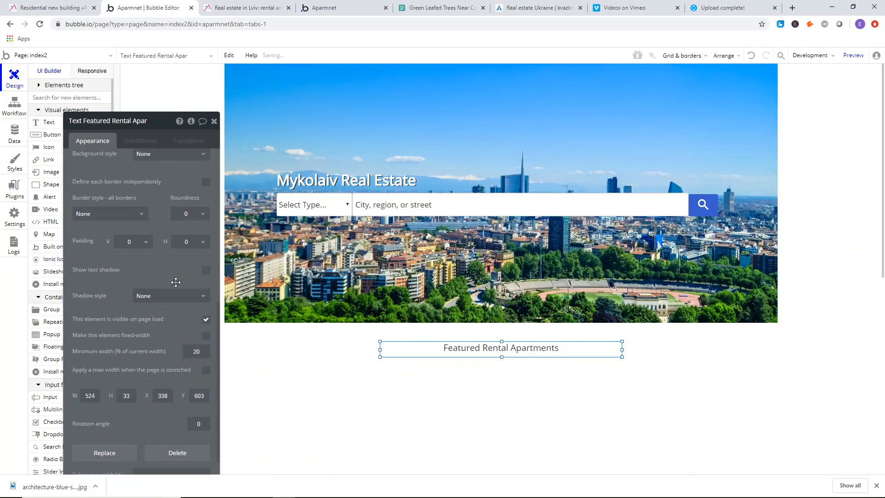
left_click(206, 334)
Duplicate the Featured Rental Apartments heading and place the copy below the original, at a Y position of about 849.
scroll(494, 178, "down", 4)
right_click(501, 174)
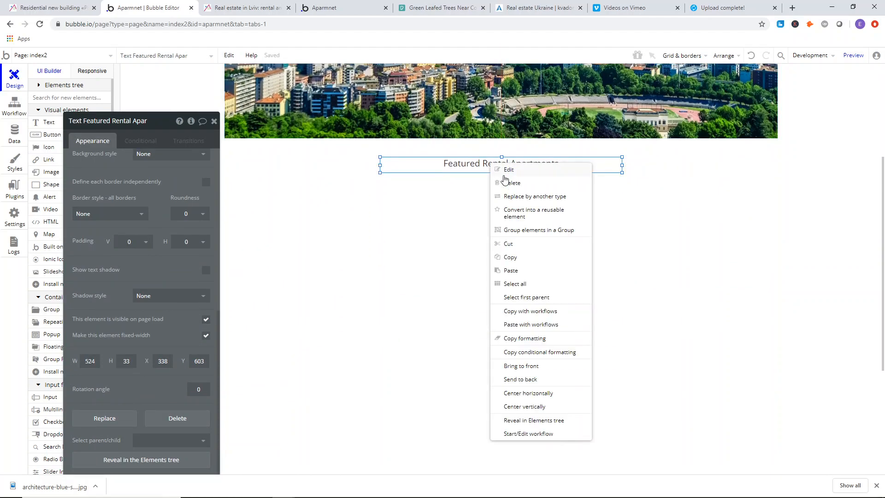
right_click(504, 246)
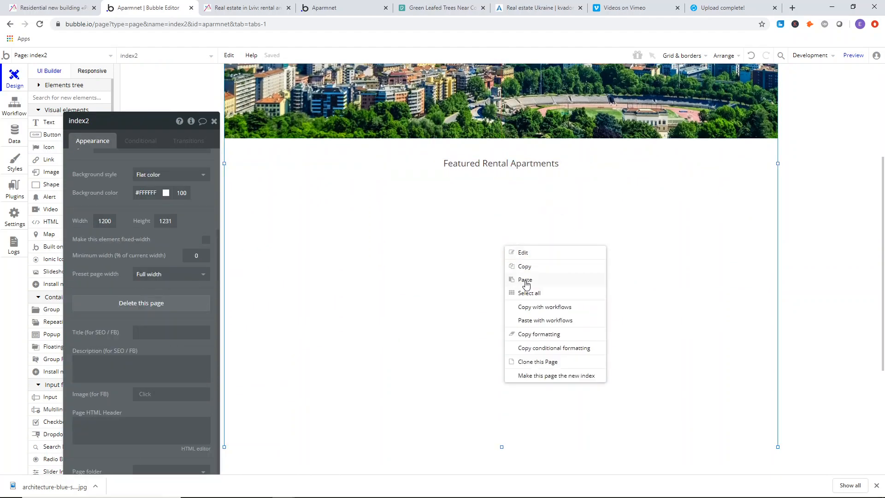
left_click(526, 280)
left_click_drag(480, 165, 480, 289)
double_click(479, 290)
scroll(502, 247, "down", 10)
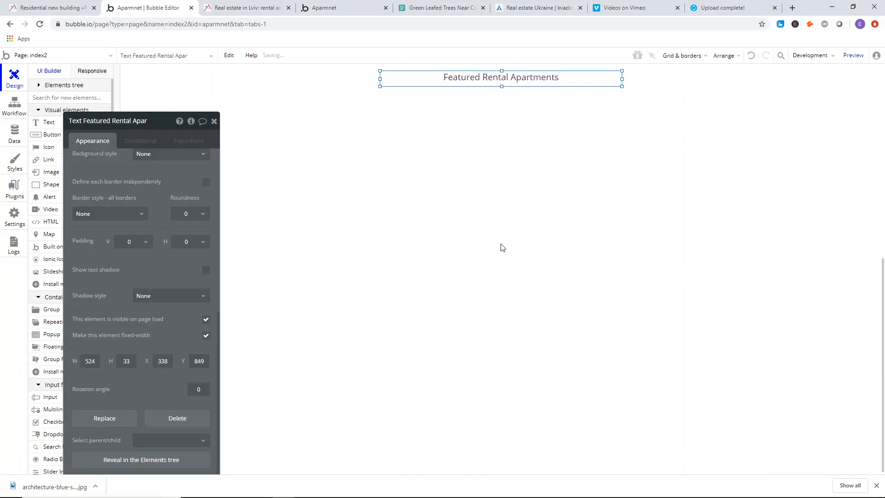
Set the height of the index2 page to 2231 to make room for more sections.
left_click(494, 186)
scroll(493, 186, "up", 4)
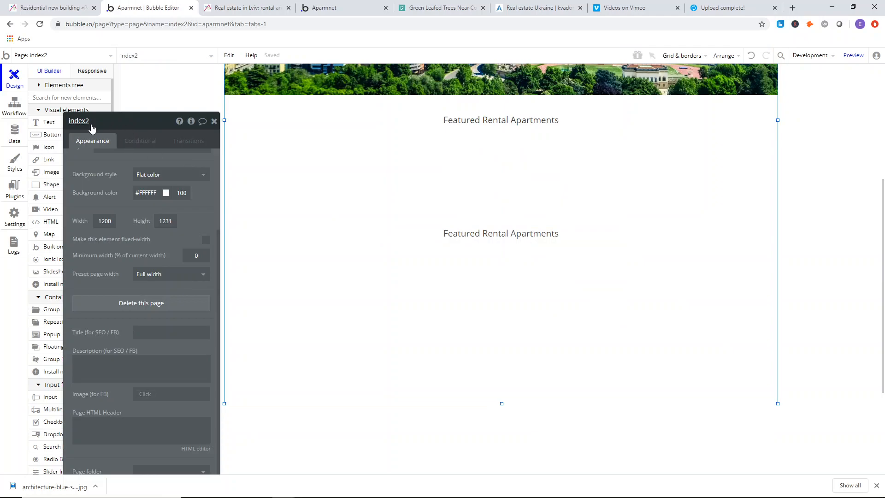
scroll(109, 276, "up", 5)
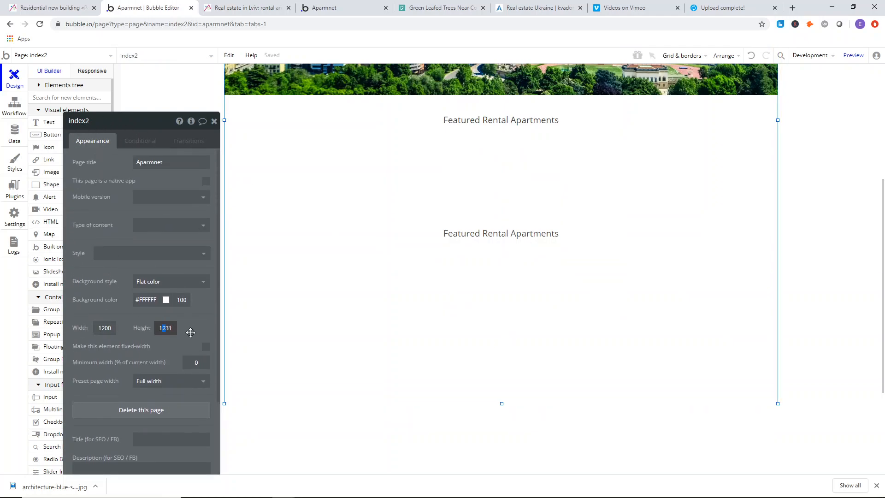
left_click(163, 328)
type("2")
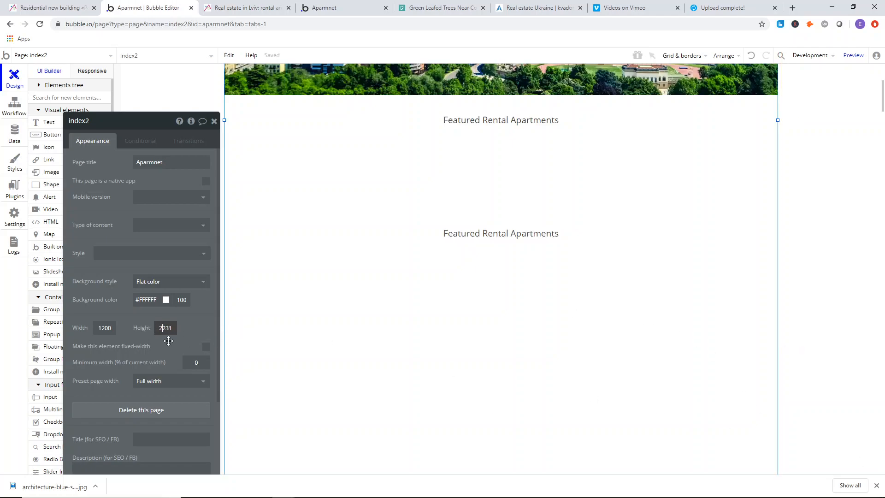
left_click(307, 489)
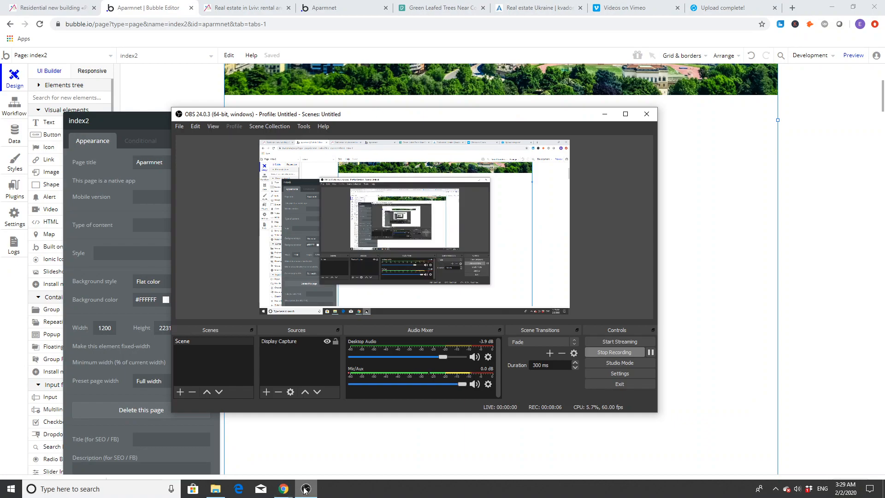
left_click(307, 489)
Move the copied heading further down the page and set its text to "Featured Apartments For Sale".
left_click(508, 233)
left_click_drag(508, 233, 509, 311)
scroll(509, 295, "down", 1)
left_click(498, 266)
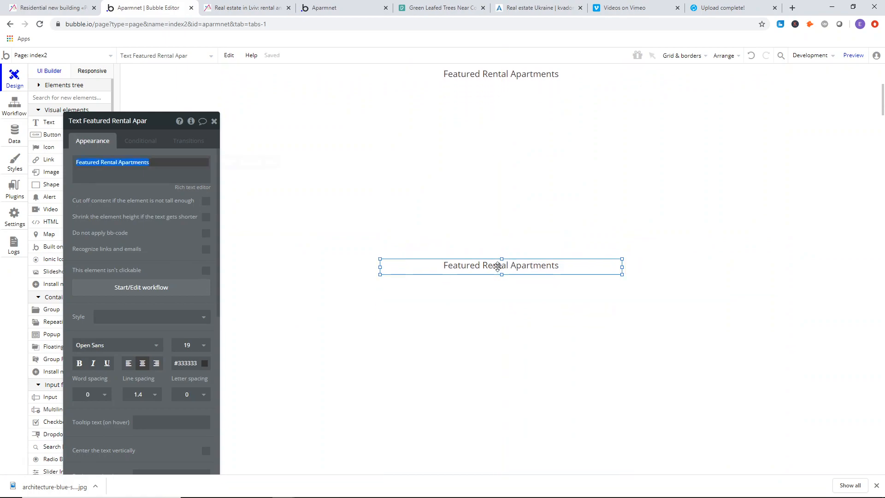
key("ctrl+a")
type("Feat")
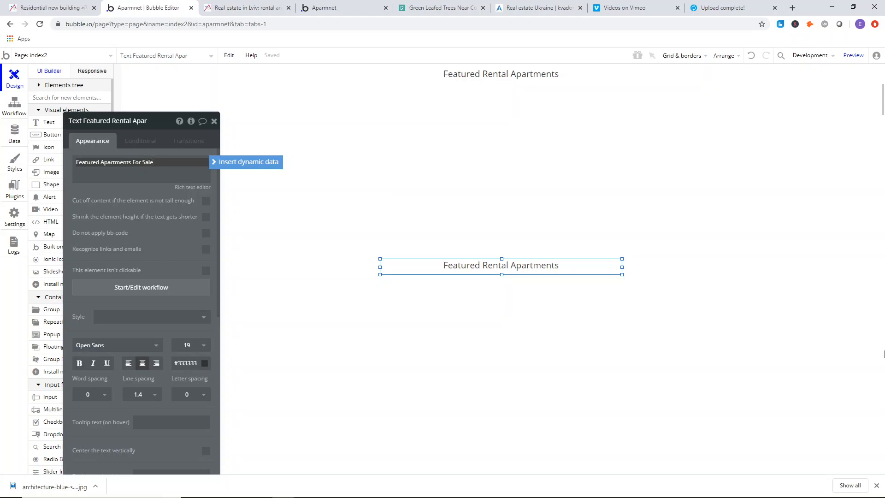
Duplicate the Featured Apartments For Sale heading and place the copy well below it, leaving space for a listings section.
right_click(539, 271)
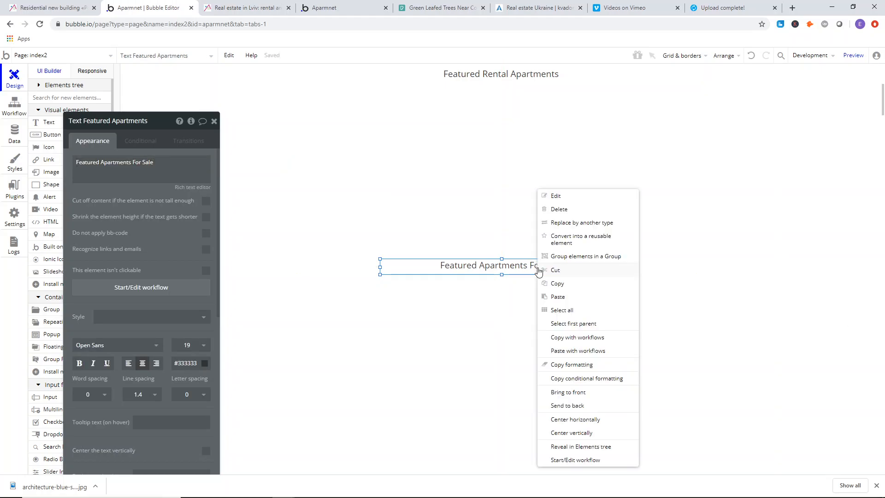
left_click(566, 284)
right_click(548, 311)
left_click(568, 346)
left_click_drag(500, 273, 494, 415)
scroll(502, 359, "down", 7)
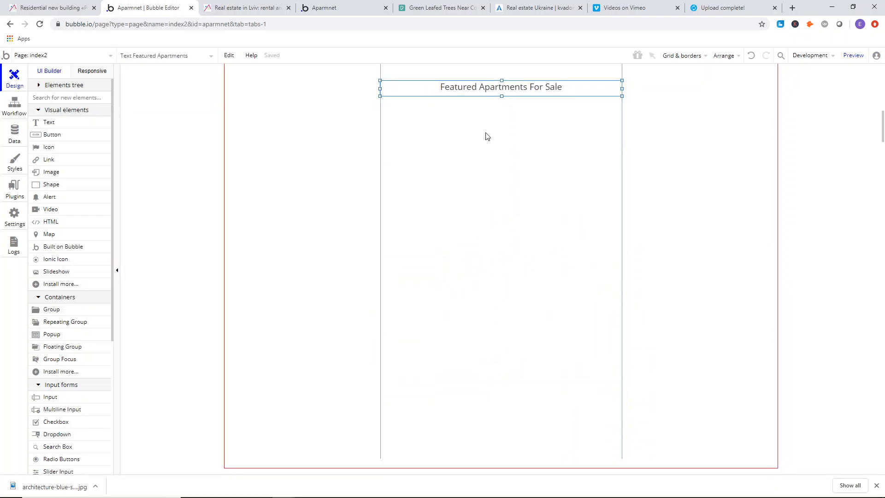
scroll(489, 143, "up", 5)
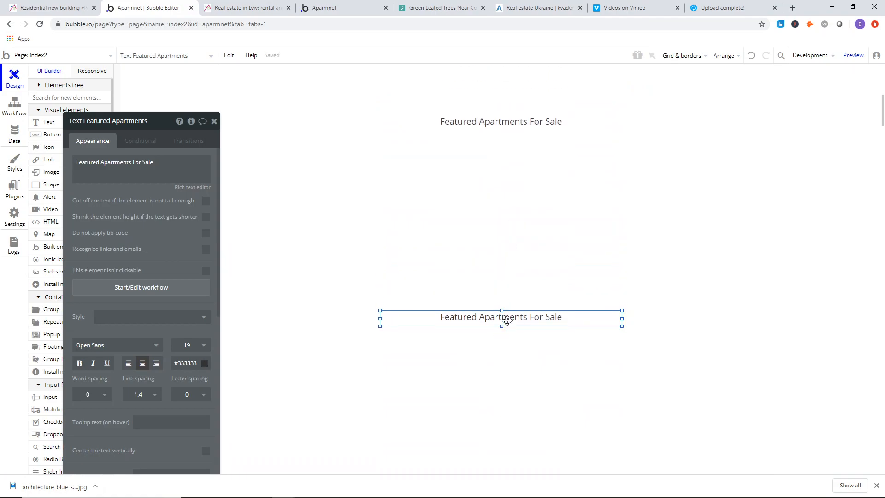
Set the text of the lowest heading to "Featured Houses For Rent".
left_click(163, 170)
key("ctrl+a")
type("F")
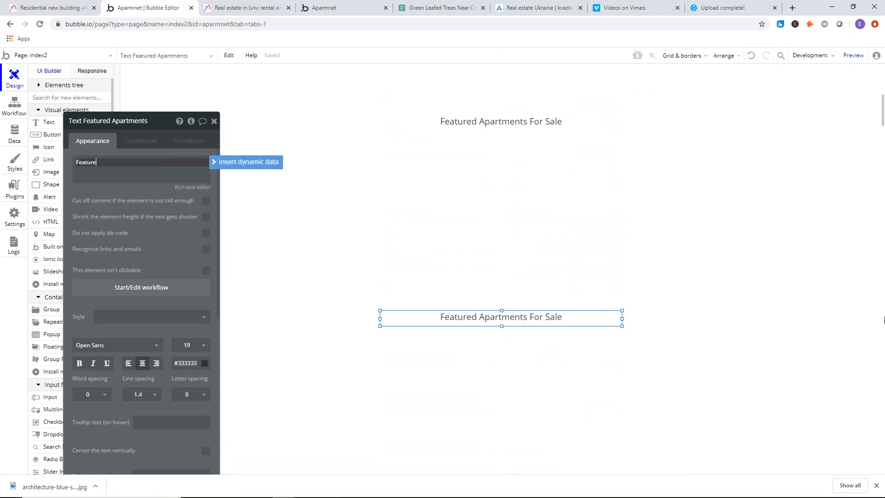
type("eatured Houses For Rent")
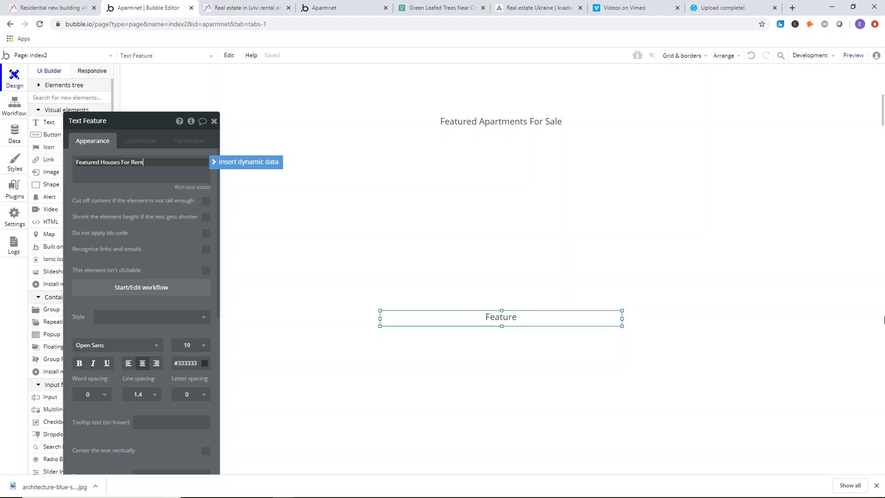
Duplicate the Featured Houses For Rent heading and place the copy below it with spacing similar to the other sections.
right_click(539, 317)
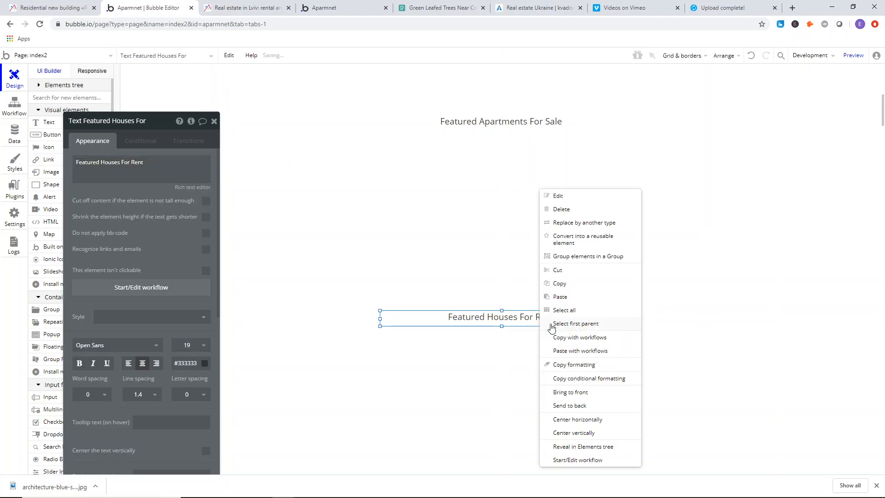
left_click(572, 290)
right_click(492, 271)
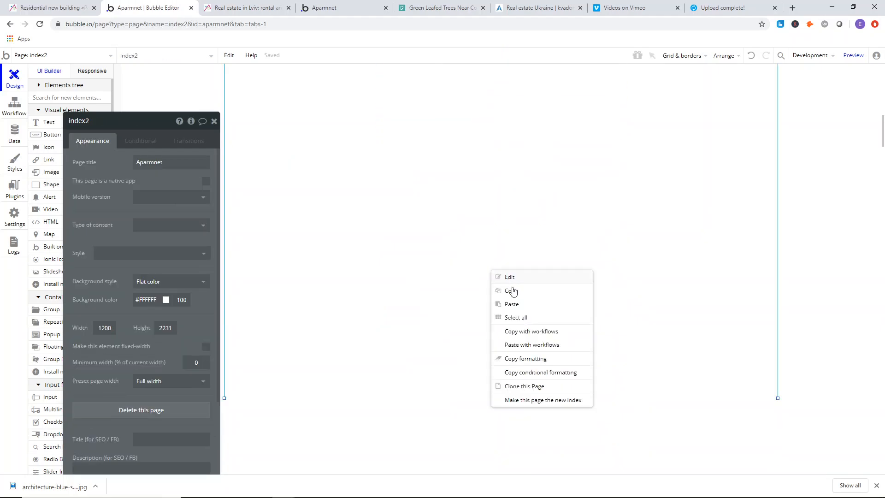
left_click(521, 304)
left_click_drag(520, 301, 505, 395)
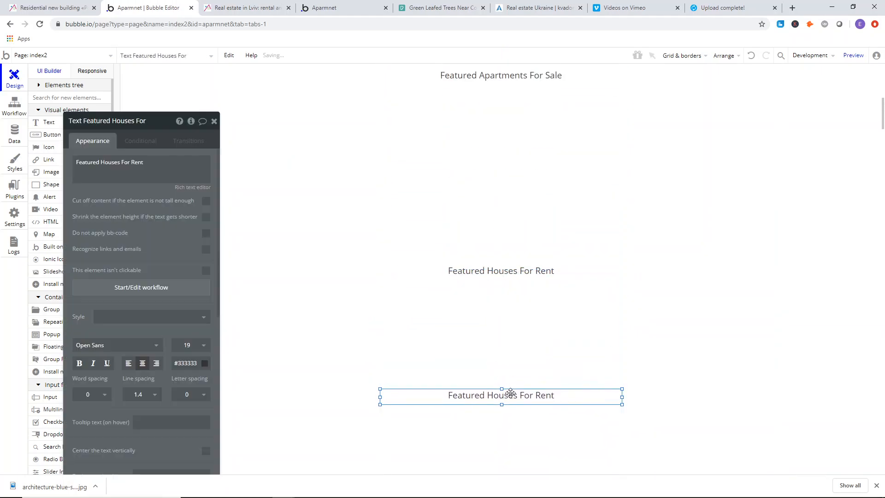
double_click(506, 395)
scroll(508, 289, "down", 3)
left_click_drag(507, 255, 505, 329)
double_click(505, 329)
Set the text of the copied houses heading to "Featured Houses For Sale" and close its property editor.
left_click(138, 163)
left_click(141, 164)
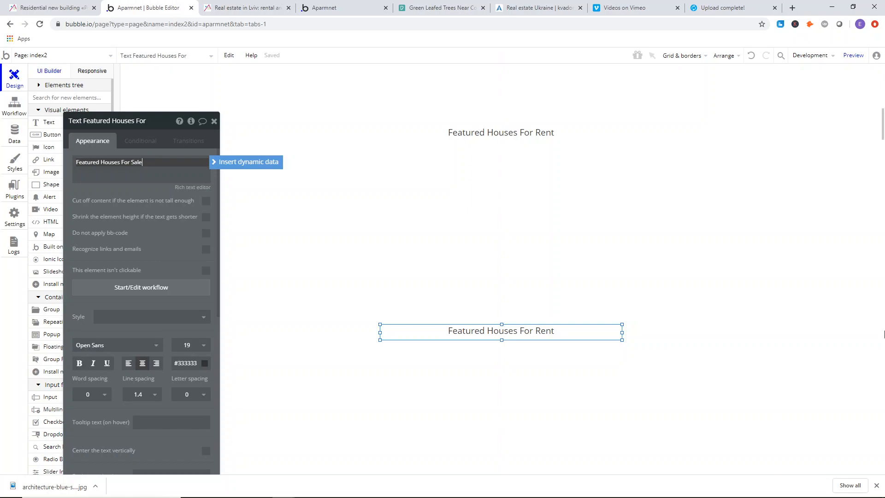
left_click_drag(206, 129, 211, 129)
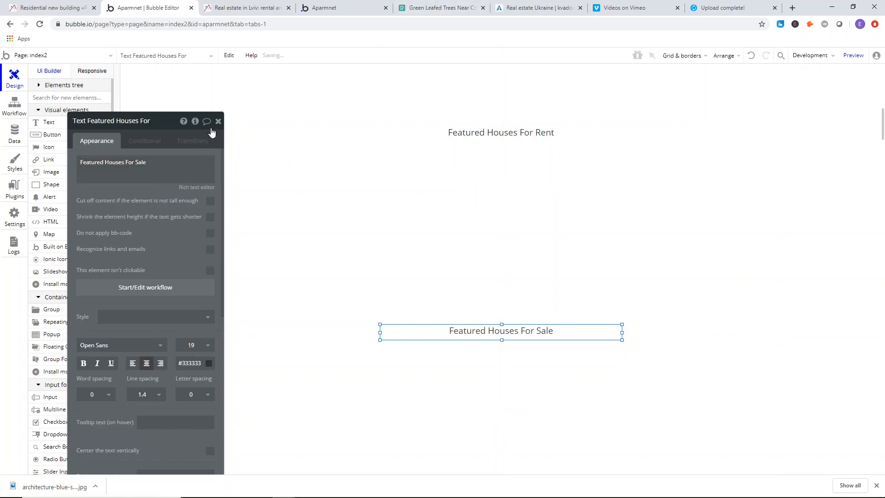
left_click(217, 121)
left_click(273, 172)
Place a repeating group about 896 px wide between the Featured Rental Apartments and Featured Apartments For Sale headings.
scroll(474, 186, "up", 9)
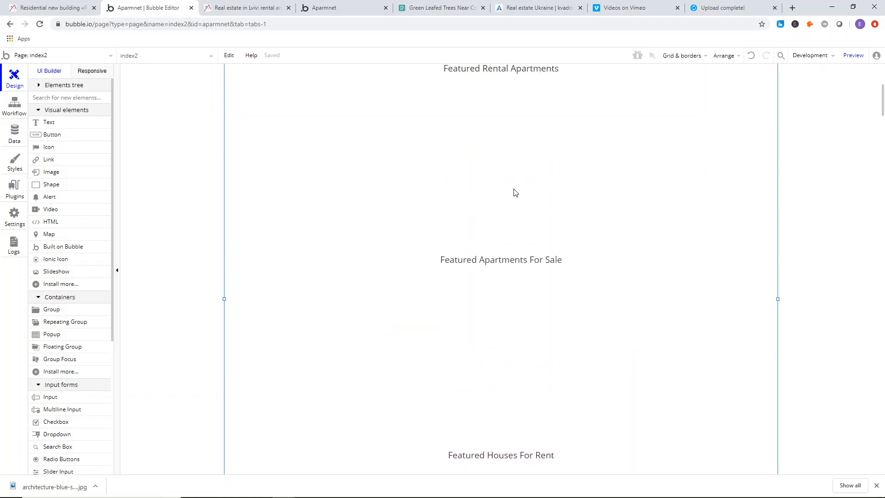
scroll(494, 185, "down", 2)
scroll(495, 173, "up", 2)
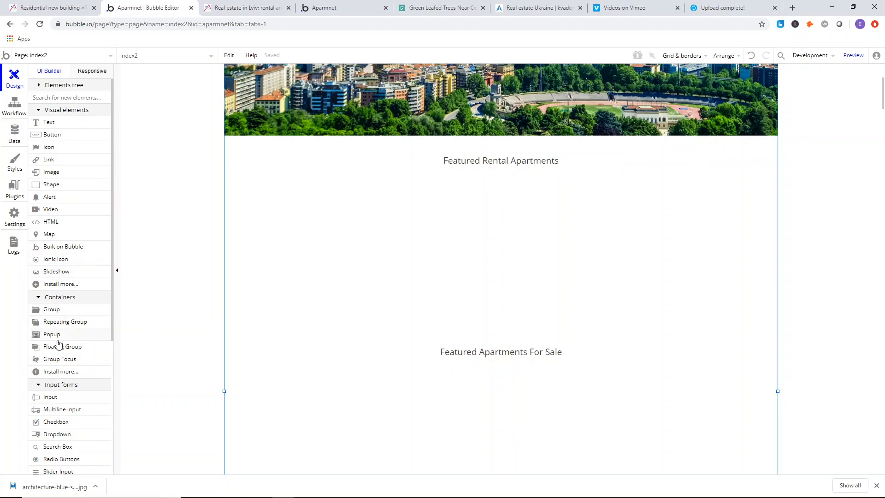
mouse_move(70, 327)
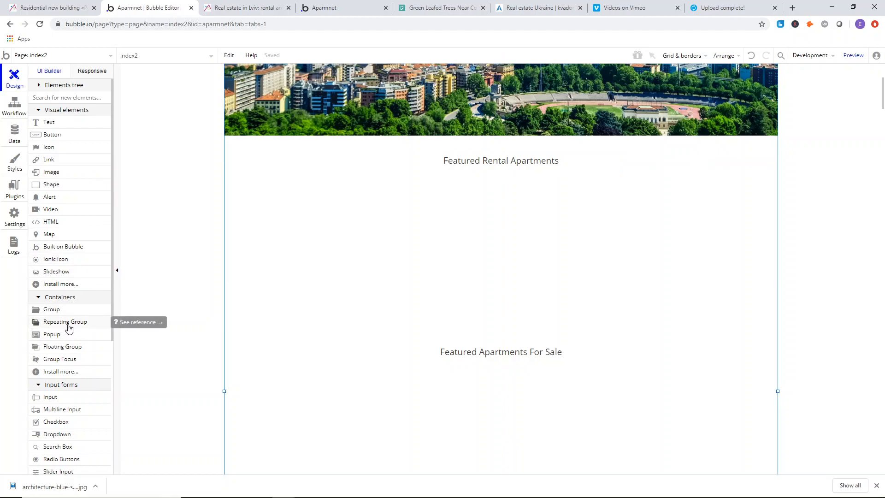
left_click(75, 327)
mouse_move(277, 190)
left_mouse_down()
mouse_move(494, 263)
mouse_move(680, 309)
mouse_move(691, 320)
left_mouse_up()
left_click_drag(483, 190, 485, 178)
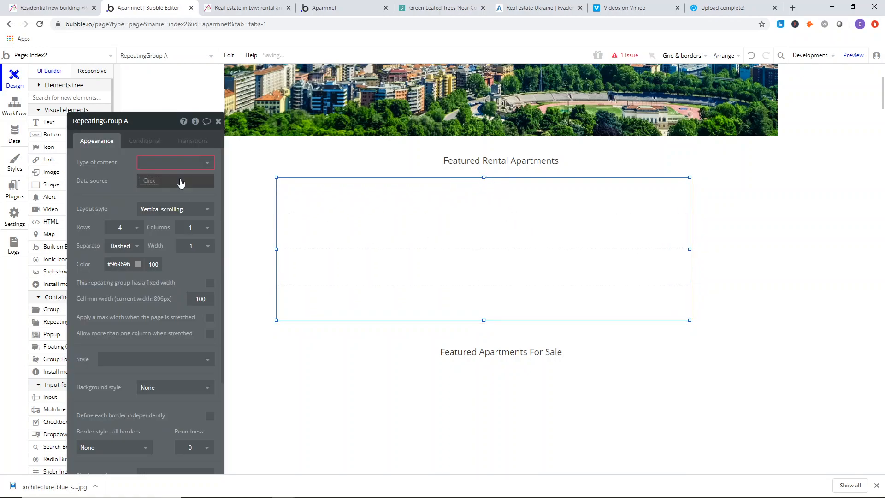
Set the repeating group's type of content to Listing and its layout style to Fixed number of cells.
left_click(174, 161)
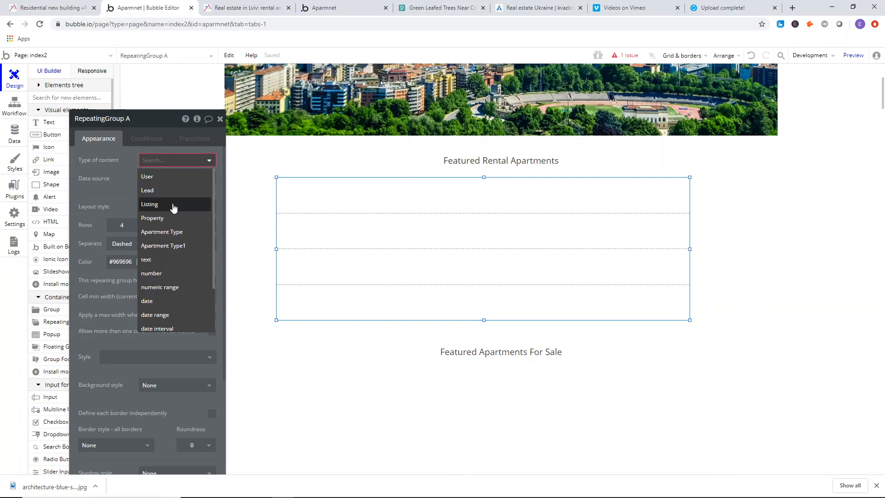
left_click(174, 204)
left_click(152, 179)
left_click(160, 190)
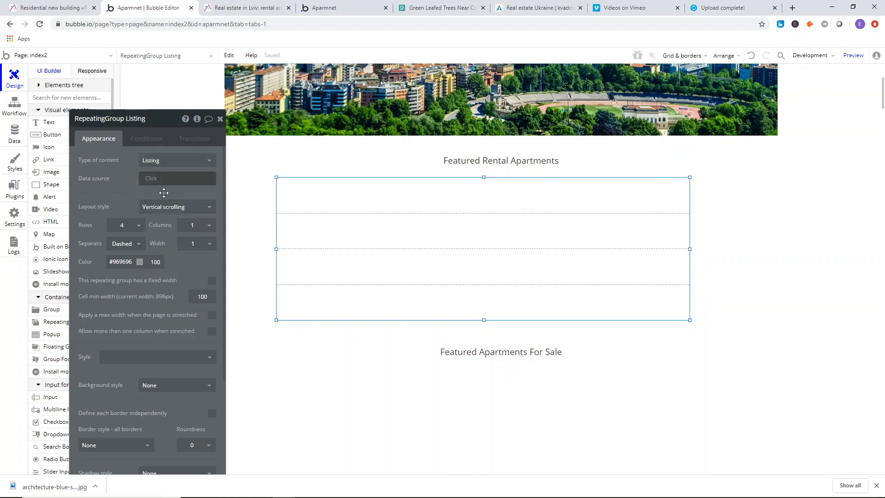
left_click(172, 208)
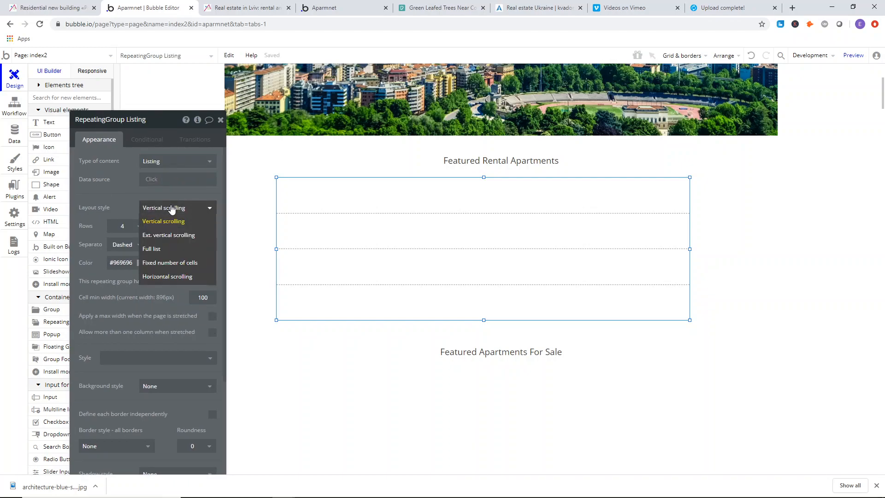
left_click(165, 265)
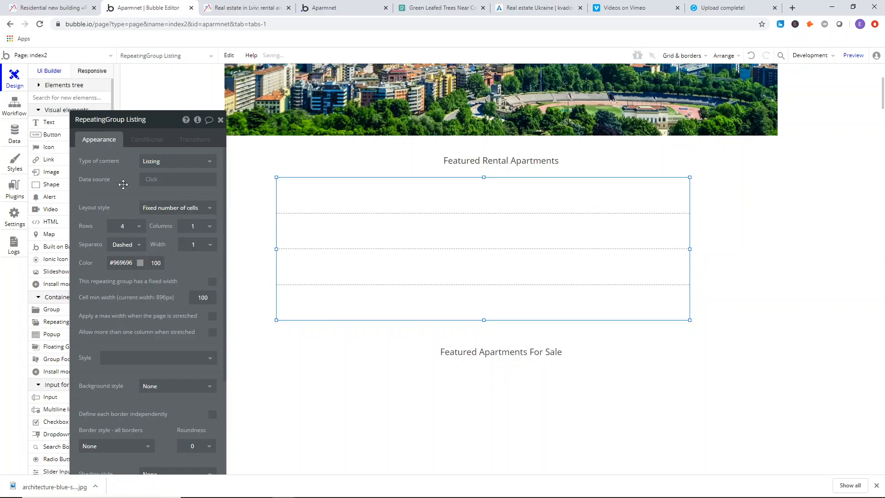
Set the repeating group to 1 row and 4 columns.
left_click(131, 229)
left_click(121, 240)
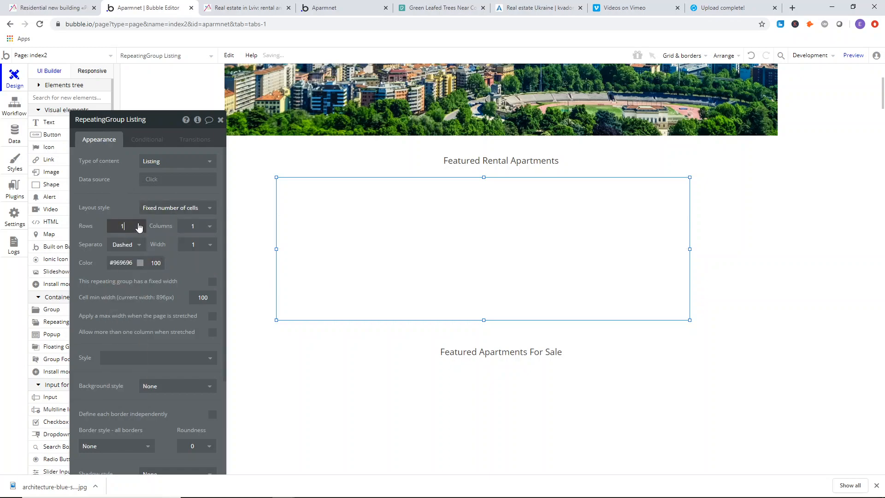
left_click(203, 228)
left_click(194, 283)
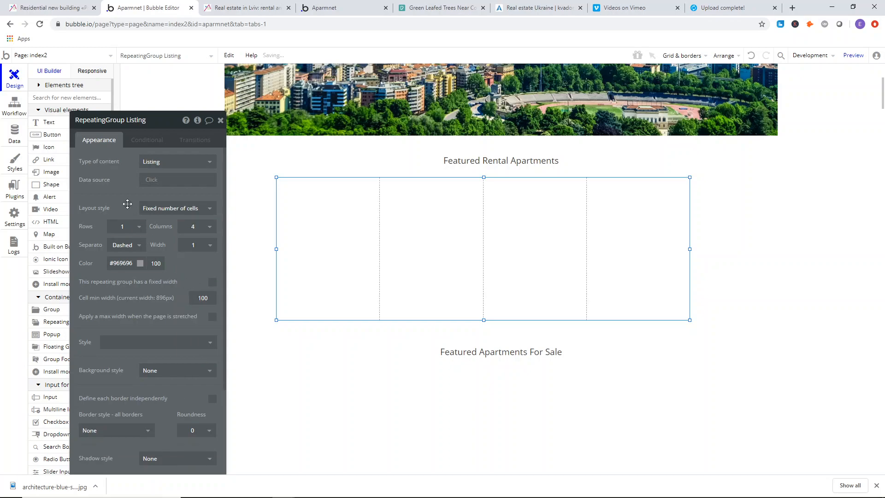
Check the card layout on the reference real estate site and widen the repeating group on both sides to span most of the page.
left_click(262, 6)
scroll(637, 217, "down", 3)
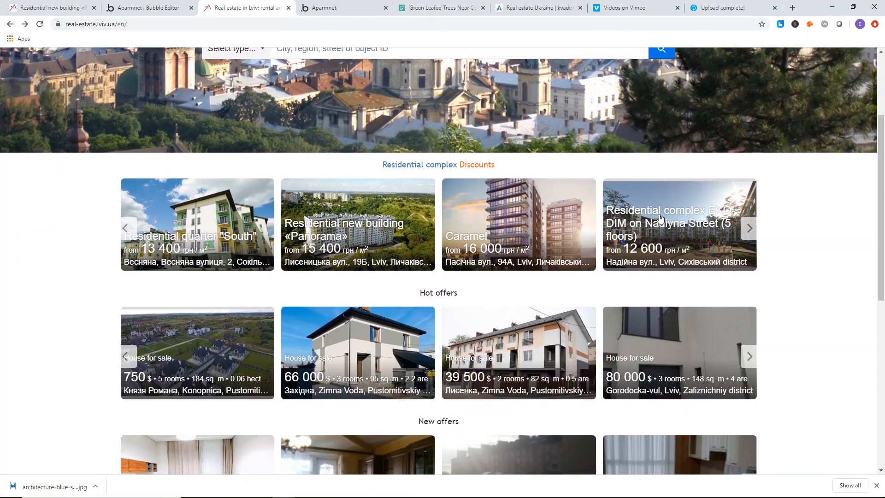
scroll(502, 239, "down", 4)
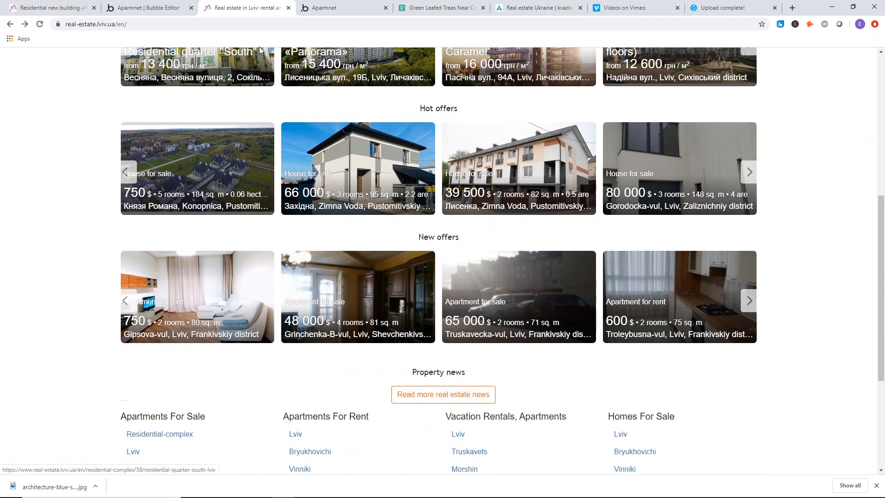
left_click(172, 5)
left_click_drag(276, 249, 238, 241)
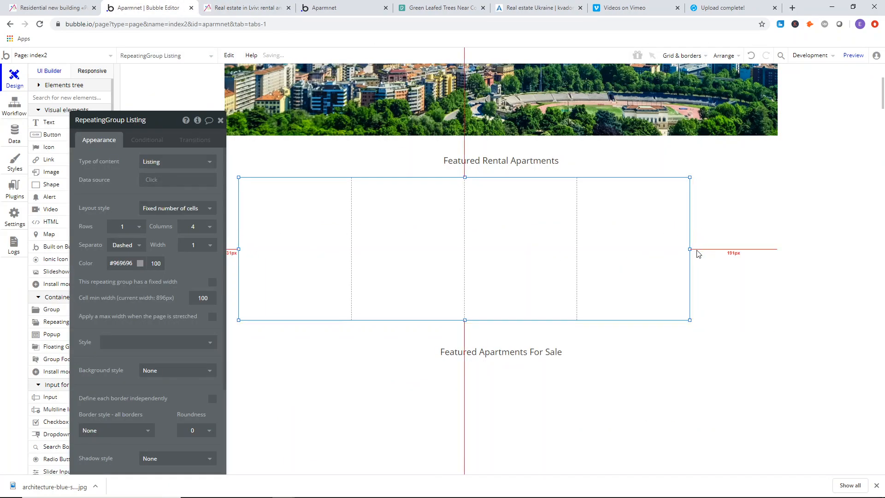
left_click_drag(690, 249, 767, 246)
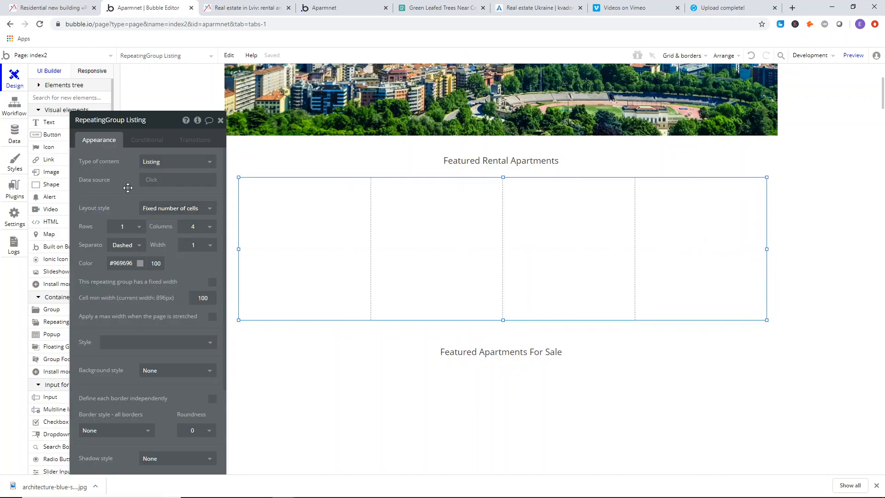
Examine how the Hot offers carousel cycles through its listings on the reference real estate site.
left_click(203, 5)
left_click(126, 172)
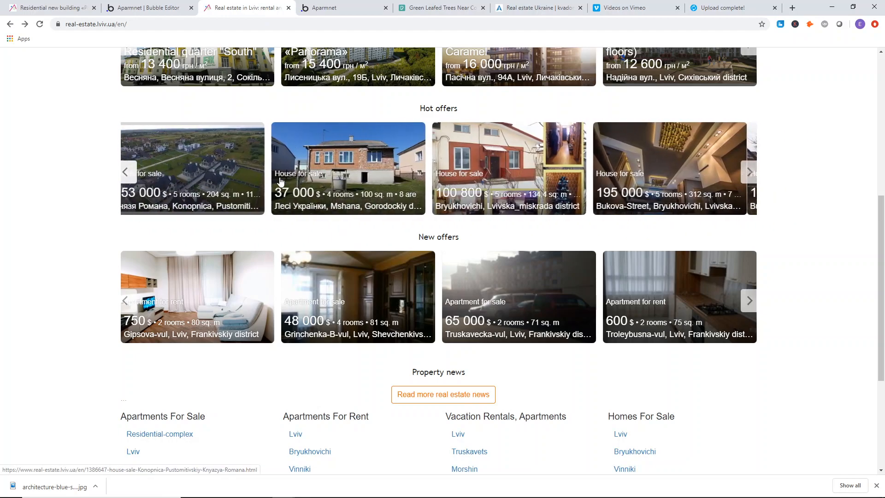
left_click(749, 172)
left_click(751, 174)
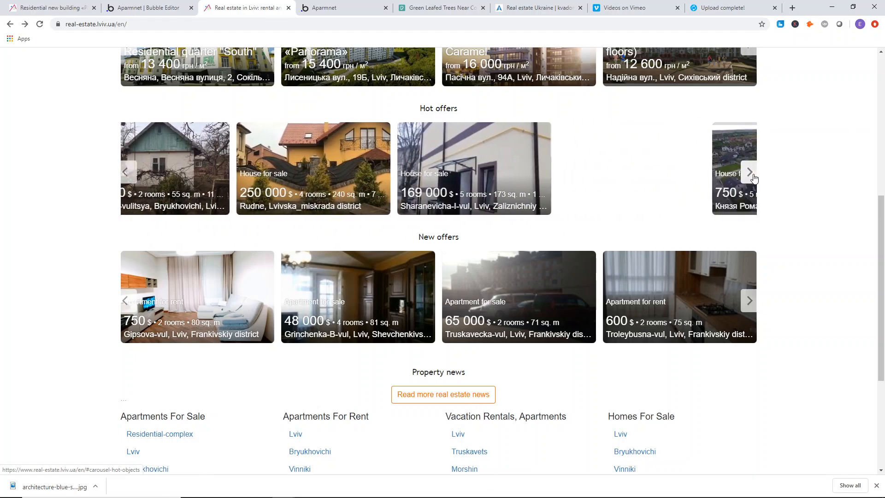
scroll(25, 209, "up", 4)
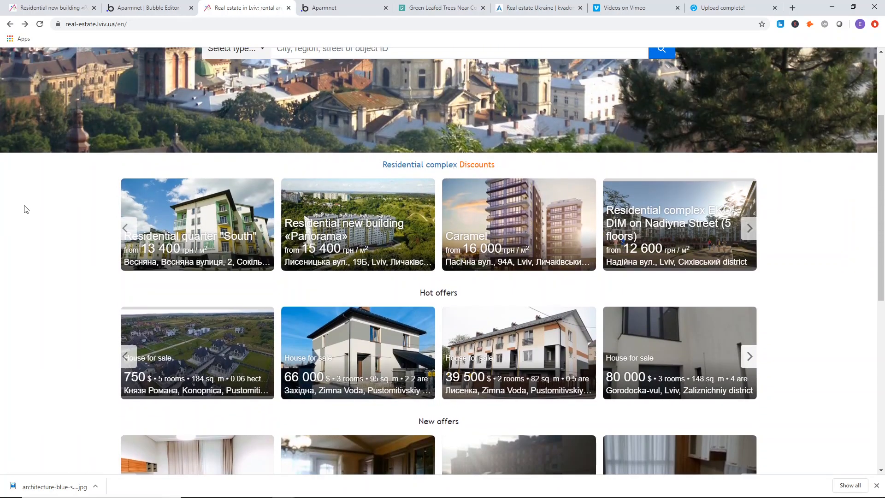
Return to the Bubble editor and set the repeating group's data source to a search for Listing.
left_click(148, 14)
left_click(166, 180)
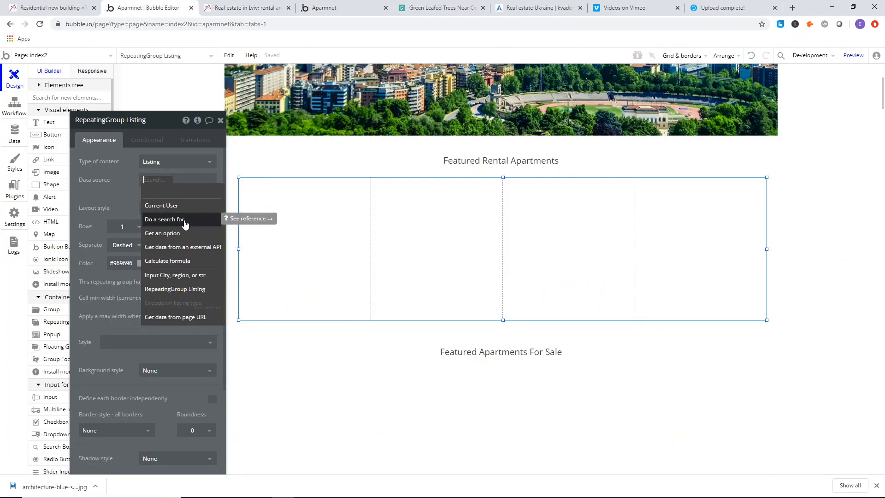
left_click(185, 220)
left_click(329, 142)
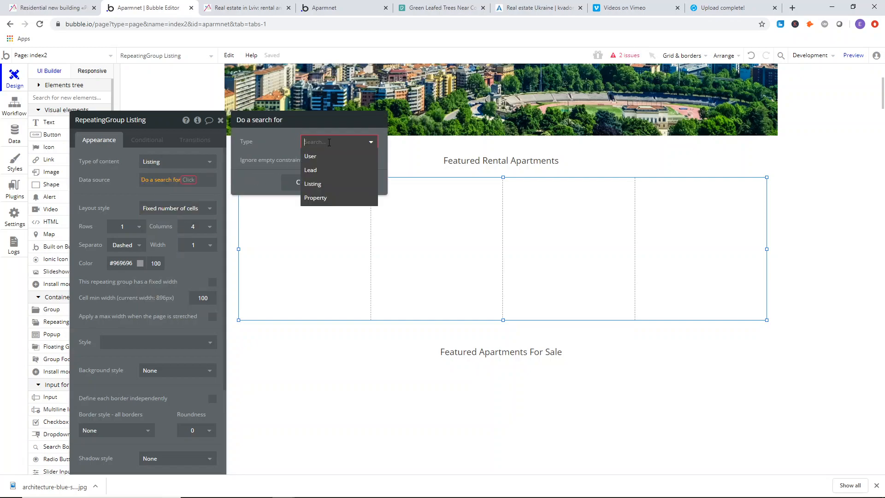
left_click(327, 187)
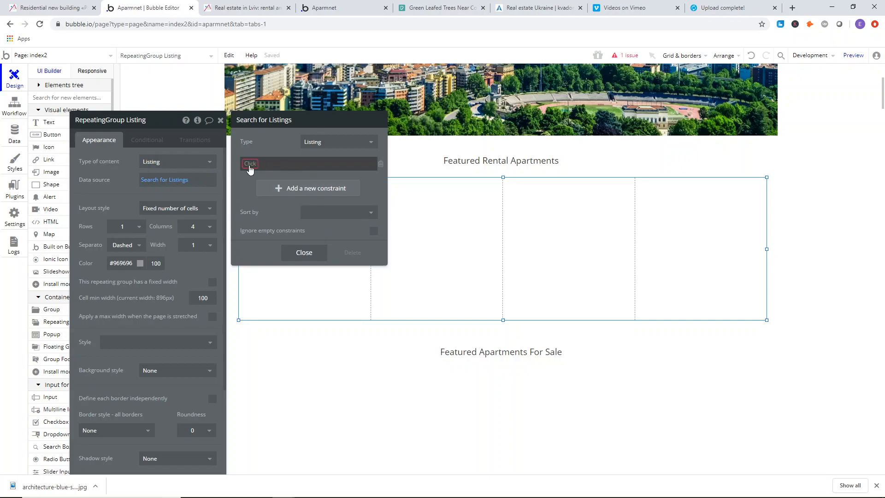
Add a constraint to the listing search requiring location = home.
left_click(250, 165)
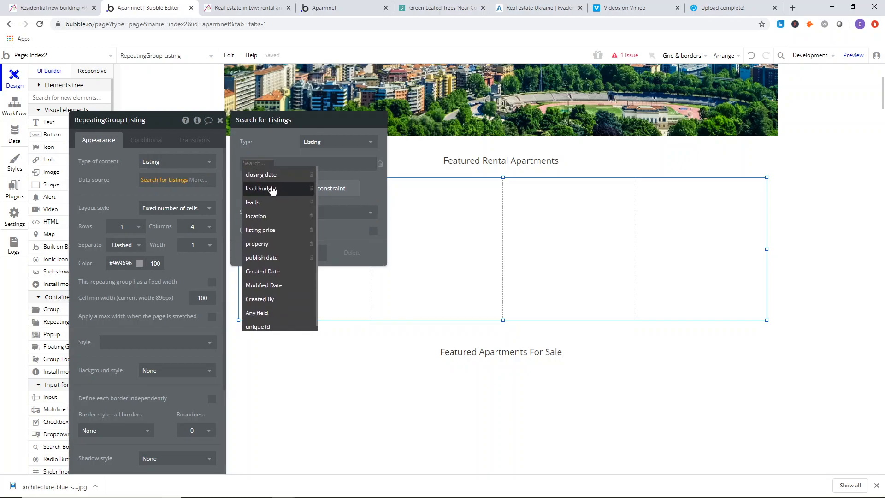
left_click(276, 216)
left_click(272, 164)
left_click(276, 175)
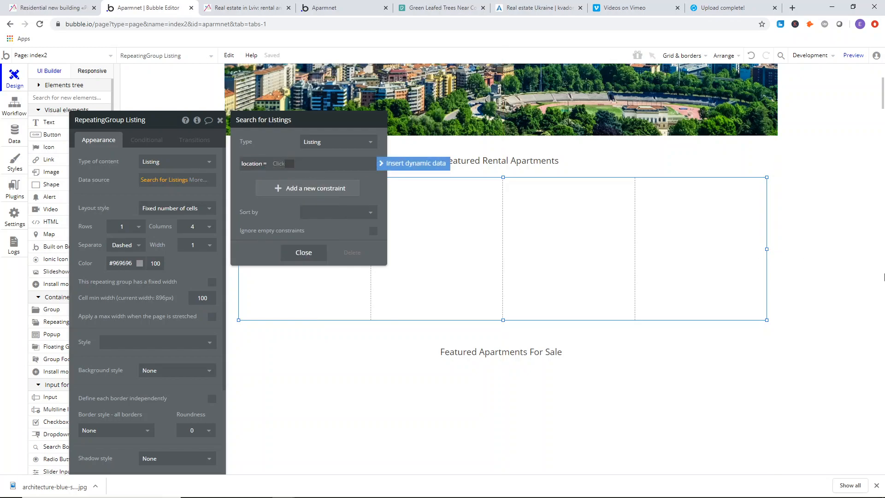
left_click(277, 143)
left_click(282, 190)
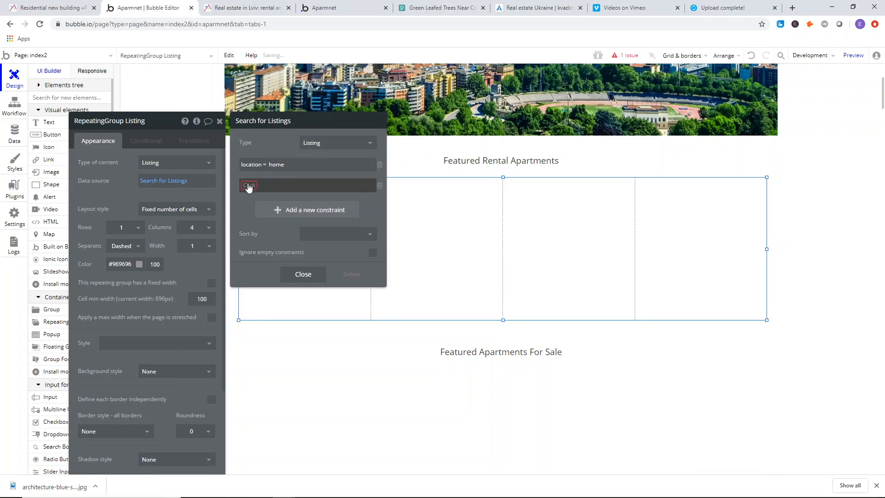
left_click(249, 184)
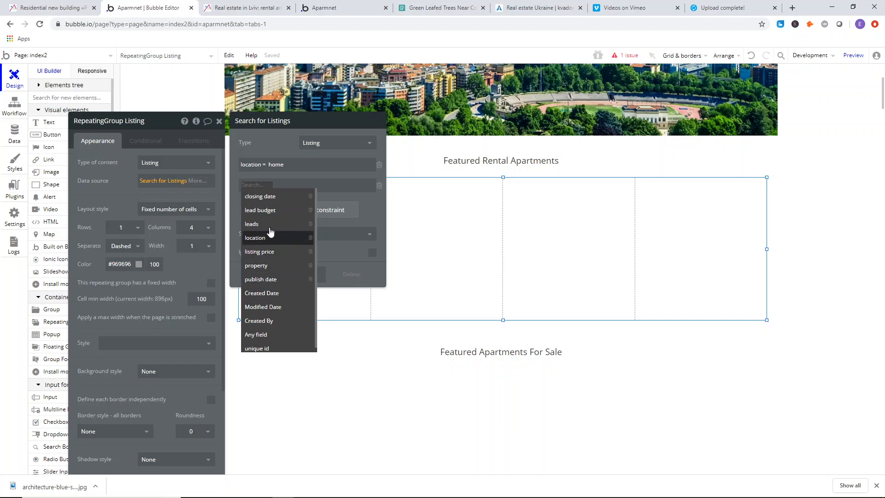
scroll(272, 226, "down", 1)
scroll(271, 240, "up", 1)
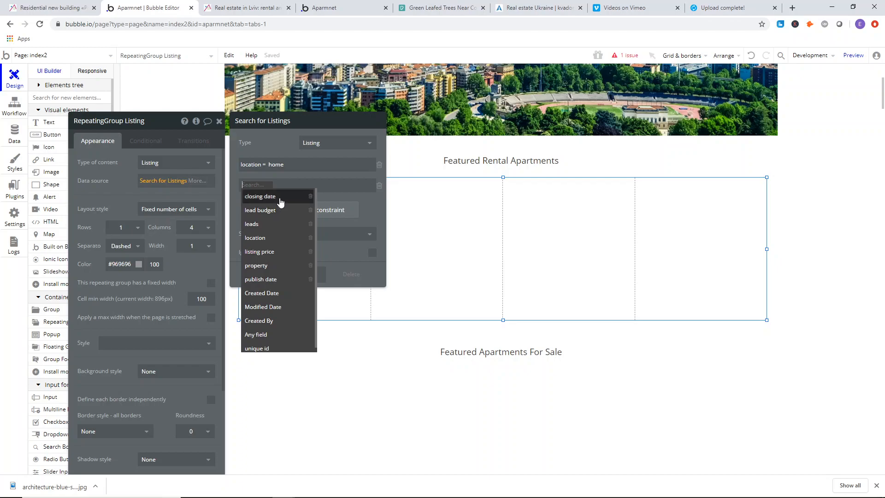
left_click(379, 185)
Extend the repeating group's listing search with the :filtered operator.
left_click(189, 186)
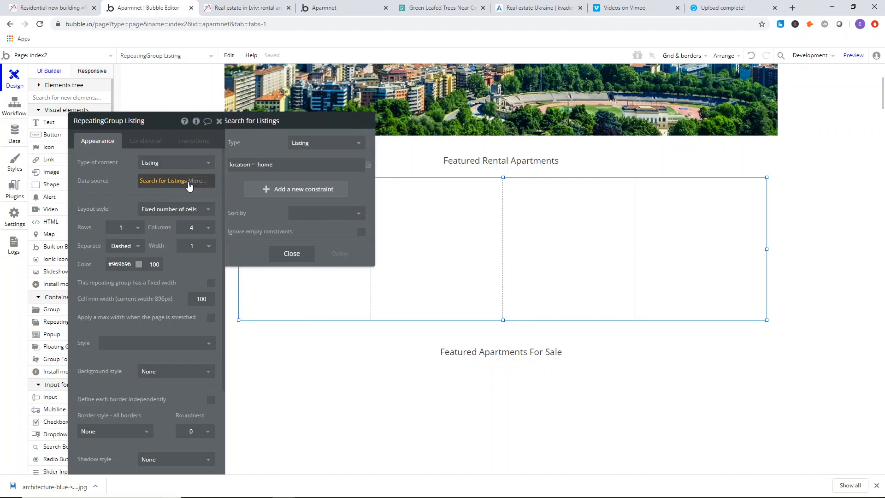
left_click(164, 184)
left_click(198, 184)
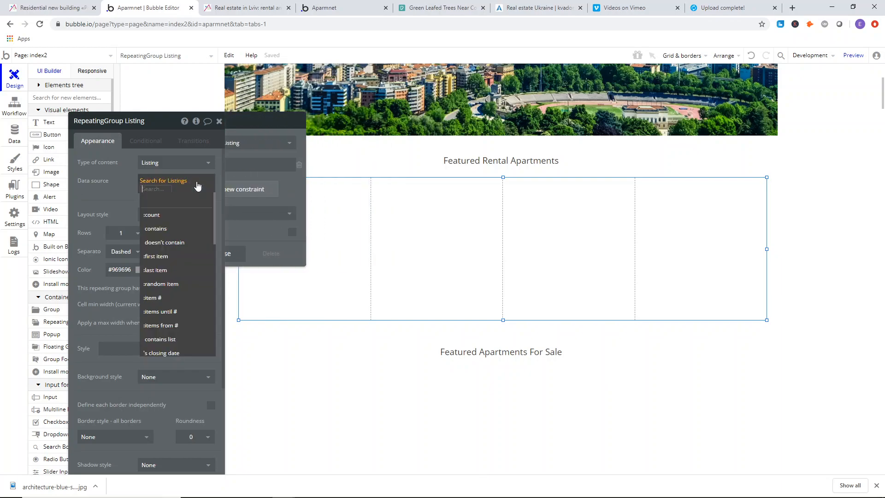
scroll(179, 277, "down", 5)
scroll(173, 295, "down", 2)
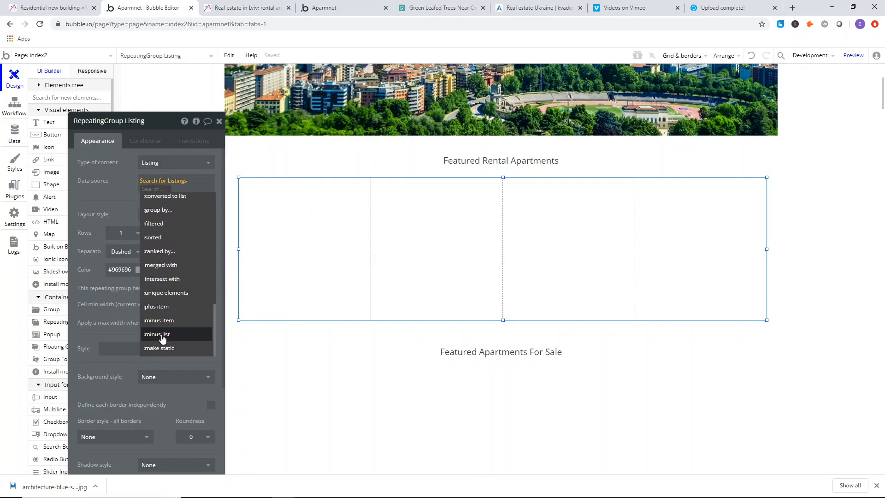
left_click(159, 225)
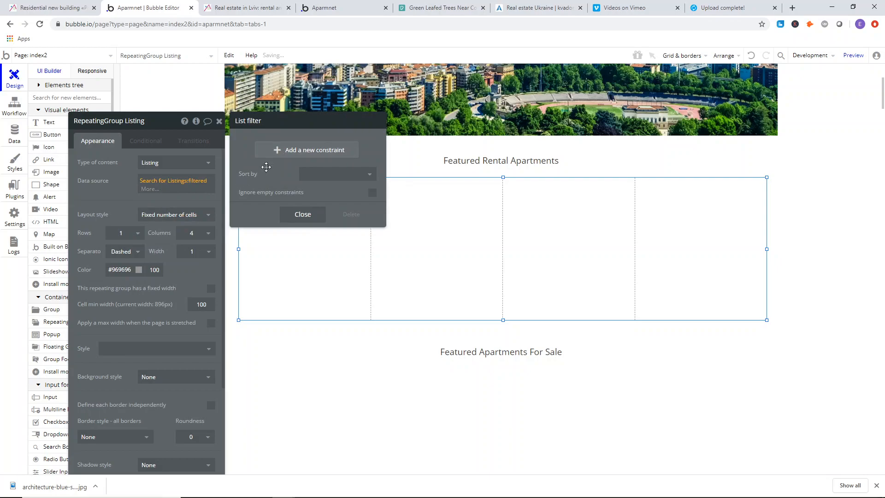
Add an advanced list filter constraint beginning "This Listing's property's property type is".
left_click(282, 151)
left_click(255, 147)
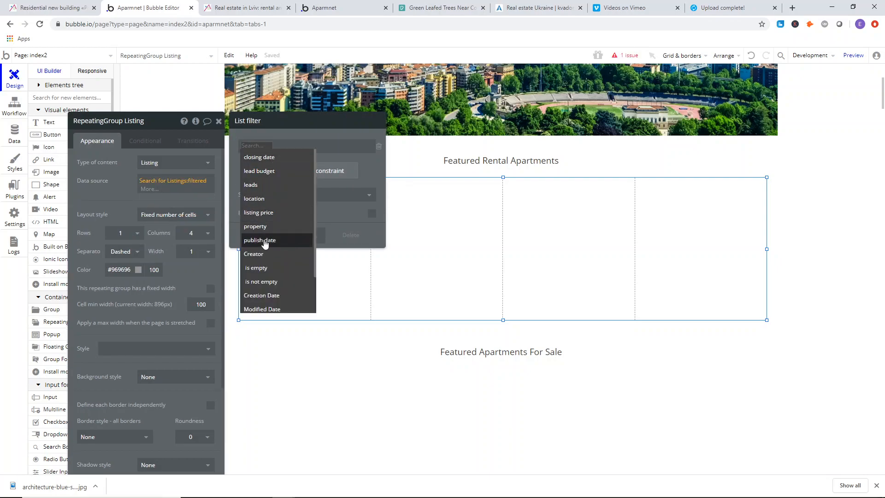
scroll(269, 249, "down", 3)
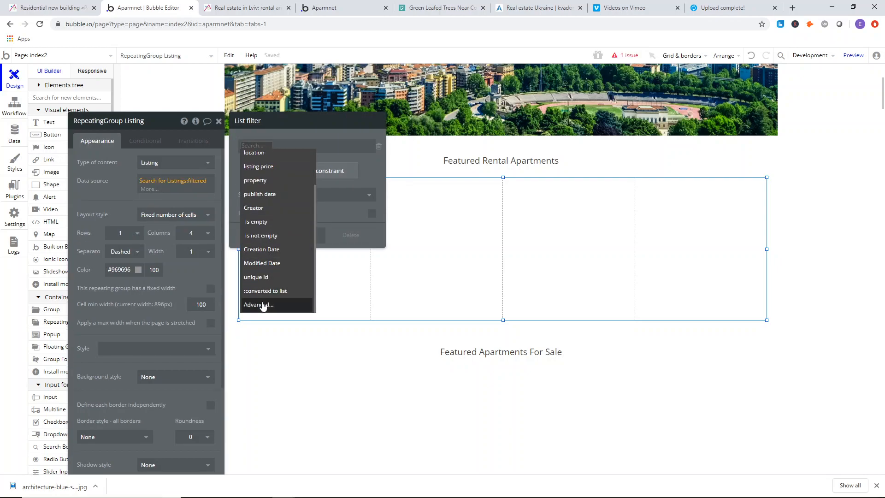
left_click(263, 305)
left_click(295, 188)
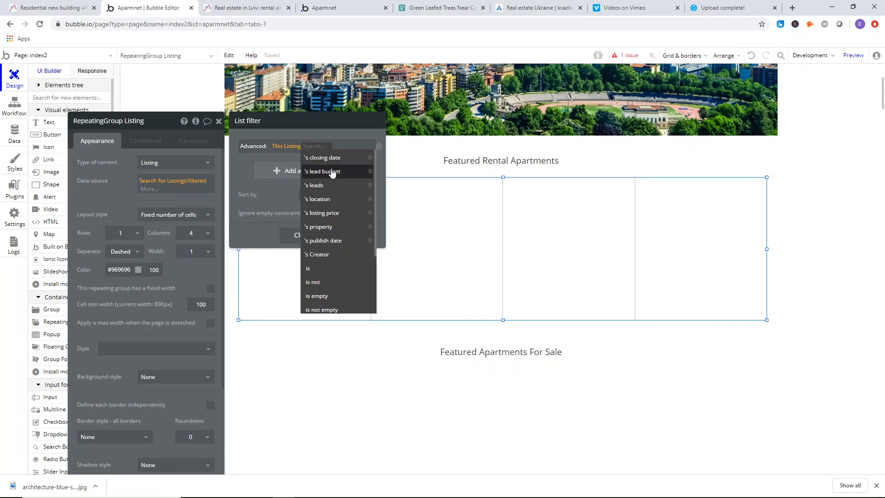
left_click(335, 227)
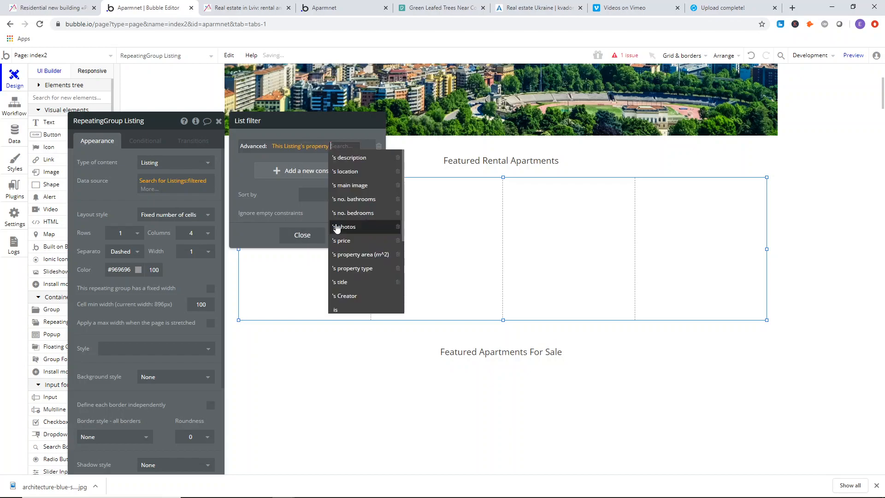
left_click(367, 269)
left_click(284, 167)
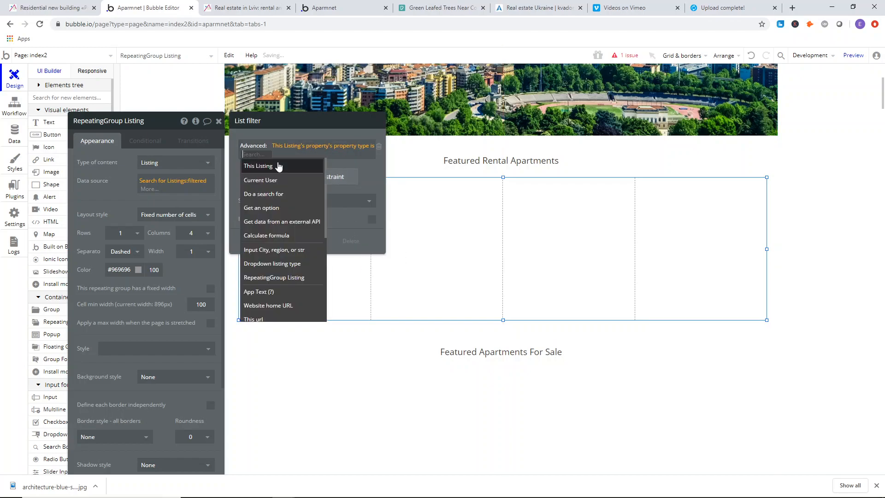
Examine the static choices of the listing type dropdown in the page's hero search bar.
left_click(279, 155)
left_click_drag(281, 161, 201, 166)
scroll(375, 158, "up", 3)
scroll(375, 159, "up", 2)
left_click(341, 199)
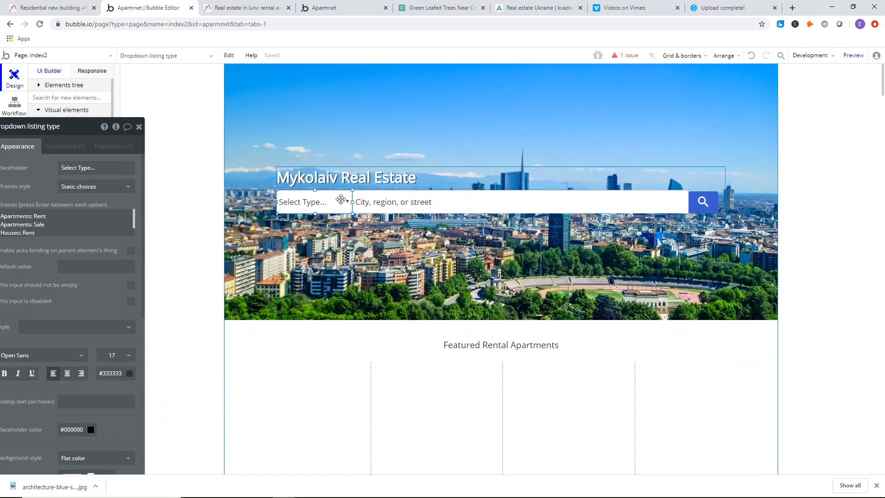
left_click(81, 218)
left_click_drag(36, 194, 163, 166)
left_click(177, 188)
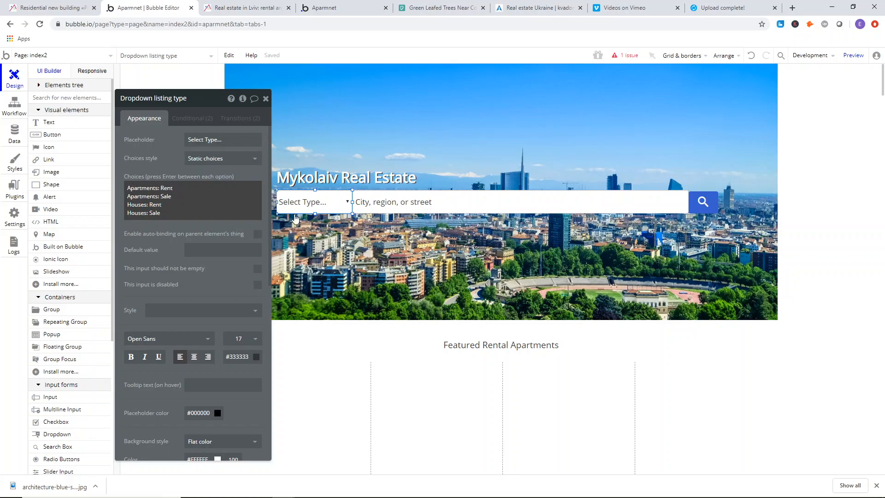
Complete the repeating group's advanced filter with the property type value "Apartment For Rent".
left_click(443, 371)
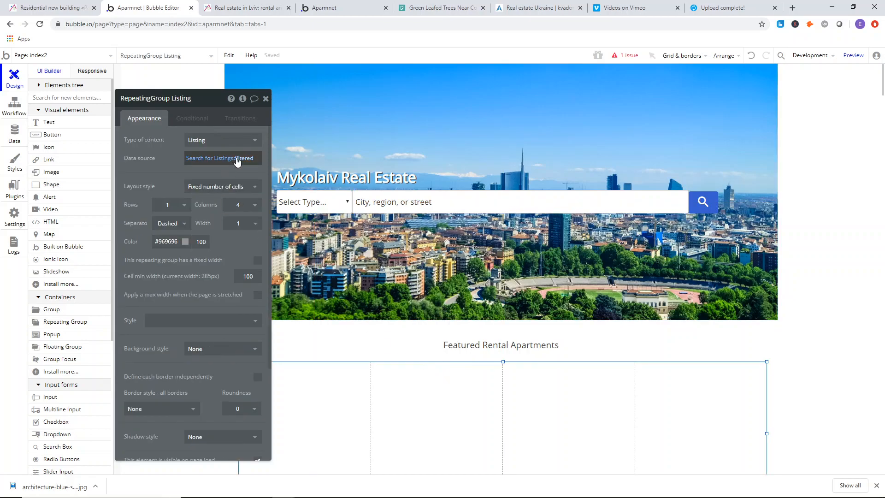
left_click(244, 159)
left_click(297, 132)
left_click(299, 134)
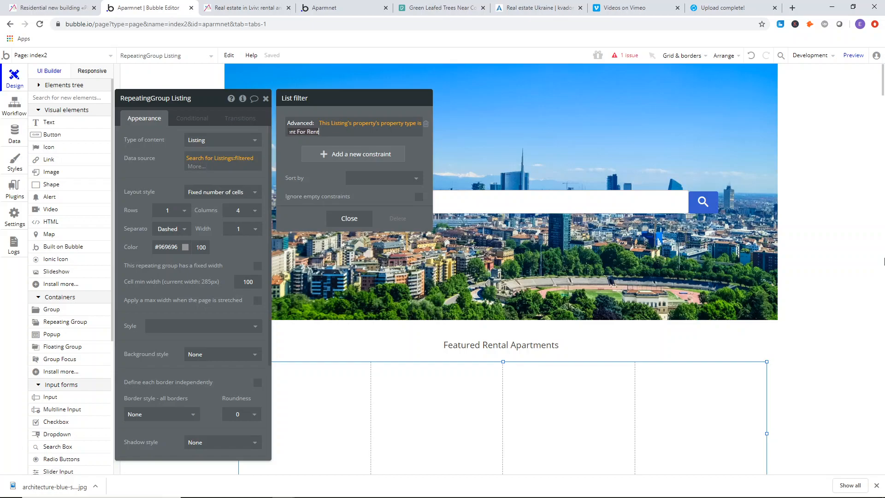
left_click(336, 140)
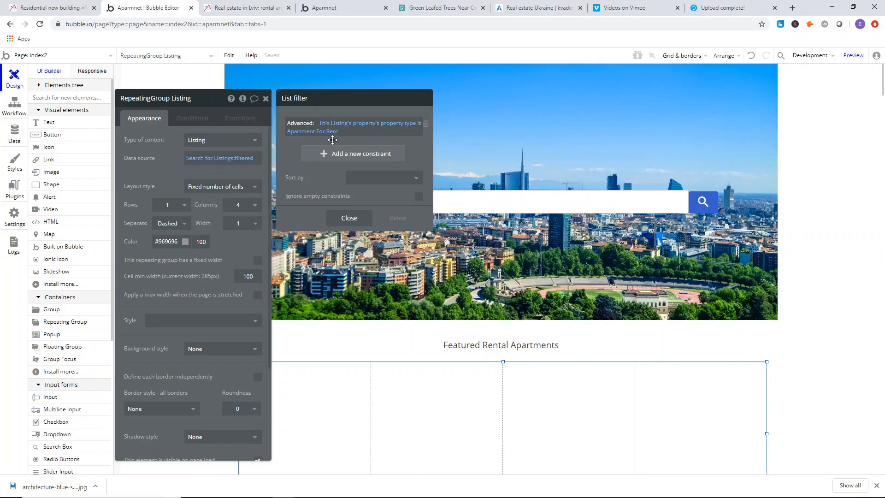
left_click(154, 148)
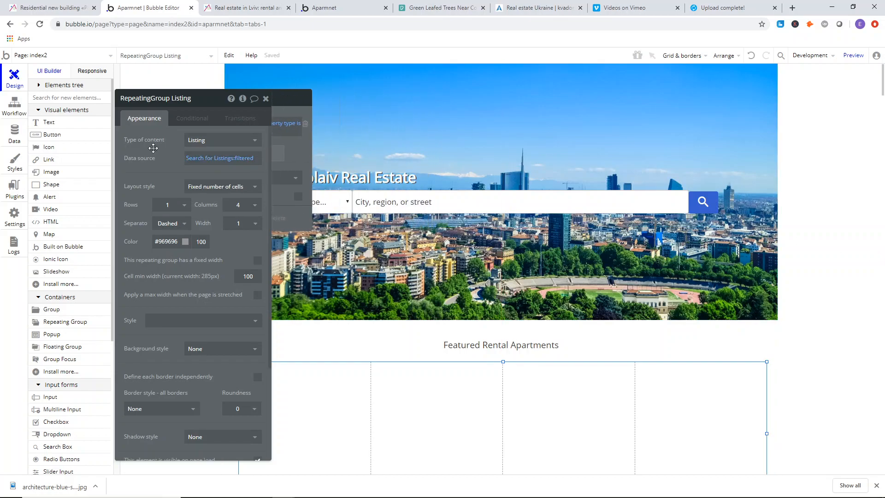
Move the property editor off the canvas and extend the repeating group's left side close to the page edge.
scroll(405, 189, "down", 5)
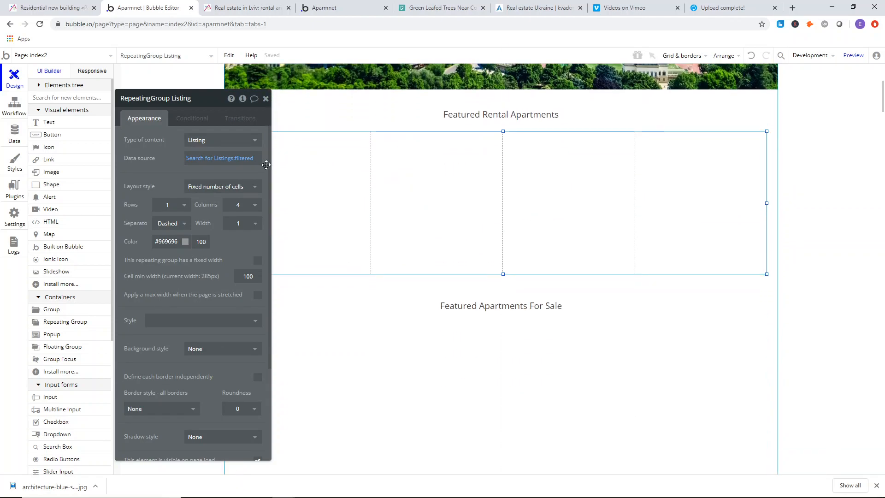
left_click_drag(168, 170, 123, 146)
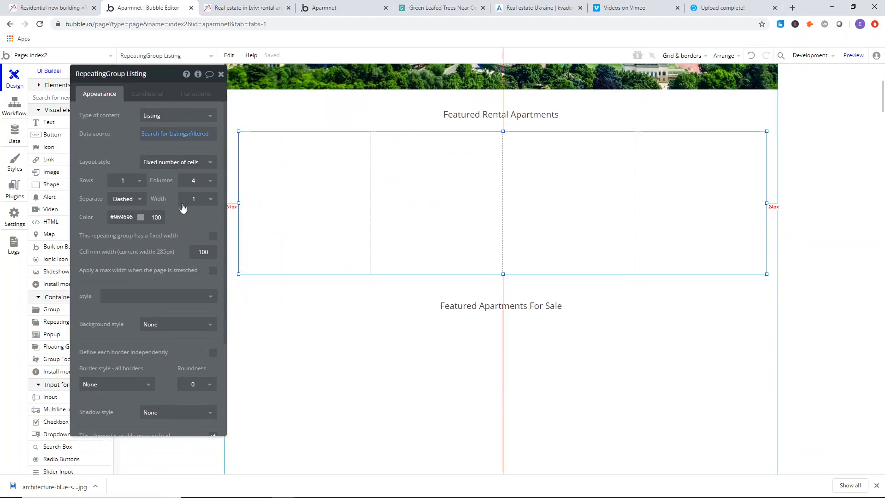
left_click_drag(176, 215, 100, 210)
left_click_drag(238, 202, 227, 202)
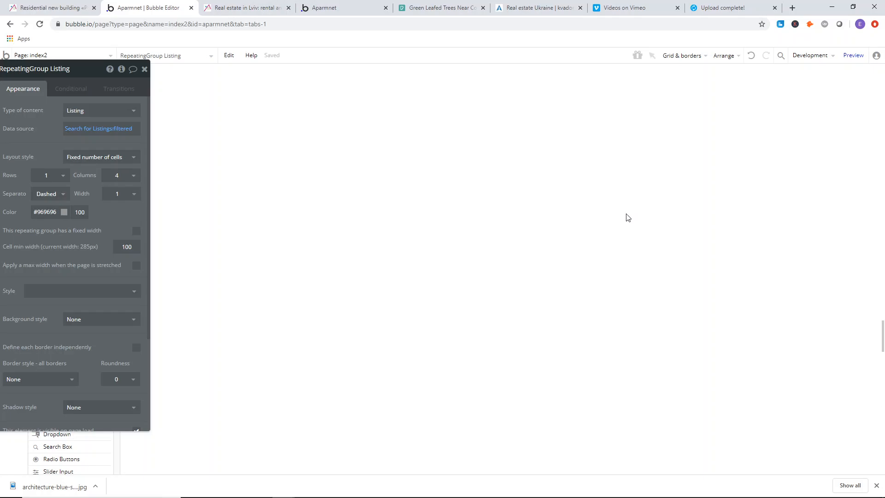
Set the Featured Rental Apartments repeating group's separator to Solid and extend its left side slightly, to a width of about 1171 px.
scroll(660, 242, "up", 20)
scroll(521, 201, "down", 3)
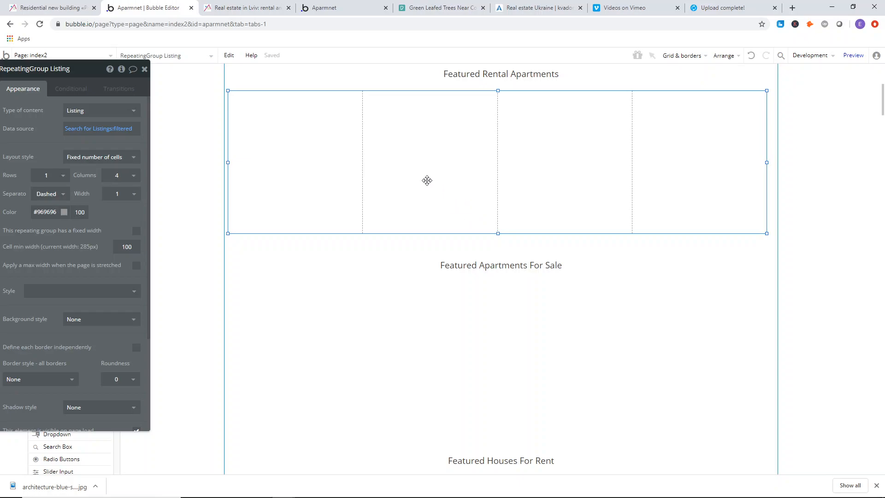
left_click(54, 196)
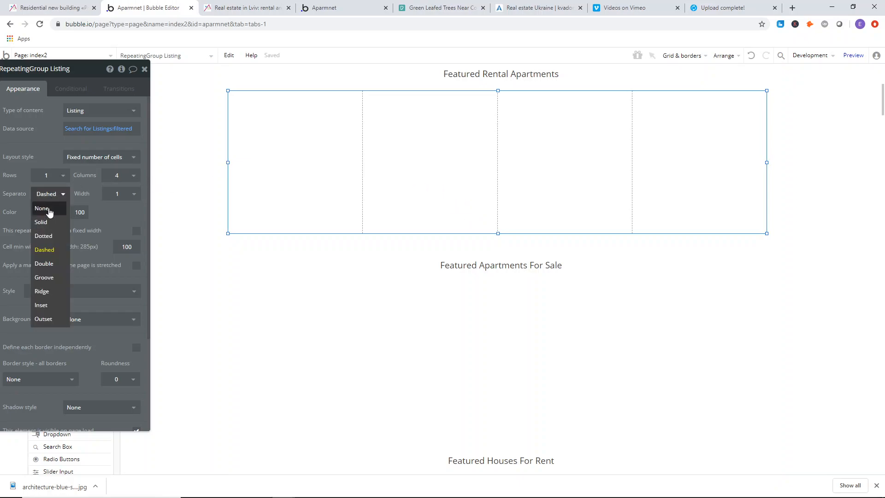
left_click(42, 222)
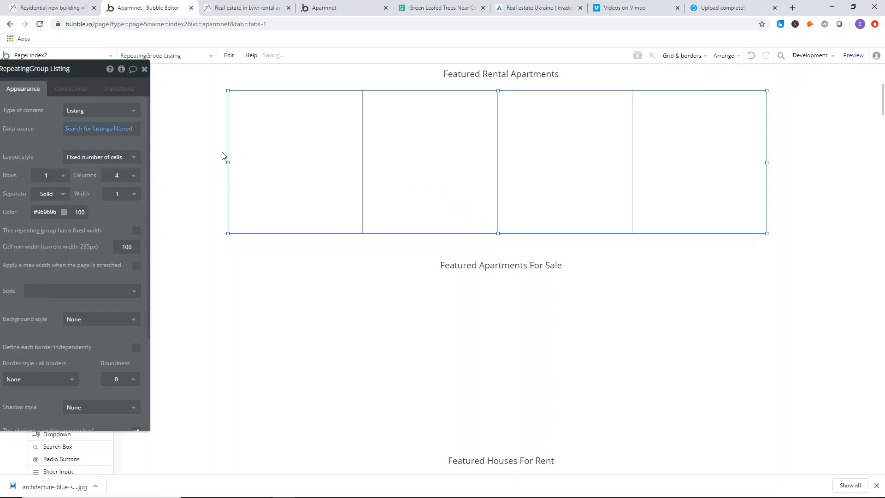
left_click_drag(228, 164, 227, 164)
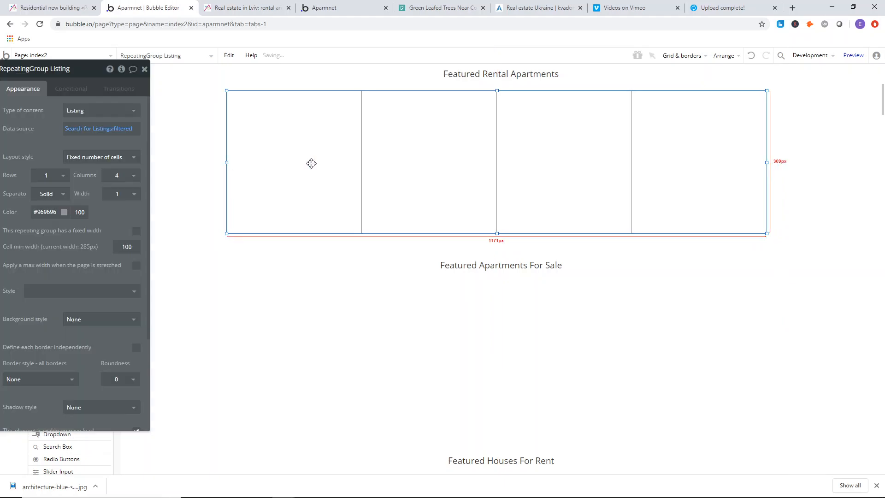
Set the repeating group's number of columns to 3.
left_click(249, 185)
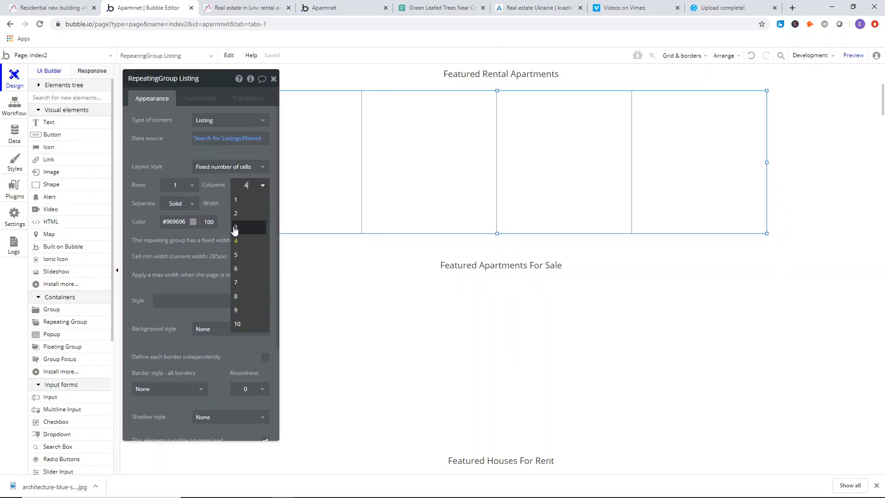
left_click(239, 228)
left_click(274, 78)
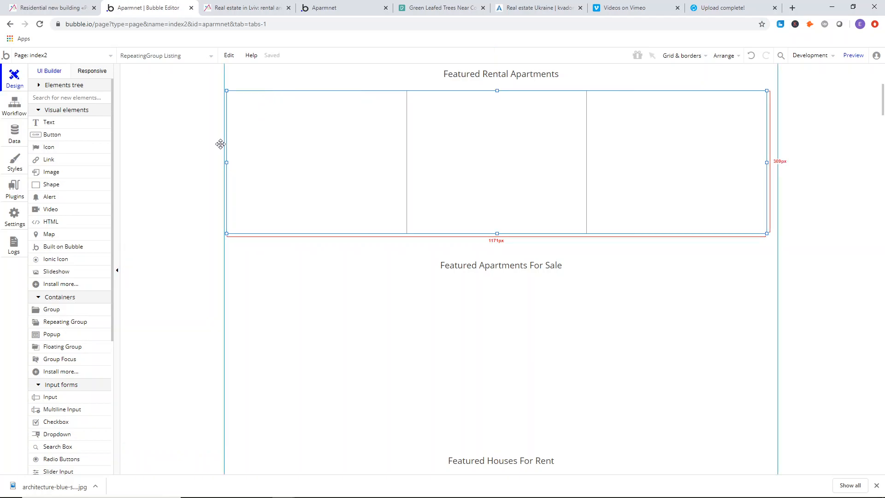
Draw an image about 319 × 201 px in the first cell, with dynamic source "Current cell's Listing's property's main image".
scroll(238, 224, "up", 2)
left_click(201, 195)
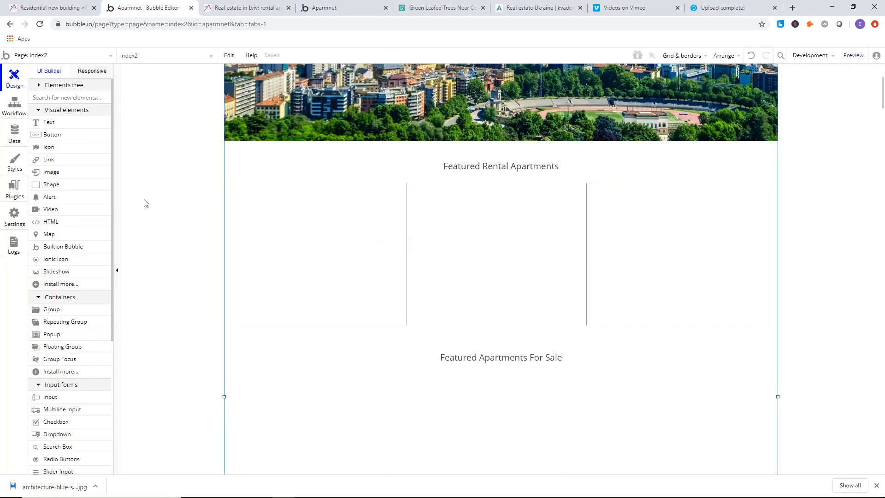
left_click(51, 172)
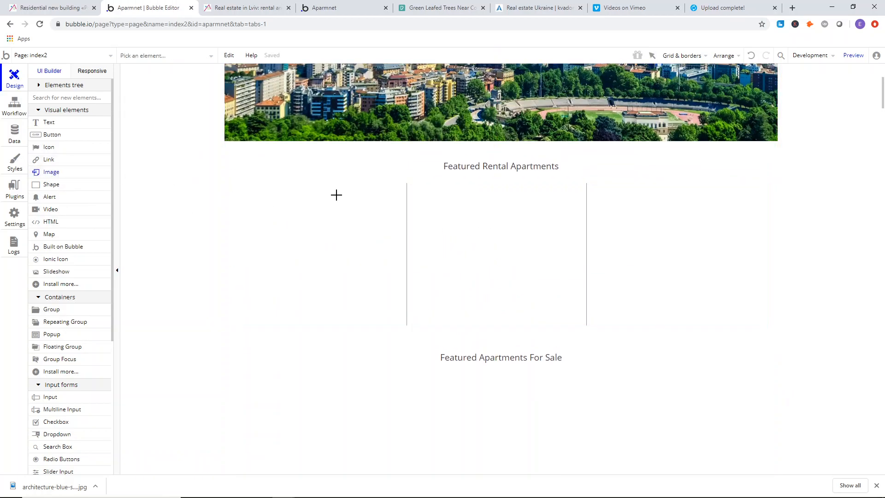
left_click_drag(395, 270, 404, 286)
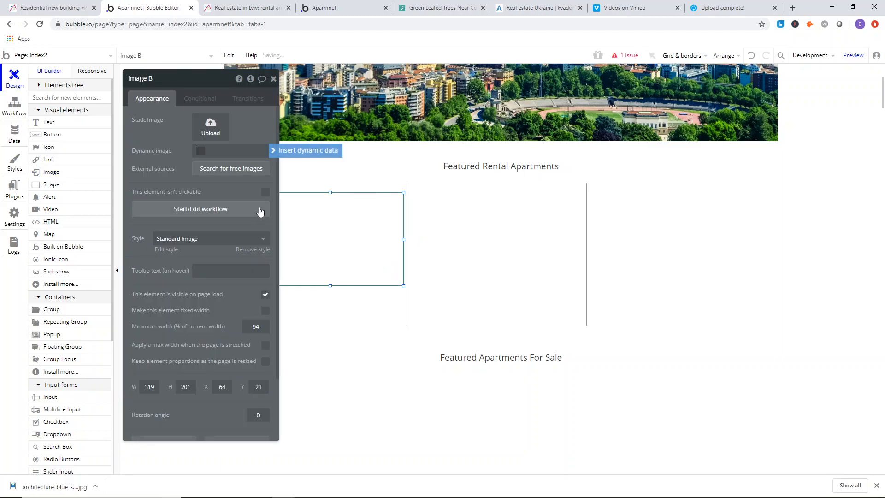
left_click(289, 151)
left_click(231, 177)
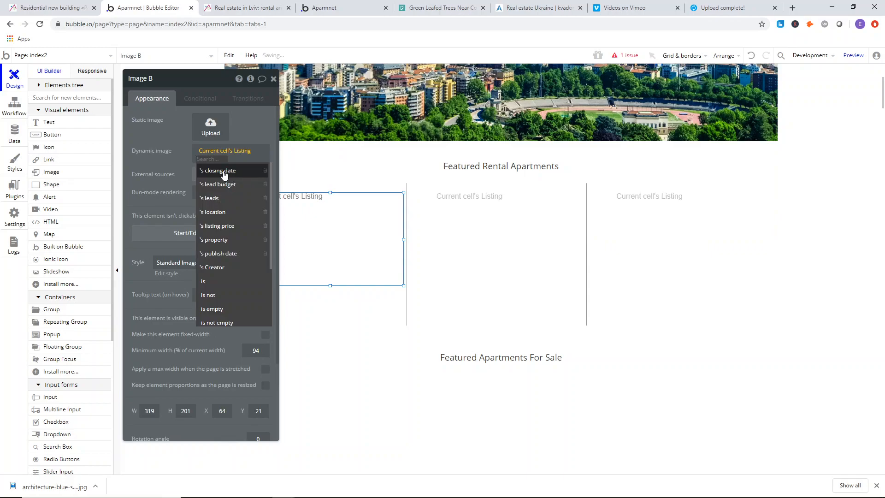
left_click(212, 240)
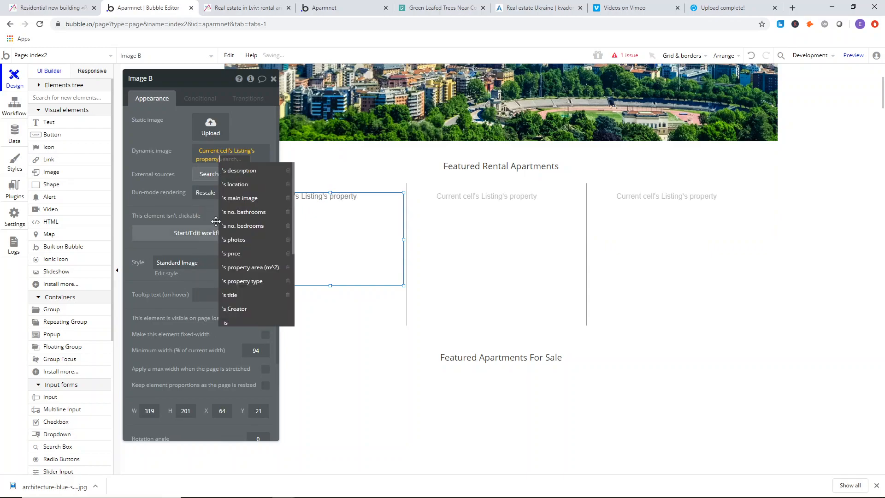
left_click(246, 198)
Enlarge the image to about 367 × 213 px and center it horizontally in its cell.
left_click_drag(155, 148, 97, 138)
left_click_drag(254, 192, 212, 180)
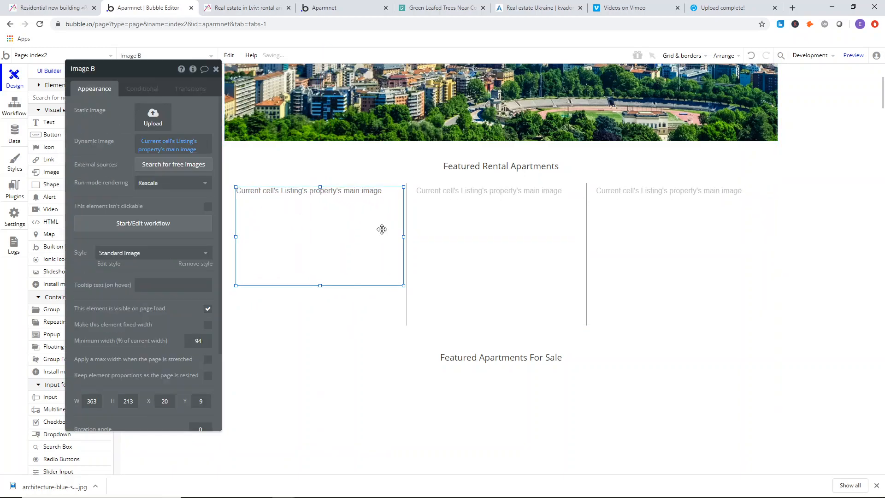
left_click_drag(401, 235, 405, 235)
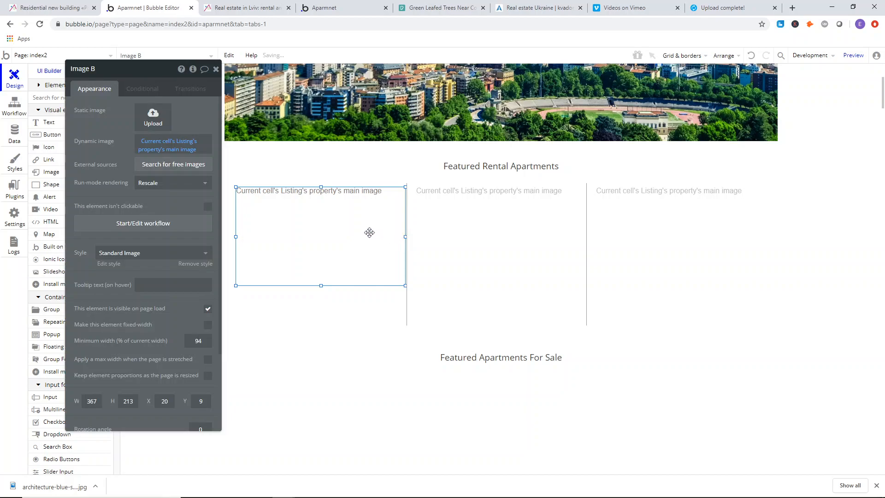
right_click(370, 237)
left_click(422, 419)
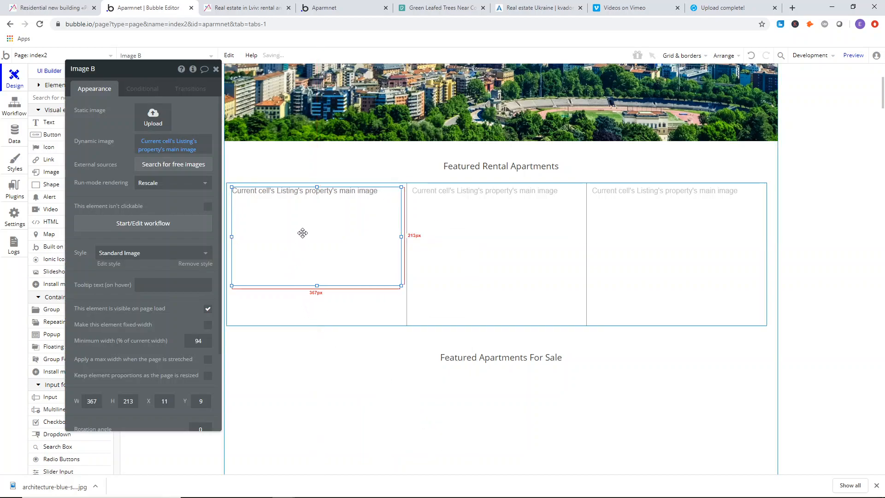
Check the listing cards on the Lviv real estate reference site, and give the unstyled cell image a roundness of 4.
left_click(254, 8)
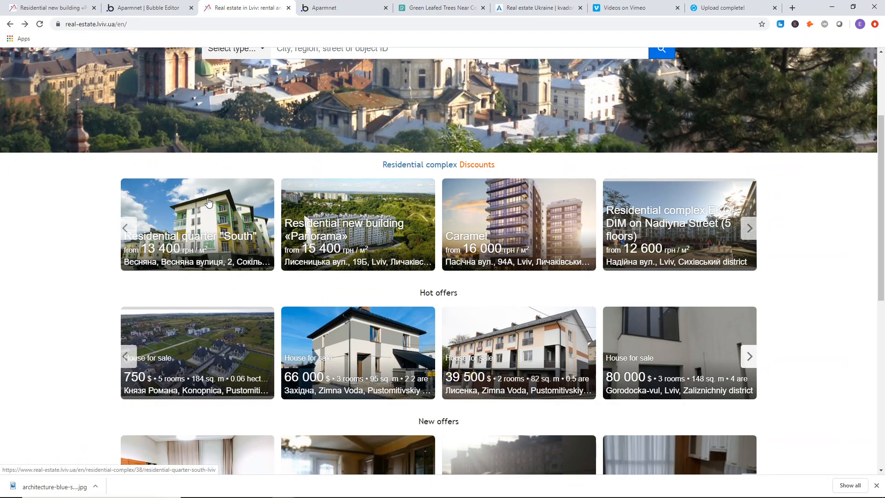
left_click(196, 4)
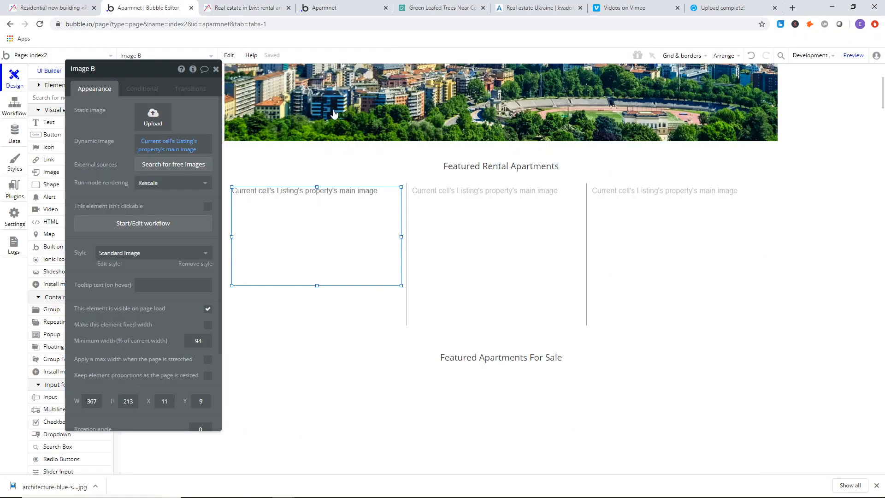
scroll(114, 172, "down", 2)
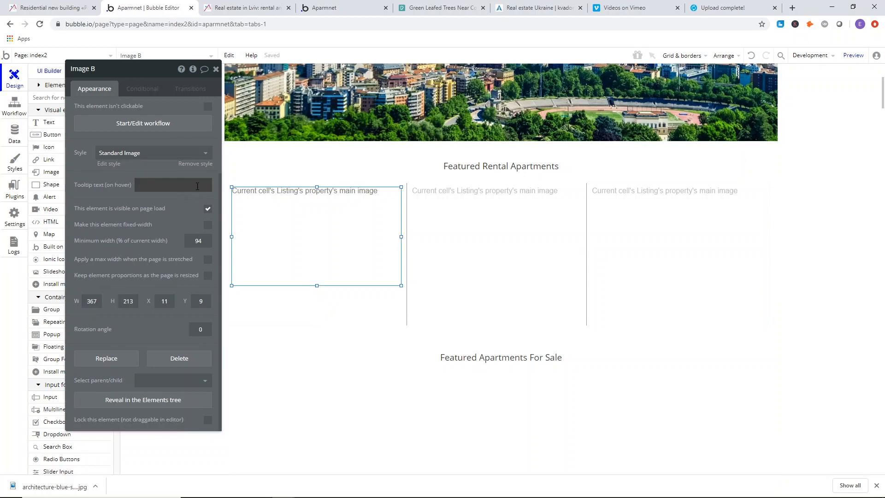
left_click(194, 165)
left_click(187, 240)
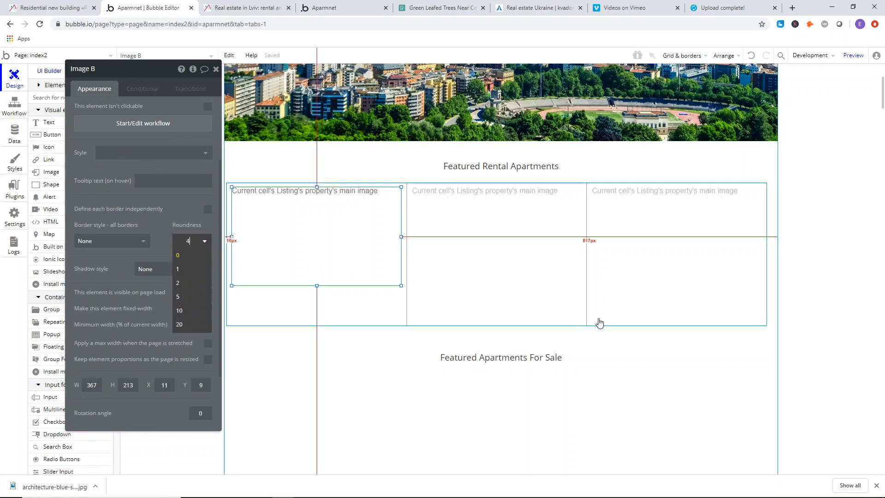
type("4")
key("Return")
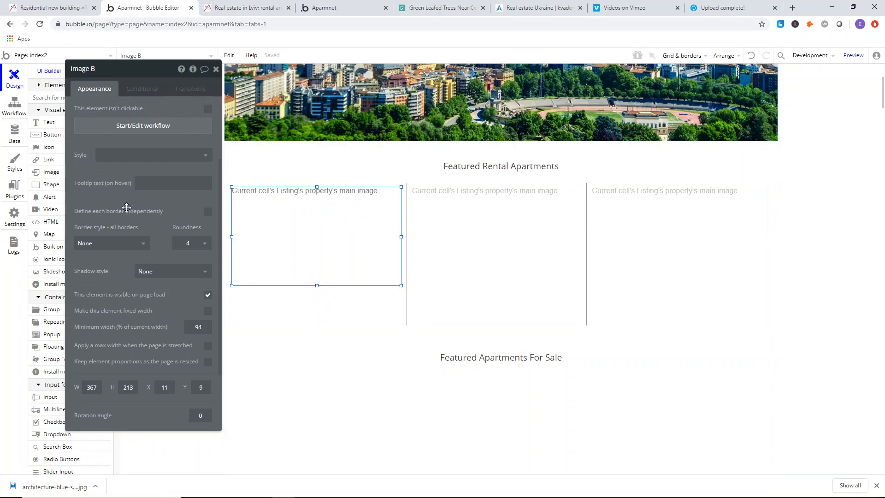
scroll(126, 208, "up", 2)
left_click(215, 69)
Shorten the repeating group to just below the image and center the image vertically in its cell.
left_click(541, 324)
left_click_drag(496, 326, 496, 296)
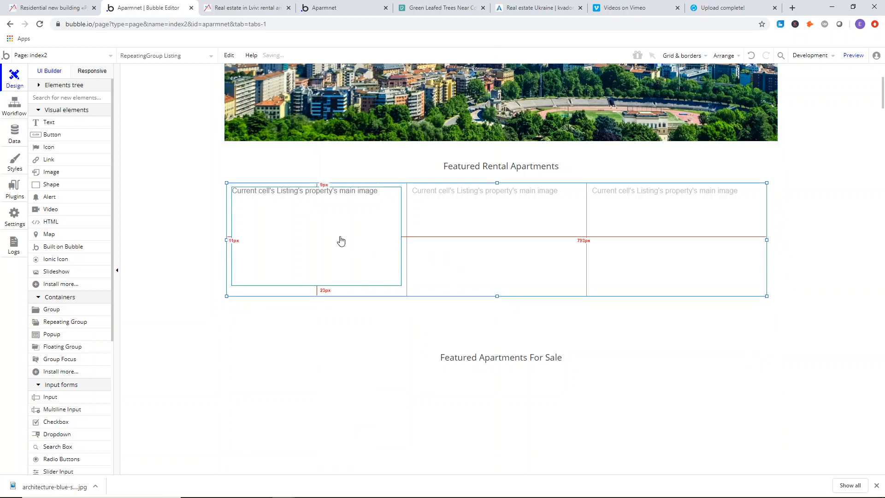
right_click(342, 241)
left_click(377, 433)
left_click(530, 272)
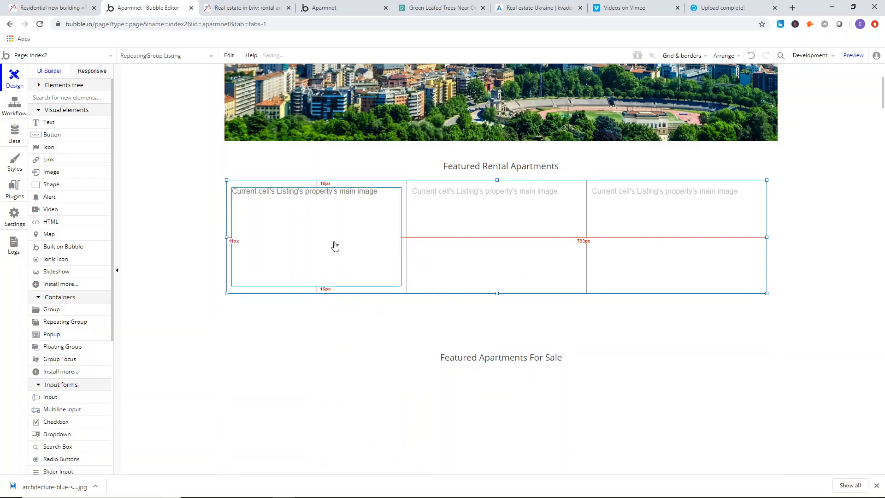
Draw a text element about 275 × 58 px over the image in the first cell.
left_click(55, 124)
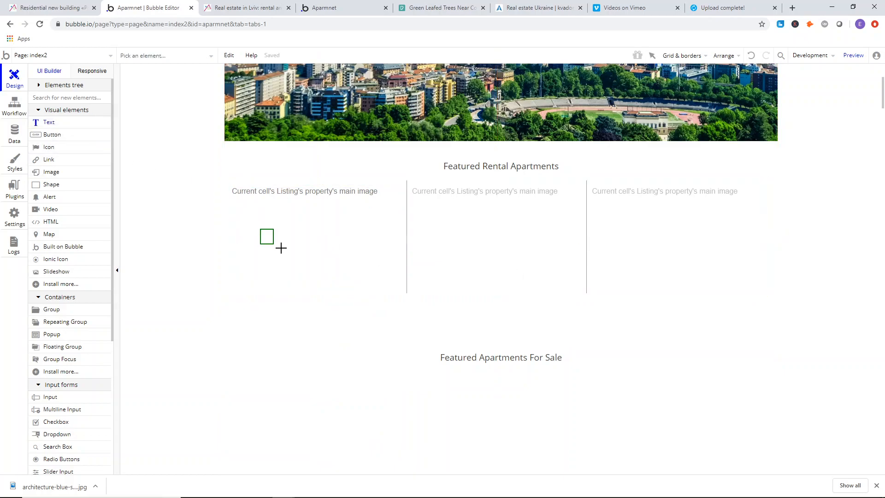
left_click_drag(380, 260, 386, 257)
scroll(346, 233, "up", 4)
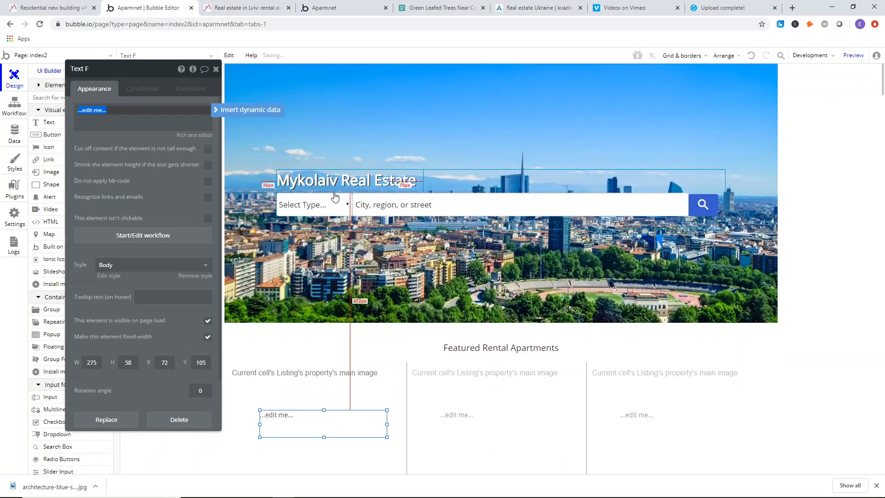
Copy the hero's "Mykolaiv Real Estate" heading and delete the blank text element from the first cell.
right_click(325, 178)
left_click(347, 287)
scroll(325, 271, "down", 3)
left_click(308, 288)
key("Delete")
Paste the copied heading and move it onto the lower part of the image in the first cell.
left_click(294, 281)
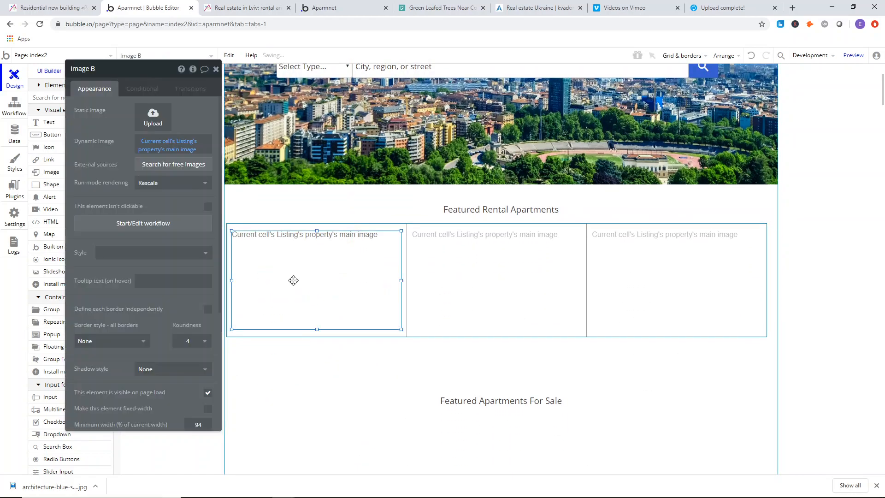
right_click(293, 281)
left_click(314, 297)
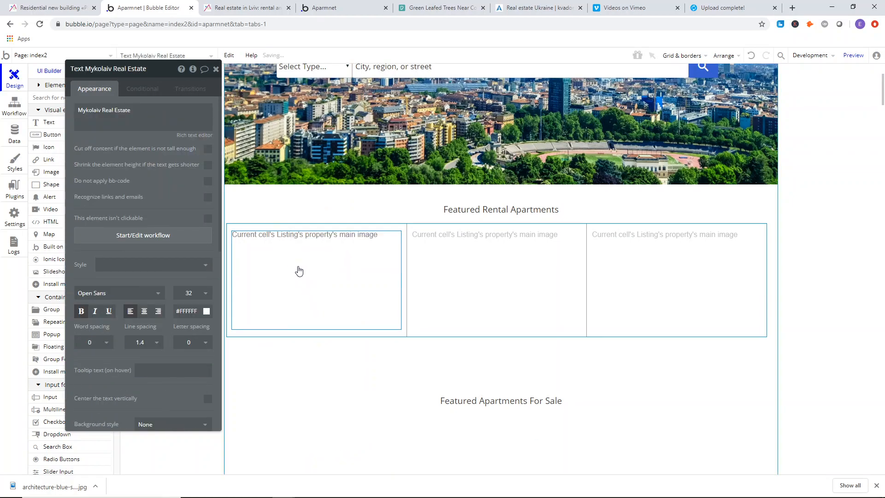
scroll(287, 251, "down", 3)
scroll(287, 250, "up", 4)
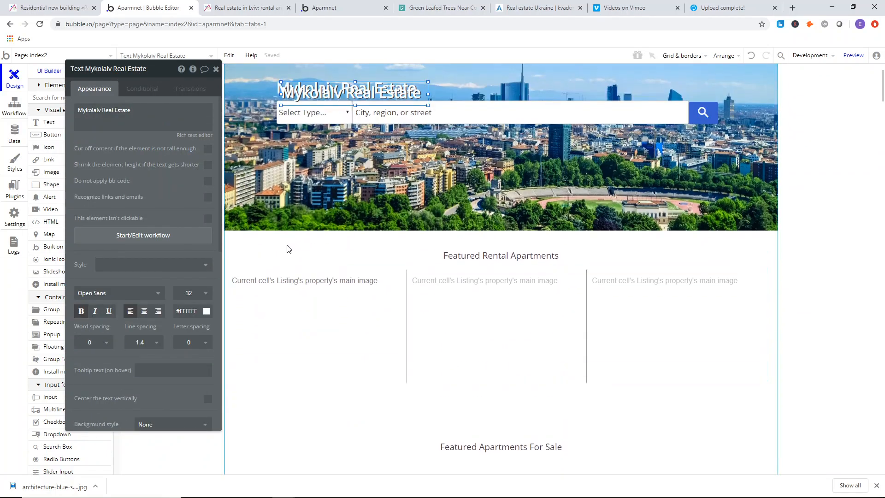
left_click_drag(336, 91, 290, 348)
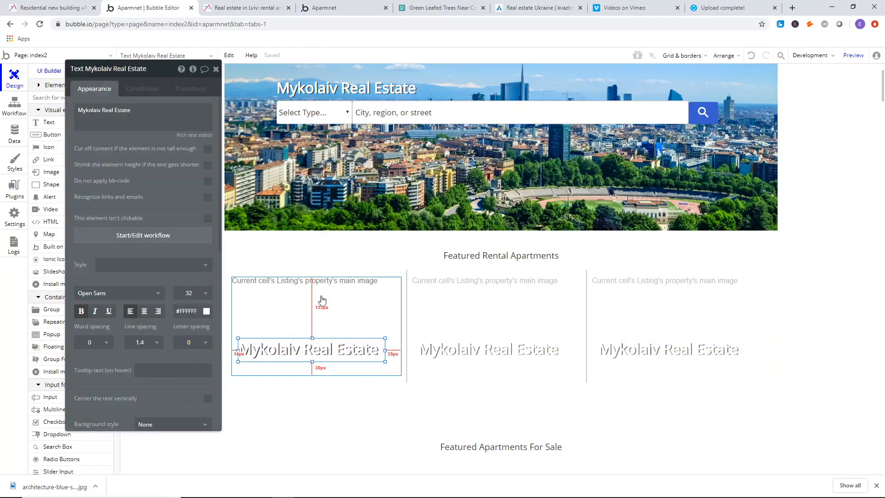
Set the font size of the heading copy in the listing cell to 26.
scroll(316, 300, "down", 2)
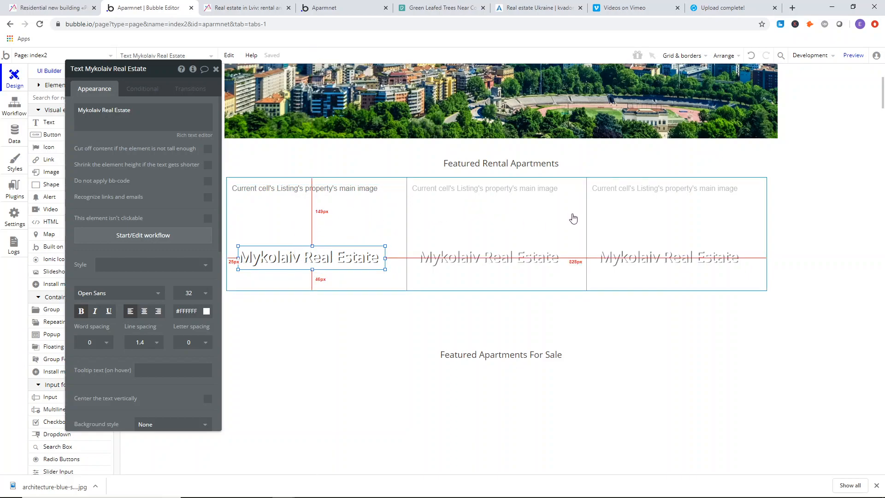
left_click(459, 232)
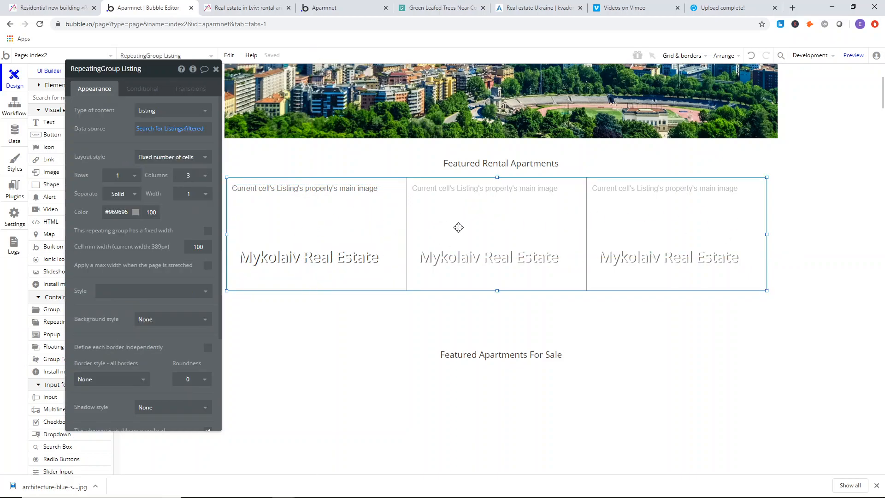
left_click(333, 263)
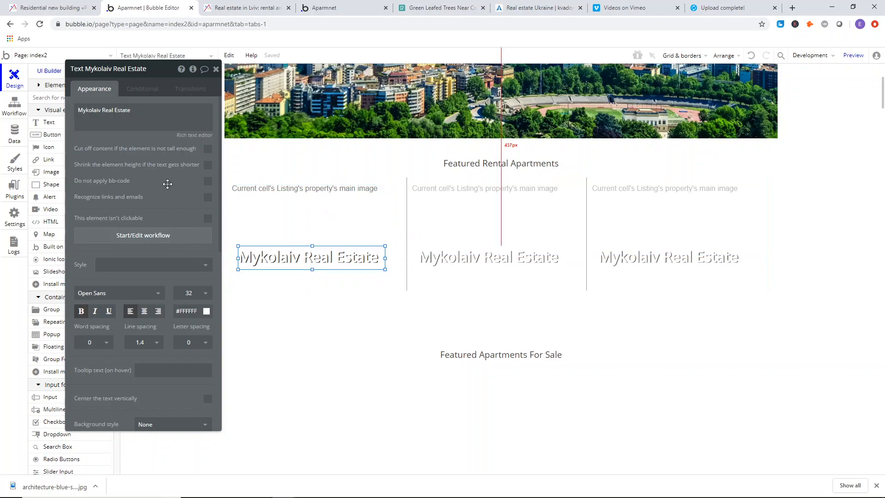
triple_click(150, 120)
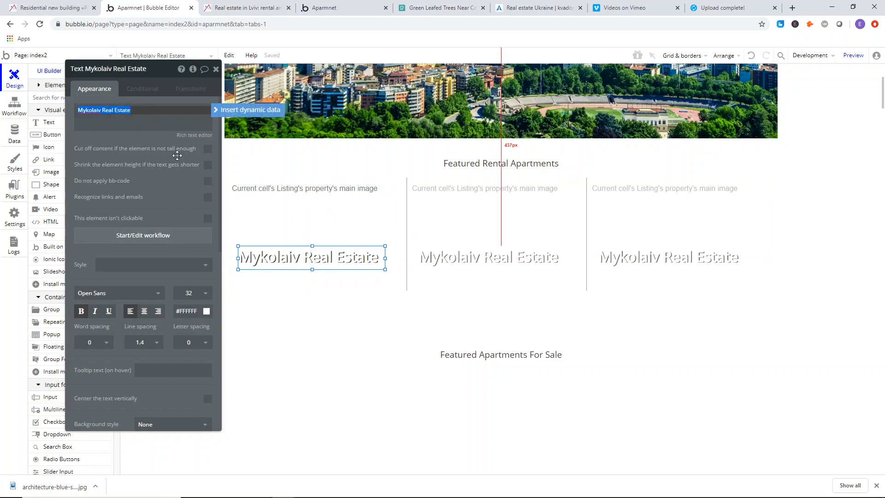
left_click(196, 296)
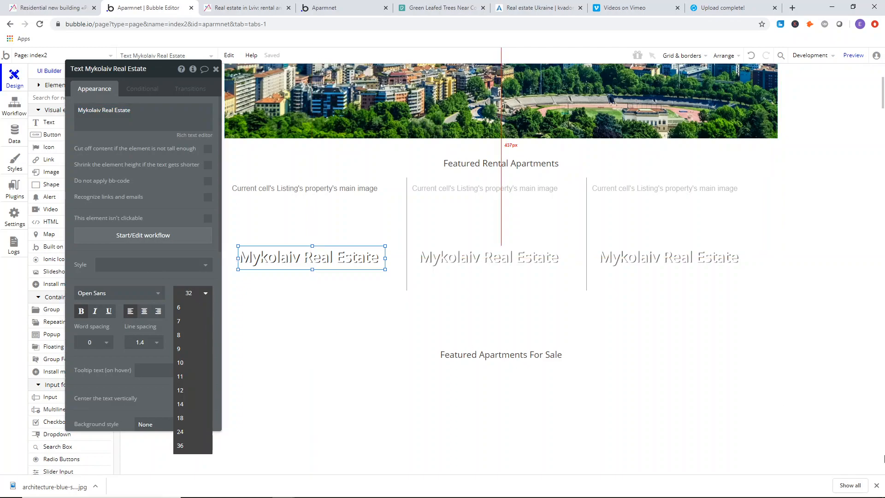
type("26")
key("Return")
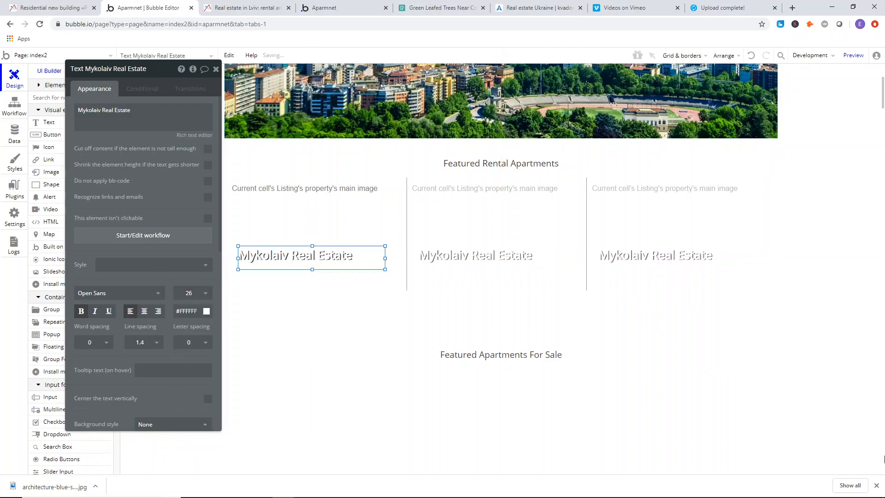
Replace the heading text in the first listing cell with the dynamic expression Current cell's Listing's property's title.
triple_click(143, 113)
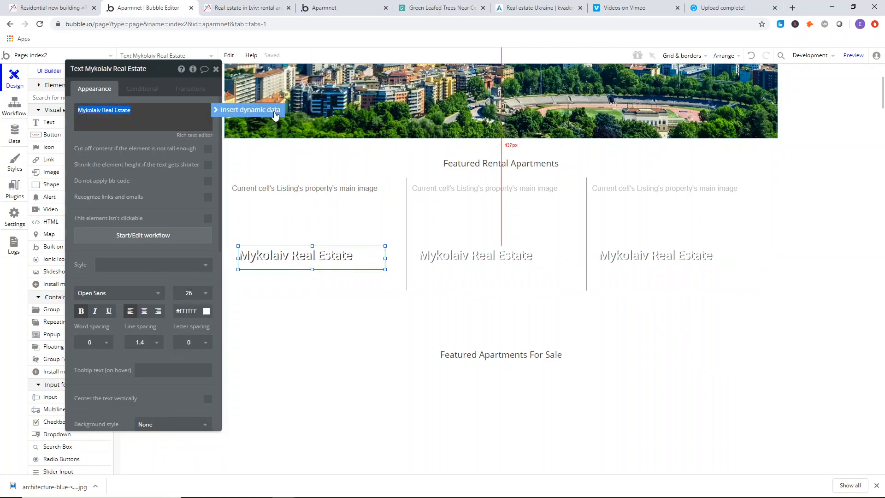
left_click(251, 111)
left_click(115, 135)
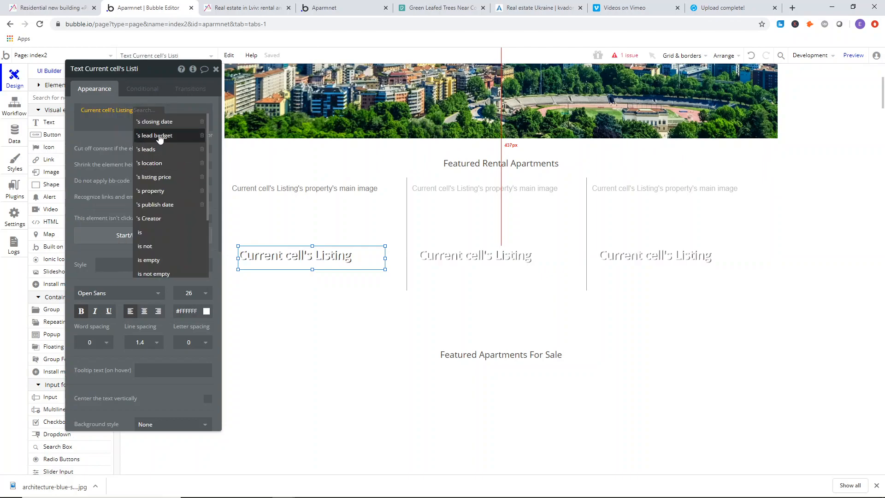
left_click(159, 193)
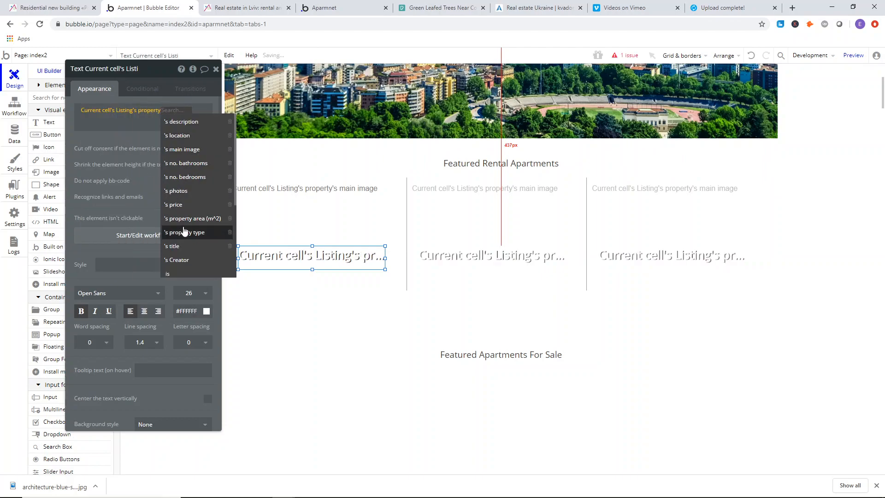
left_click(186, 247)
Check the listing cards on the reference Lviv real estate site and move the title text slightly up, flush with the image's left edge.
left_click(245, 8)
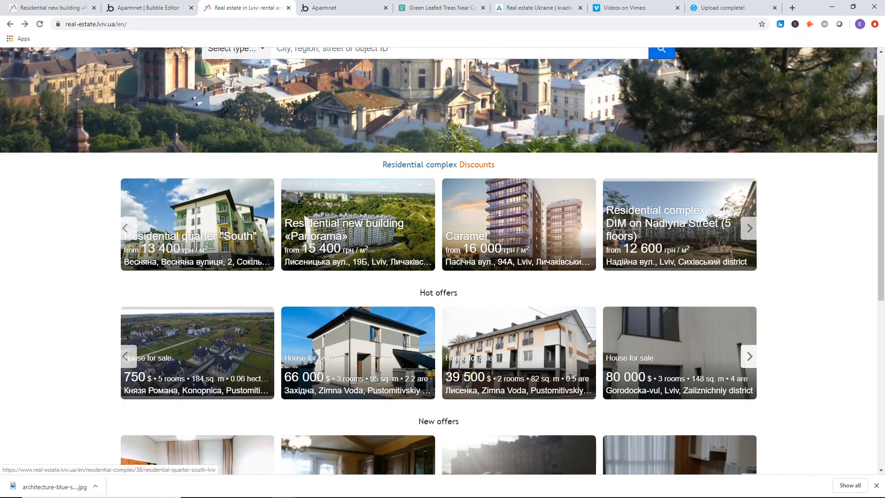
left_click(161, 8)
left_click_drag(277, 259, 306, 254)
left_click(377, 245)
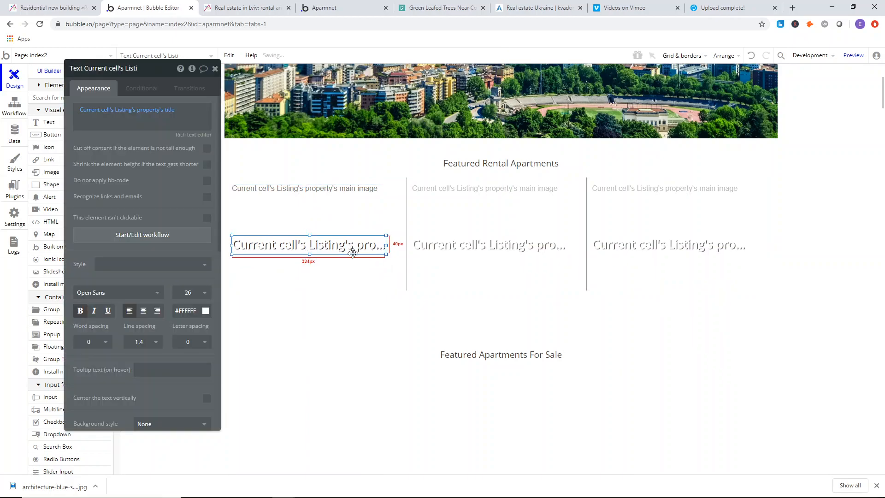
Review the reference cards' text layout, then duplicate the title text and place the copy along the image's bottom edge in the first cell.
left_click(242, 7)
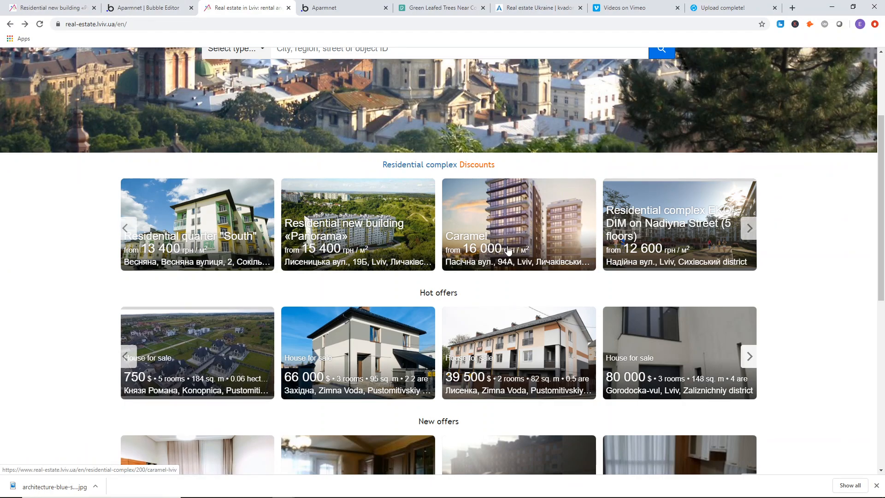
scroll(132, 289, "down", 2)
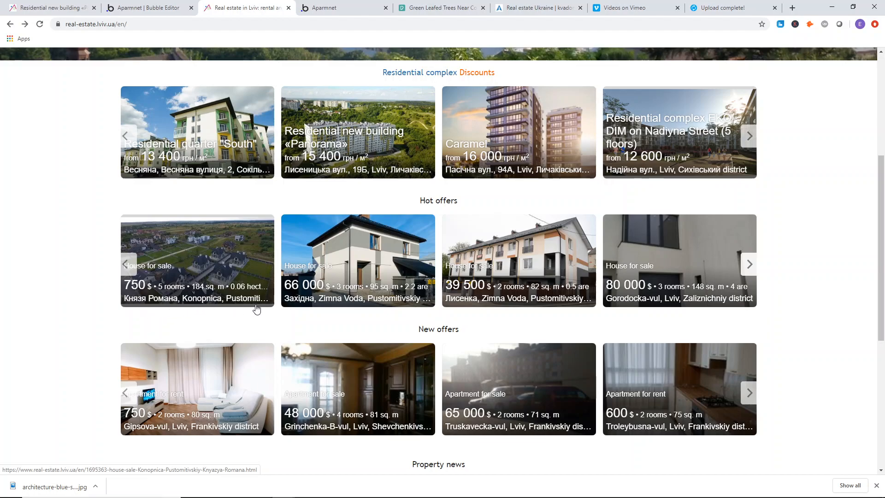
left_click(180, 6)
right_click(281, 244)
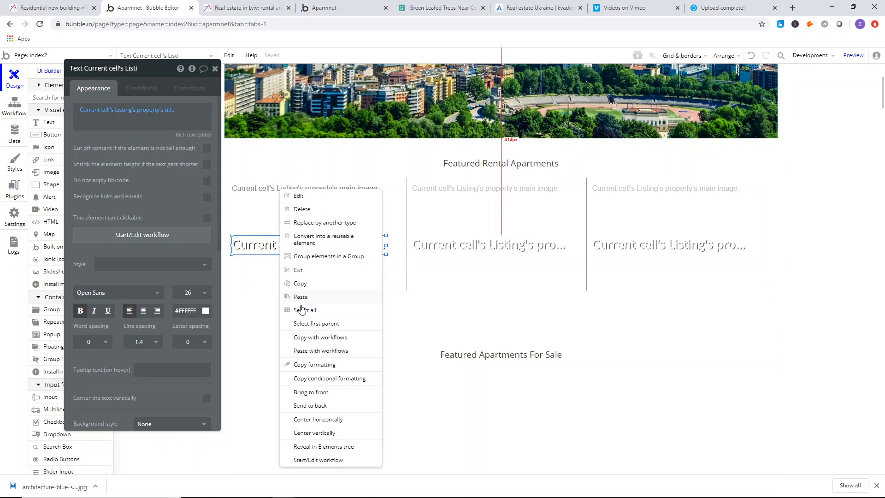
left_click(286, 271)
right_click(288, 271)
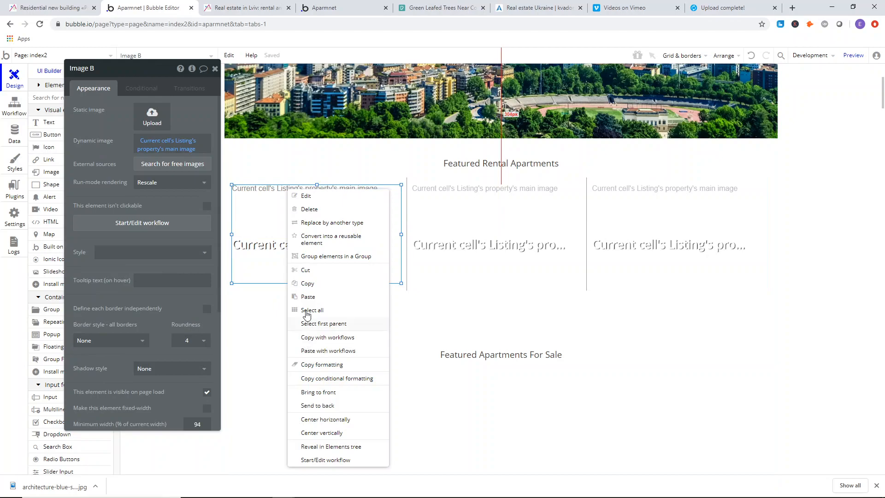
left_click(306, 297)
left_click_drag(281, 253, 276, 277)
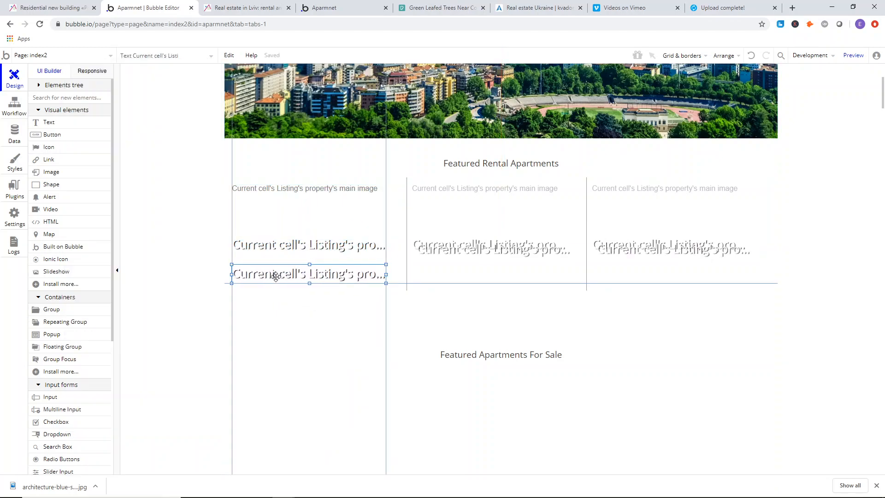
Change the bottom text's dynamic expression to Current cell's Listing's property's location.
double_click(276, 275)
left_click(164, 110)
left_click(167, 110)
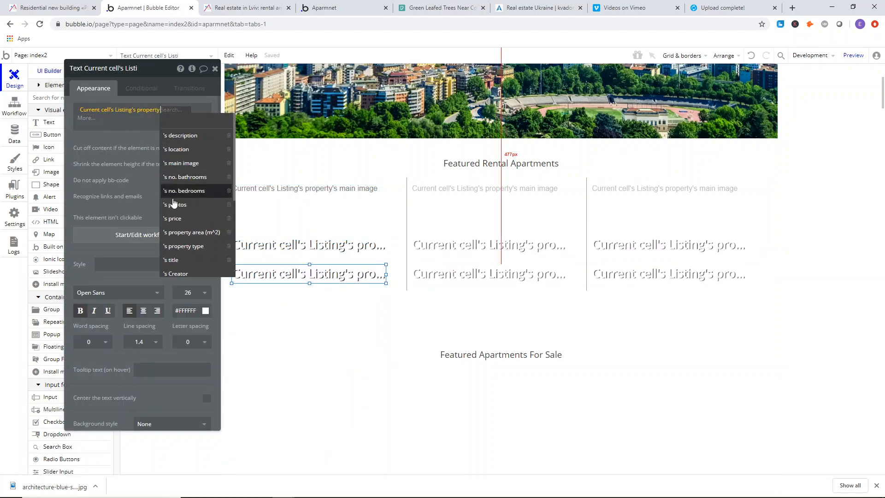
left_click(175, 149)
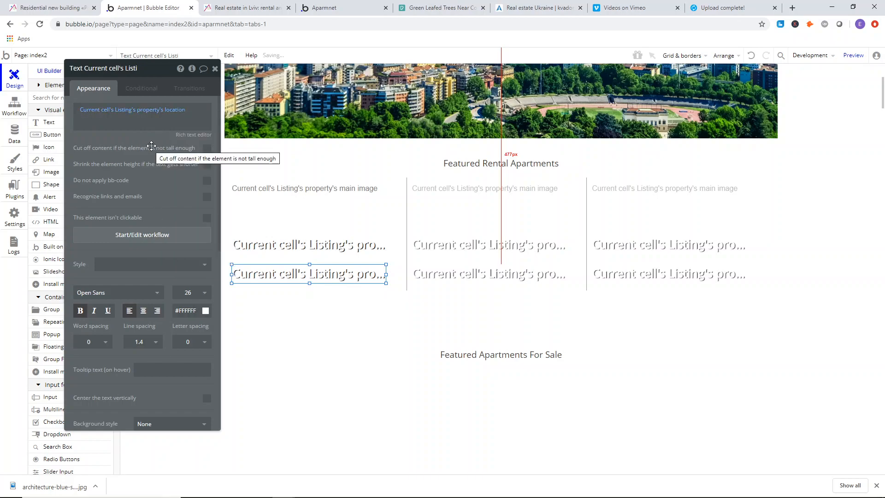
Set the location text's font size to 18 and reduce its box height slightly.
left_click(203, 294)
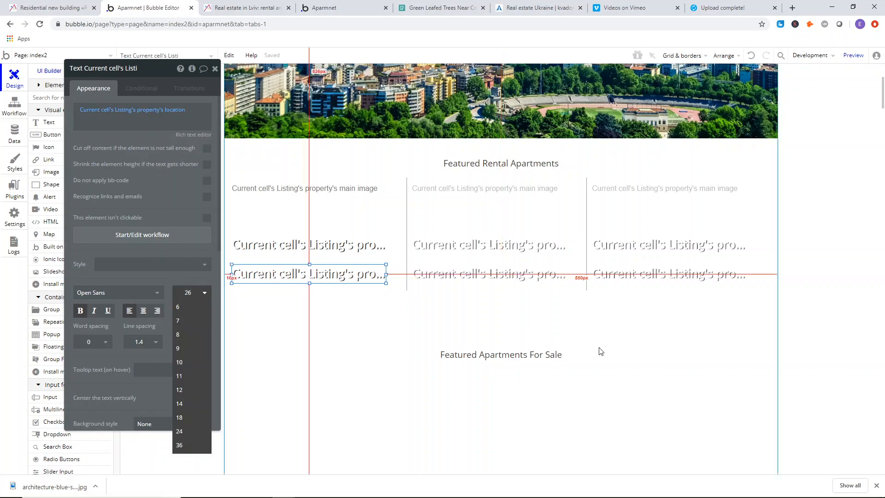
type("4")
key("Return")
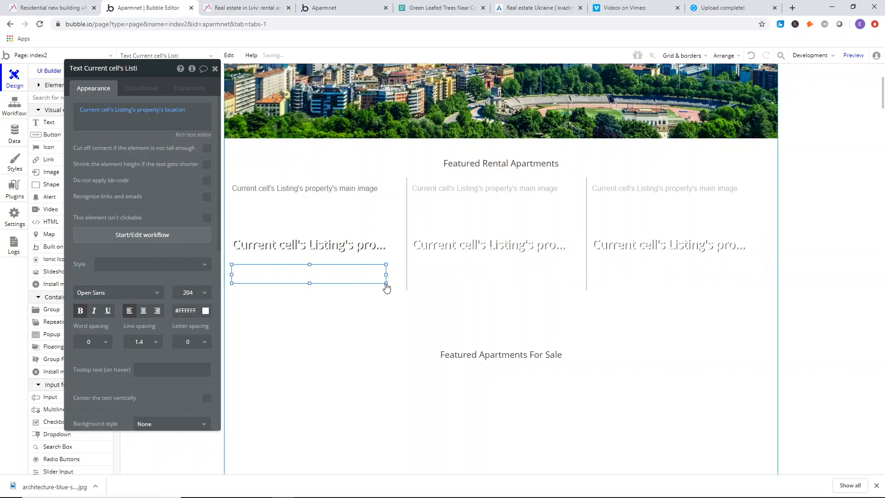
left_click(190, 290)
key("BackSpace")
key("Return")
left_click_drag(309, 266, 310, 267)
left_click(191, 292)
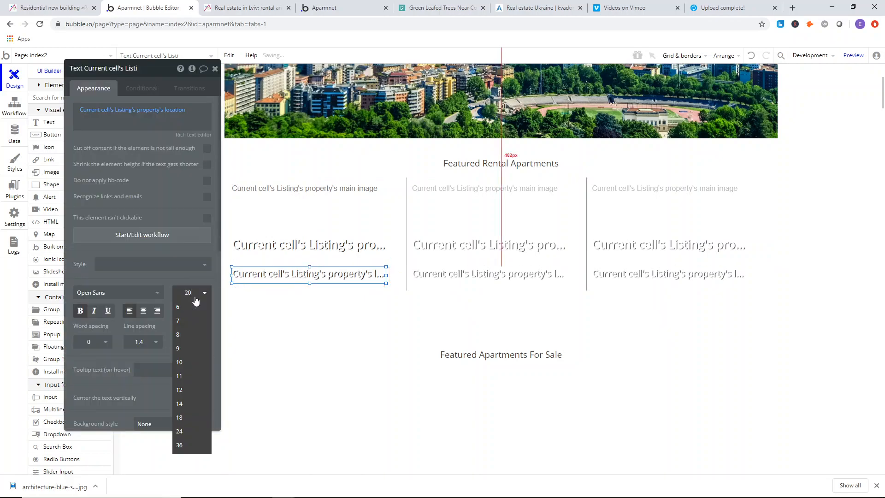
left_click(470, 342)
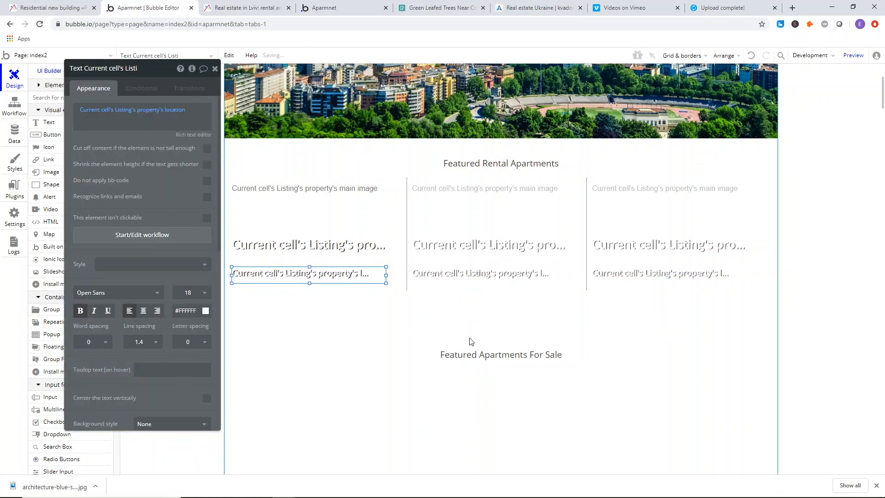
Duplicate the location text and place the copy between the title and location lines in the first cell.
right_click(272, 279)
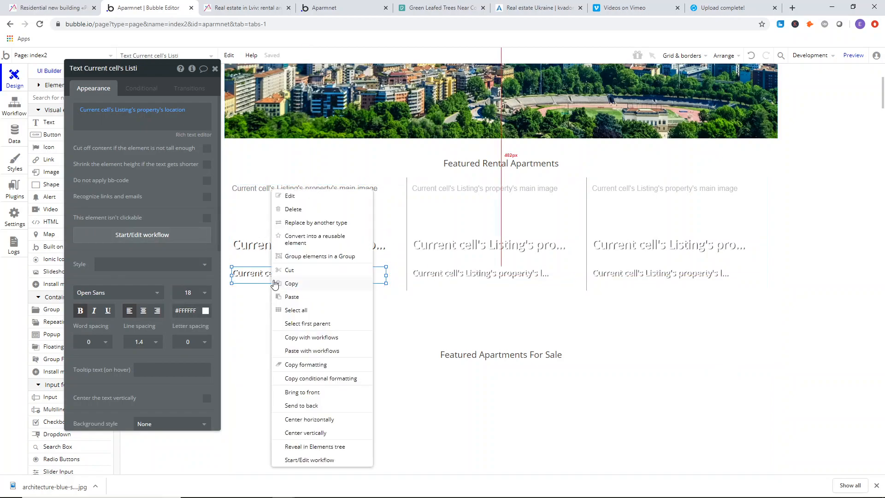
left_click(283, 285)
left_click(279, 258)
right_click(279, 258)
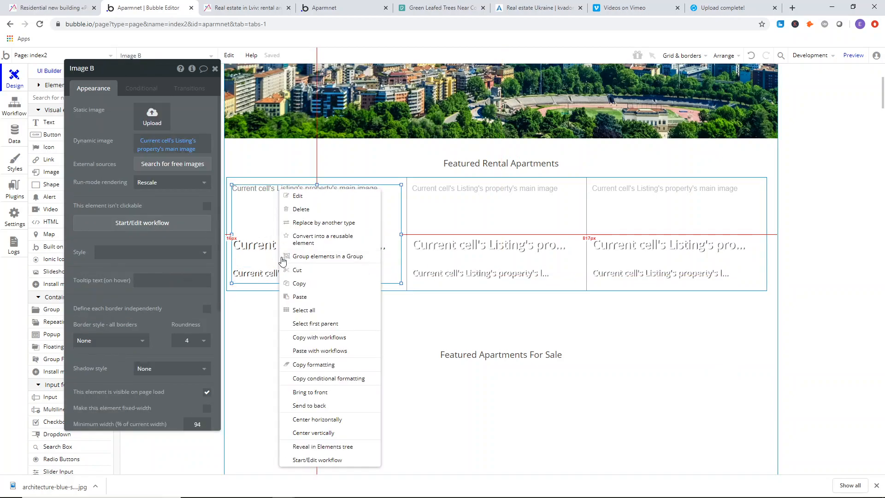
left_click(301, 296)
left_click_drag(296, 276, 268, 256)
Check the price line on the reference site's cards and postpone the Windows update reminder until tomorrow.
left_click(245, 8)
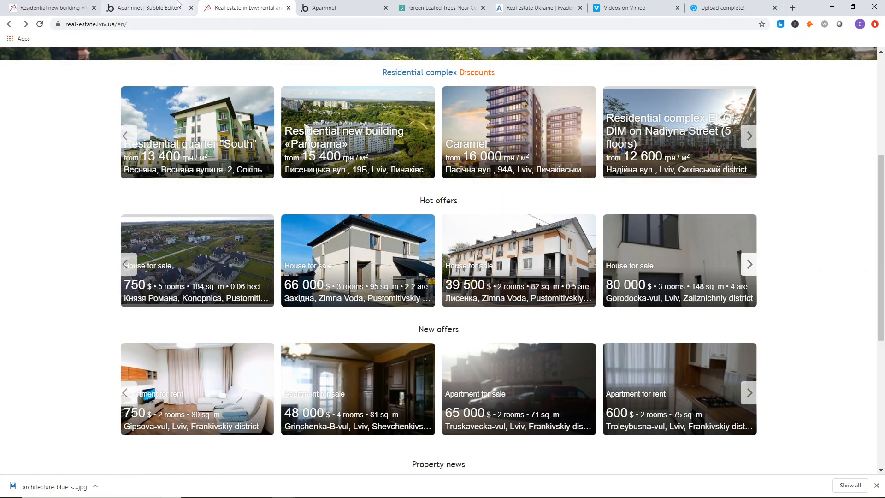
left_click(173, 5)
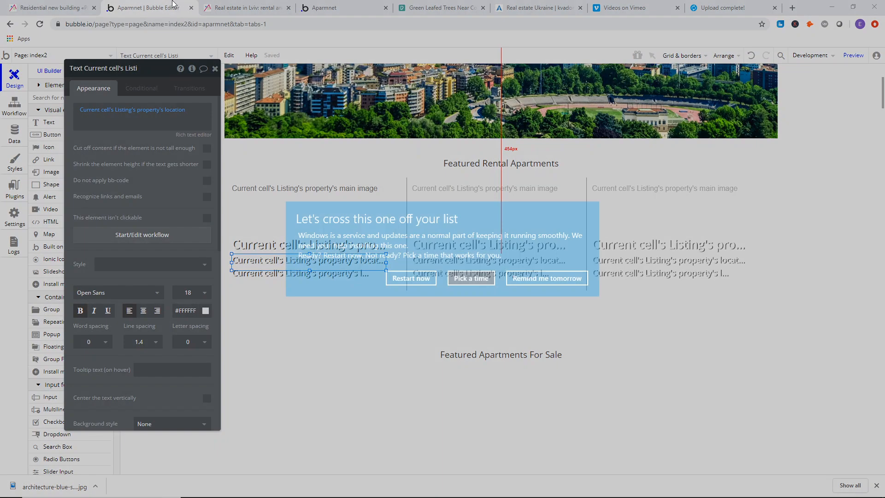
left_click(549, 277)
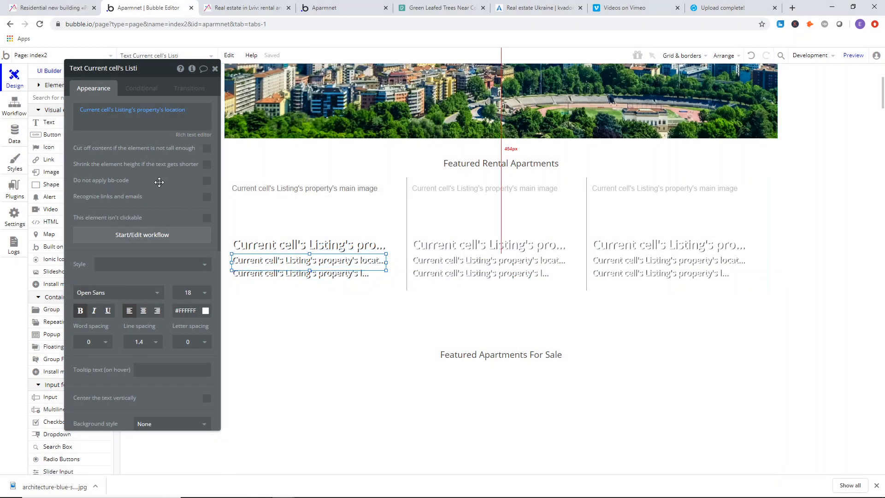
Change the middle text to Current cell's Listing's property's price with a "$" directly before it.
left_click(177, 110)
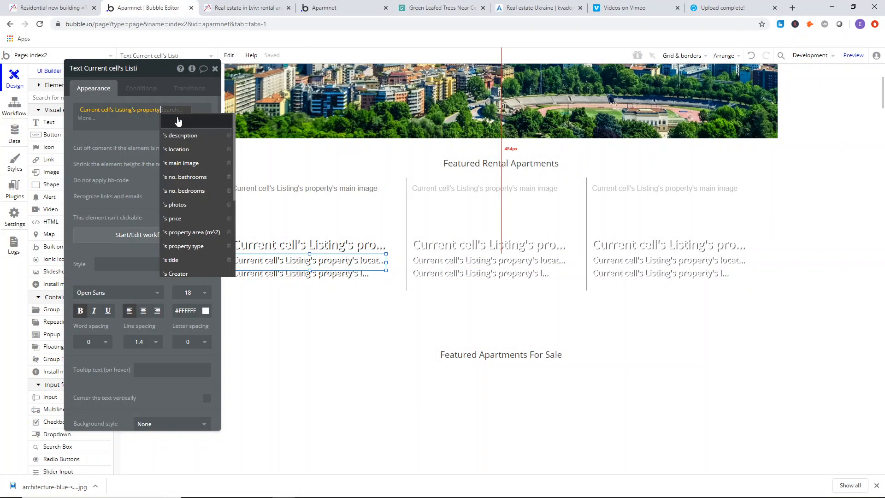
left_click(187, 218)
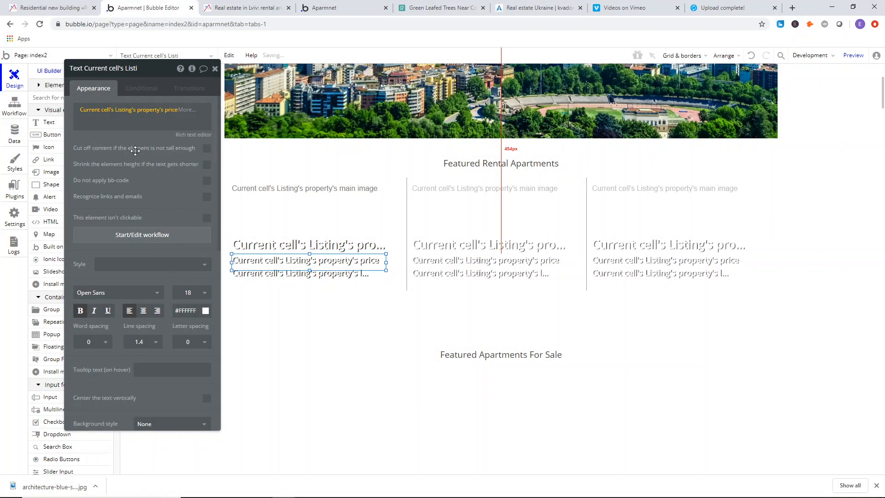
left_click(78, 111)
key("Return")
type("$")
key("Delete")
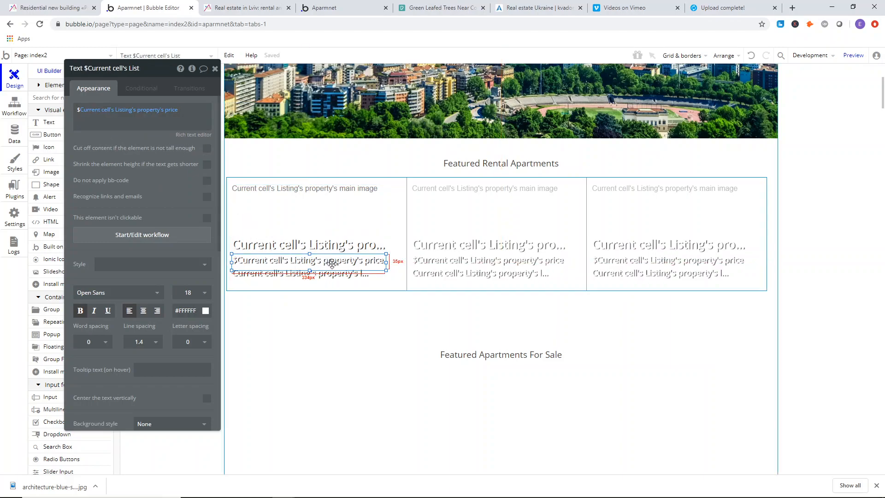
Narrow the price text box to a short price's width, using the reference site's cards as a guide.
left_click_drag(386, 259, 262, 256)
left_click(226, 7)
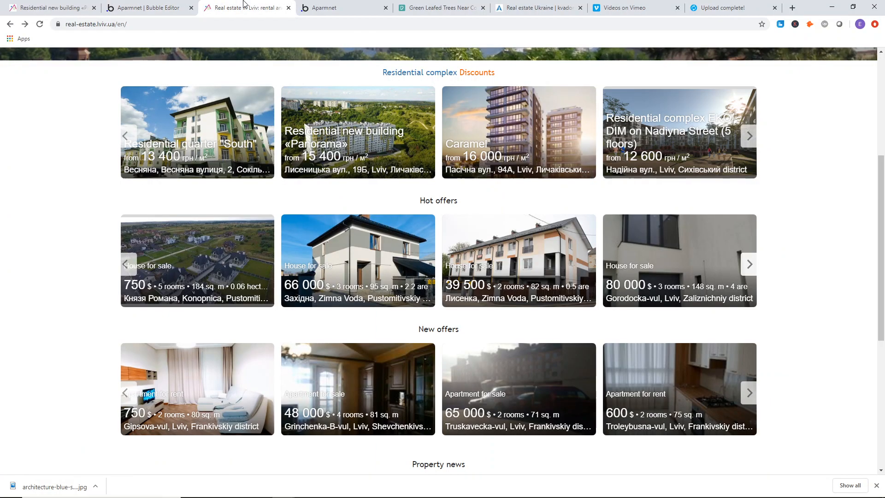
left_click(171, 5)
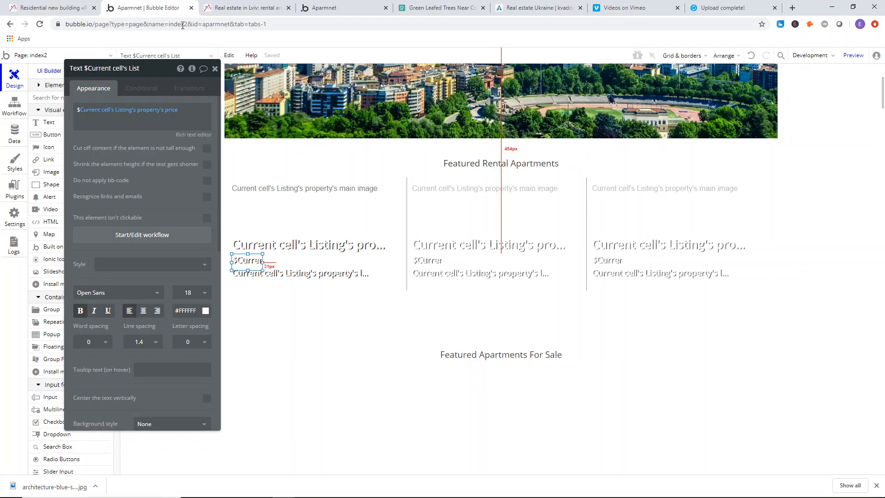
left_click_drag(262, 261, 265, 262)
Duplicate the price text beside the original and widen the copy to the title text's right edge.
right_click(255, 263)
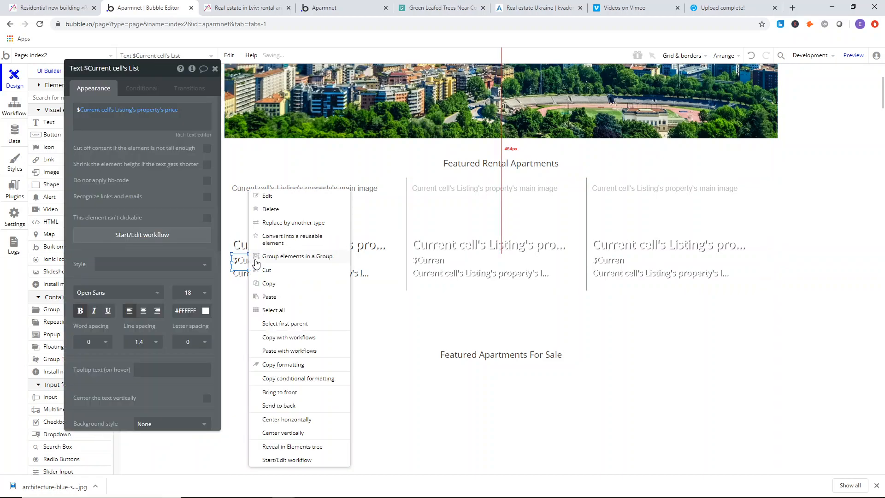
left_click(268, 284)
right_click(285, 261)
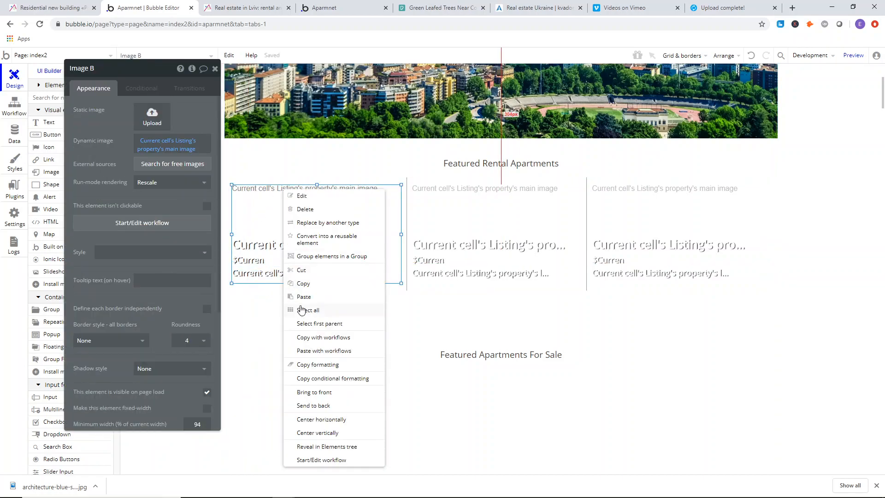
left_click(303, 297)
left_click_drag(268, 261, 386, 261)
Clear all content from the duplicated text beside the price.
double_click(301, 263)
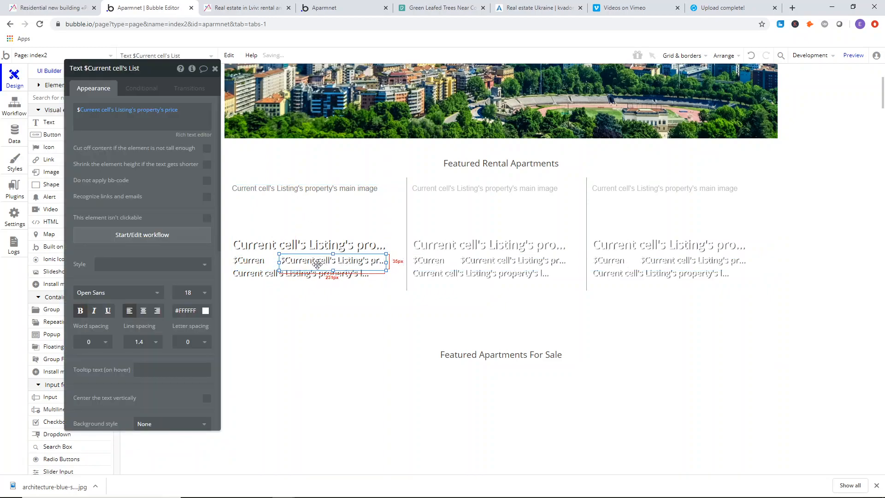
left_click(148, 129)
key("BackSpace")
key("BackSpace")
key("BackSpace")
key("BackSpace")
key("BackSpace")
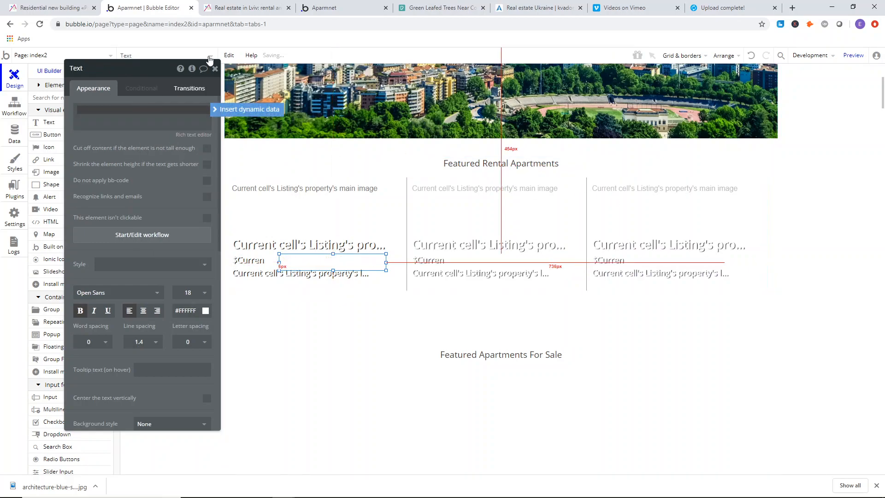
Following the reference cards, fill the empty text with Current cell's Listing's property's no. bedrooms followed by "rooms".
left_click(245, 8)
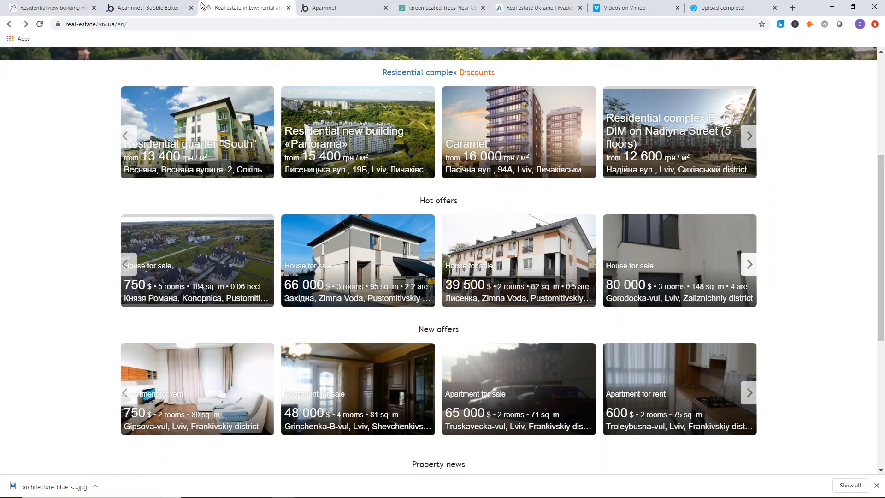
left_click(166, 4)
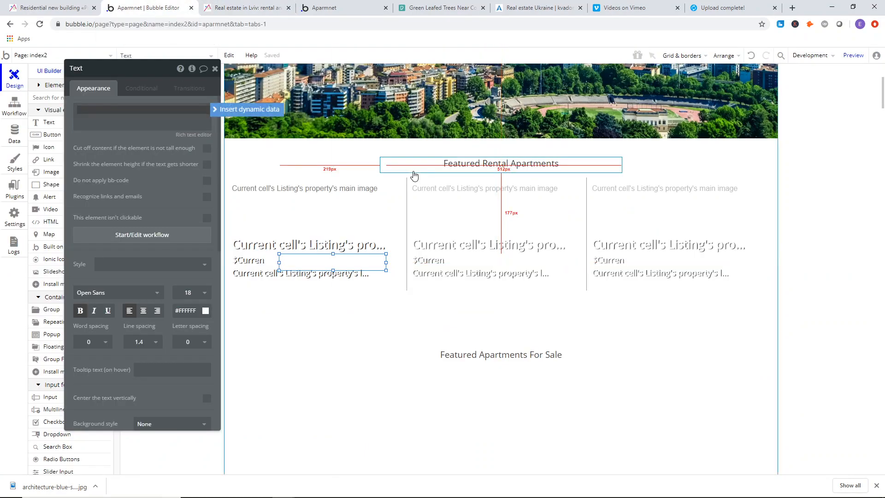
left_click(249, 109)
left_click(120, 134)
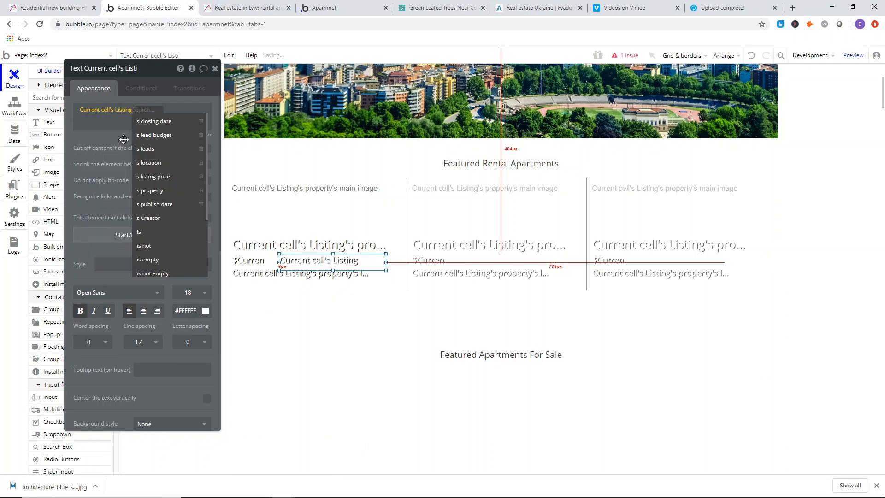
left_click(152, 190)
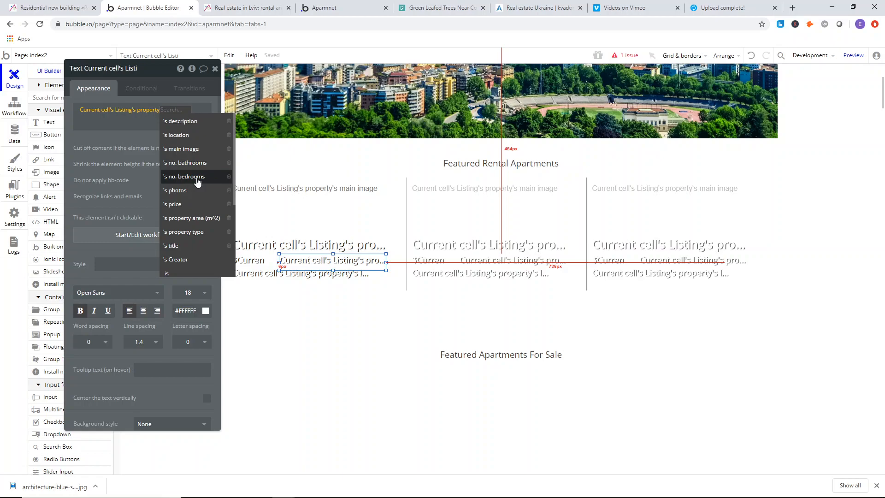
left_click(194, 176)
left_click(146, 119)
type("rooms")
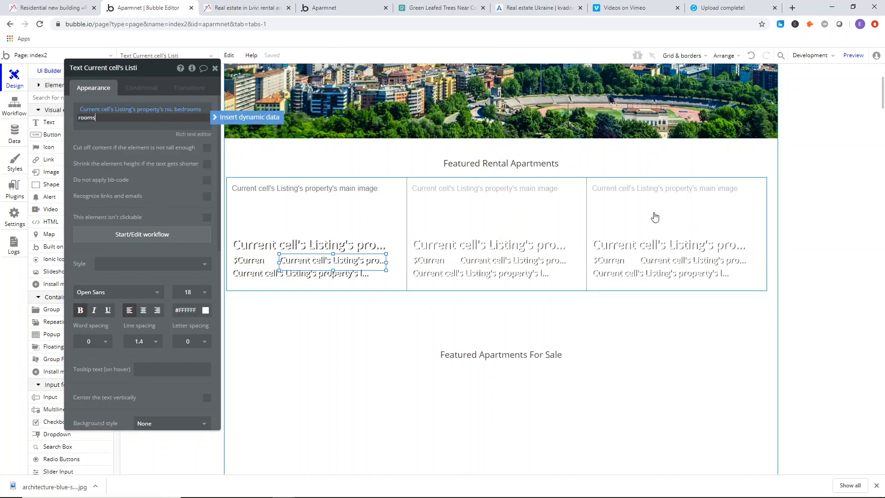
Following the reference cards, append Current cell's Listing's property's property area (m^2) and the text "m^2" after "rooms".
left_click(101, 162)
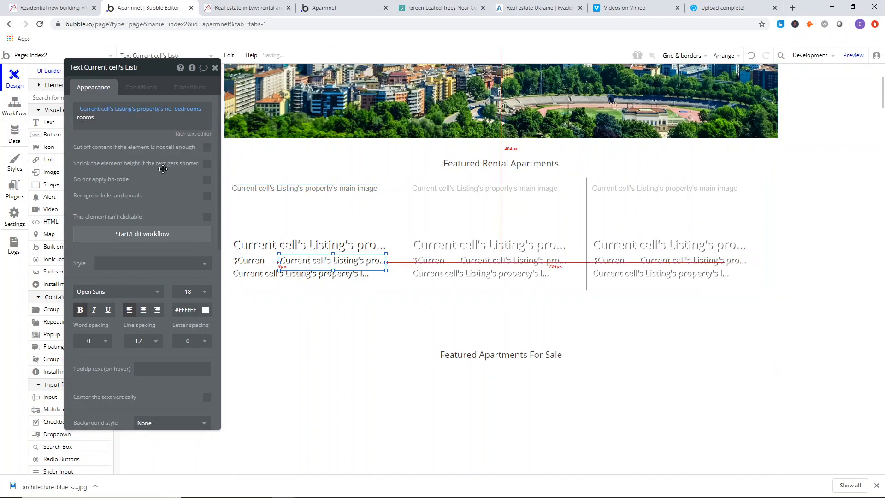
left_click(246, 8)
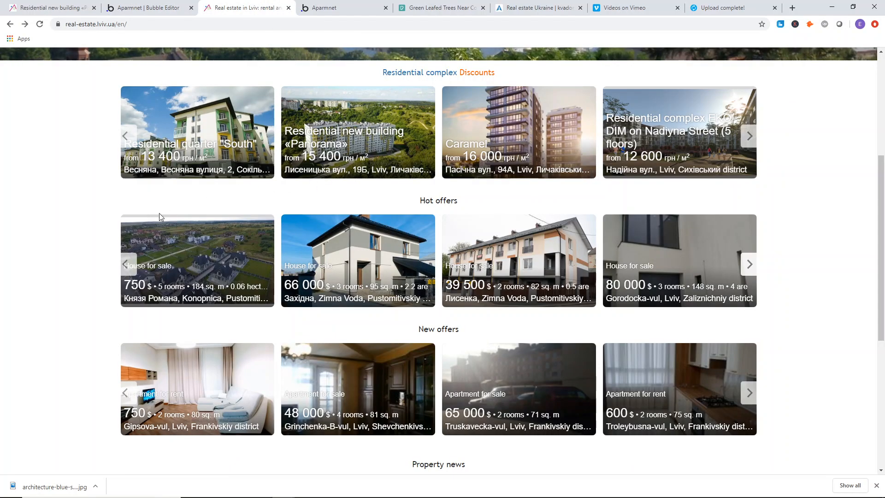
left_click(171, 8)
left_click_drag(97, 119, 70, 119)
double_click(100, 117)
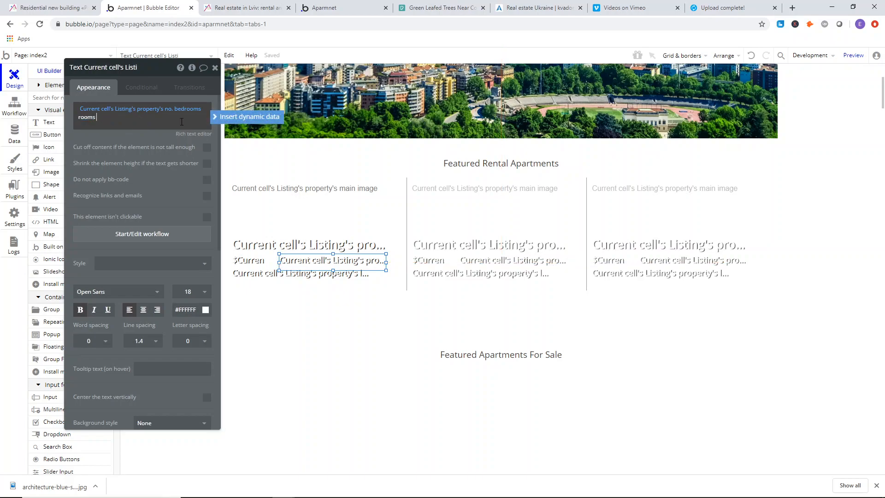
left_click(249, 117)
left_click(144, 141)
left_click(153, 117)
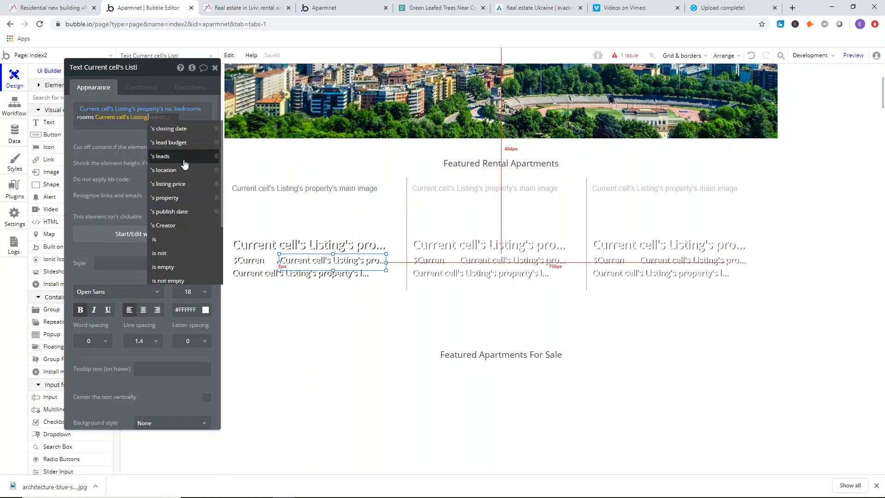
left_click(179, 171)
left_click(165, 118)
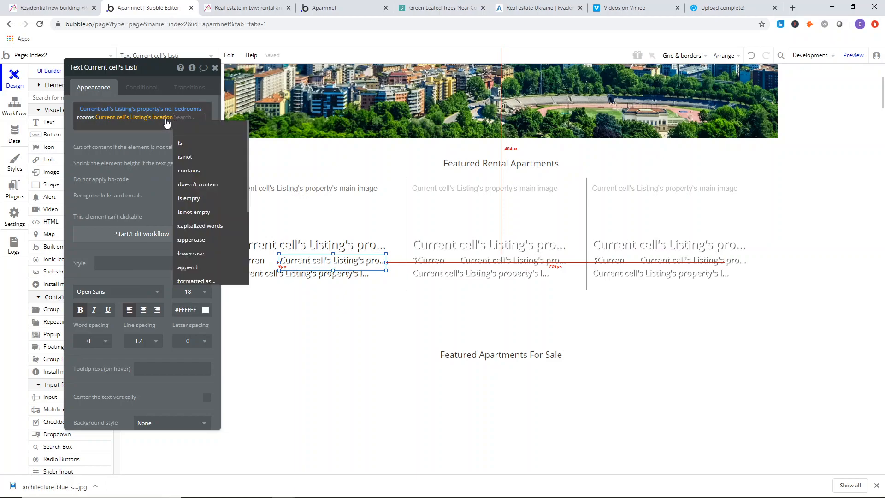
left_click(172, 212)
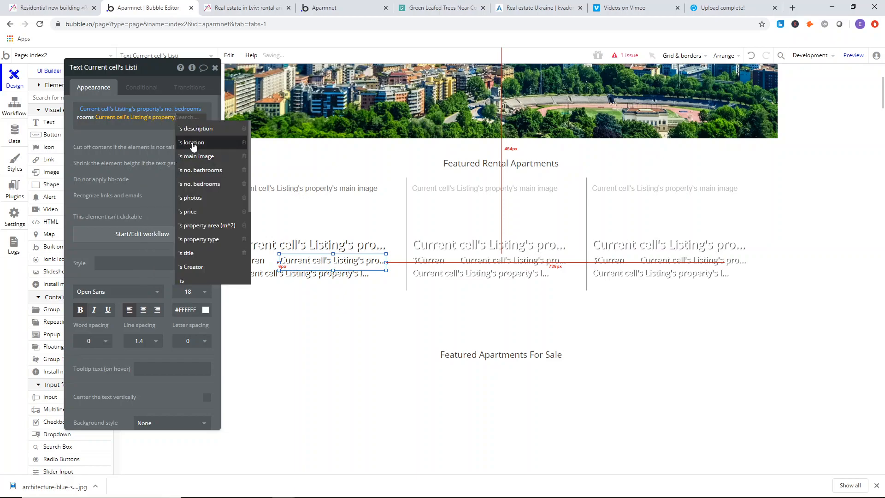
scroll(199, 217, "up", 2)
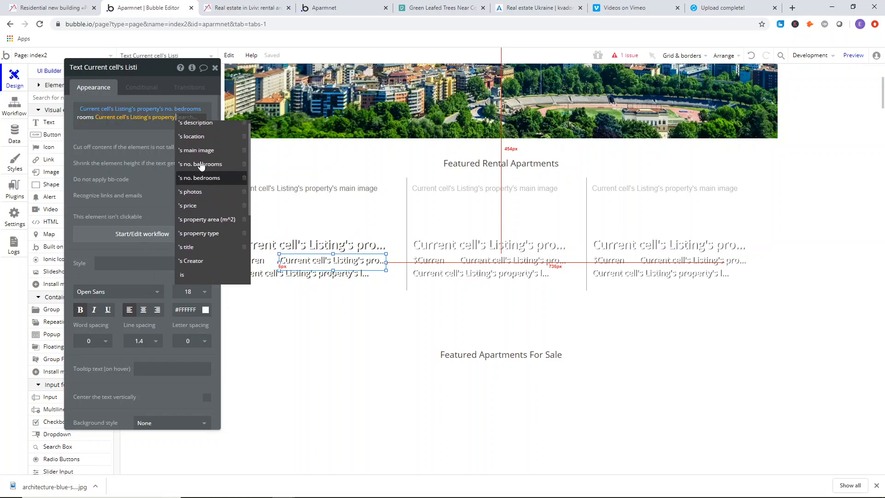
left_click(203, 225)
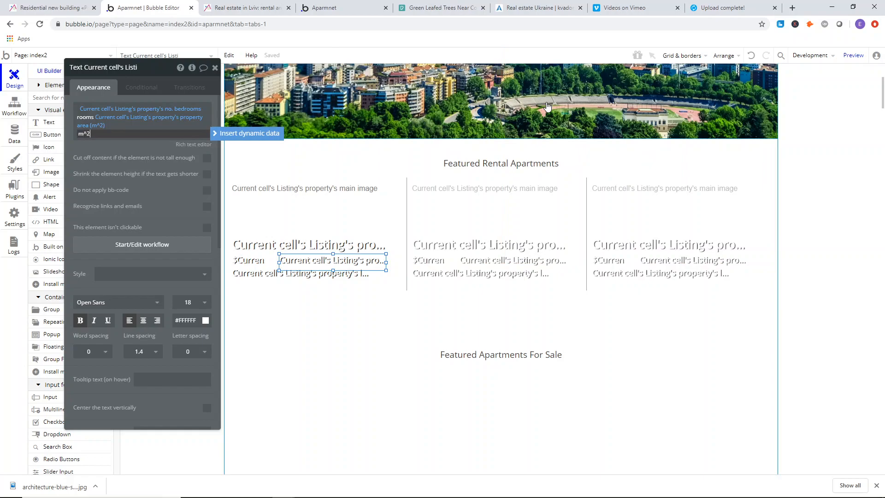
left_click(148, 146)
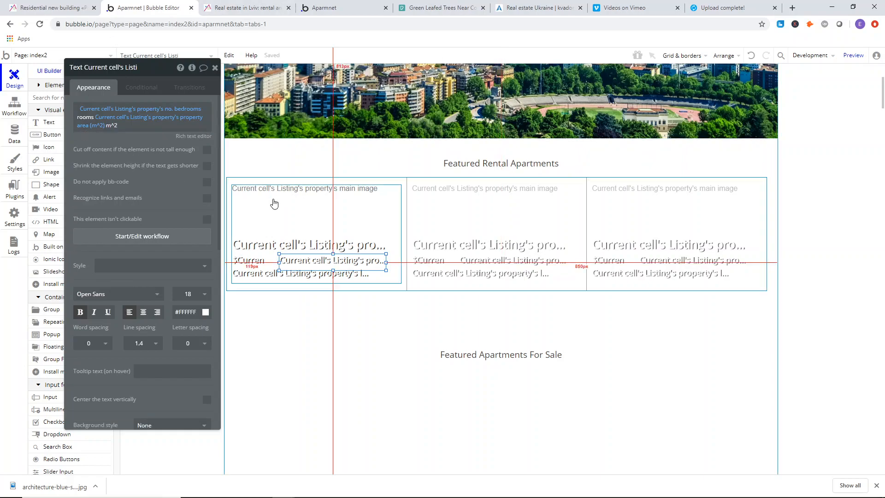
Extend the rooms-and-area text box slightly toward the price text and close its properties.
left_click_drag(277, 262, 271, 262)
left_click(215, 69)
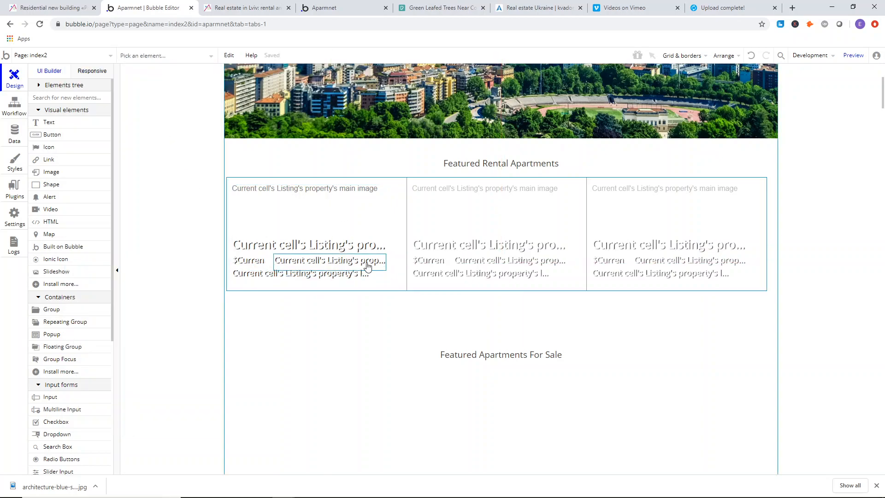
Set the cell separator of the featured rentals repeating group to None.
double_click(492, 207)
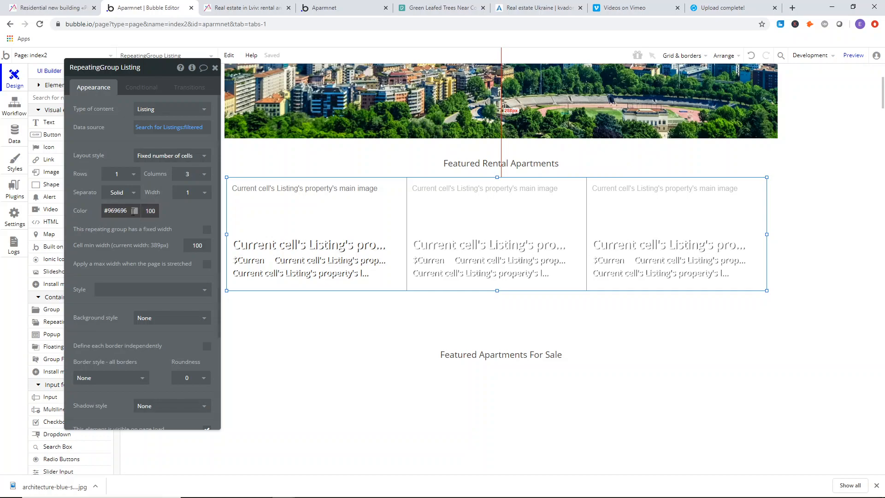
left_click(116, 193)
left_click(112, 208)
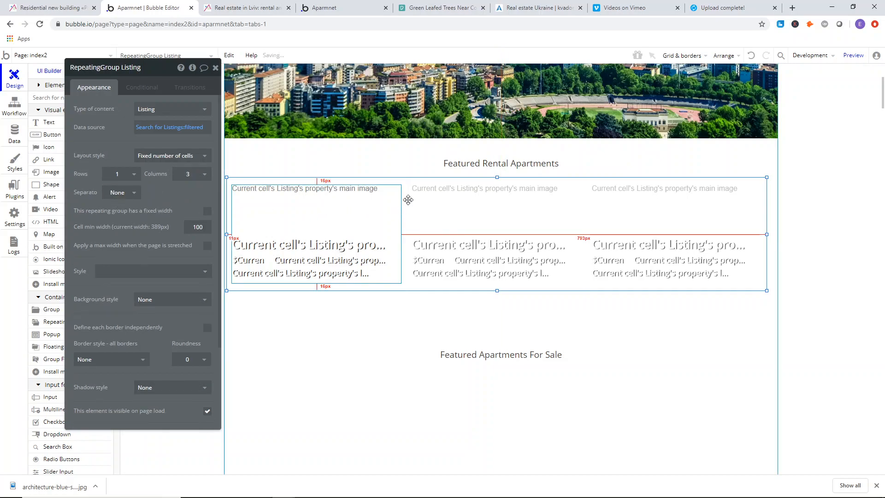
Shift the listing's main image up close to the top edge of the first repeating group cell.
left_click(316, 215)
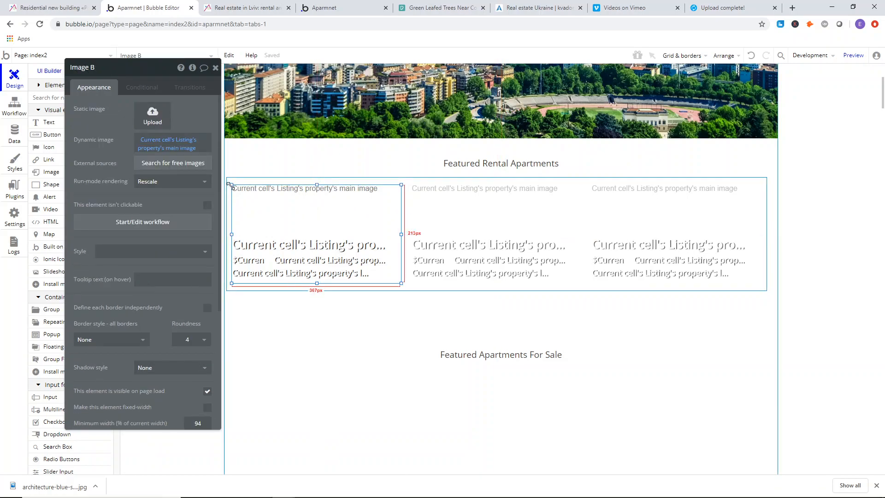
left_click(215, 68)
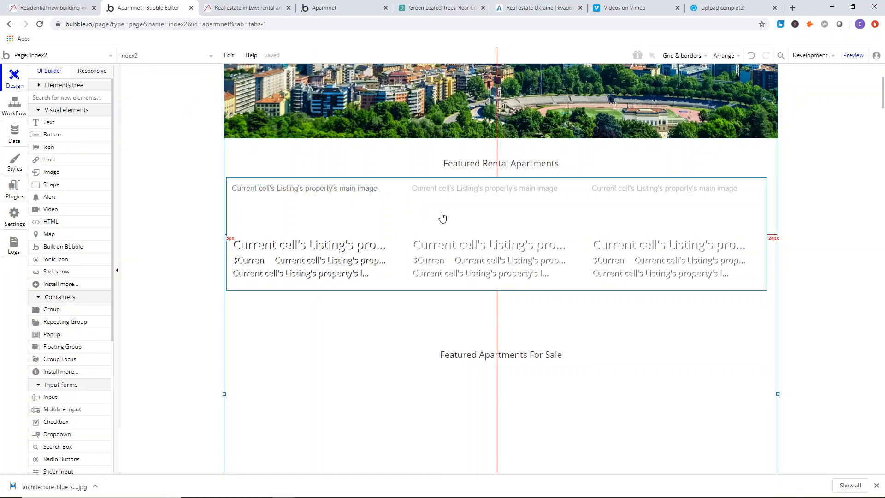
left_click_drag(326, 188, 326, 181)
left_click(421, 234)
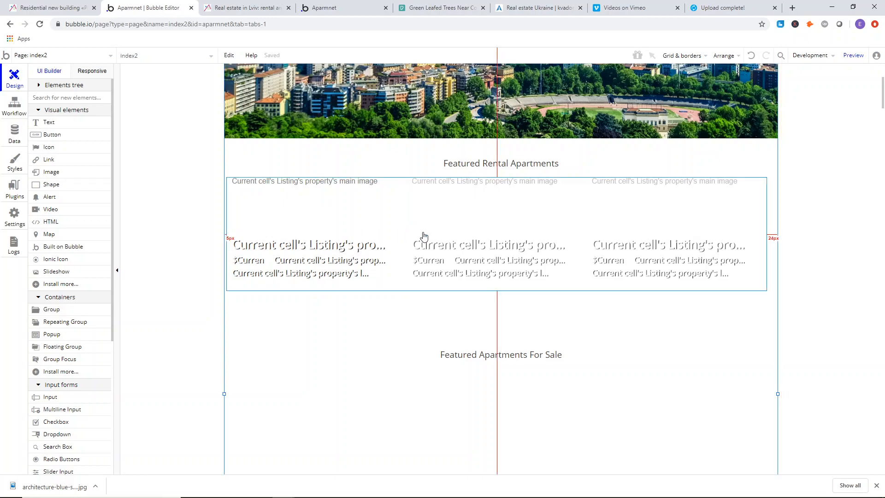
Center the featured rentals repeating group horizontally on the page.
right_click(426, 231)
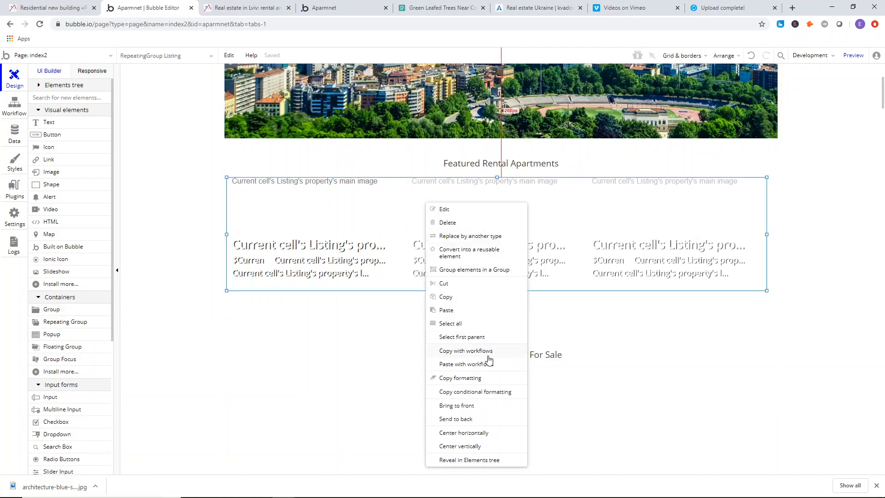
left_click(464, 435)
left_click(412, 347)
Examine the reference site's header and page through its Residential complex Discounts carousel, comparing them with the homepage.
scroll(389, 197, "up", 4)
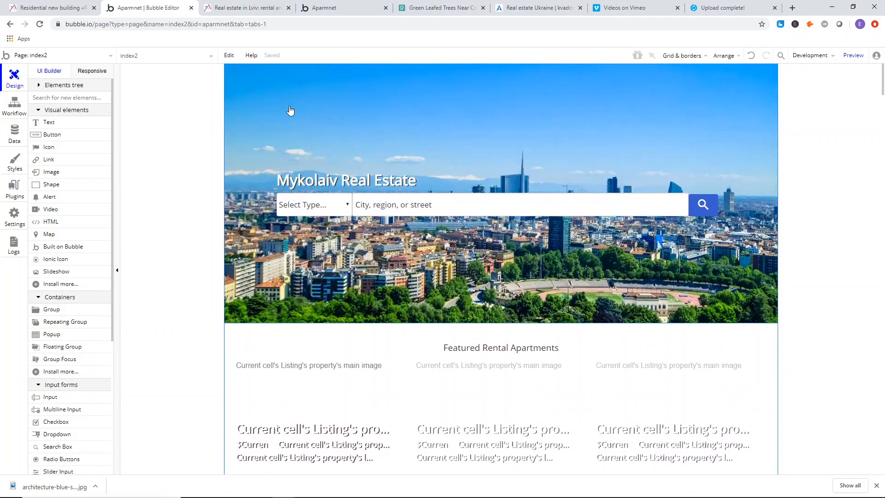
left_click(245, 7)
scroll(274, 157, "up", 5)
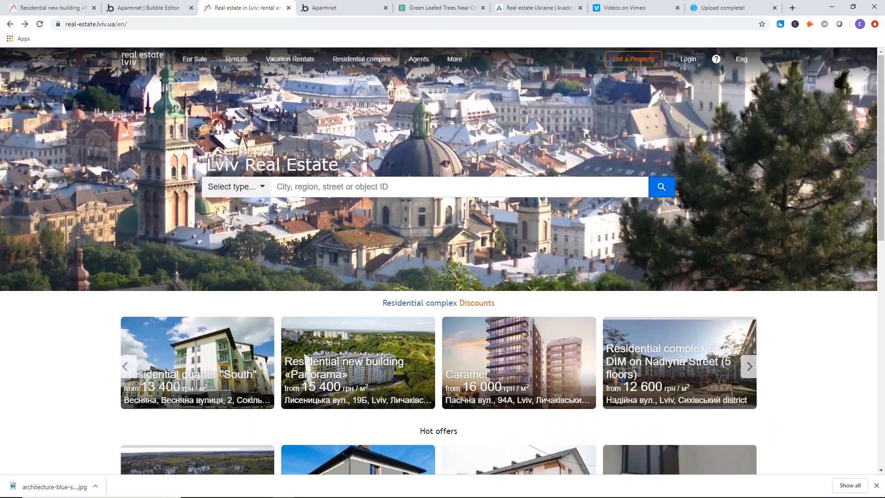
scroll(463, 229, "down", 3)
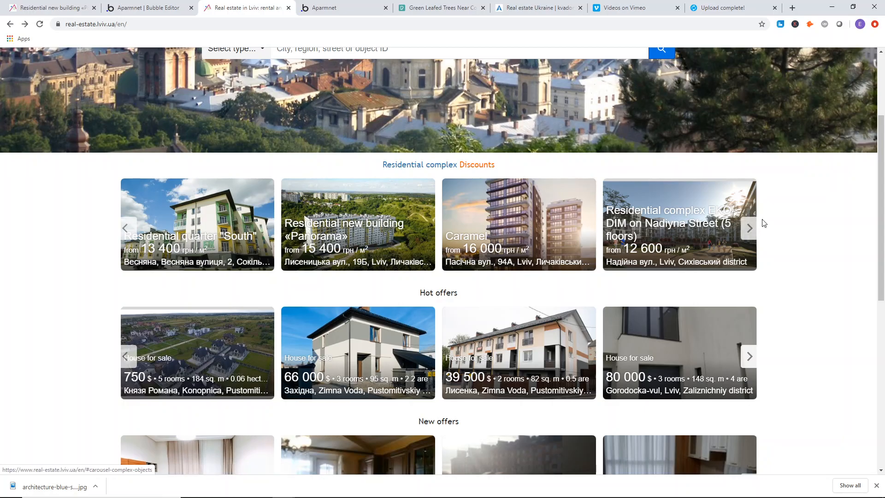
left_click(750, 228)
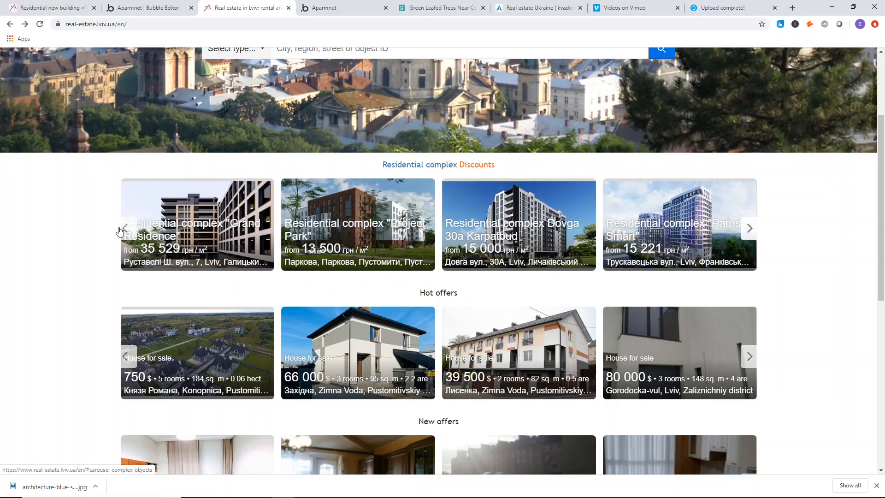
left_click(125, 229)
left_click(148, 8)
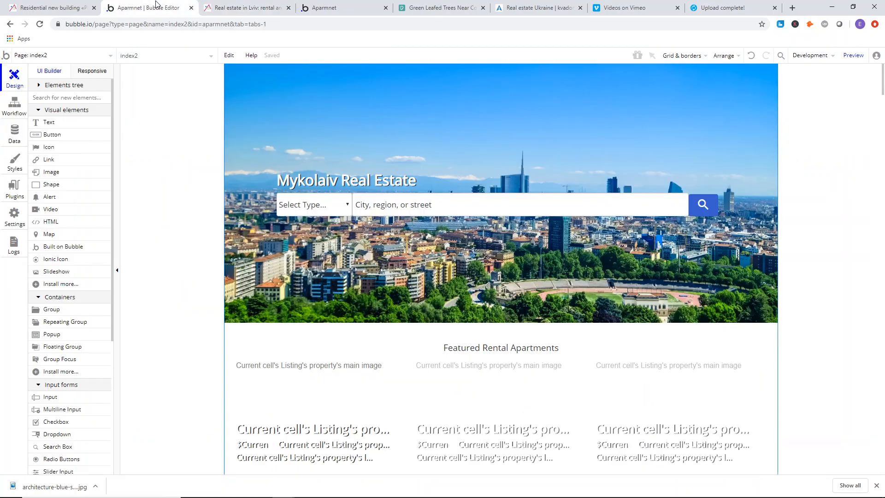
scroll(273, 261, "down", 5)
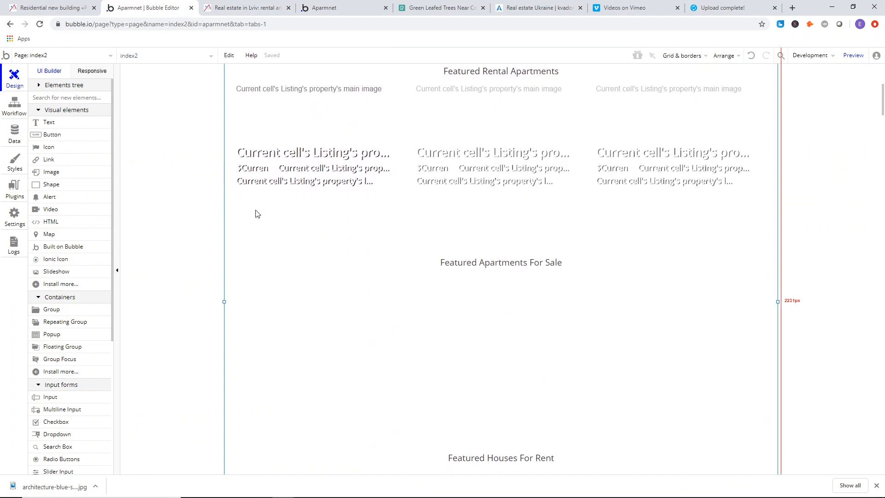
left_click(15, 132)
left_click(127, 92)
left_click(174, 91)
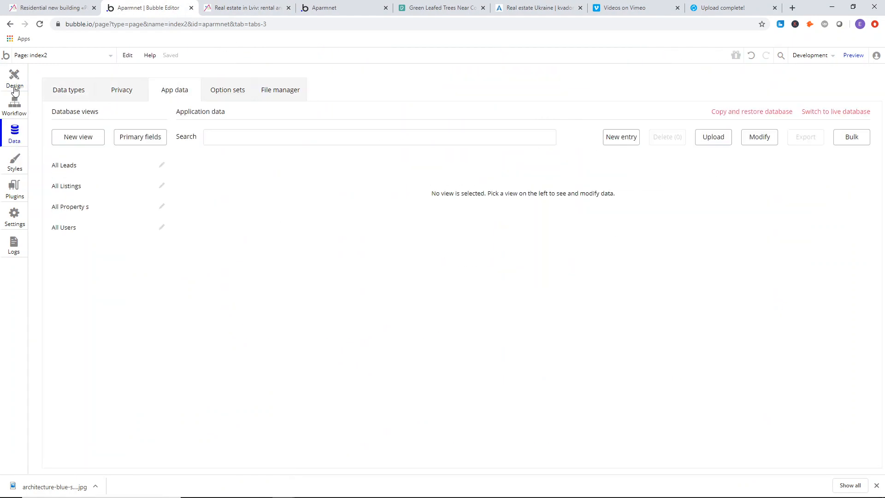
left_click(14, 78)
scroll(185, 145, "up", 5)
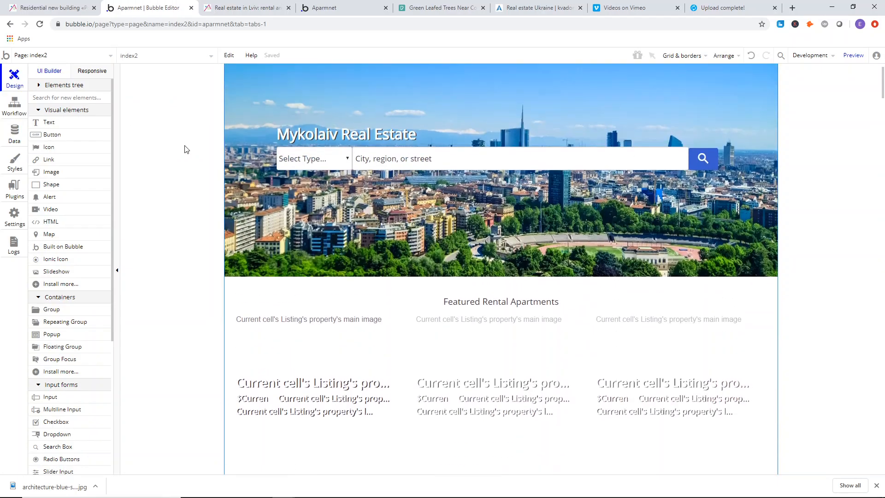
scroll(60, 247, "down", 2)
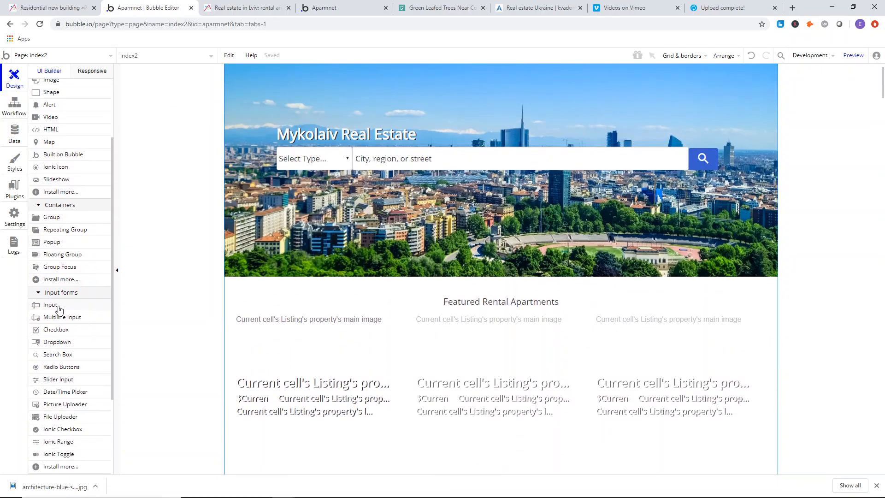
scroll(76, 289, "down", 3)
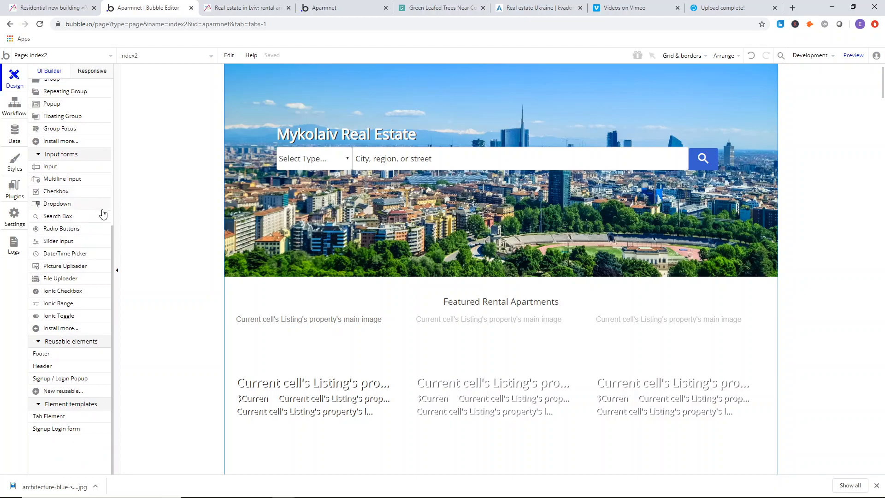
Review the database's data types and the application data for all listings and all properties.
left_click(16, 136)
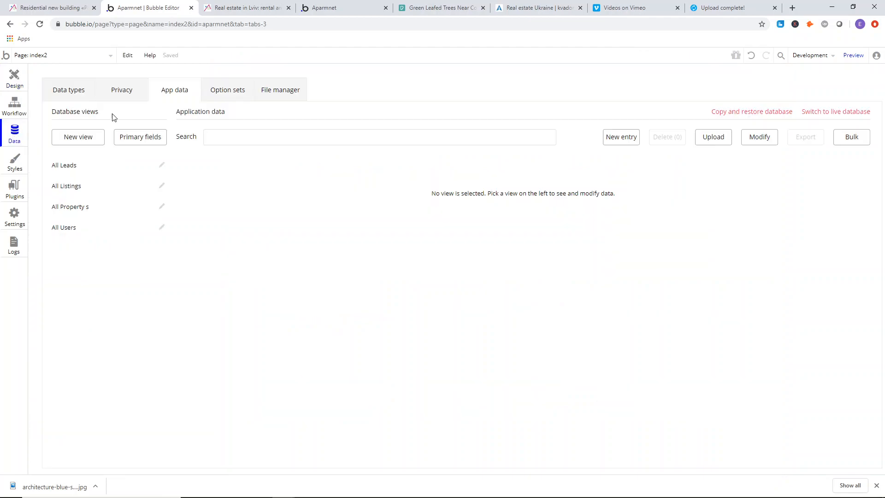
left_click(13, 78)
left_click(20, 137)
left_click(85, 89)
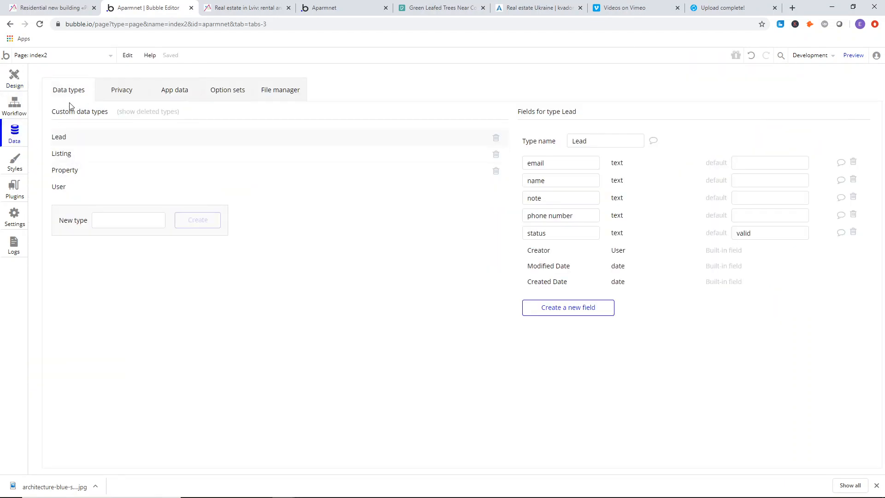
left_click(196, 91)
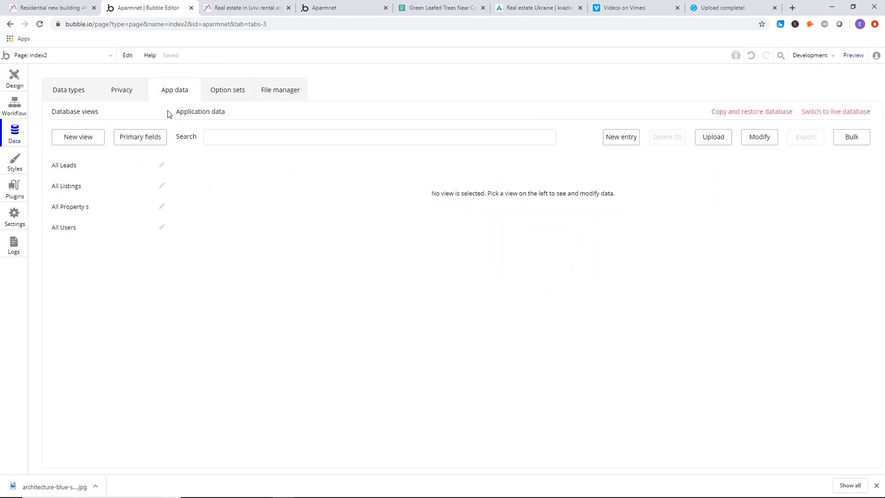
left_click(97, 190)
left_click(105, 210)
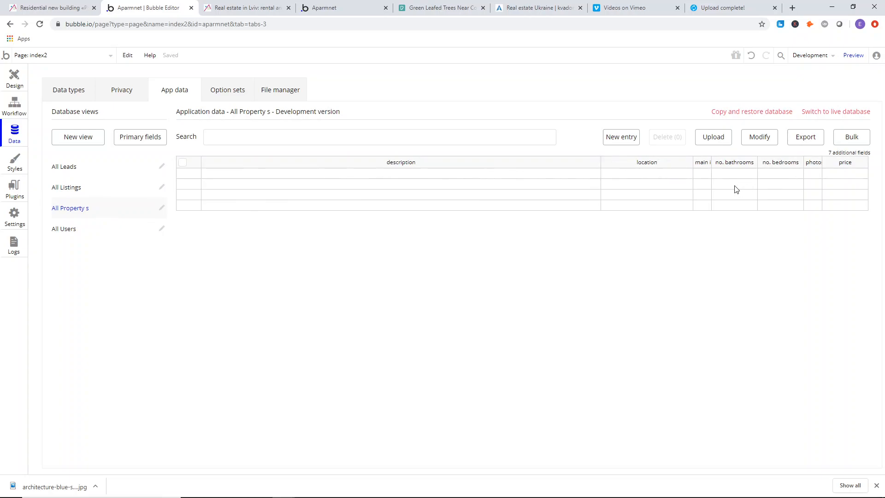
left_click(14, 78)
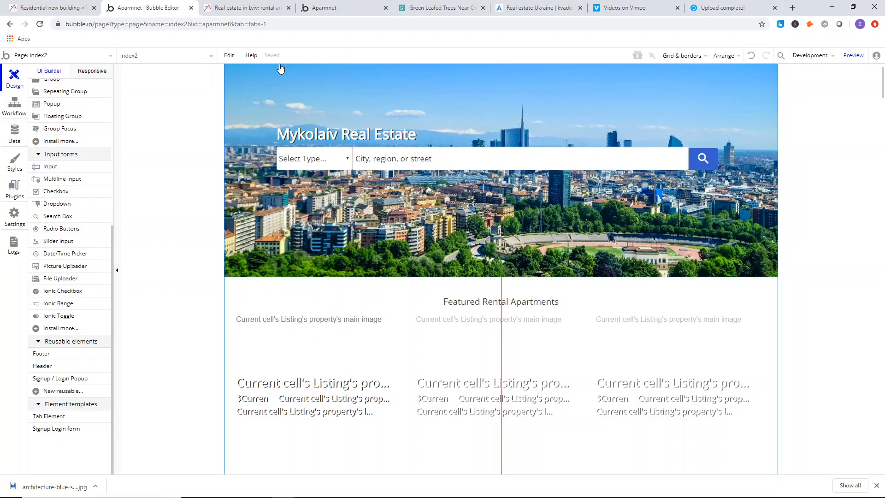
Check the reference site's navigation header and open the reusable Header element for editing.
left_click(249, 5)
scroll(224, 104, "up", 3)
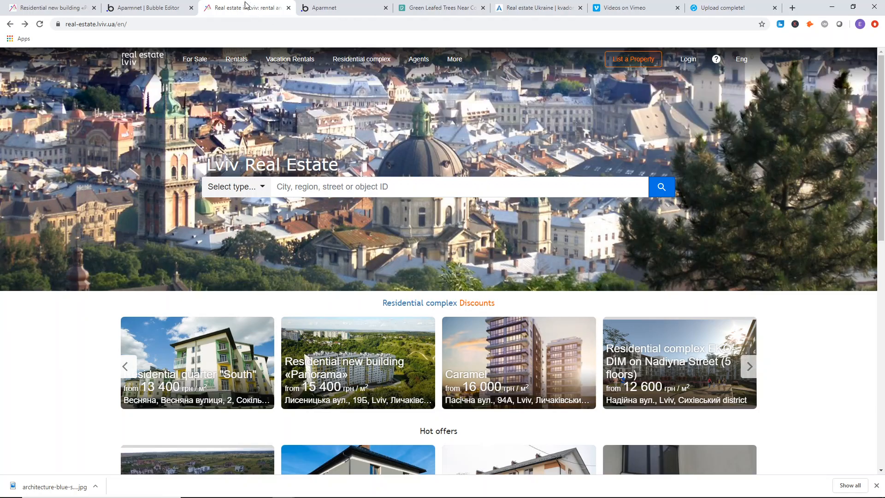
left_click(144, 7)
left_click(68, 57)
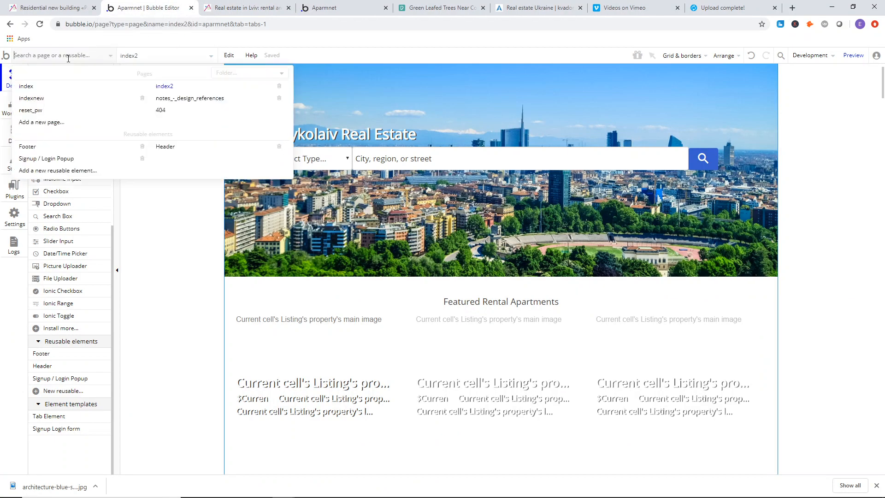
left_click(175, 157)
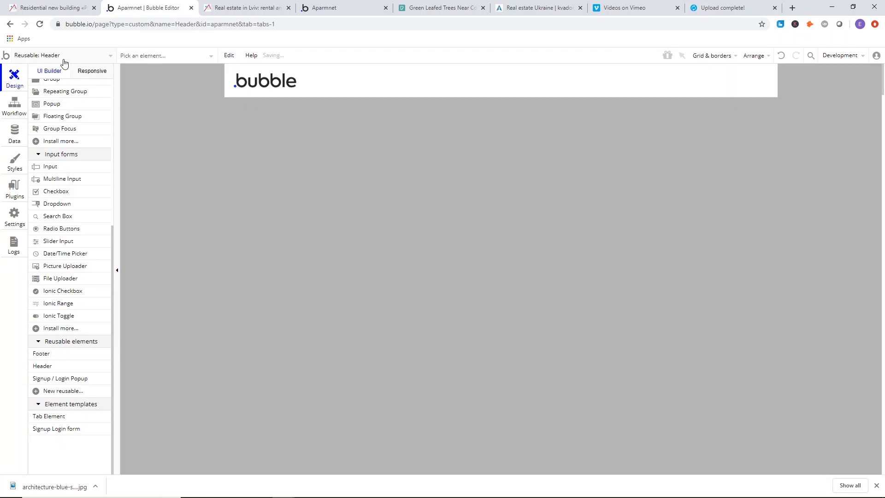
Confirm the reusable Header is the element being edited and check the reference site's Login menu.
left_click(62, 56)
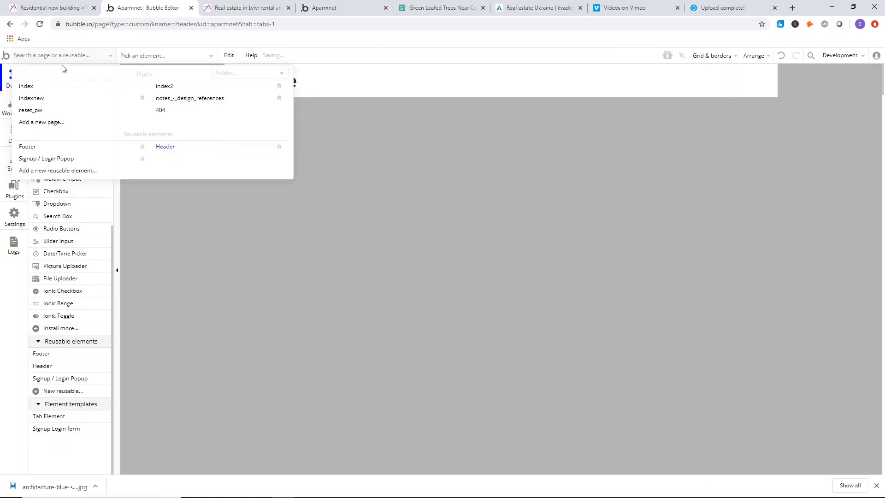
left_click(166, 146)
left_click(100, 56)
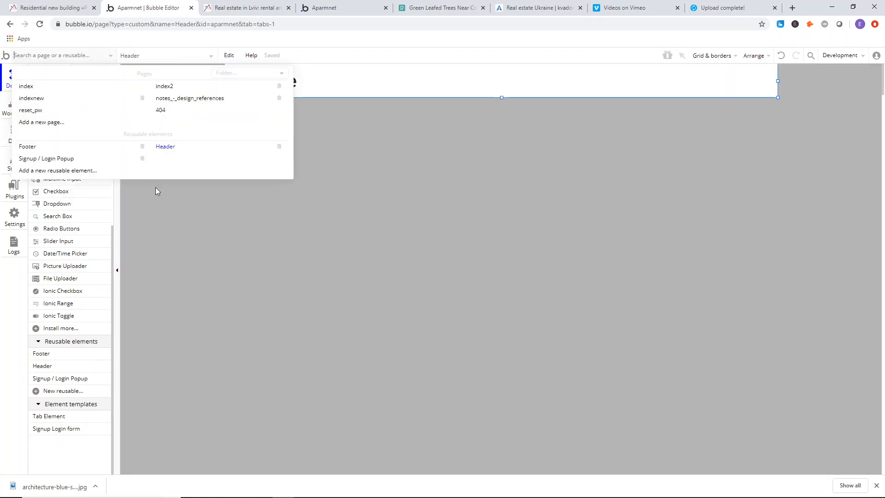
left_click(186, 194)
left_click(244, 7)
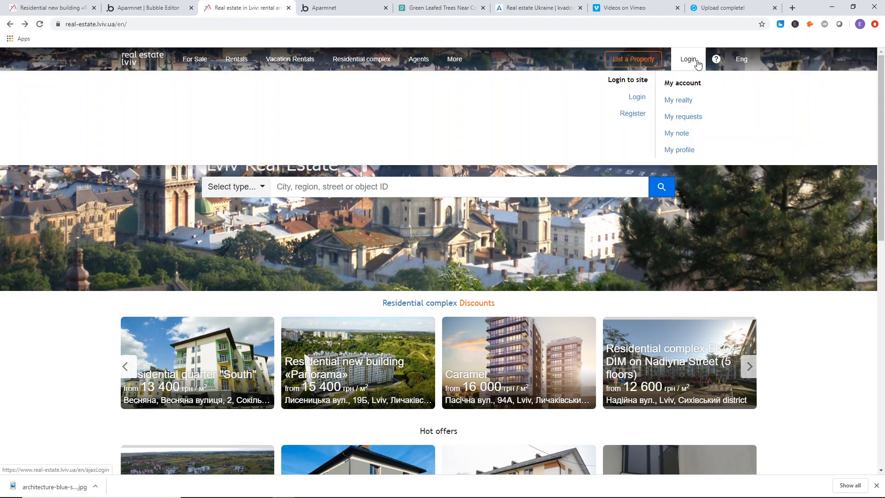
left_click(161, 7)
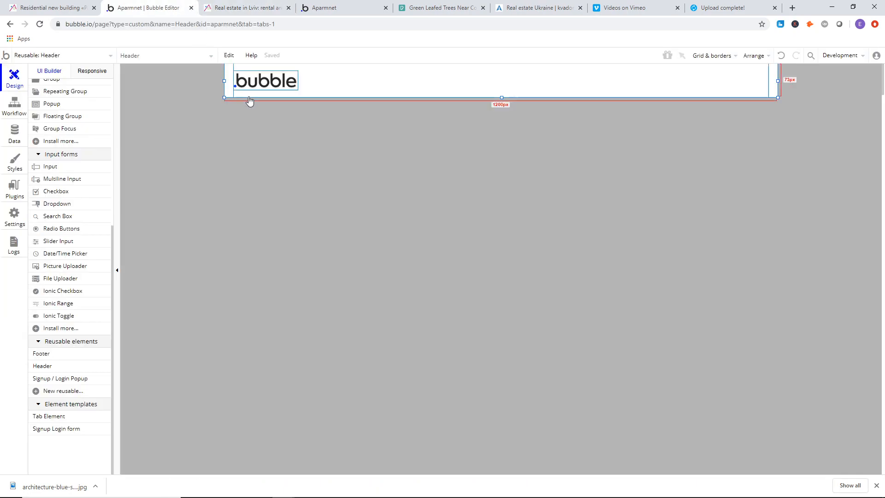
Set the background style of the reusable Header to None.
left_click(259, 78)
left_click(232, 110)
double_click(232, 109)
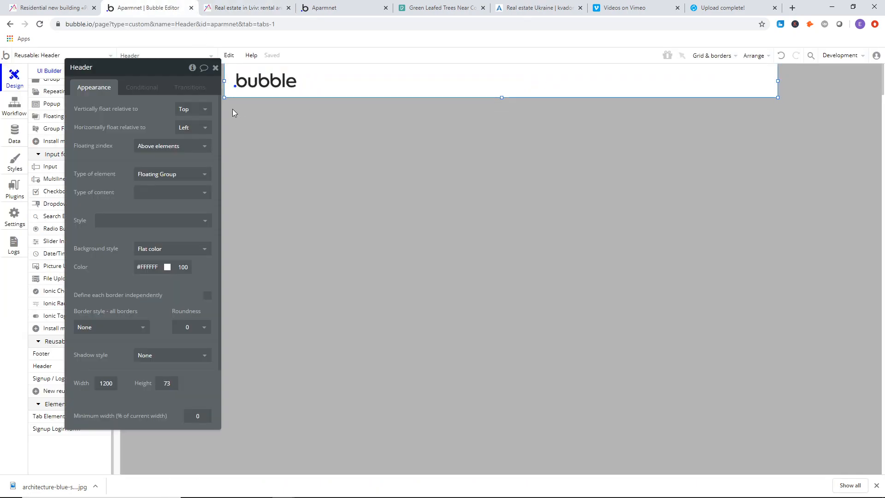
left_click(160, 251)
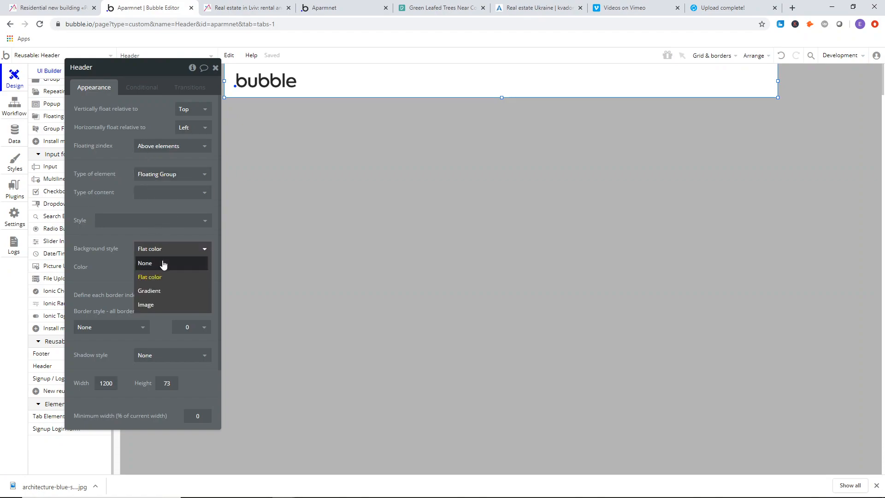
left_click(162, 262)
left_click(136, 252)
left_click(132, 274)
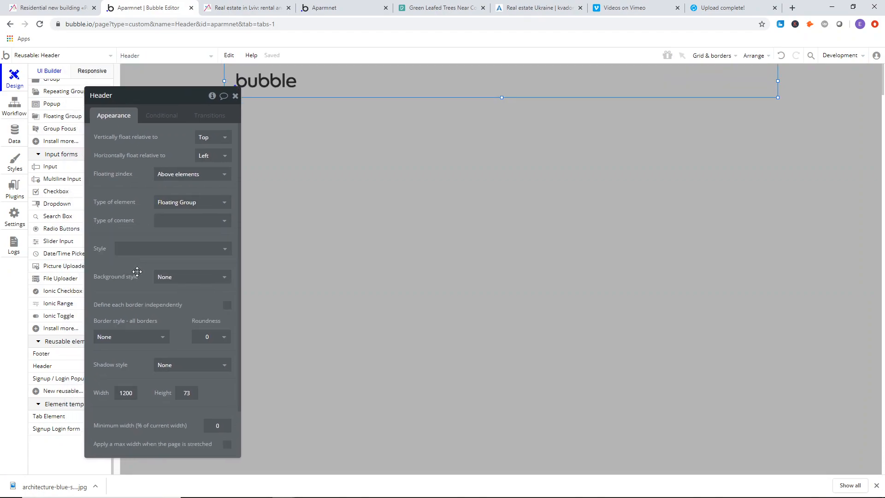
left_click(193, 277)
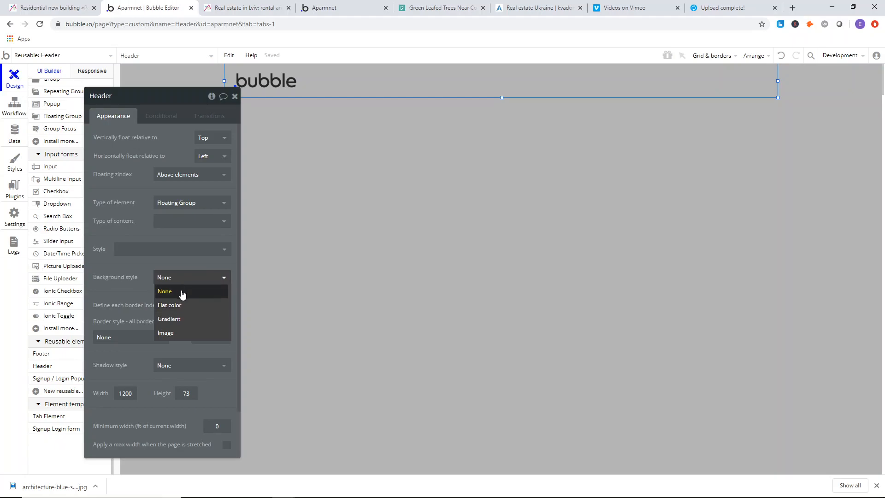
left_click(135, 277)
Delete the bubble logo link from the reusable Header.
left_click(272, 88)
double_click(275, 83)
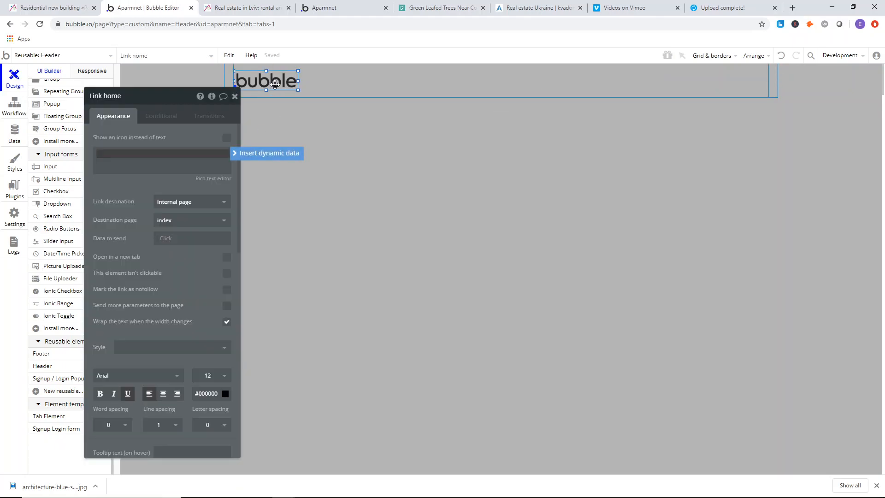
key("Delete")
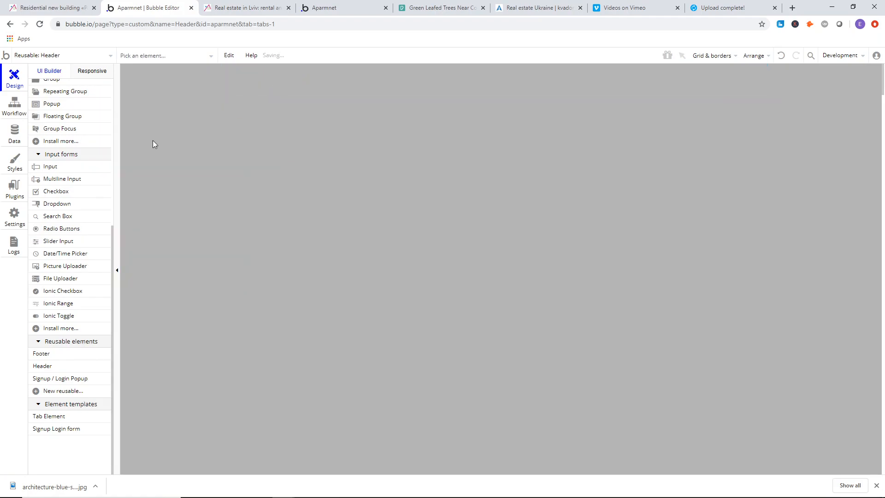
Add a text element about 181 by 41 px at the Header's left edge reading "Mykolaiv Property Network".
scroll(71, 173, "up", 5)
left_click(49, 122)
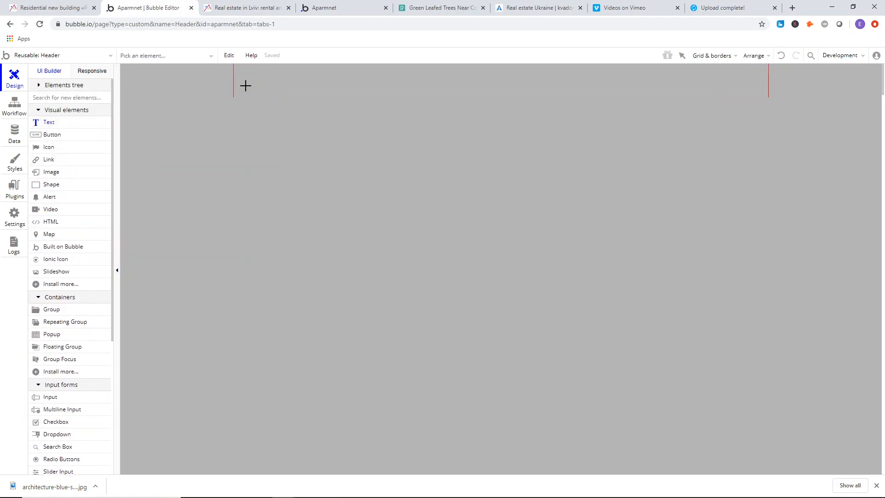
left_click_drag(249, 75, 326, 89)
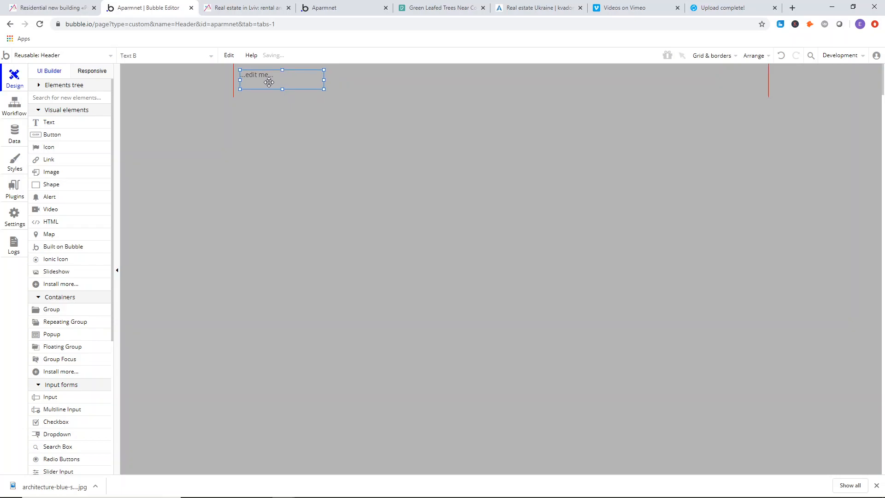
left_click(216, 7)
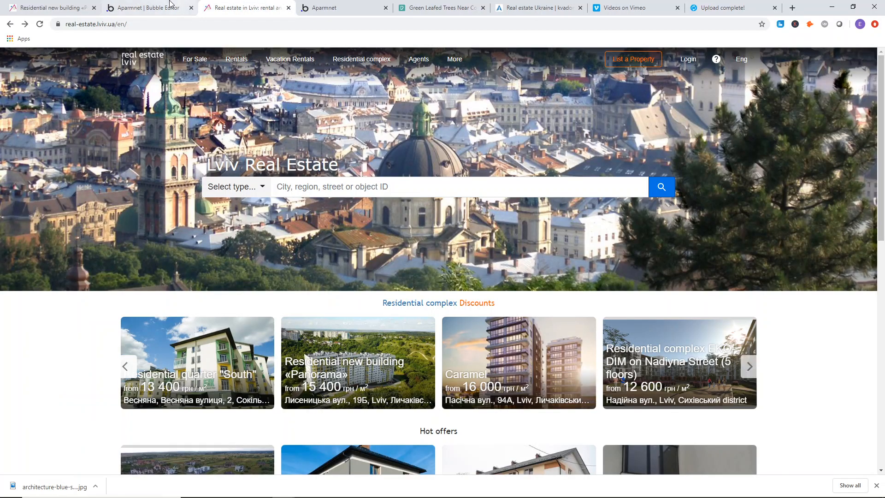
left_click(169, 6)
double_click(252, 75)
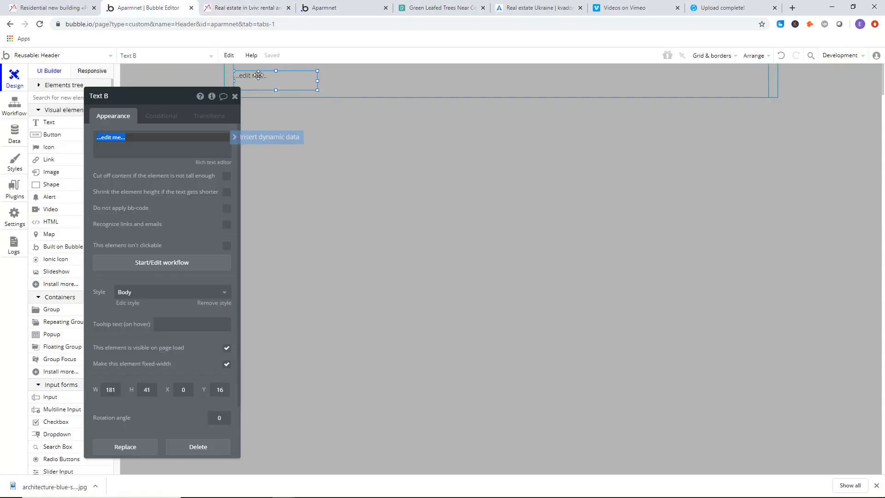
type("Mykolaiv Property Network")
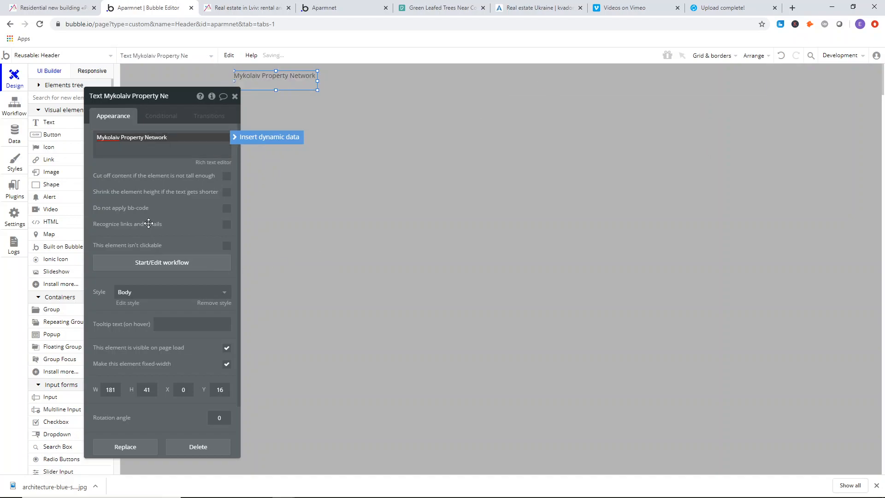
Remove the Body style from the site name text, set its font size to 24 and widen it to fit on one line.
left_click(214, 303)
left_click(219, 322)
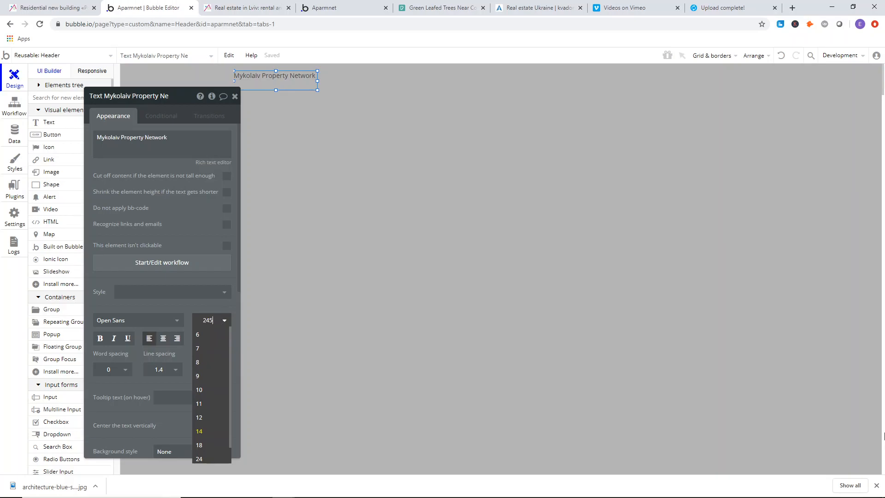
key("Return")
left_click_drag(317, 82, 378, 81)
Set the font color of the site name text to white, #FFFFFF.
scroll(212, 242, "down", 3)
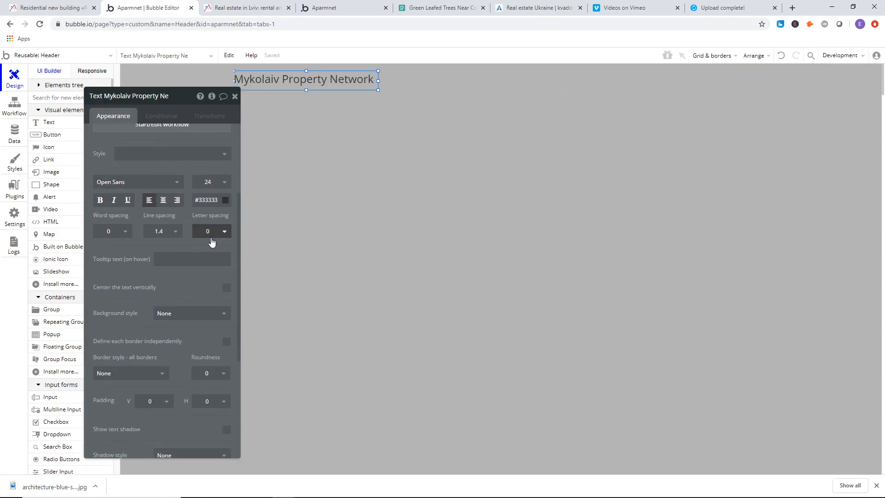
left_click(209, 202)
left_click_drag(198, 211, 182, 200)
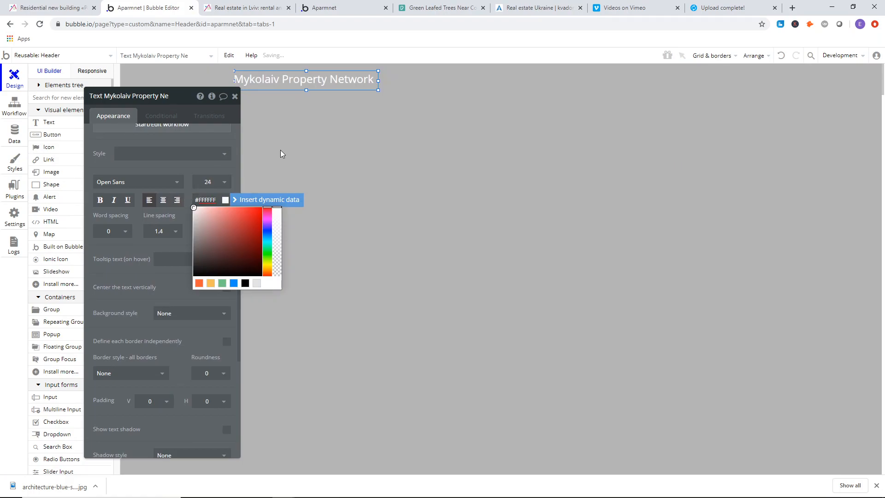
left_click(258, 149)
Open the index2 page and make it the app's new index page.
left_click(67, 56)
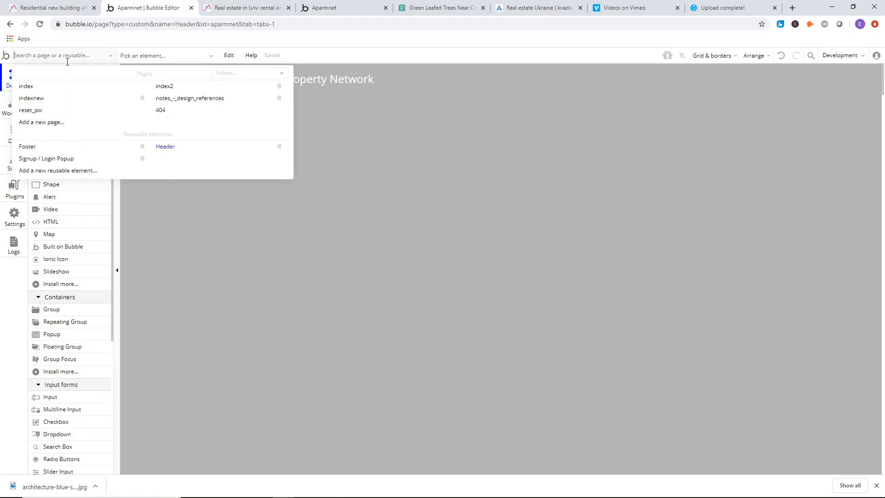
left_click(177, 86)
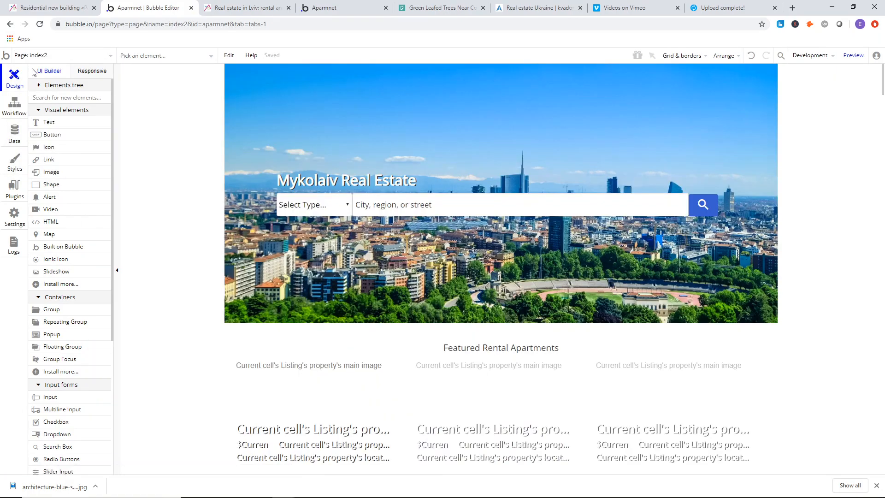
left_click(53, 59)
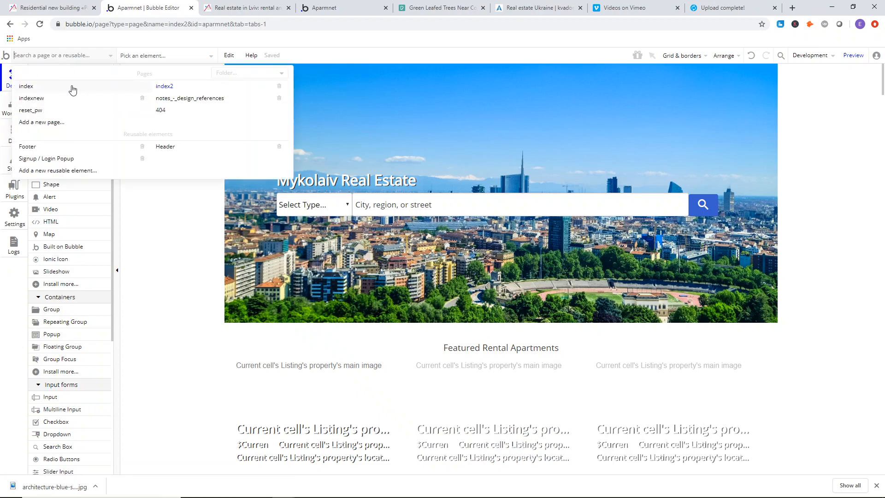
double_click(181, 233)
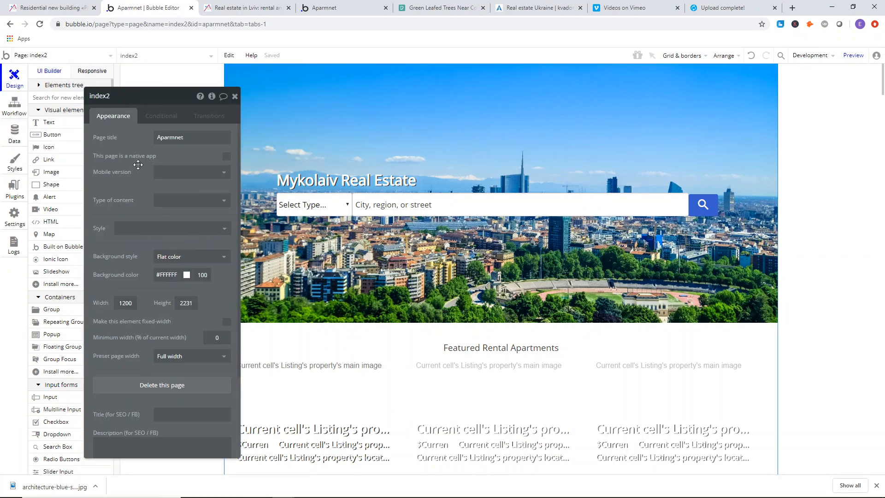
left_click_drag(141, 180, 146, 126)
right_click(176, 441)
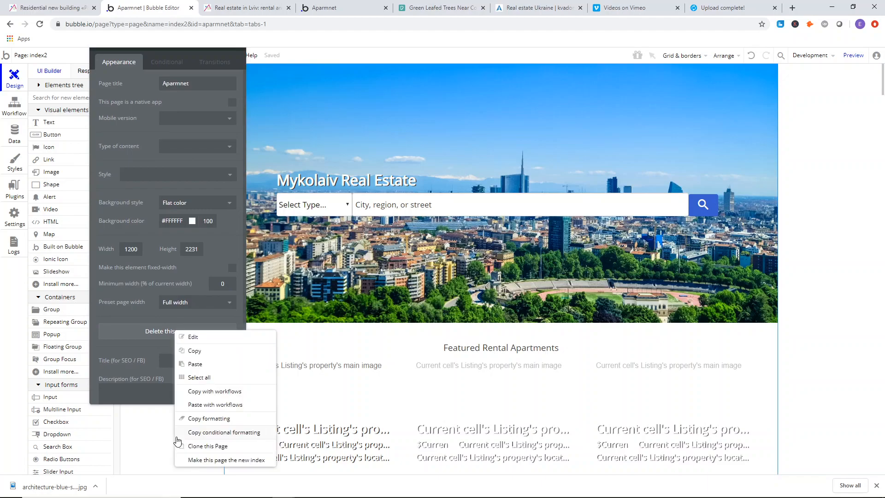
left_click(222, 460)
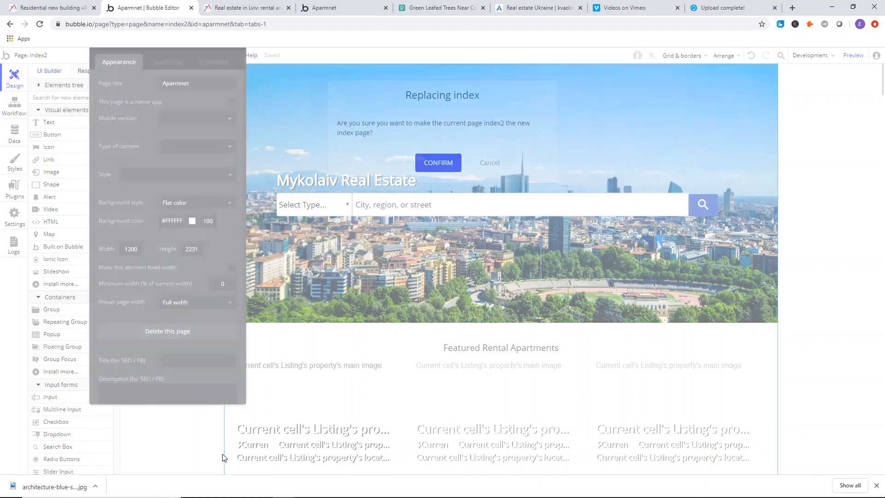
left_click(439, 163)
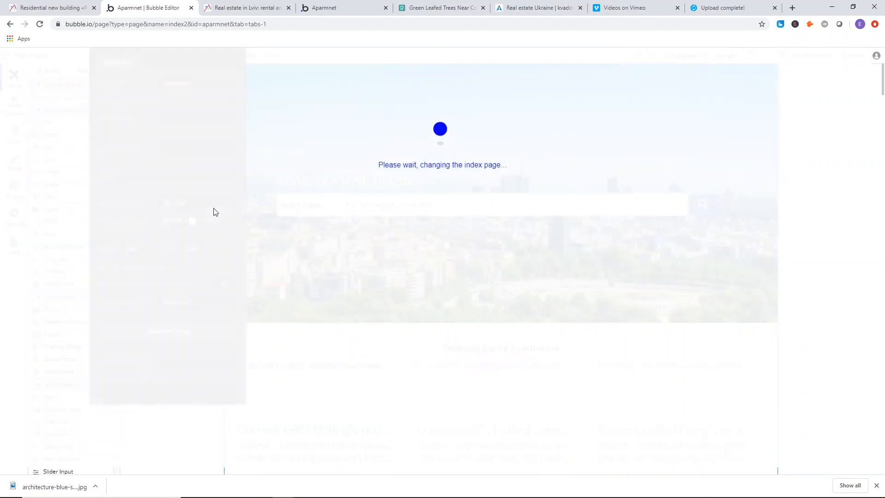
left_click(438, 162)
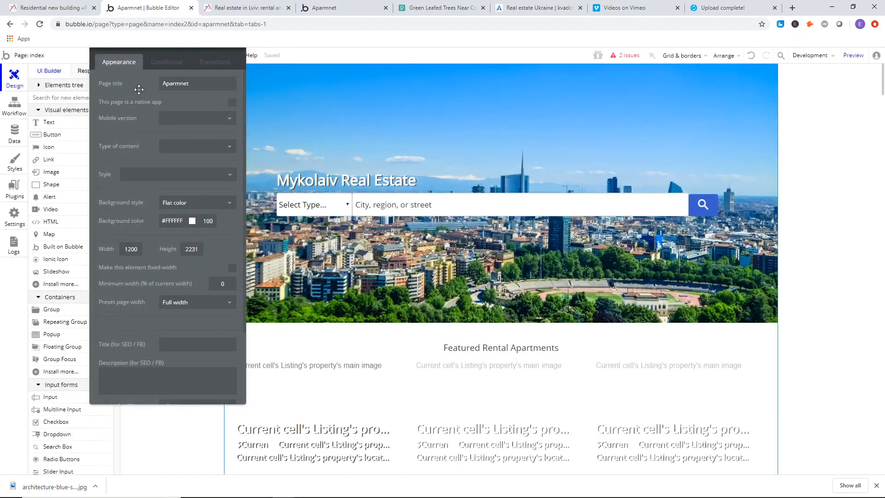
left_click(262, 168)
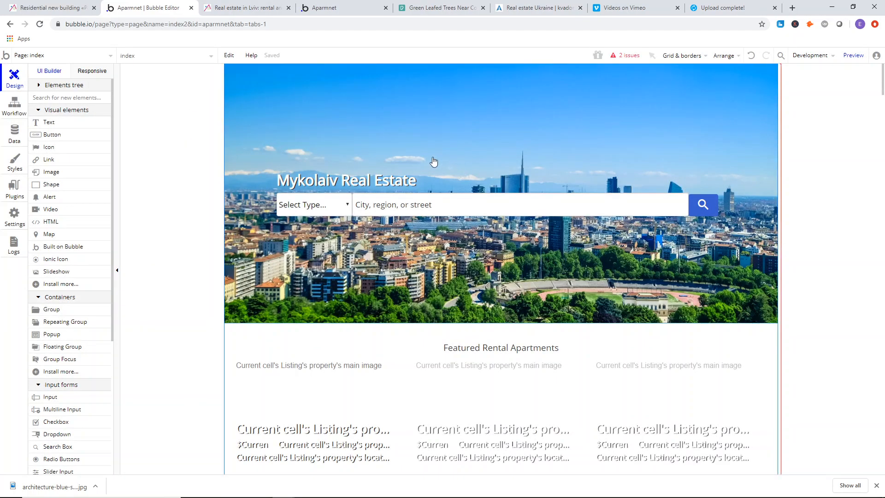
Place the reusable Header at the top of the index page, over the hero image.
scroll(57, 204, "down", 1)
scroll(56, 205, "down", 5)
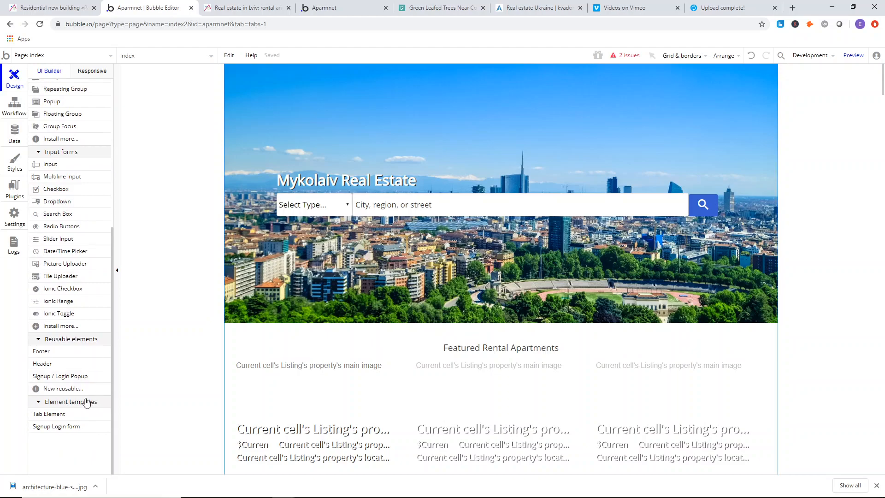
left_click(42, 364)
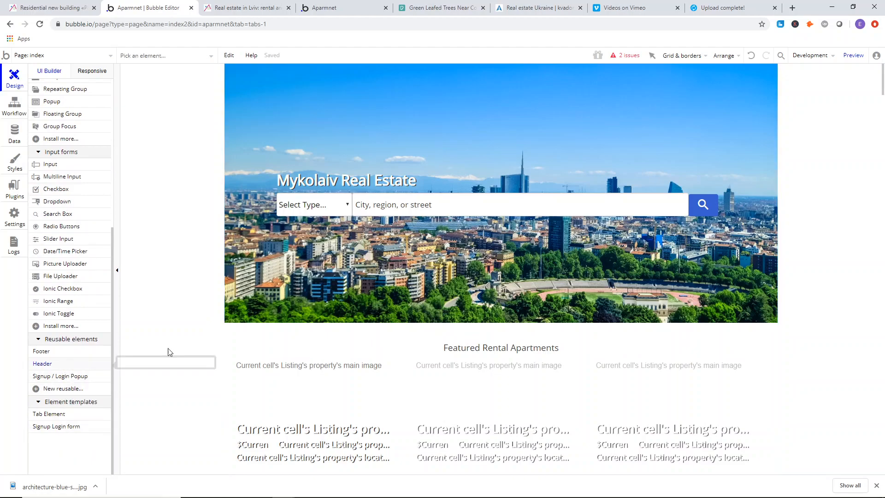
mouse_move(272, 88)
left_mouse_down()
mouse_move(375, 111)
mouse_move(339, 83)
left_mouse_up()
left_click(178, 83)
left_click(319, 82)
left_click(162, 96)
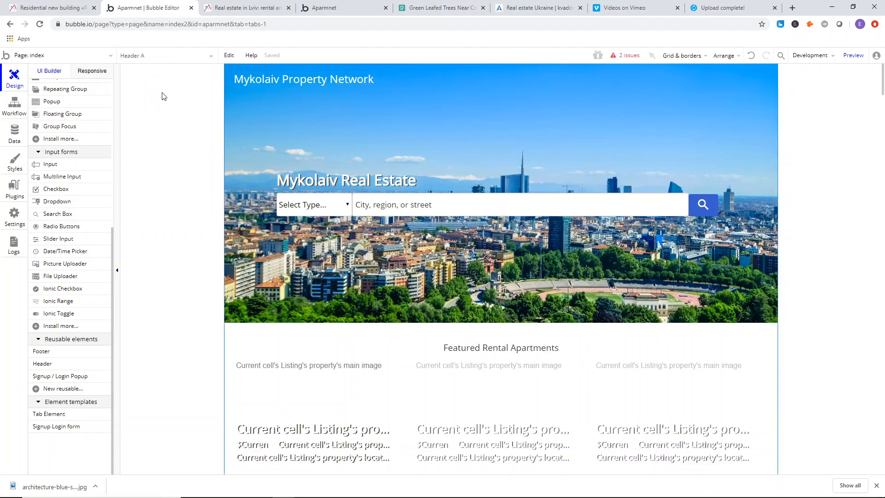
Check the More menu and List a Property button in the reference site's header, then reopen the reusable Header for editing.
left_click(259, 6)
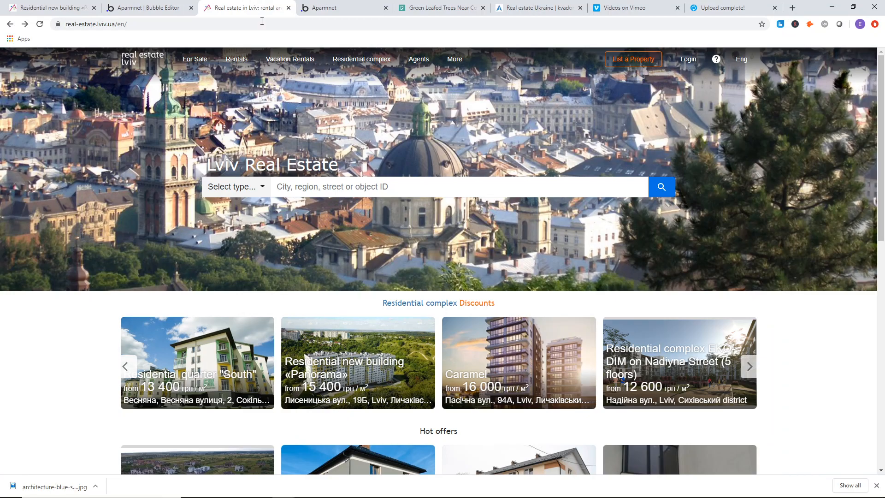
mouse_move(465, 60)
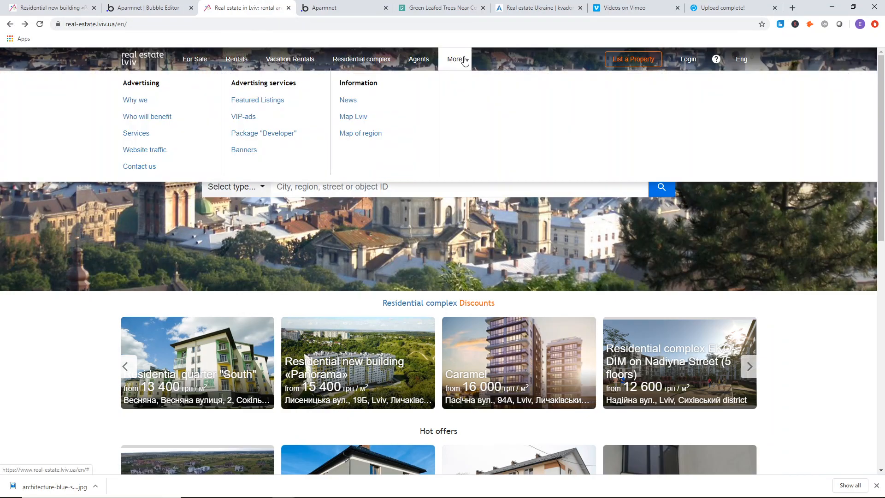
mouse_move(742, 68)
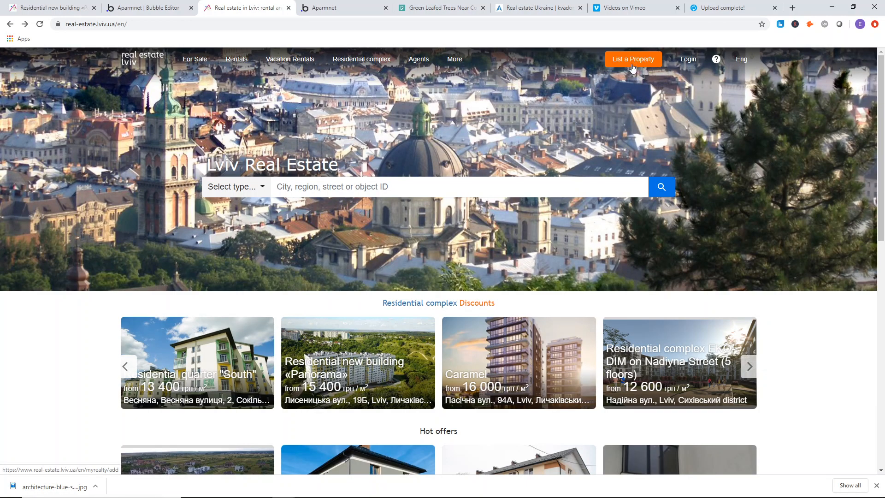
left_click(144, 7)
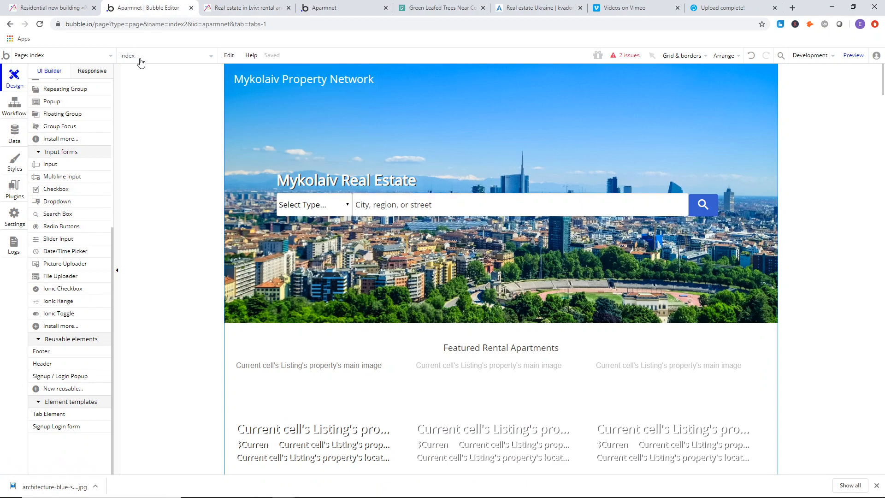
left_click(66, 58)
left_click(175, 147)
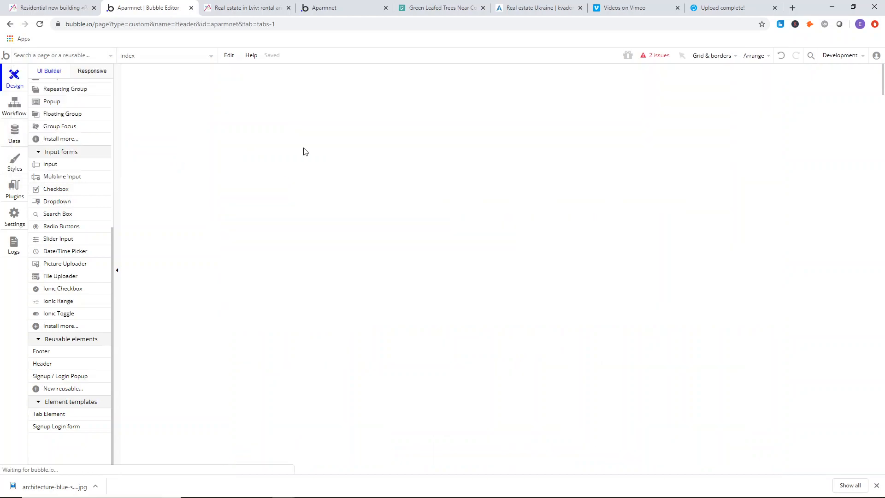
Add a button about 160 by 39 px near the right end of the reusable Header and open its properties.
scroll(65, 168, "up", 5)
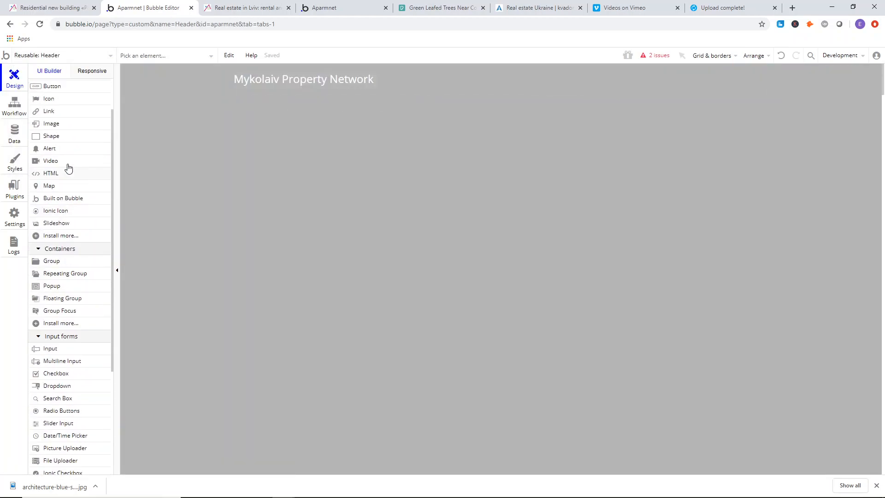
left_click(61, 138)
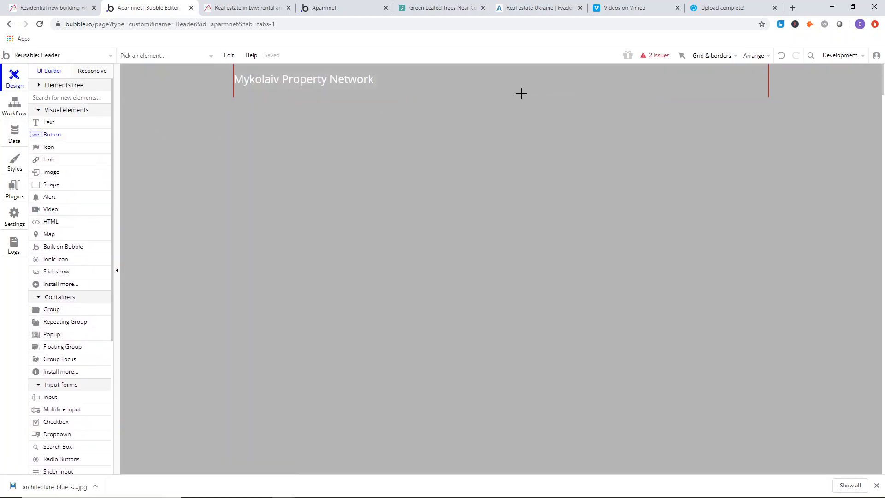
mouse_move(520, 72)
left_mouse_down()
mouse_move(593, 91)
mouse_move(611, 81)
mouse_move(670, 81)
left_mouse_up()
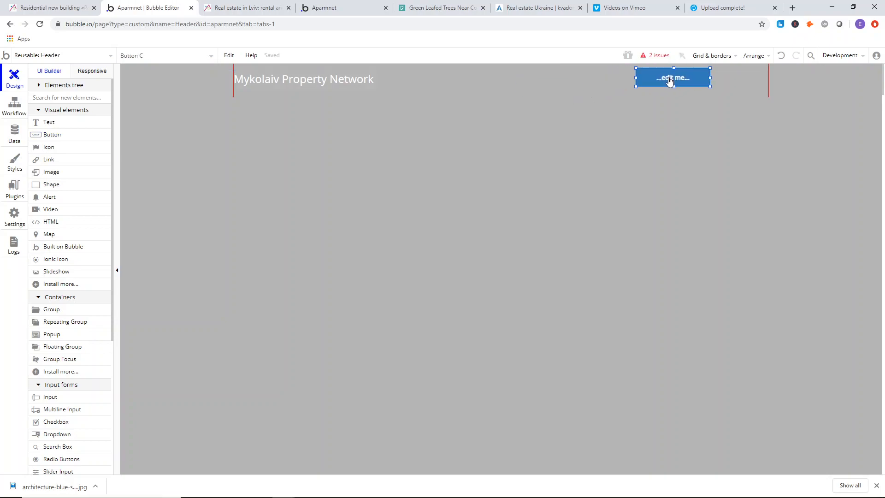
double_click(670, 81)
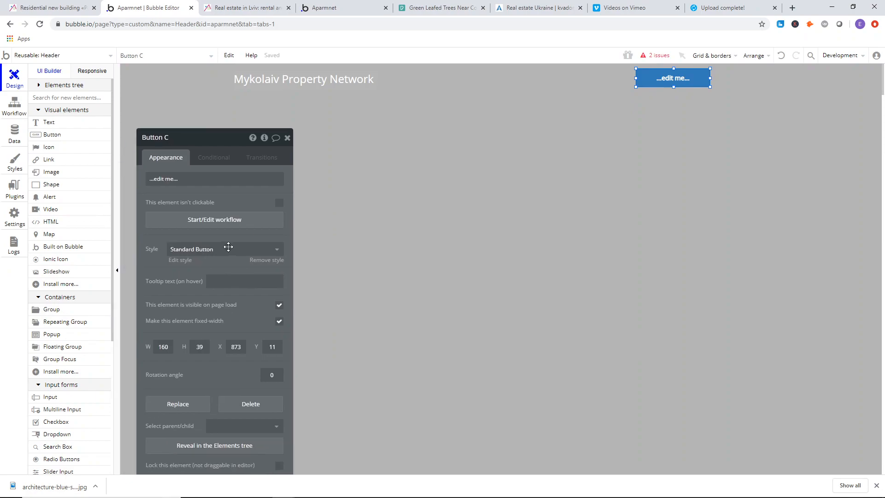
Apply the Success Button style to the new header button.
left_click(248, 176)
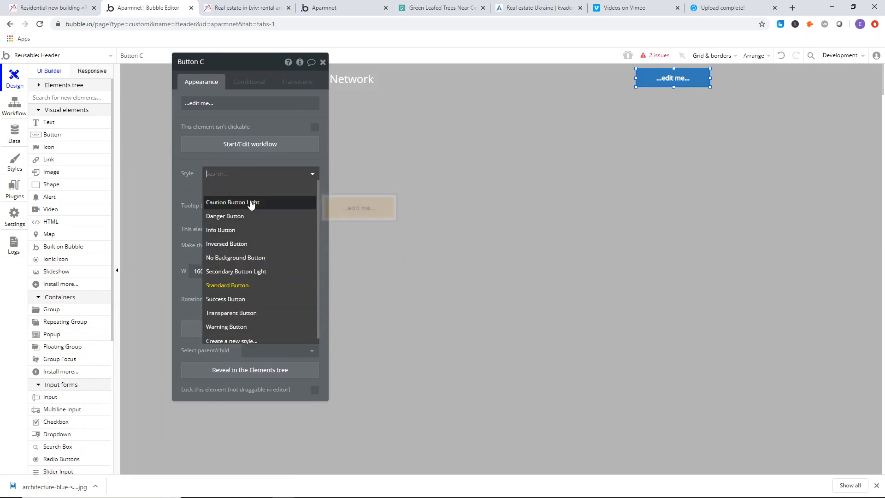
left_click(233, 305)
left_click(382, 256)
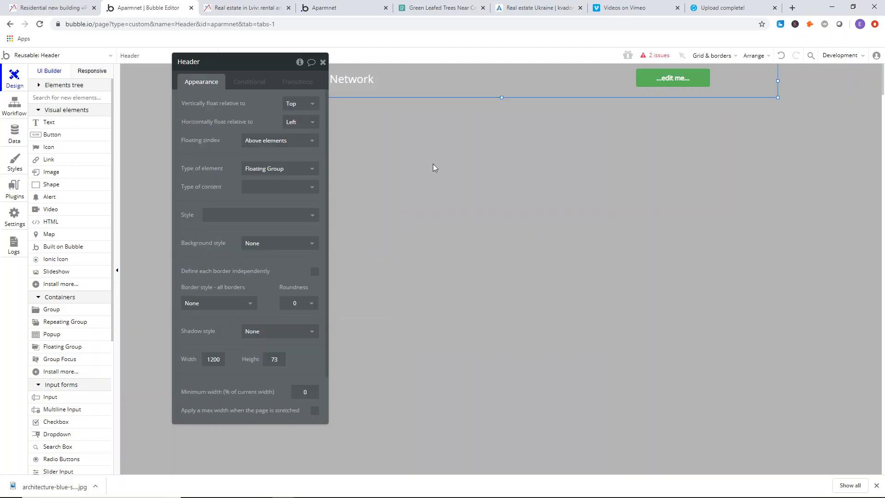
Detach the green header button from its saved style and turn off bold for its caption.
left_click(670, 81)
left_click(300, 186)
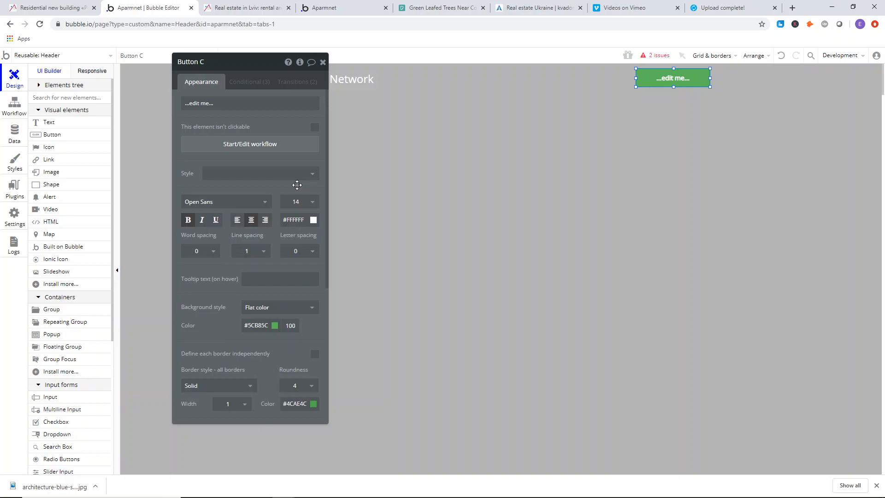
left_click(189, 223)
left_click(467, 230)
left_click(673, 77)
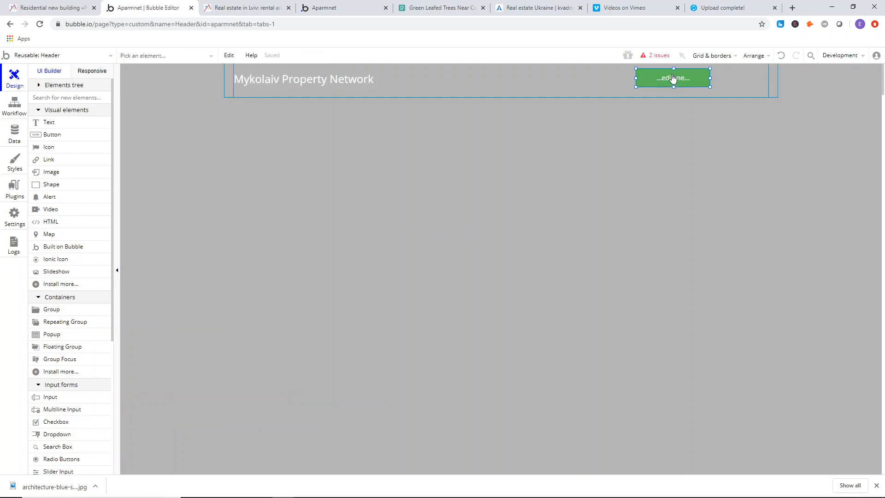
Set the green button's caption to "List A Property", checking the wording on the reference site.
double_click(696, 83)
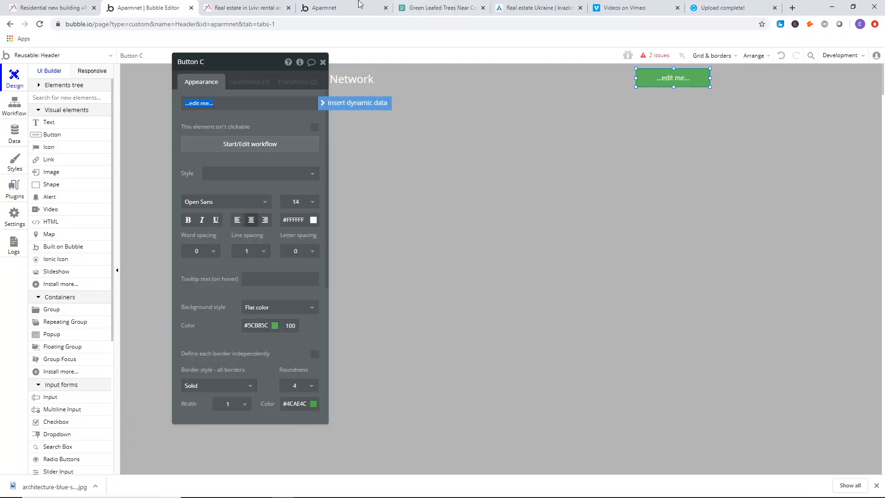
left_click(245, 7)
left_click(147, 8)
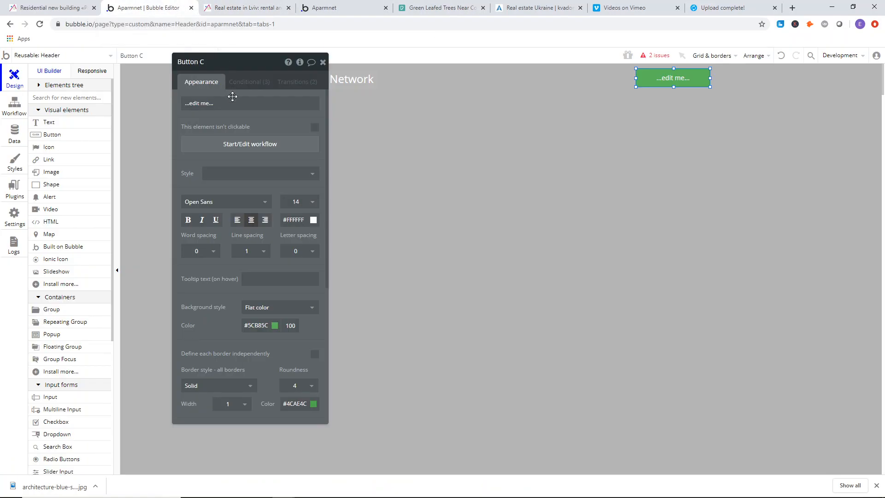
left_click(596, 146)
Move the List A Property button slightly toward the header's right end and center it vertically.
left_click_drag(679, 81, 682, 85)
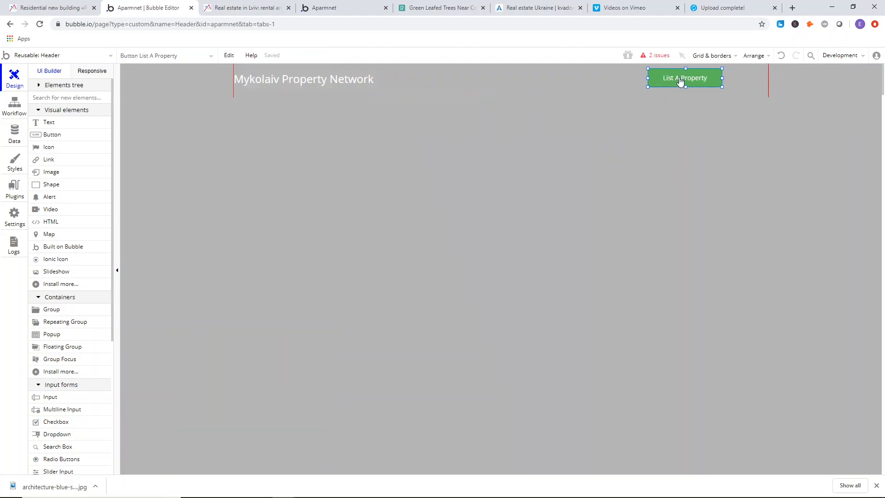
right_click(687, 87)
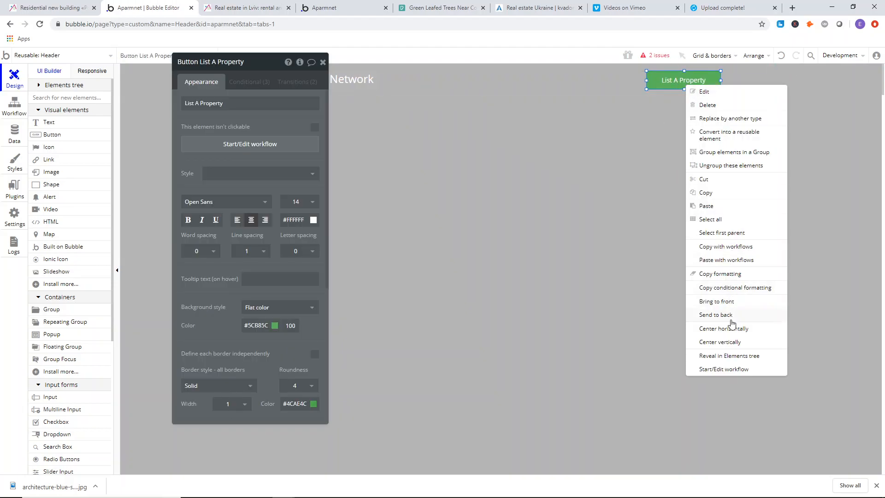
left_click(735, 344)
left_click(428, 165)
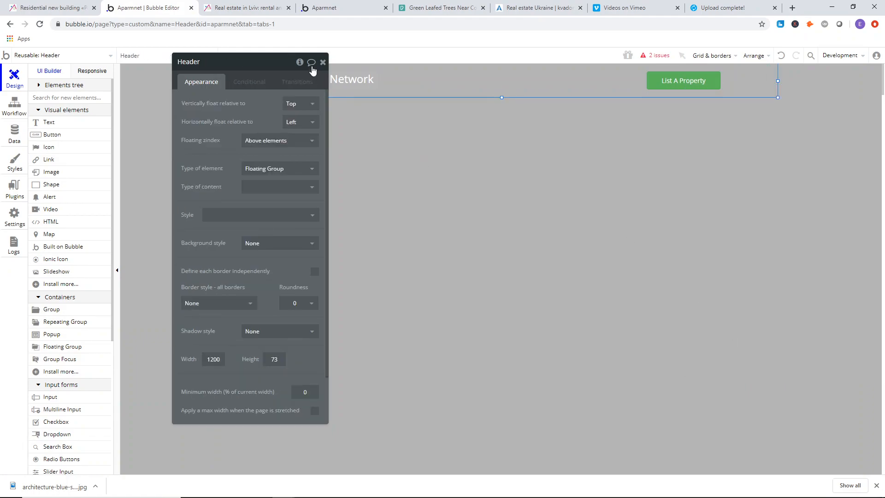
left_click(322, 63)
left_click(596, 81)
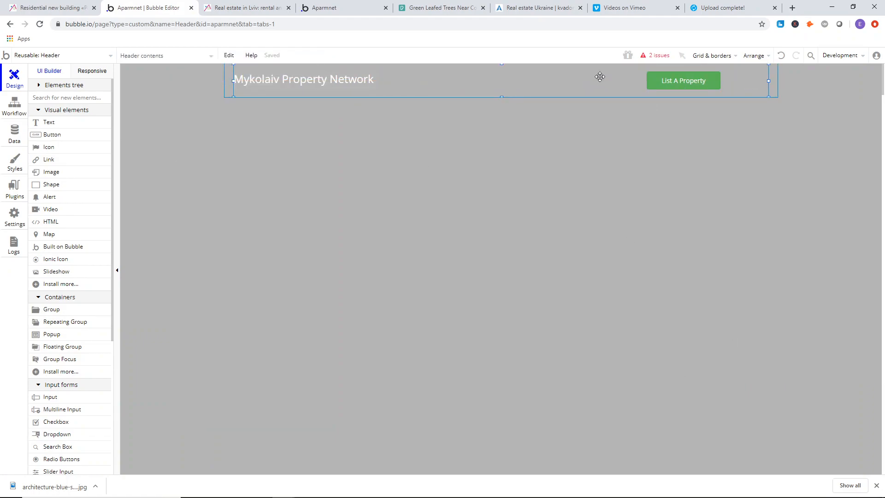
Check the header on the index page and the Login menu on the reference site, then reopen the reusable Header.
left_click(79, 60)
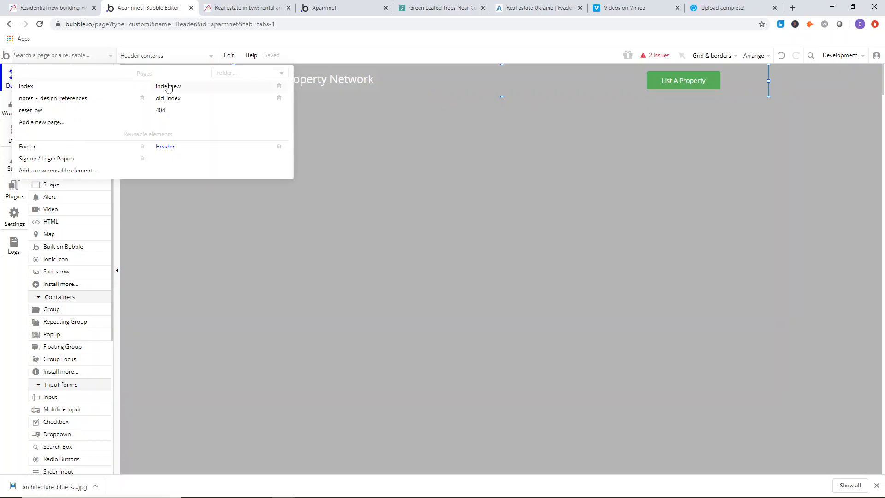
left_click(69, 88)
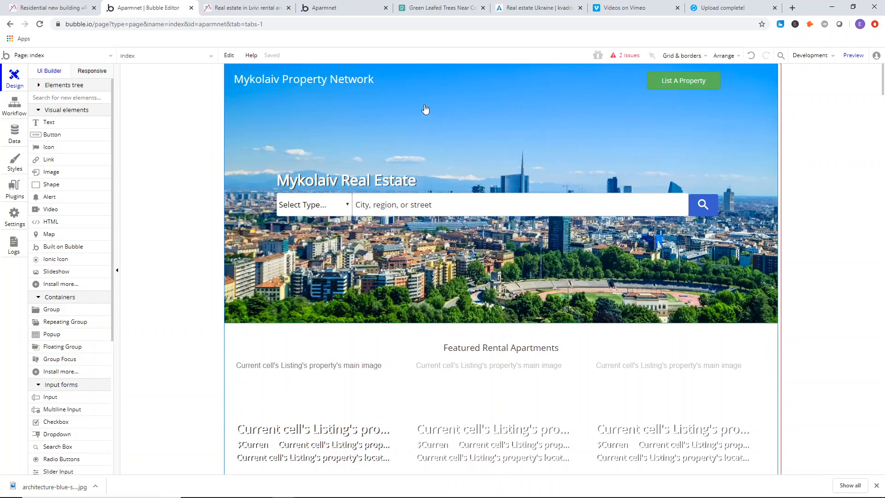
left_click(265, 4)
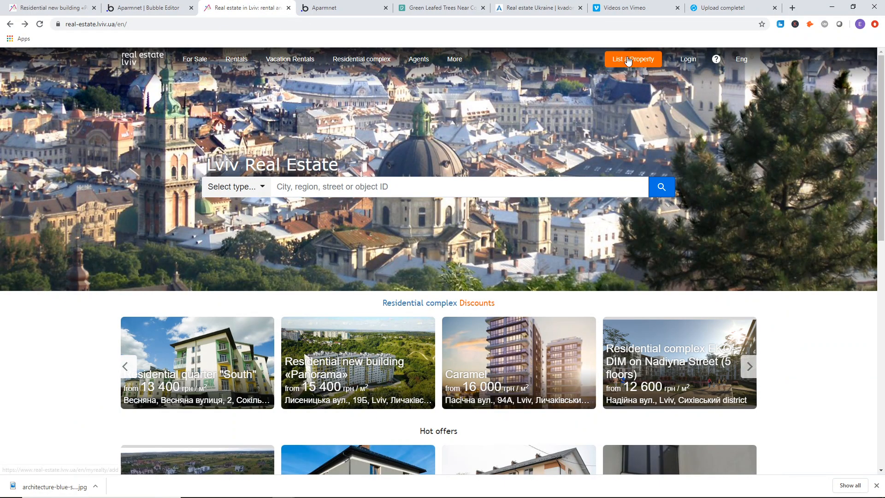
mouse_move(685, 69)
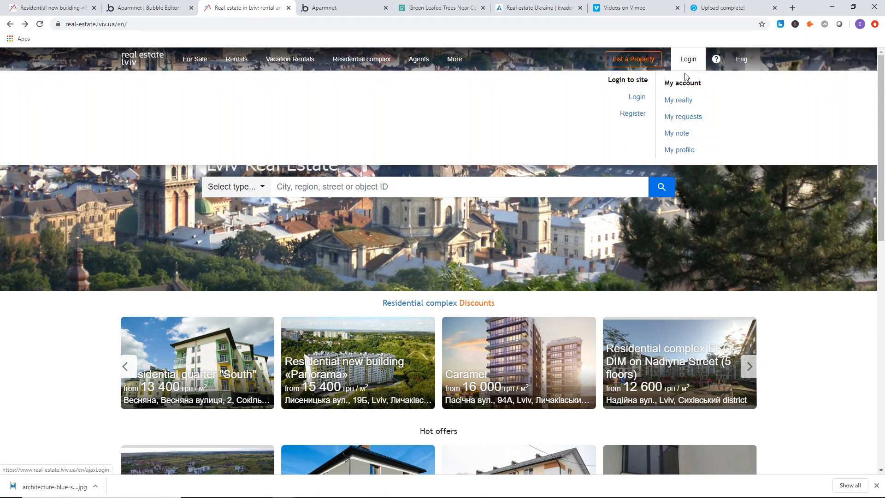
left_click(161, 4)
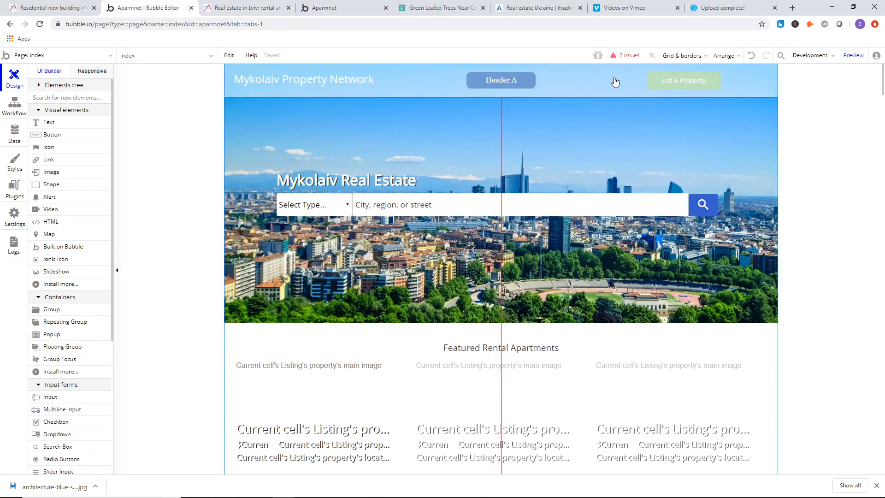
left_click(37, 55)
left_click(173, 147)
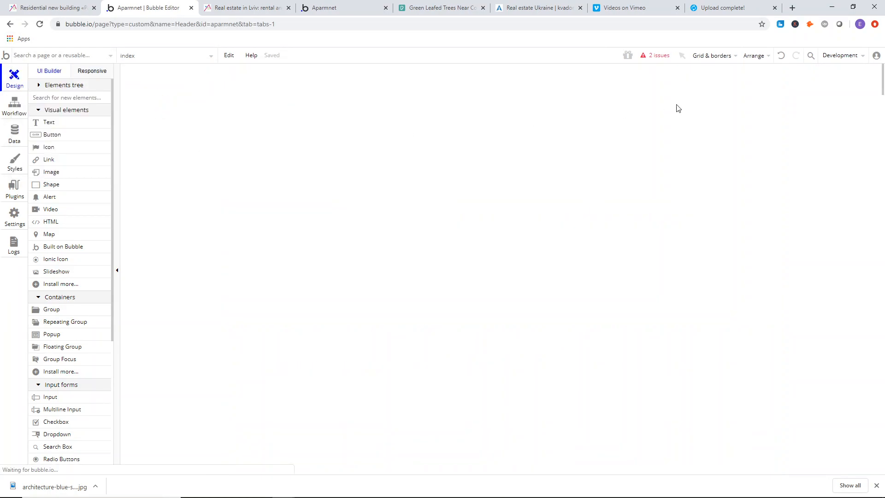
Move the List A Property button left and draw a text element about 136 by 39 px beside it.
left_click_drag(664, 83, 584, 85)
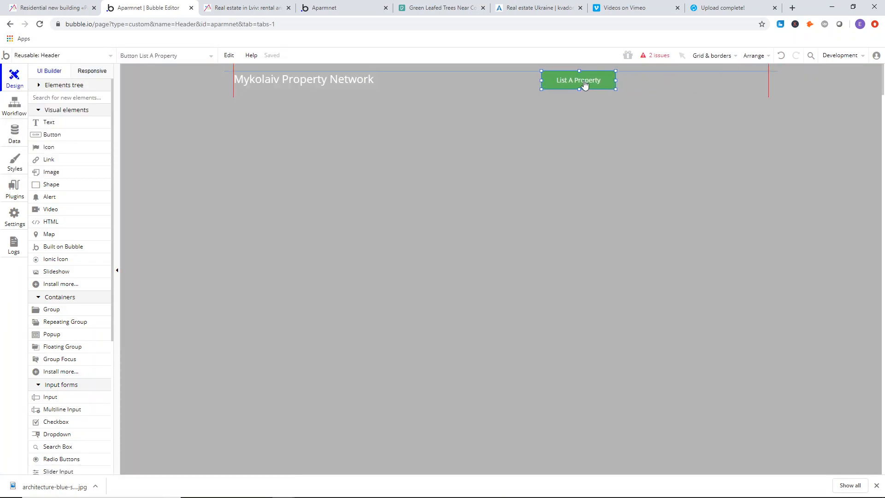
left_click(53, 123)
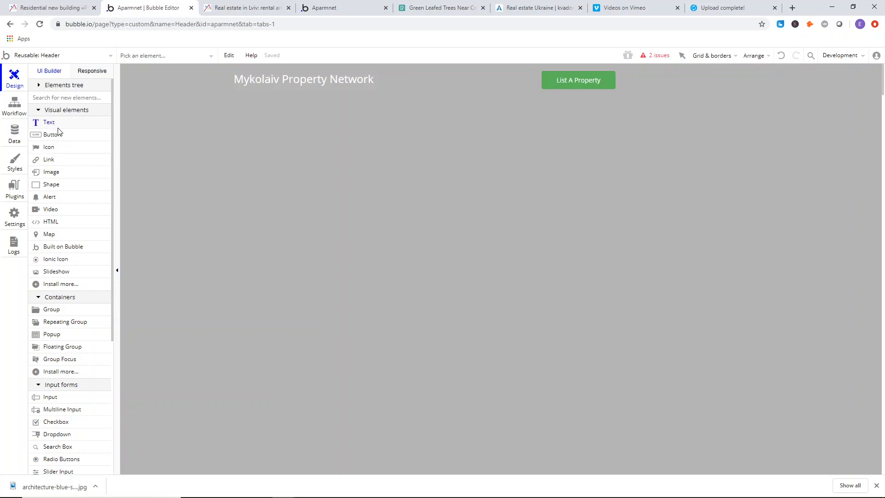
mouse_move(642, 69)
left_mouse_down()
mouse_move(695, 90)
mouse_move(662, 84)
left_mouse_up()
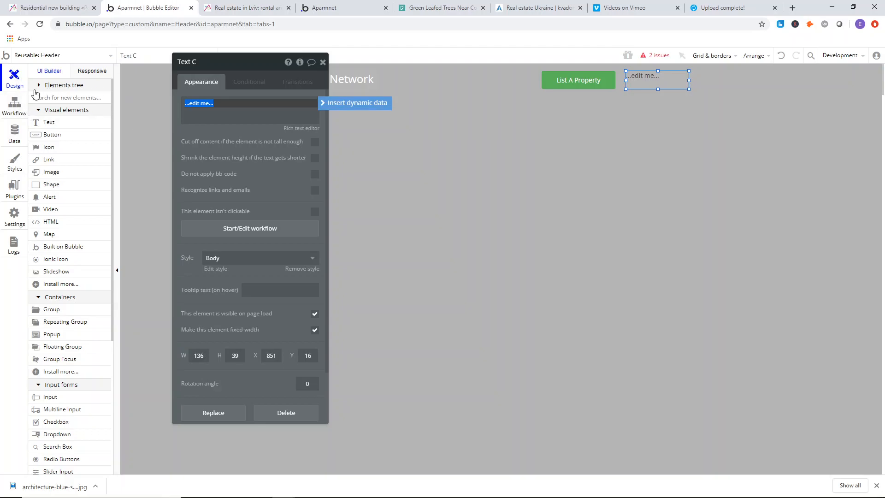
Delete the hidden Group Logged In and Group Logged Out from the Header contents.
left_click(39, 85)
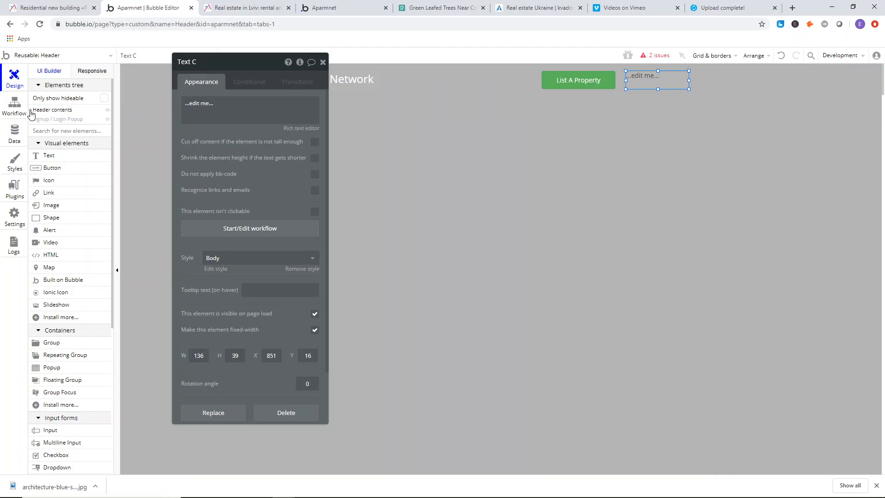
left_click(30, 110)
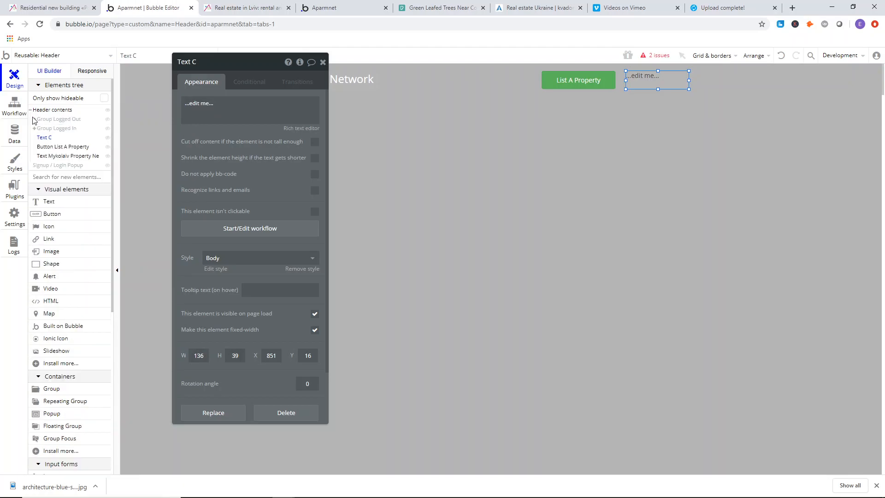
left_click(57, 130)
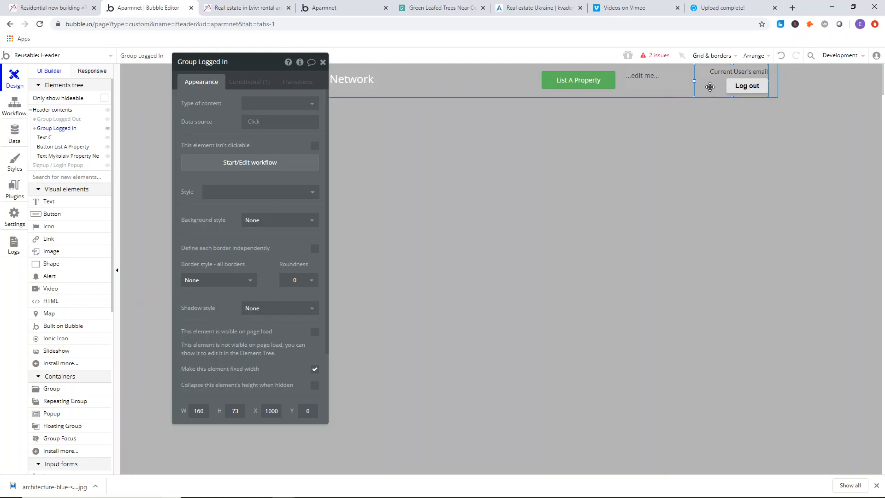
key("Delete")
left_click(72, 121)
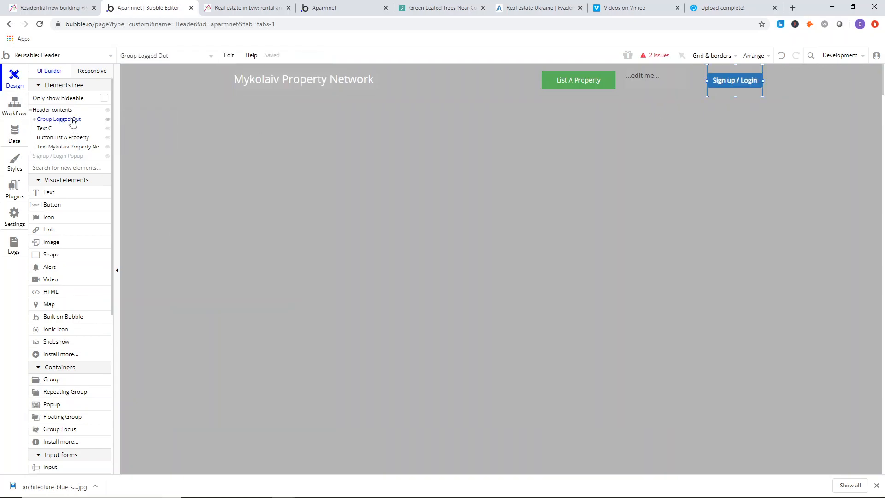
key("Delete")
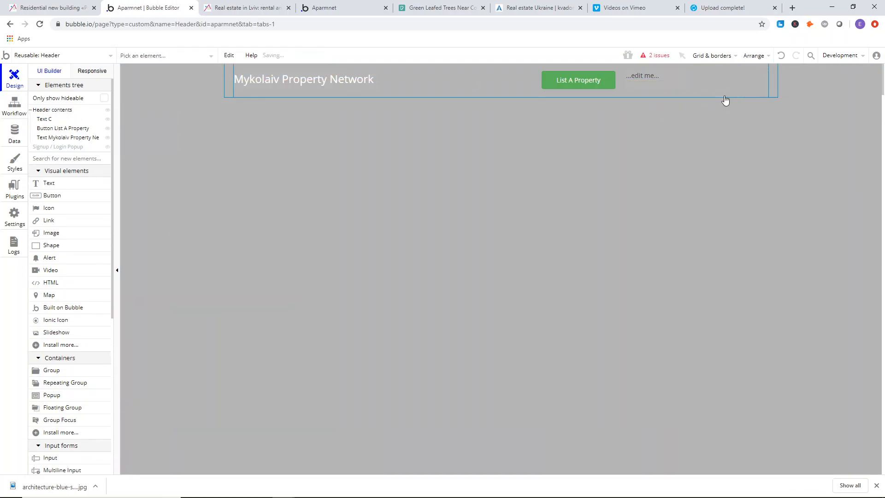
Set the new text element to "Sign Up" and center-align it after removing its Body style.
double_click(644, 81)
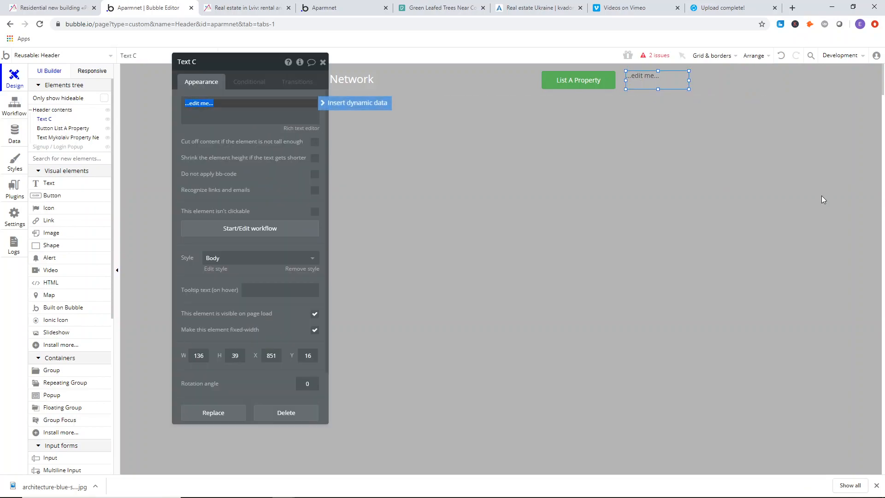
type("Sign Up")
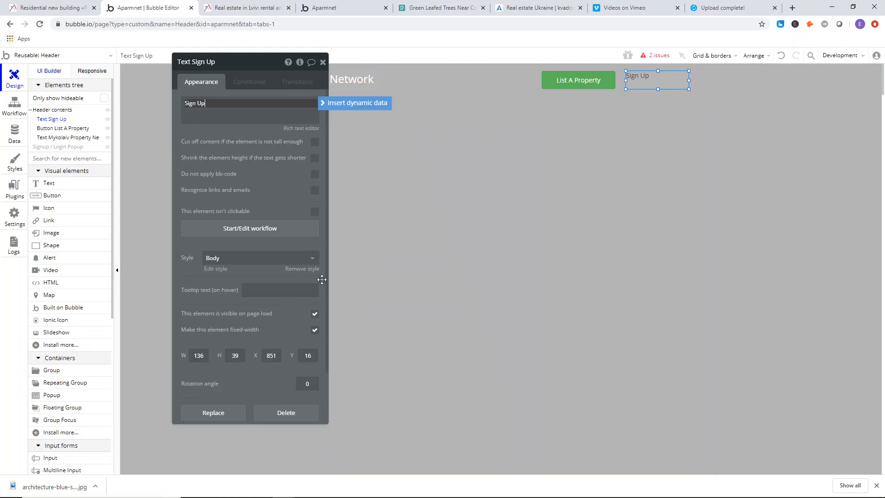
left_click(300, 269)
left_click(251, 304)
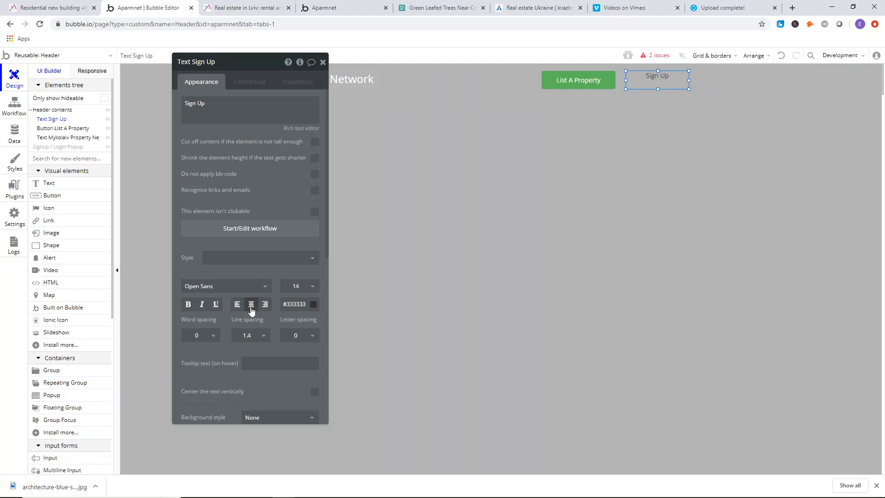
Set the font size of the Sign Up text to 15.
left_click(307, 286)
type("16")
key("Return")
left_click(318, 288)
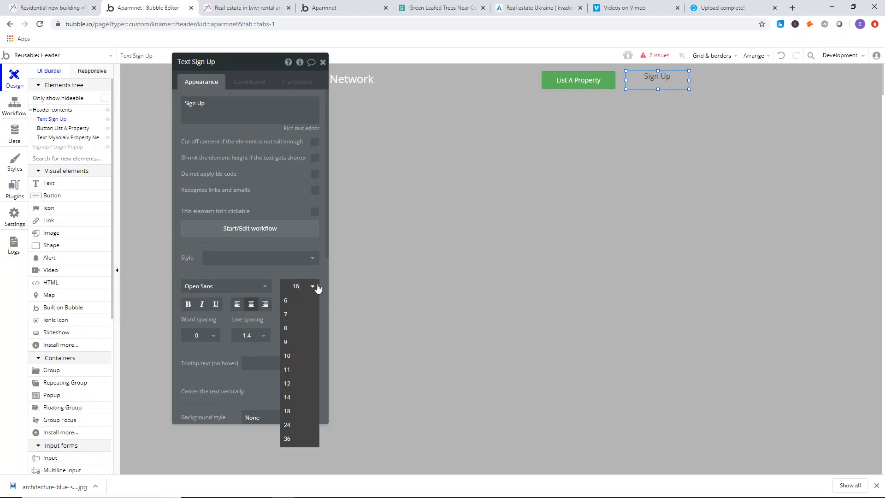
key("BackSpace")
type("5")
key("Return")
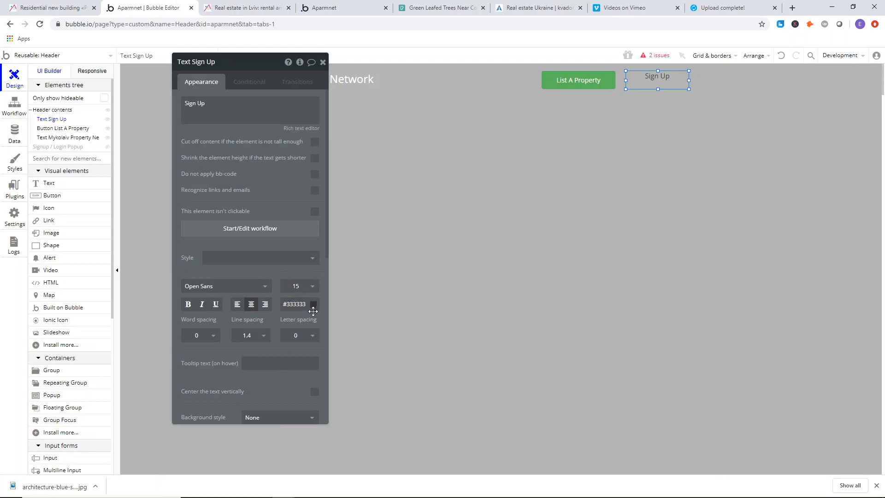
Color the Sign Up text dark blue, #2D2DA3, and underline it.
left_click(313, 305)
left_click(355, 334)
mouse_move(339, 326)
left_mouse_down()
mouse_move(321, 336)
mouse_move(331, 337)
left_mouse_up()
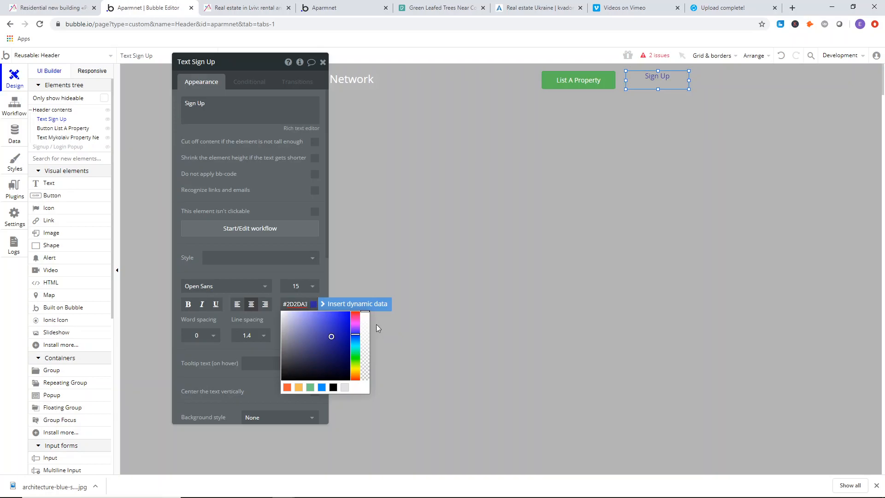
left_click(215, 305)
left_click(560, 282)
double_click(653, 72)
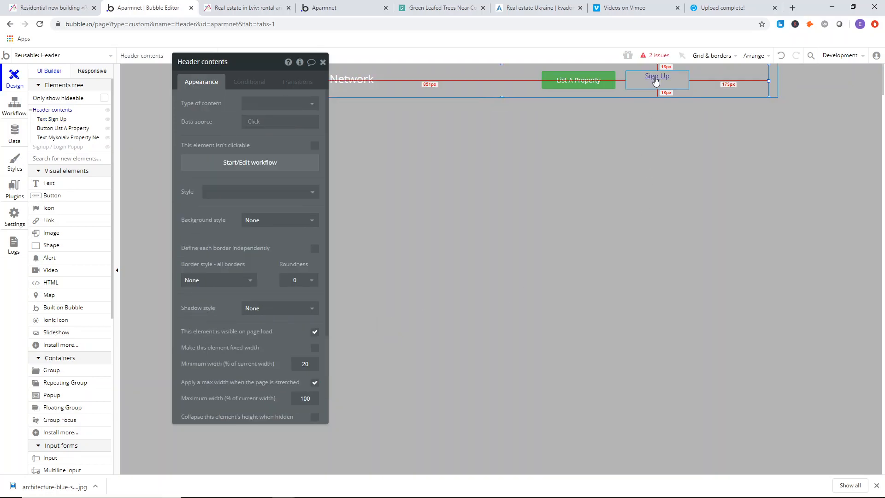
Shrink the Sign Up text's box to fit beside the List A Property button and place a copy of the text to its right.
mouse_move(657, 73)
left_mouse_down()
mouse_move(677, 82)
mouse_move(663, 82)
left_mouse_up()
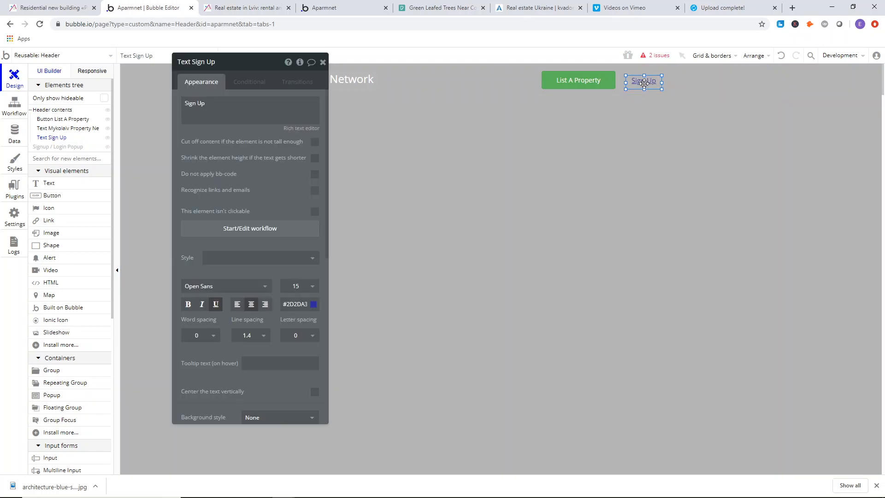
right_click(645, 83)
left_click(686, 345)
left_click(666, 298)
right_click(642, 76)
left_click(662, 186)
right_click(661, 182)
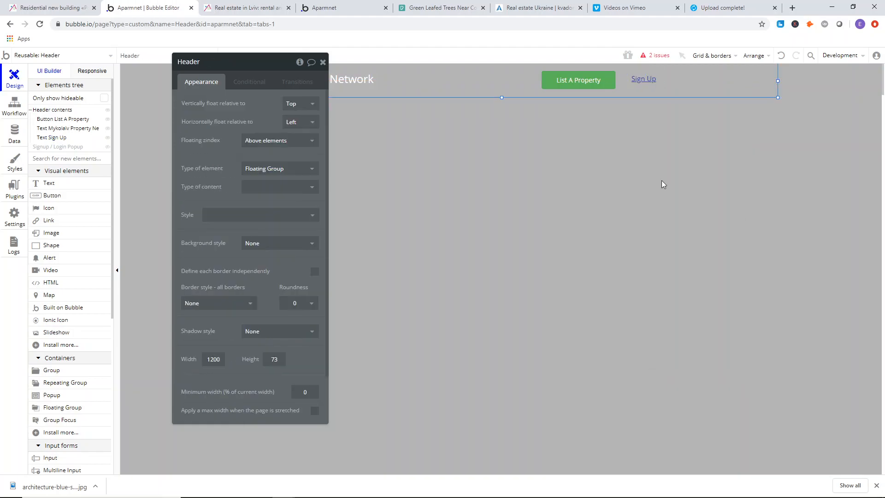
left_click(681, 216)
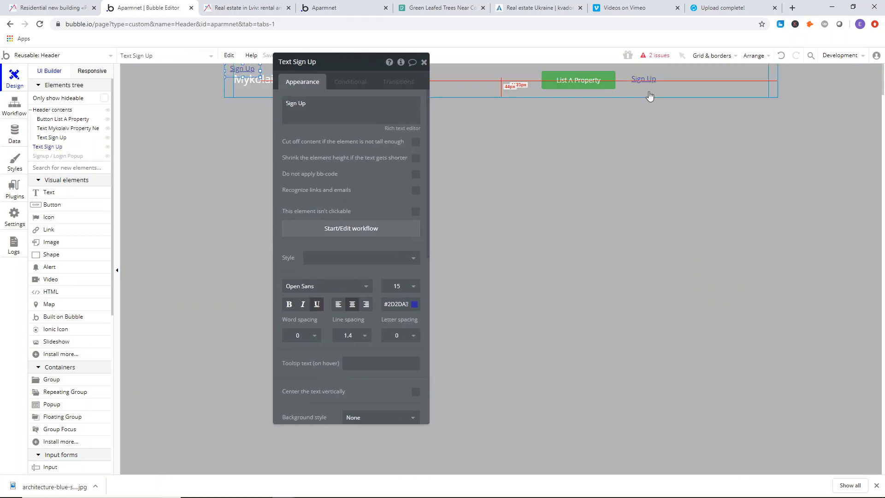
left_click_drag(241, 69, 690, 80)
left_click(655, 81)
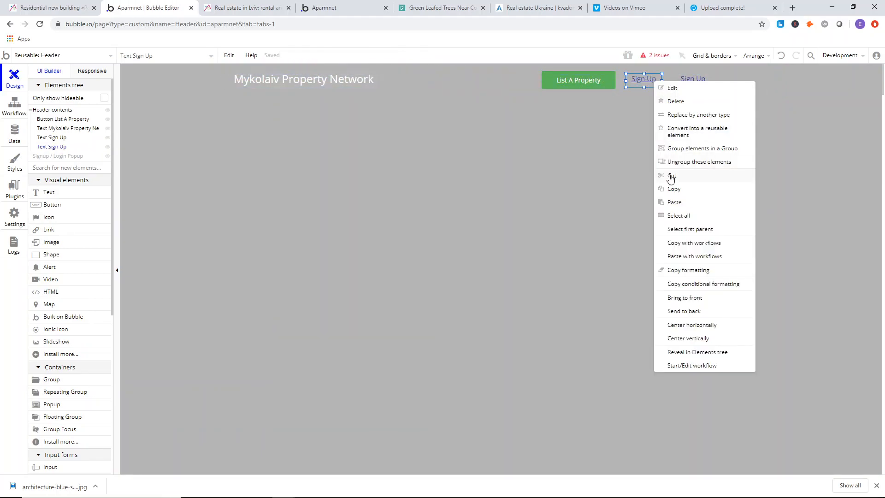
Change the copied text to "Login" and position it just beside Sign Up.
double_click(691, 81)
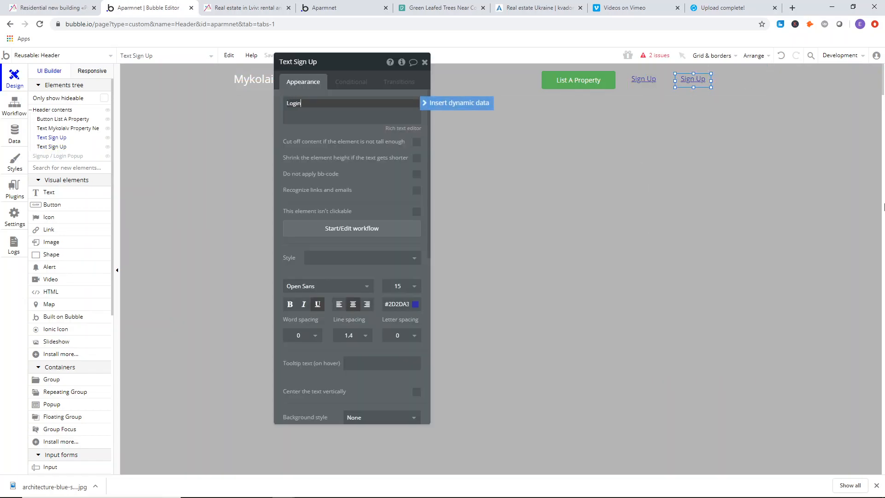
mouse_move(691, 84)
left_mouse_down()
mouse_move(681, 81)
mouse_move(695, 75)
left_mouse_up()
left_click(674, 117)
left_click(425, 63)
left_click(416, 165)
Draw a thin vertical shape, about 3 wide and 42 high, between the Sign Up and Login texts as a divider.
left_click(59, 255)
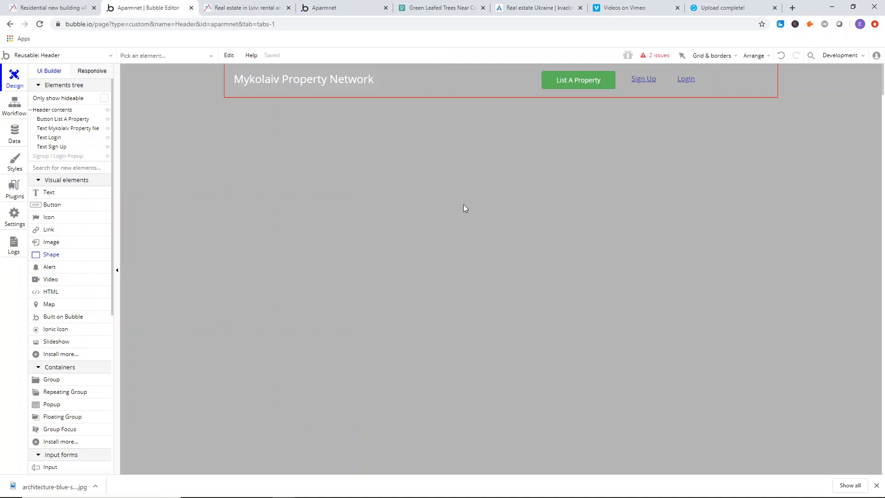
left_click_drag(665, 90, 665, 70)
left_click(662, 94)
double_click(666, 85)
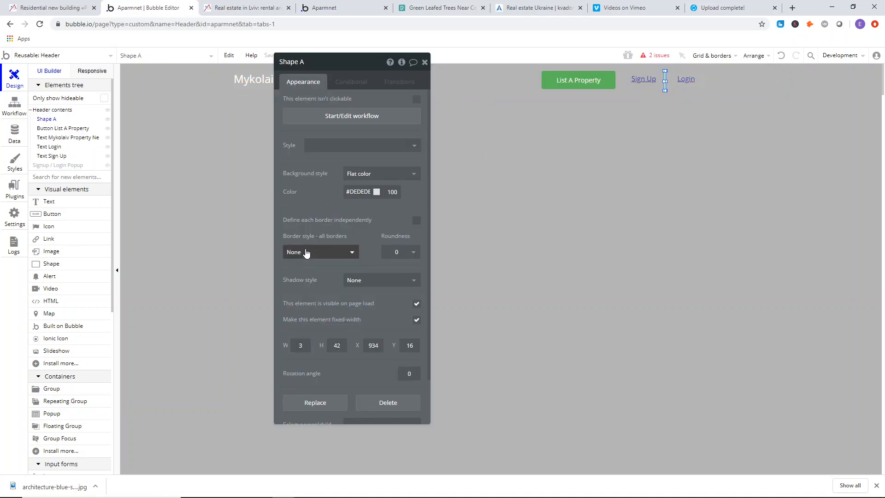
Color the divider shape dark blue, #2E4D7A, and keep its width to a thin line.
scroll(306, 253, "down", 1)
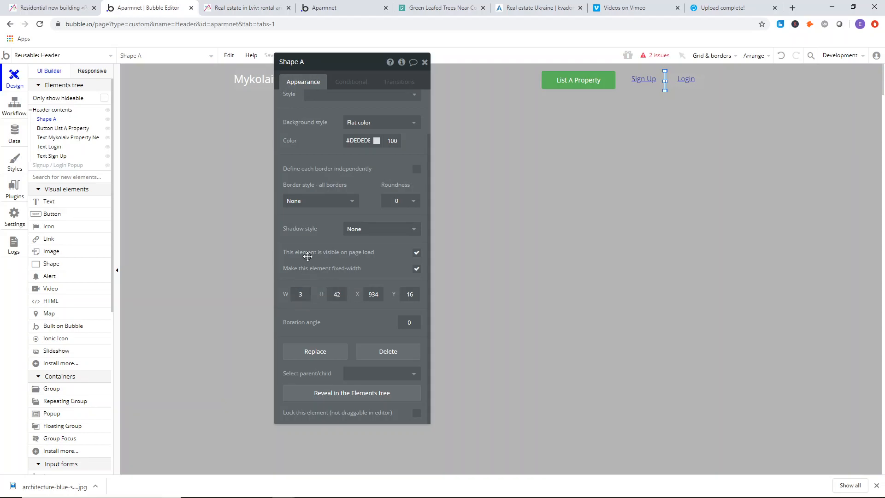
left_click(367, 140)
left_click(418, 176)
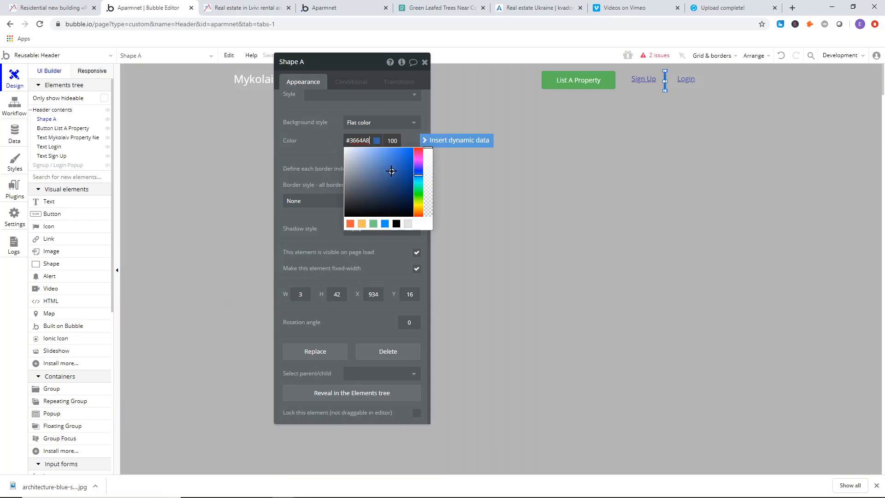
left_click(318, 153)
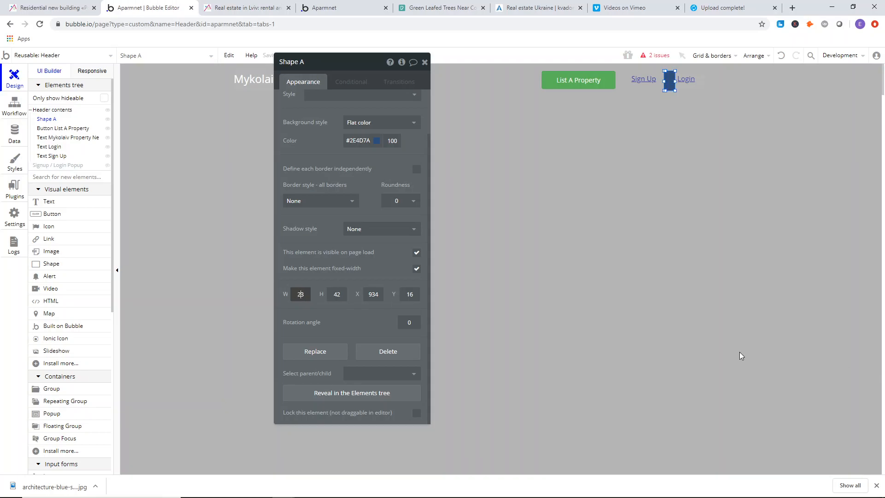
key("BackSpace")
left_click(621, 244)
Nudge the Login and Sign Up texts closer to the divider so both are evenly spaced around it.
left_click_drag(688, 81, 685, 79)
left_click(674, 136)
left_click(649, 78)
left_click_drag(662, 81, 665, 81)
left_click(670, 128)
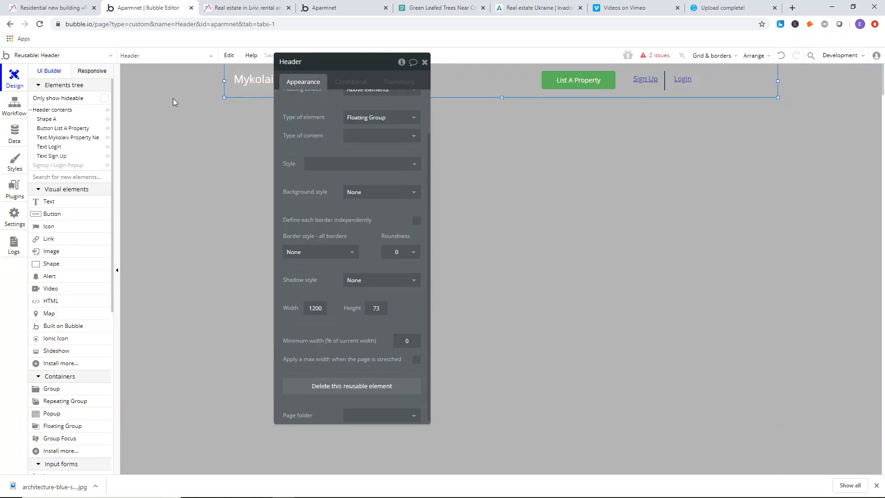
Return to the index page and review how the updated header sits over the hero image.
left_click(81, 58)
left_click(84, 88)
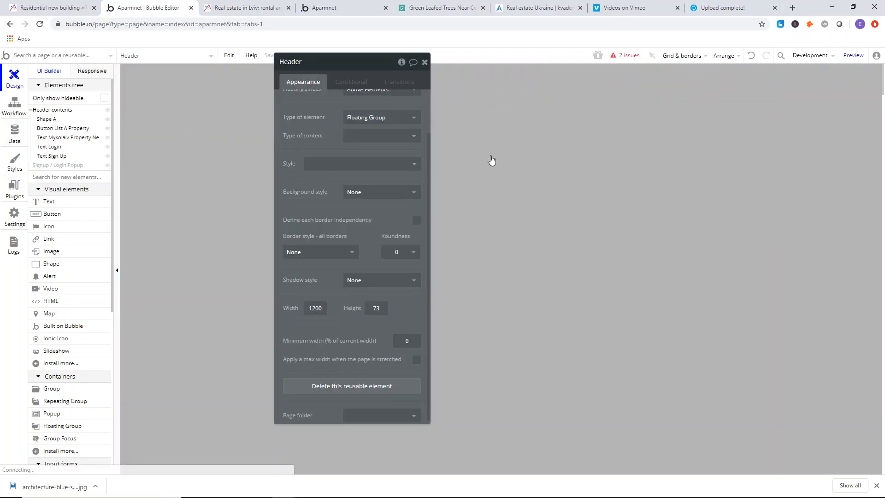
scroll(208, 131, "down", 2)
scroll(258, 148, "up", 2)
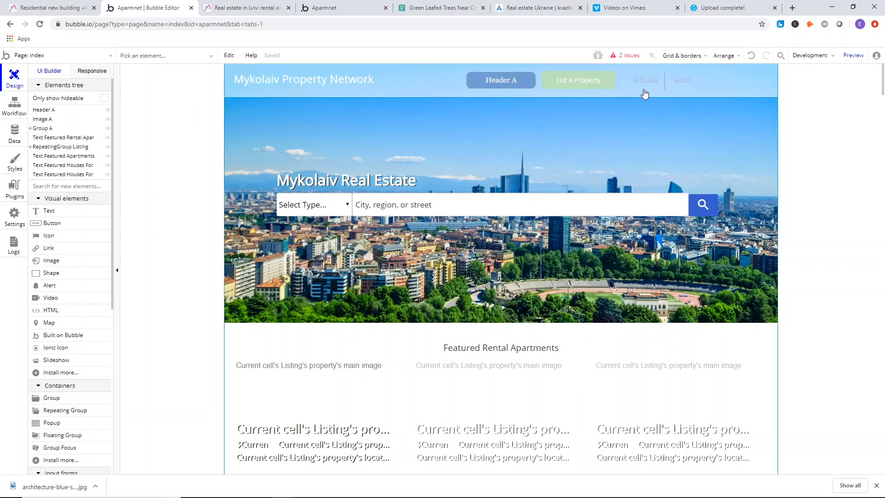
Check the app's issue list and open the flagged RepeatingGroup Property Listing on the old_index page for editing.
left_click(626, 55)
mouse_move(102, 171)
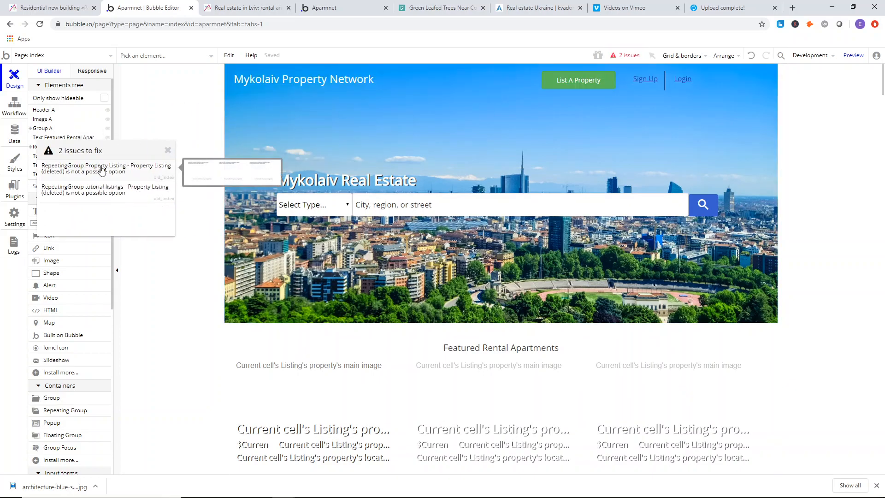
scroll(186, 149, "down", 10)
left_click(120, 177)
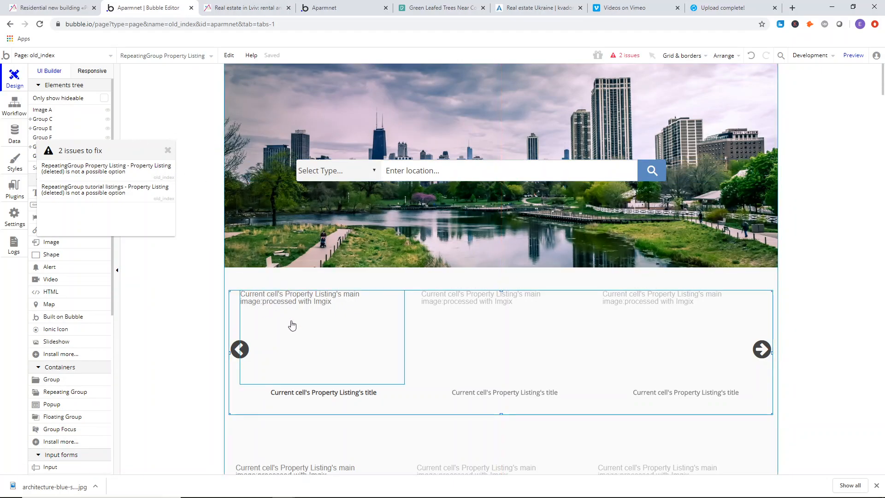
double_click(239, 397)
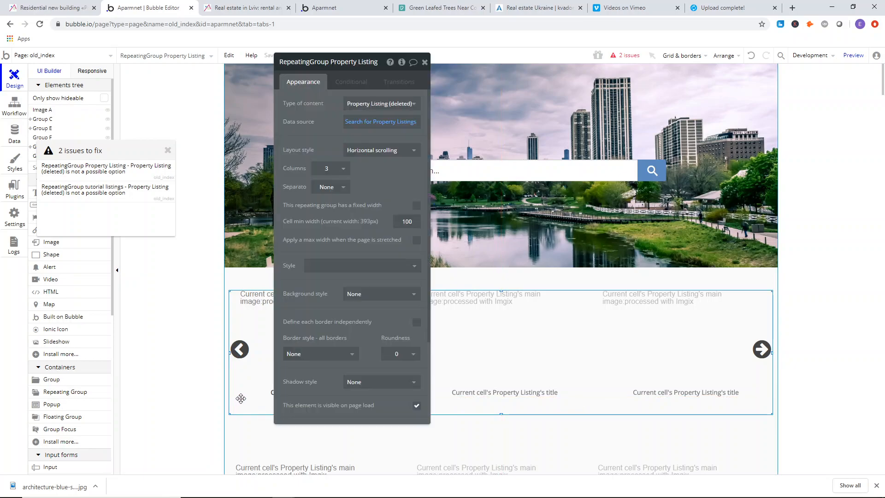
Set the property listing repeating group's content type and its data source search type to Property.
left_click(379, 104)
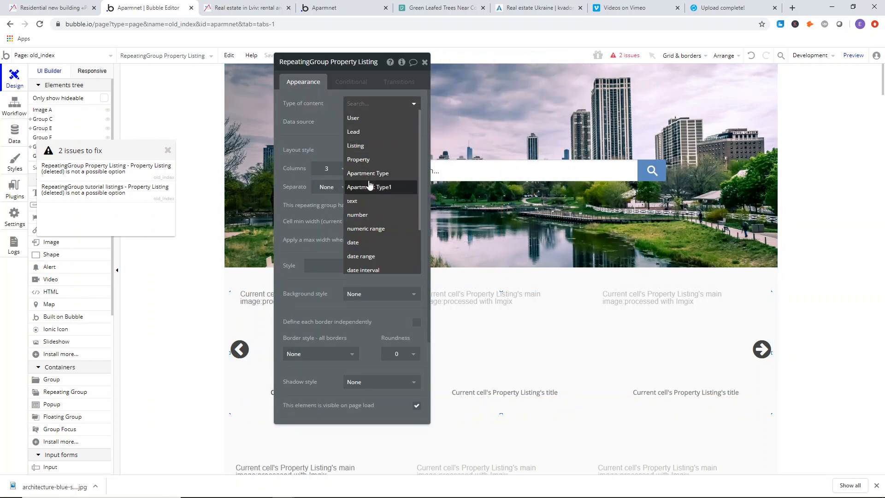
left_click(365, 159)
left_click(362, 123)
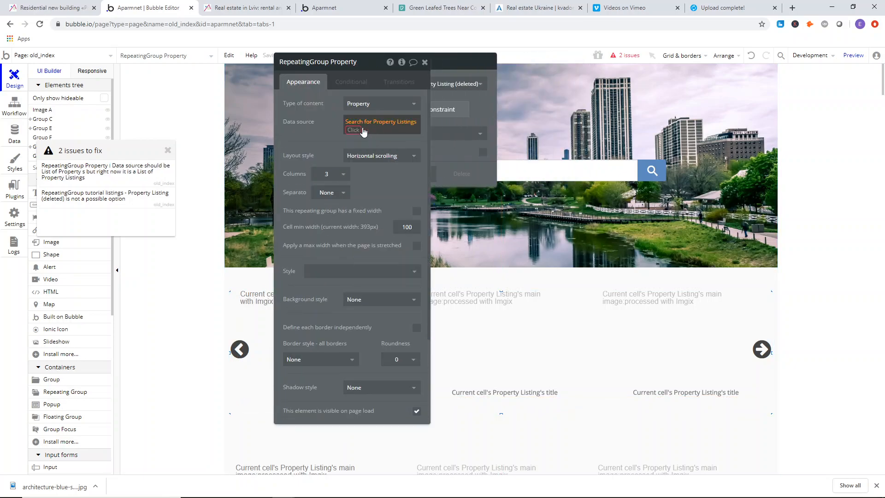
left_click(542, 84)
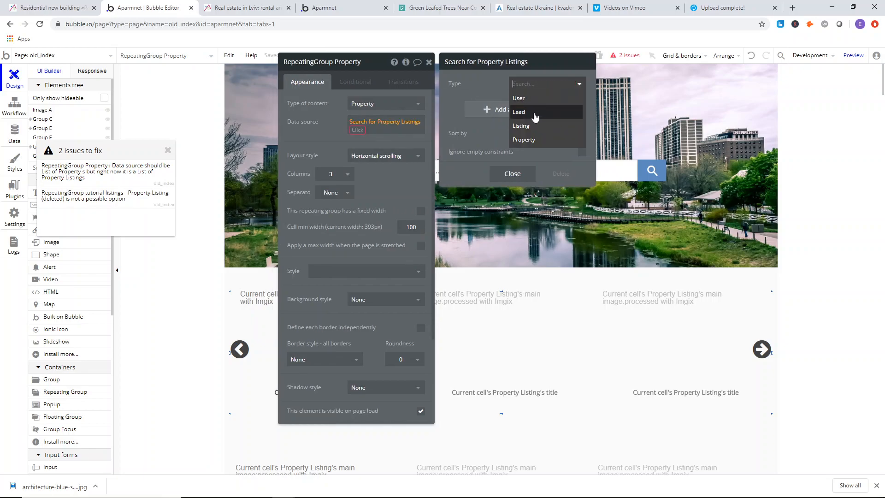
left_click(526, 138)
Fix the remaining issue by setting RepeatingGroup tutorial listings' content type and data source search type to Property.
left_click(148, 177)
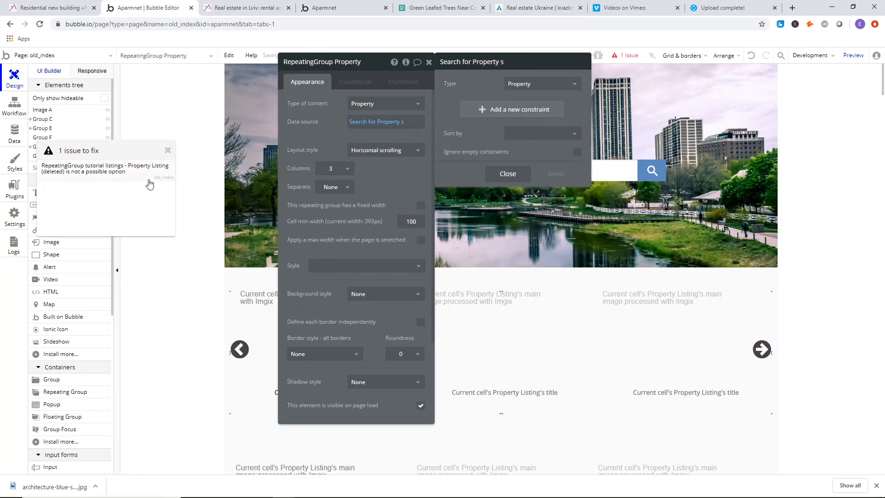
left_click(379, 105)
left_click(368, 160)
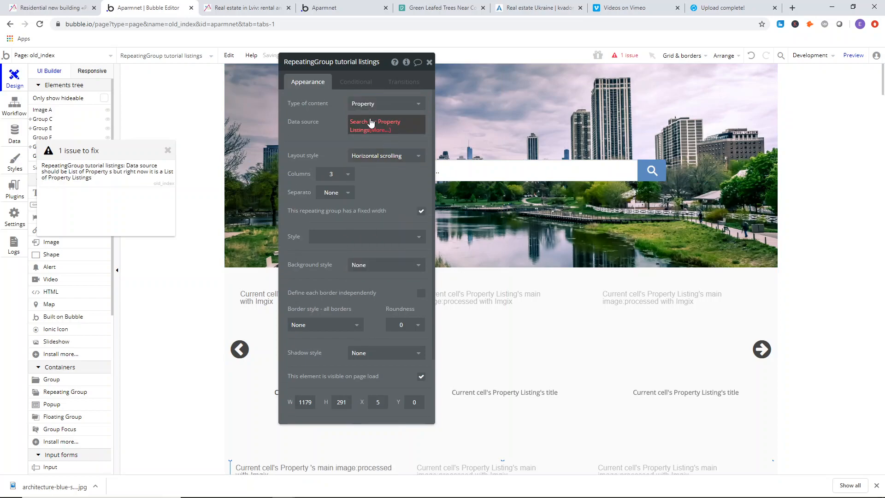
left_click(387, 121)
left_click(522, 85)
left_click(530, 139)
left_click(515, 173)
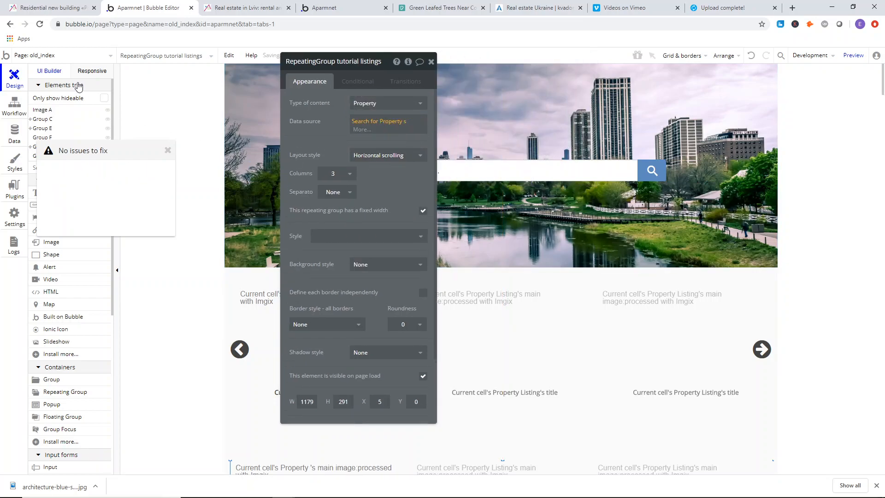
Go back to the index page and close the leftover repeating group properties.
left_click(58, 55)
left_click(28, 84)
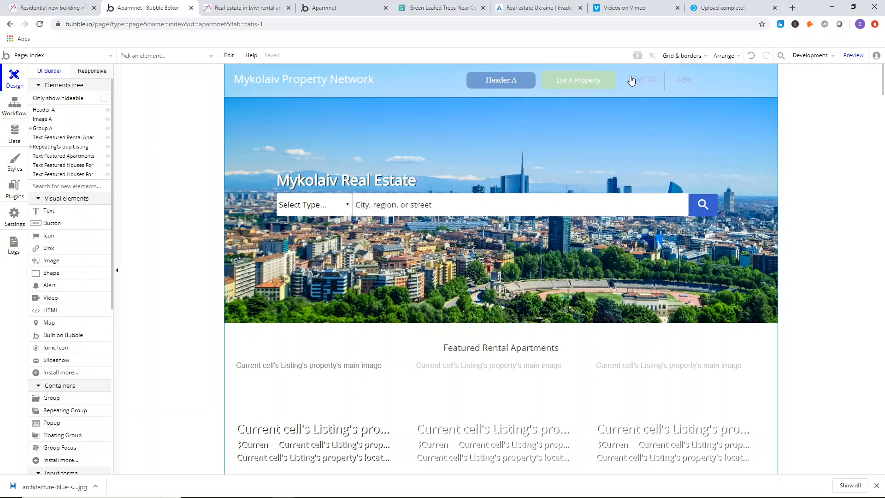
double_click(615, 72)
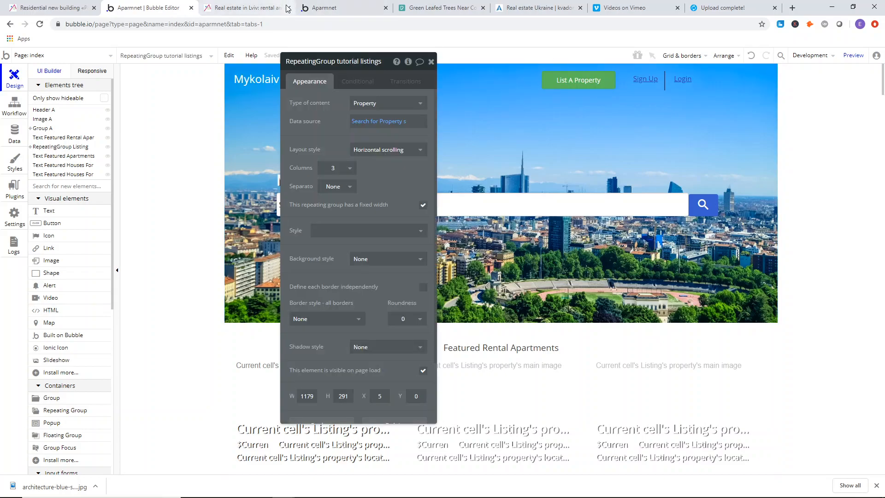
left_click(431, 63)
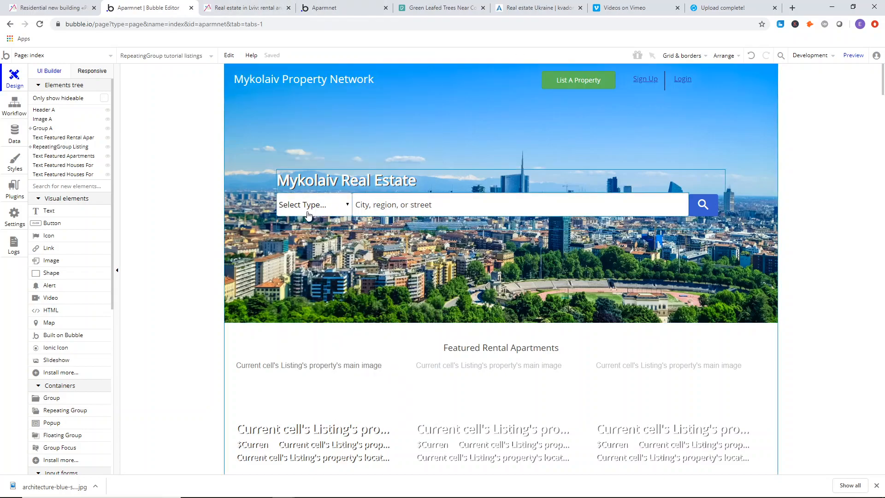
left_click(203, 103)
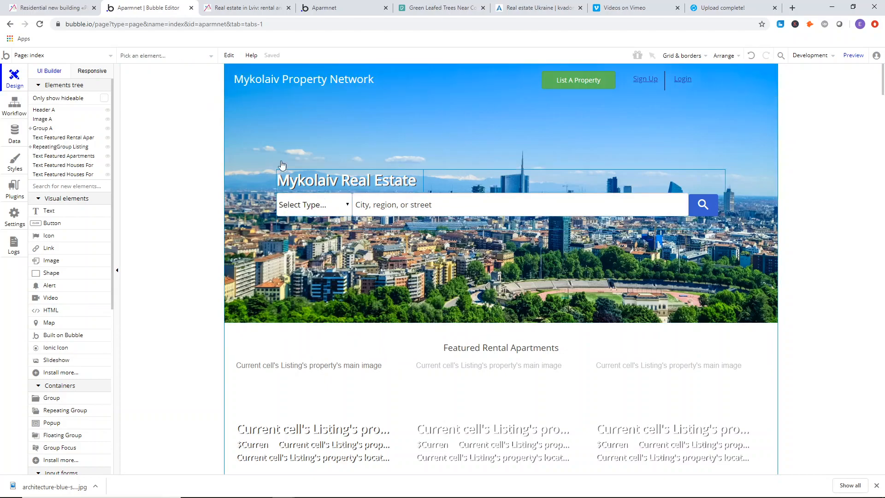
Switch to the Lviv real estate reference site and examine its For Sale and Rentals menus and search type options.
left_click(258, 8)
mouse_move(244, 67)
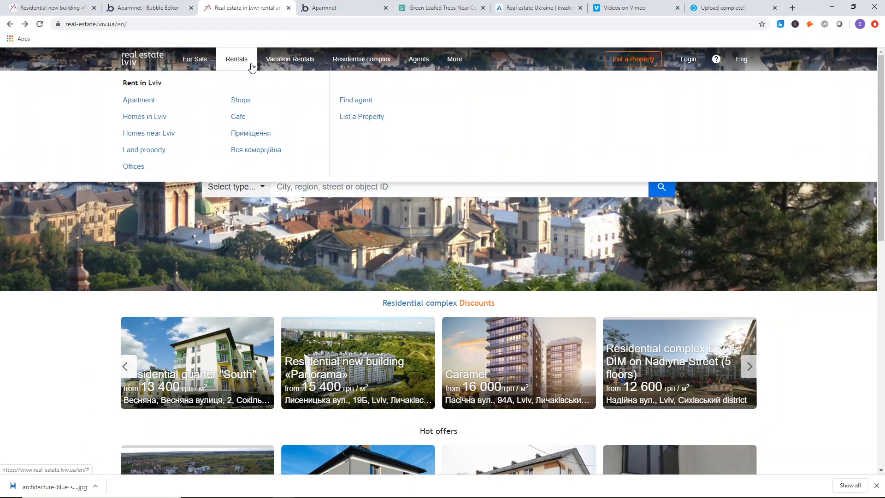
left_click(257, 189)
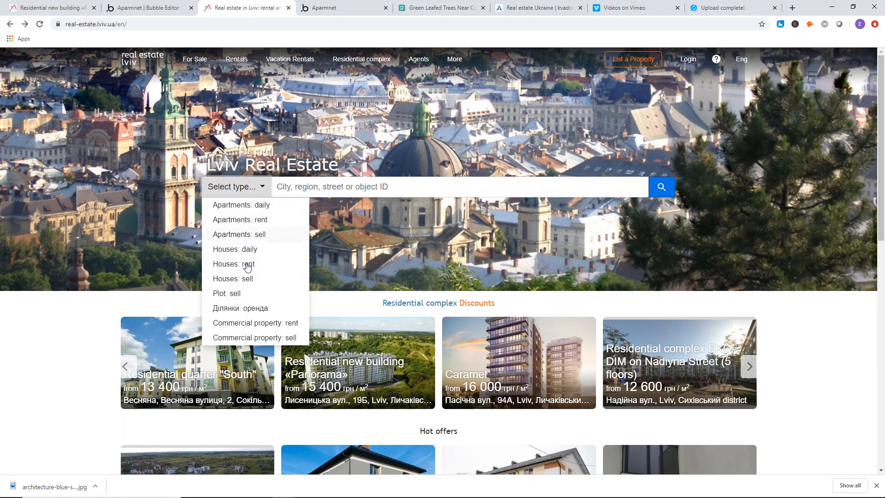
mouse_move(203, 60)
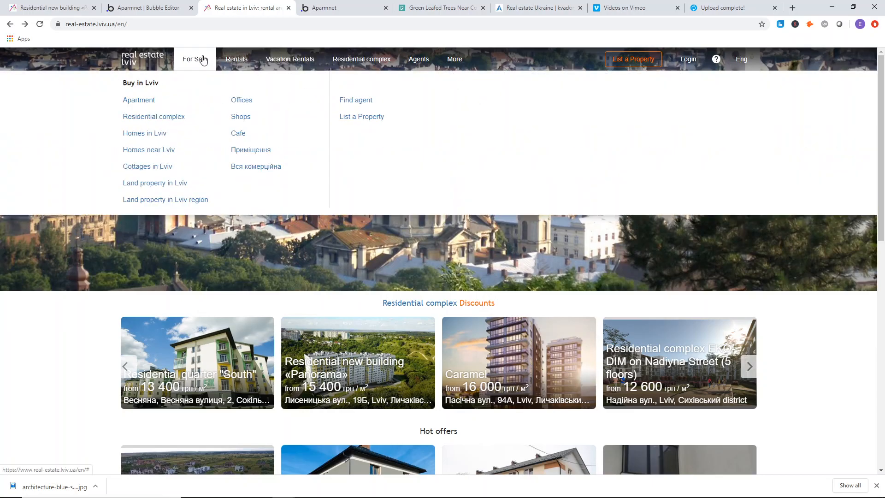
left_click(334, 7)
left_click(247, 8)
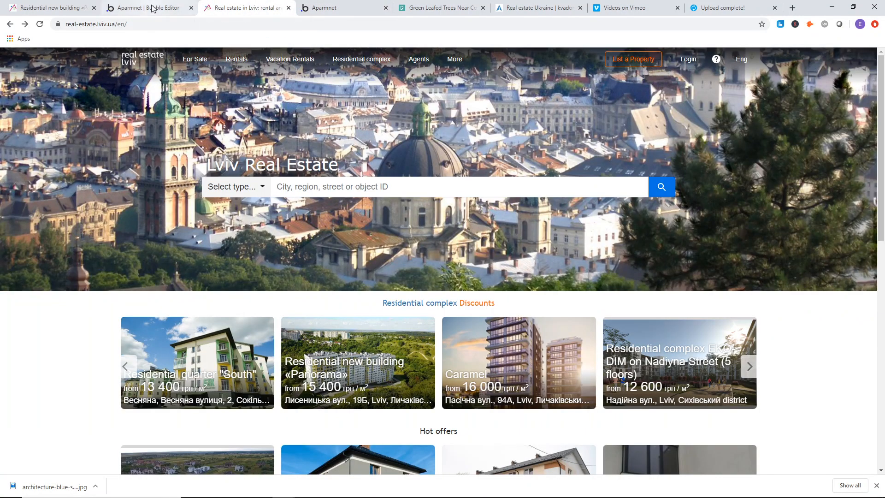
In Bubble, open the Header reusable element and add a "For Sale" text, about 122 × 35, between the site title and List A Property.
left_click(152, 8)
left_click(64, 58)
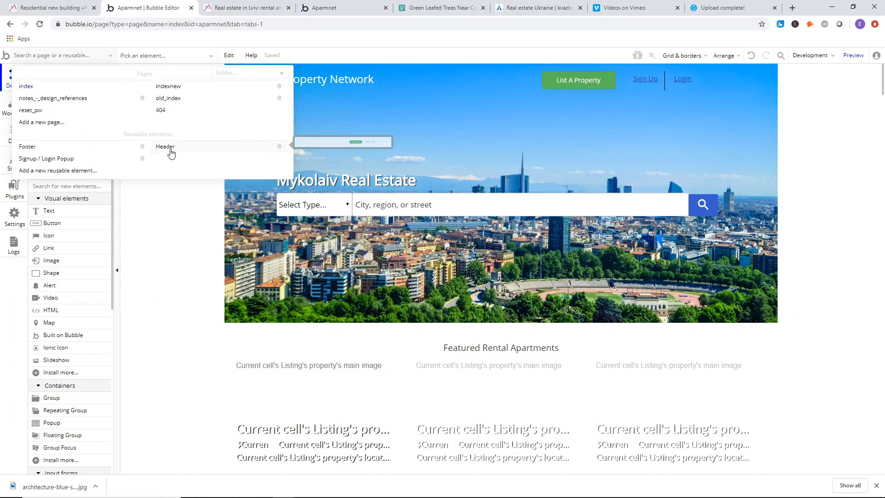
left_click(169, 152)
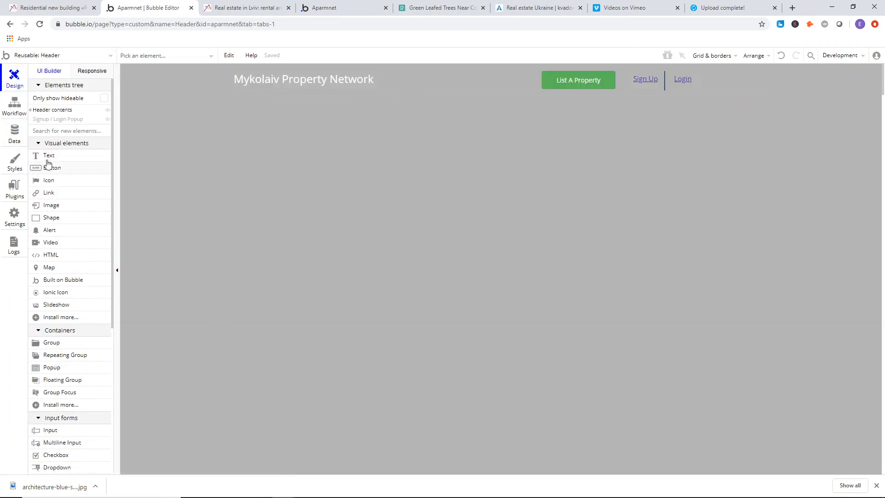
left_click(51, 156)
left_click_drag(445, 88, 453, 91)
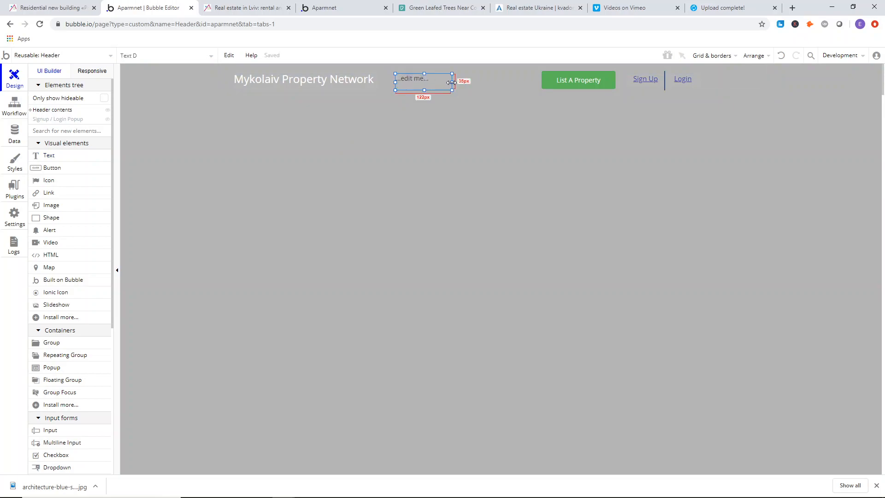
double_click(434, 80)
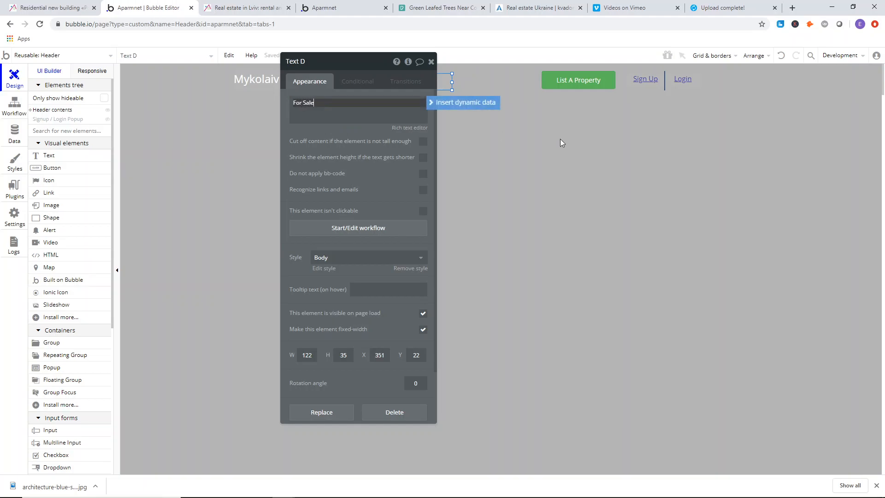
left_click_drag(362, 136, 277, 129)
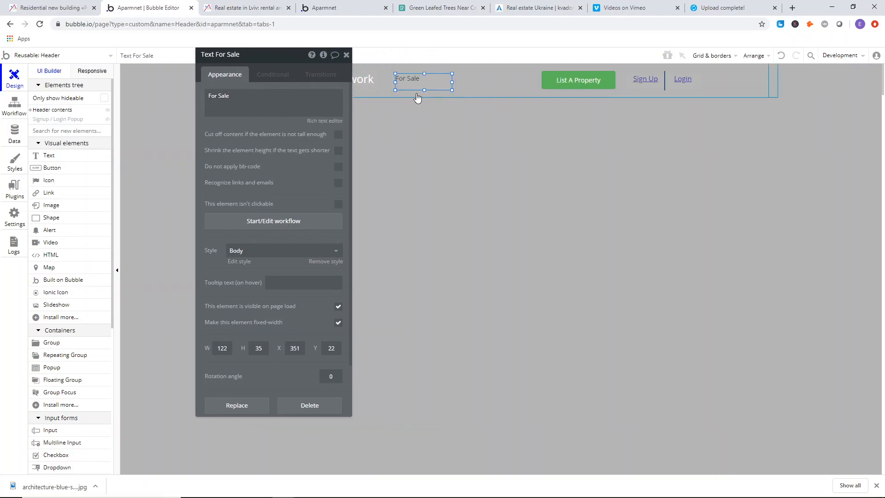
Remove the Body style from the For Sale text and center-align it.
left_click(326, 261)
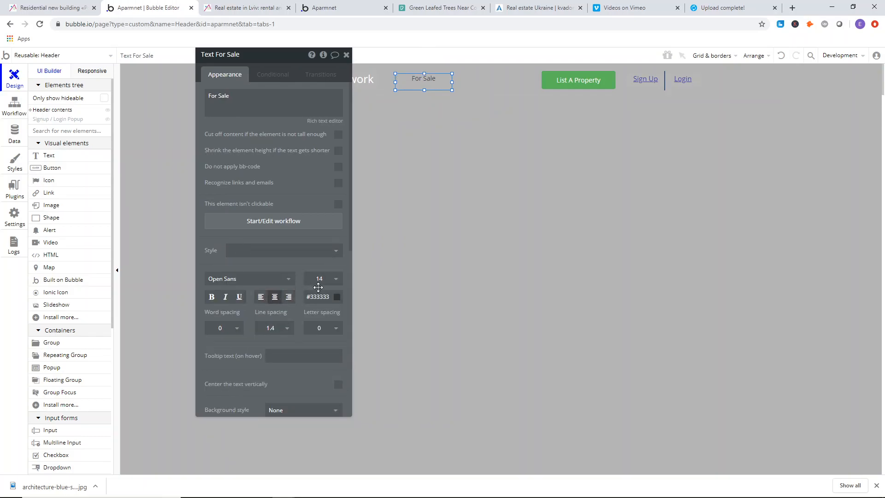
Set the For Sale text's font size to 15.
left_click(319, 281)
key("BackSpace")
type("6")
key("Return")
left_click(325, 280)
key("Return")
left_click(335, 280)
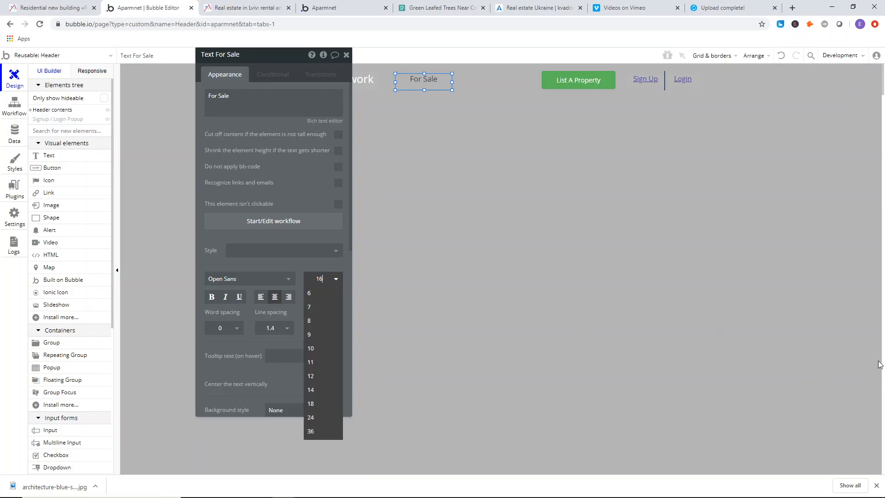
type("5")
key("Return")
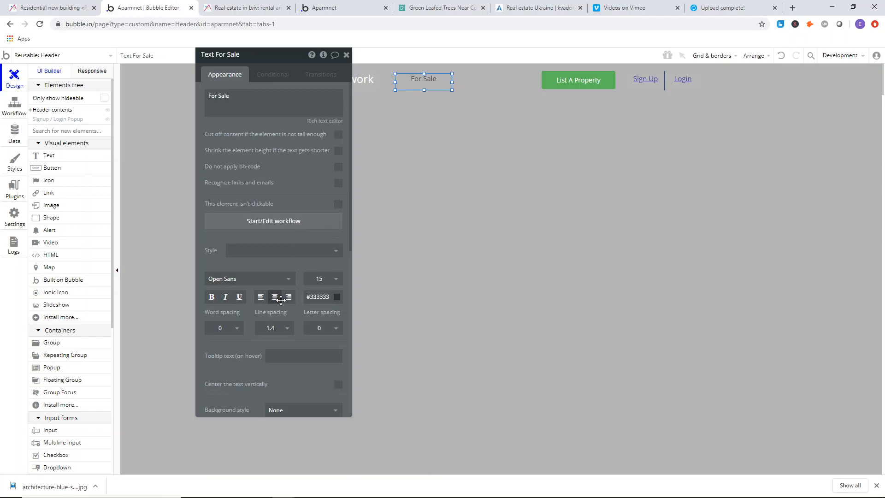
Shorten the For Sale text box slightly and wrap it in its own group.
left_click_drag(424, 90, 423, 86)
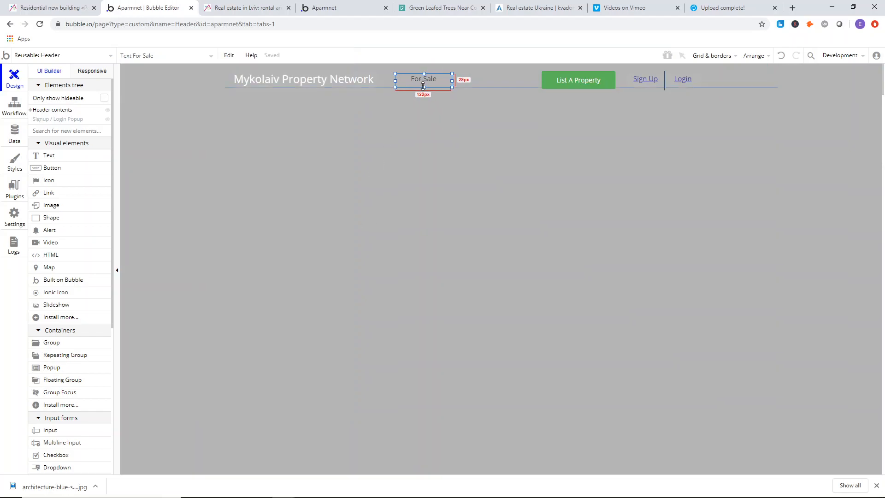
right_click(424, 80)
left_click(458, 148)
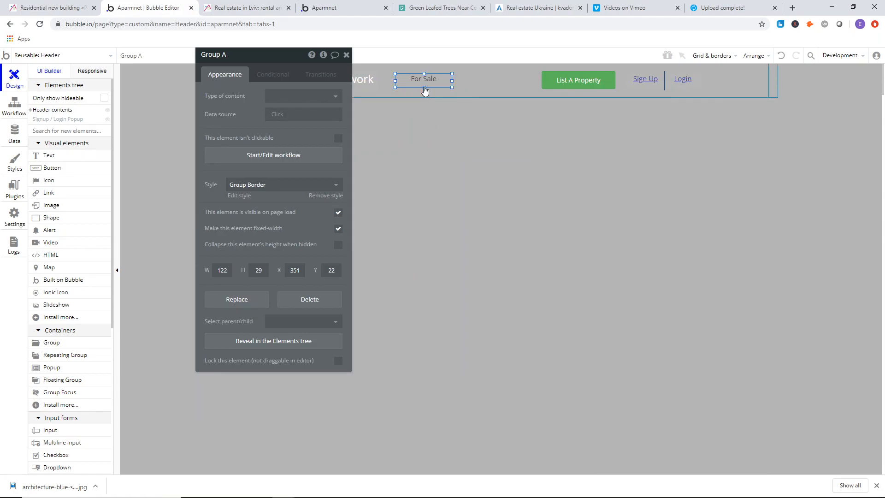
Stretch the group around the For Sale text to the header's full 73 px height, starting at Y 0.
left_click_drag(425, 87, 423, 64)
left_click(426, 93)
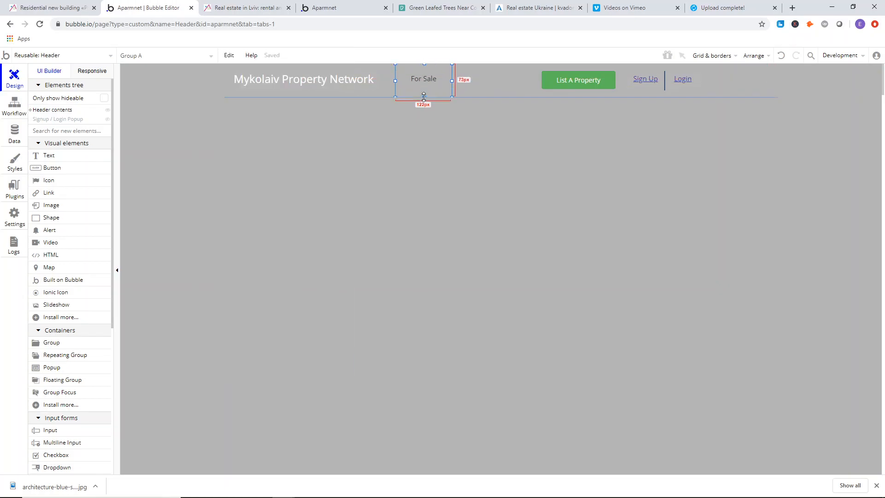
left_click(427, 78)
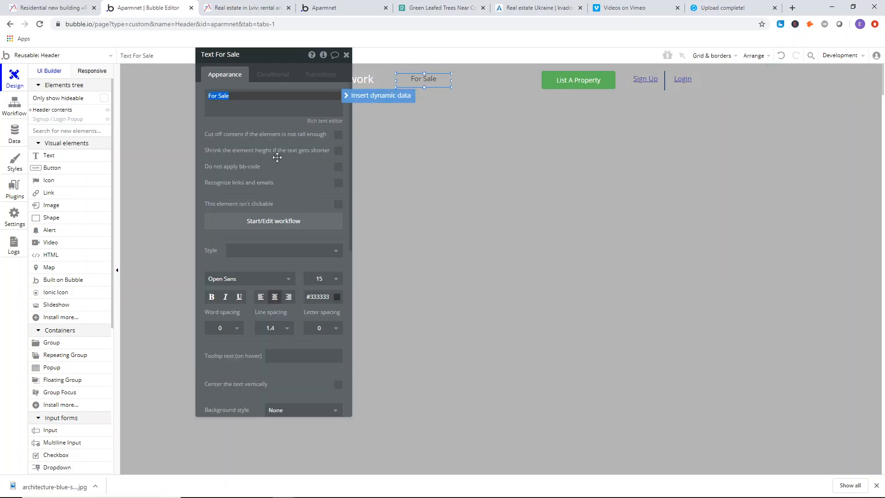
left_click(425, 92)
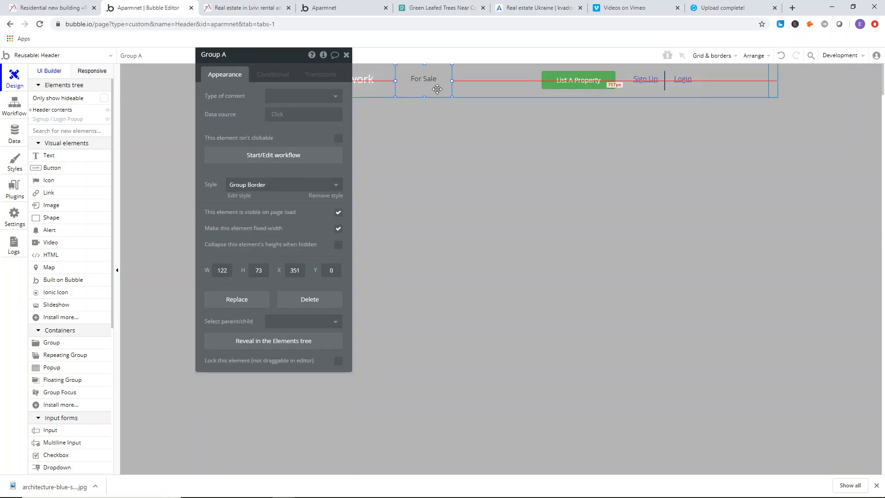
Examine how the navigation items and their submenus behave on the Lviv real estate reference site, and return to the Bubble editor.
left_click(249, 7)
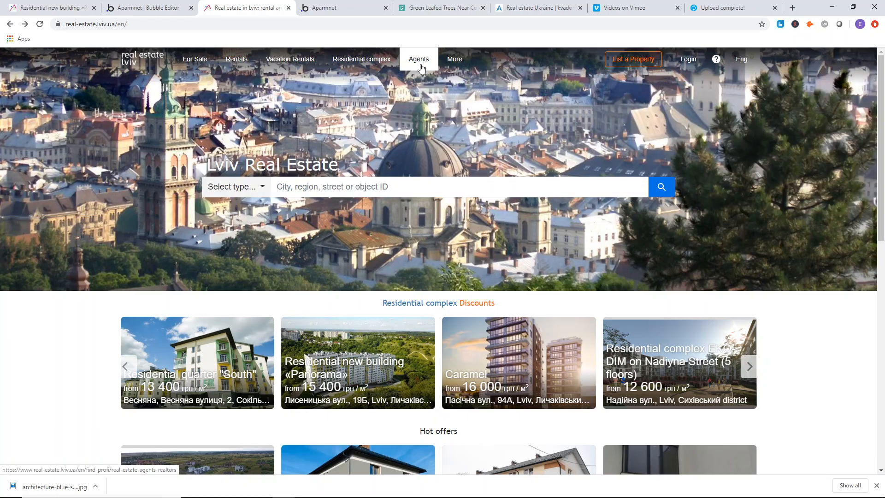
mouse_move(342, 65)
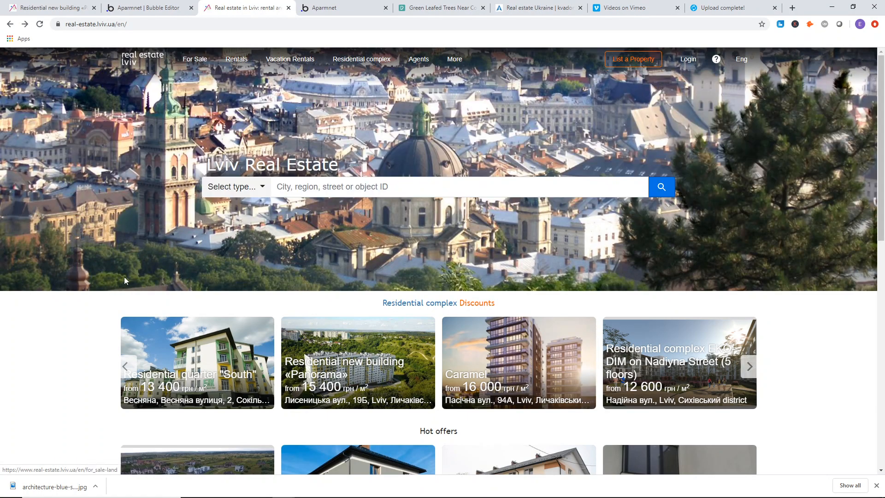
mouse_move(225, 60)
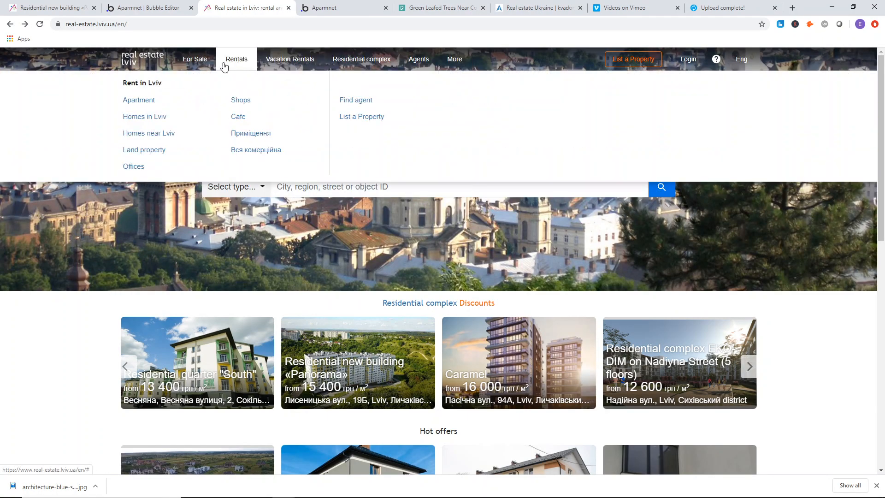
mouse_move(180, 63)
left_click(145, 8)
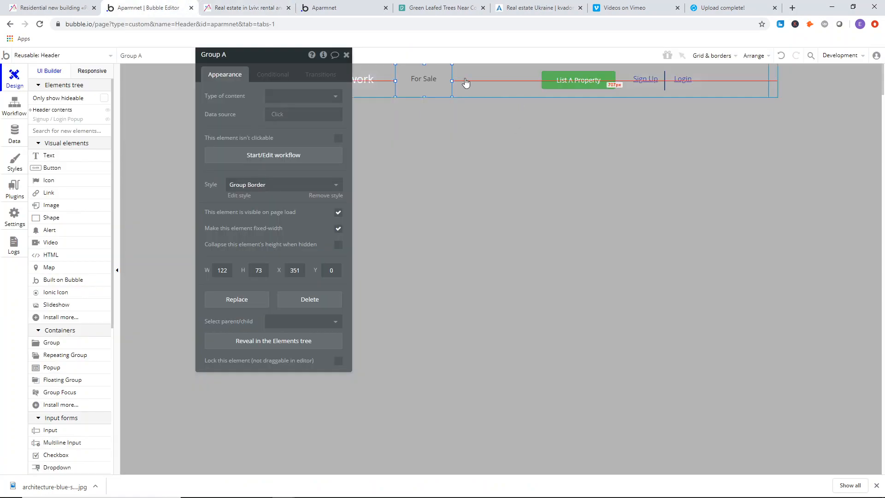
Change the For Sale text's font color to white, #FFFFFF.
left_click(426, 80)
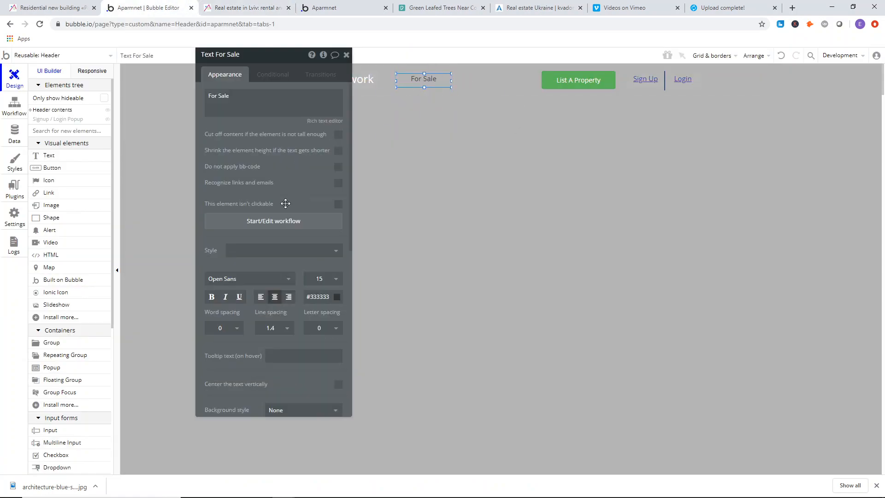
left_click(318, 297)
left_click_drag(317, 320, 293, 295)
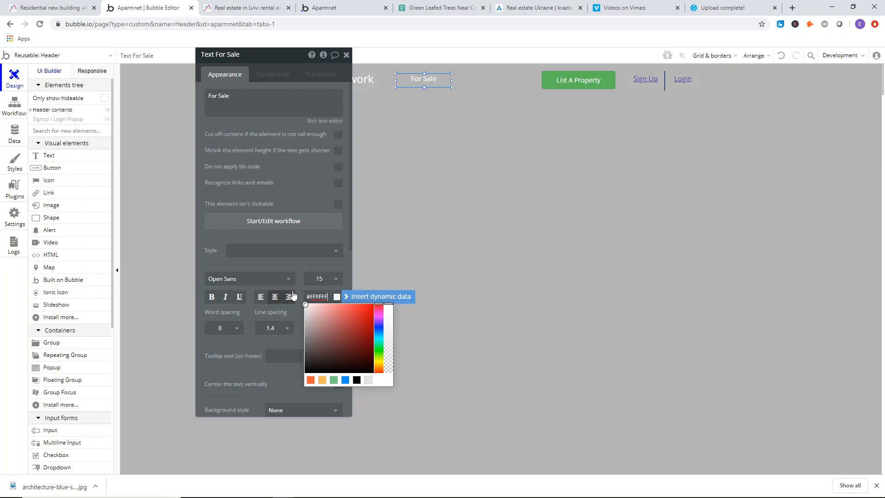
left_click(500, 223)
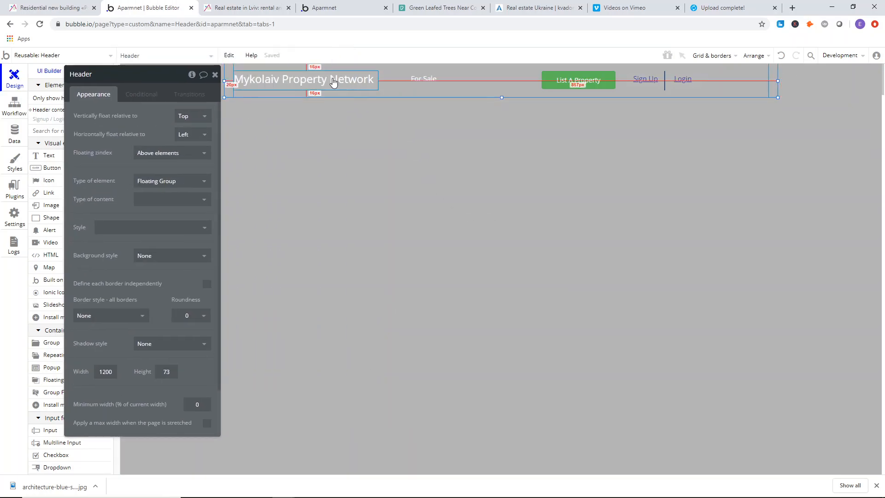
Move the group holding For Sale closer to the site title, at X 339, and rename it Group for sale.
left_click_drag(424, 93, 418, 93)
right_click(418, 94)
left_click(442, 206)
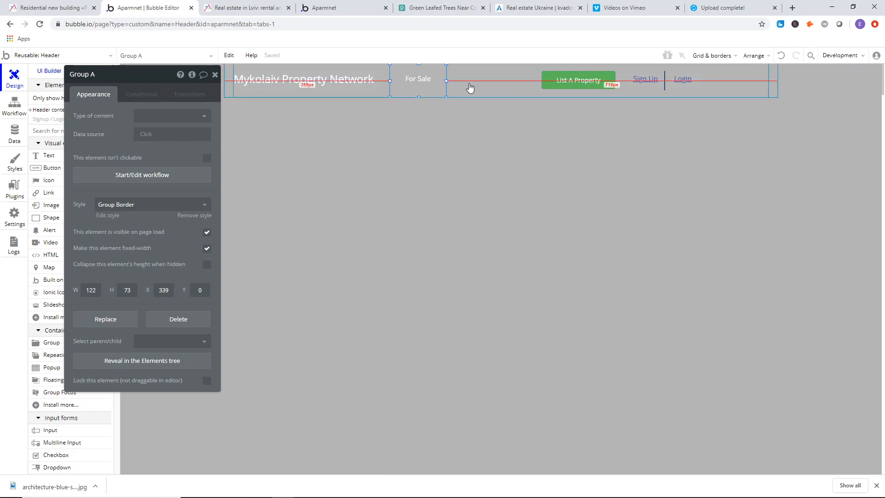
right_click(471, 90)
left_click(433, 92)
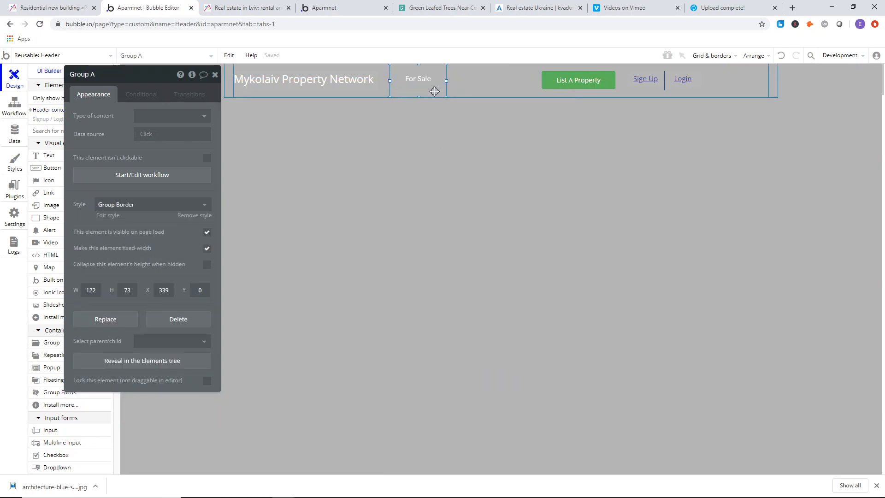
left_click(135, 80)
key("BackSpace")
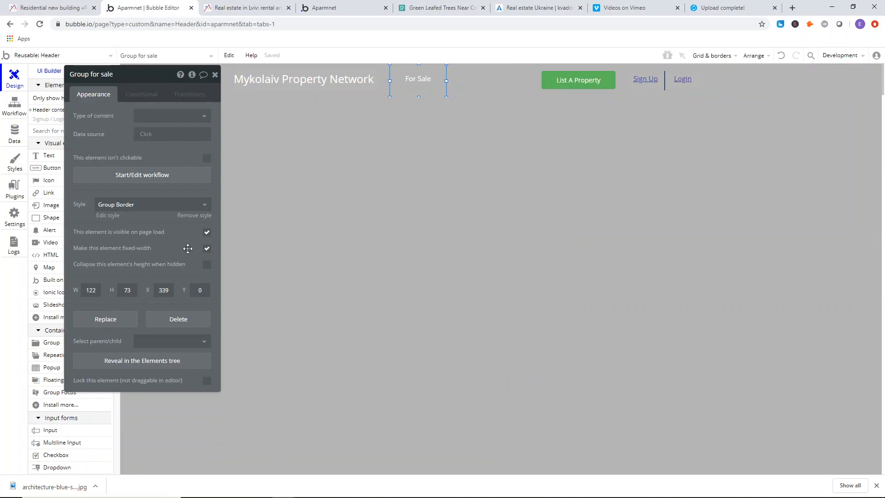
Add a condition to Group for sale that applies when This Group is hovered.
left_click(137, 96)
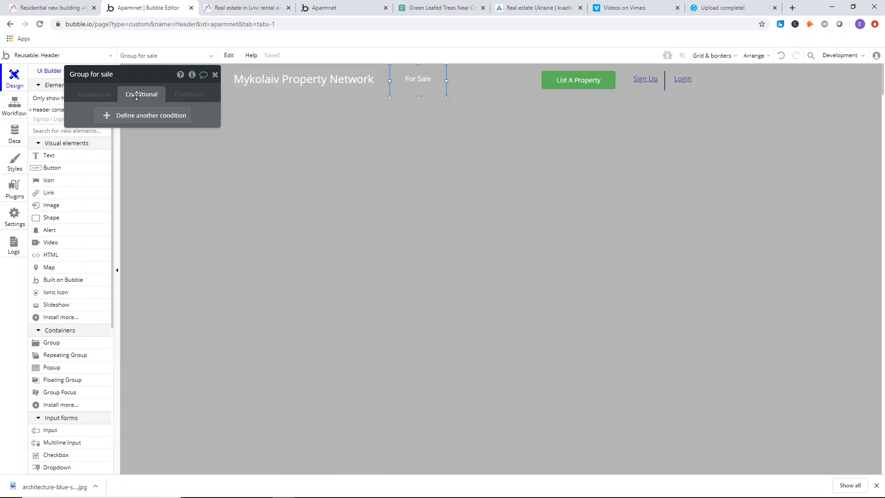
left_click(150, 121)
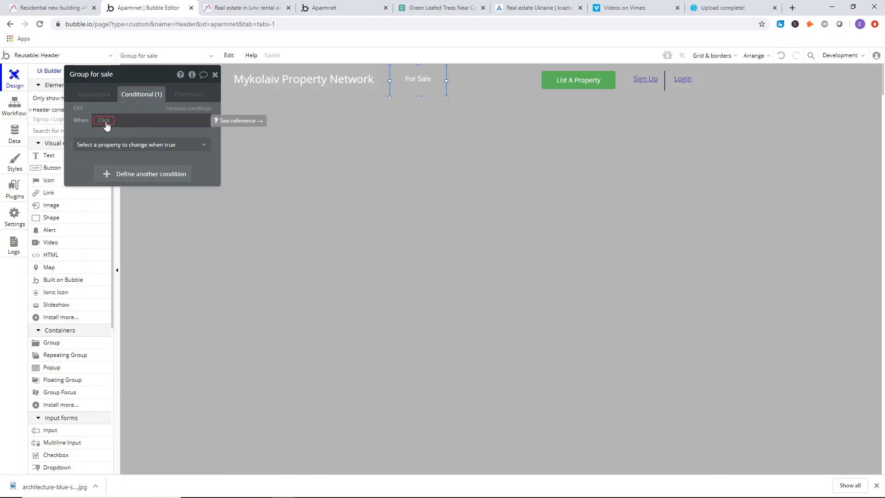
left_click(101, 95)
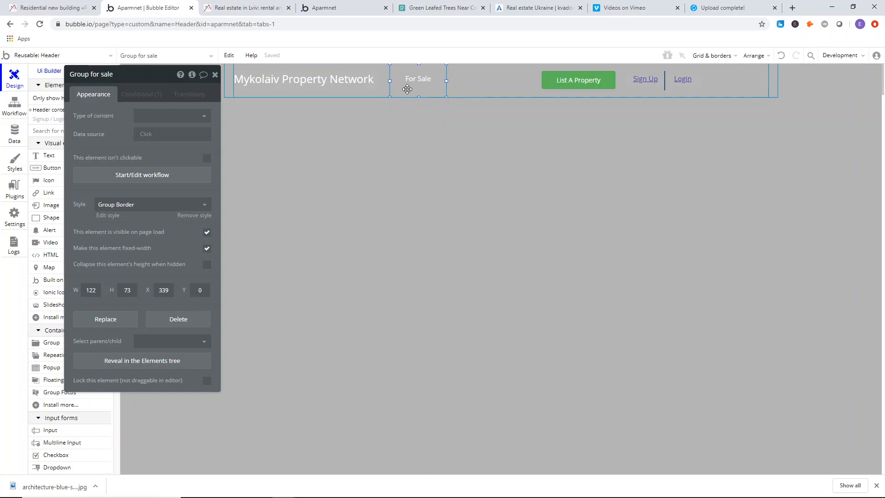
left_click(148, 95)
left_click(123, 121)
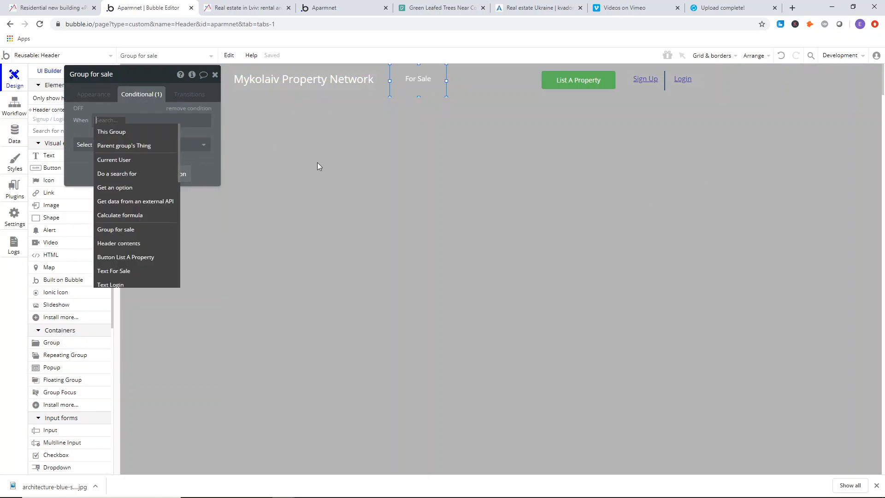
left_click(115, 132)
left_click(138, 146)
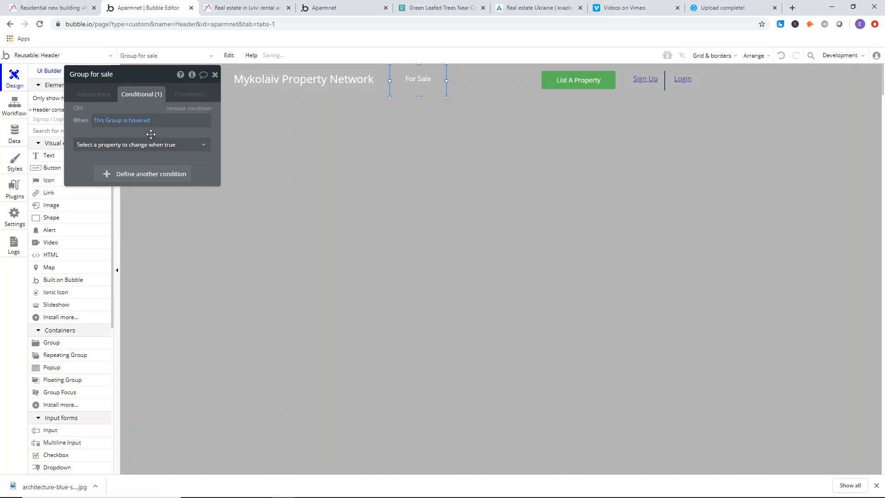
Make the hover condition give the group a flat color background style with background color #FFFFFF.
left_click(143, 145)
left_click(138, 214)
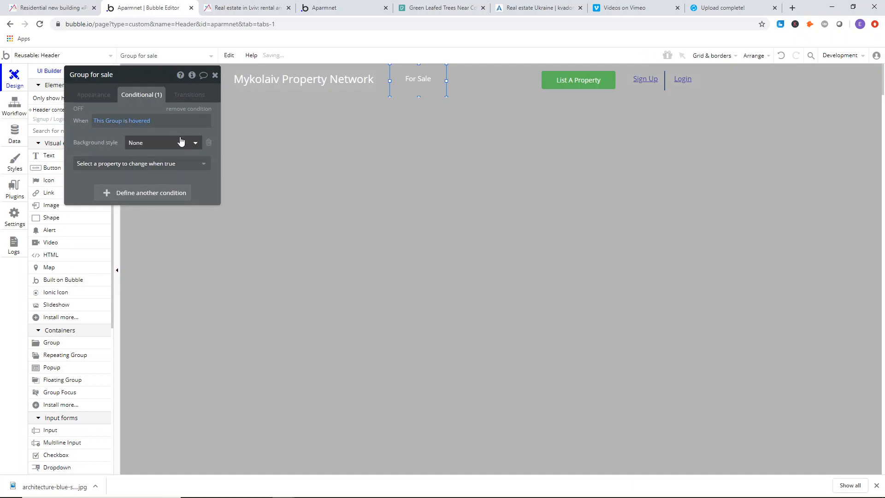
left_click(181, 143)
left_click(146, 172)
left_click(139, 164)
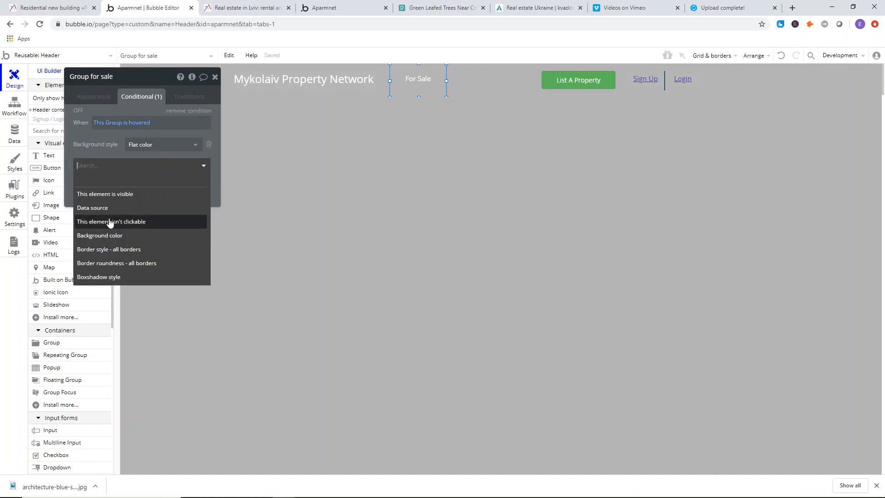
left_click(126, 237)
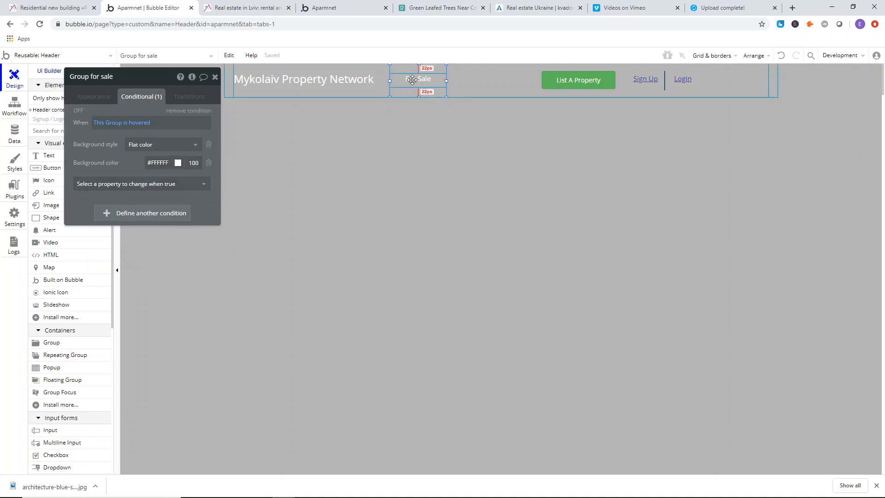
Add a condition to the For Sale text that applies when Group for sale is hovered.
left_click(413, 84)
left_click(156, 124)
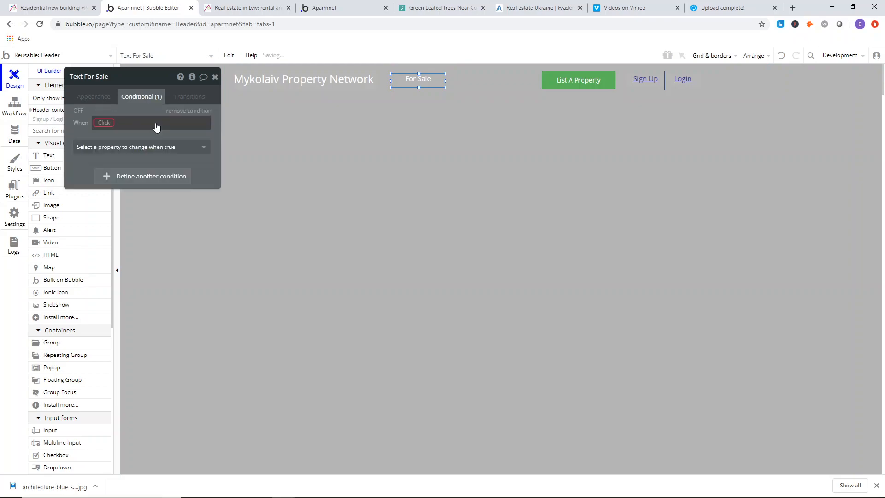
left_click(105, 123)
left_click(123, 232)
Make the text's hover condition change its font color to a dark shade chosen in the color picker.
left_click(144, 147)
left_click(134, 147)
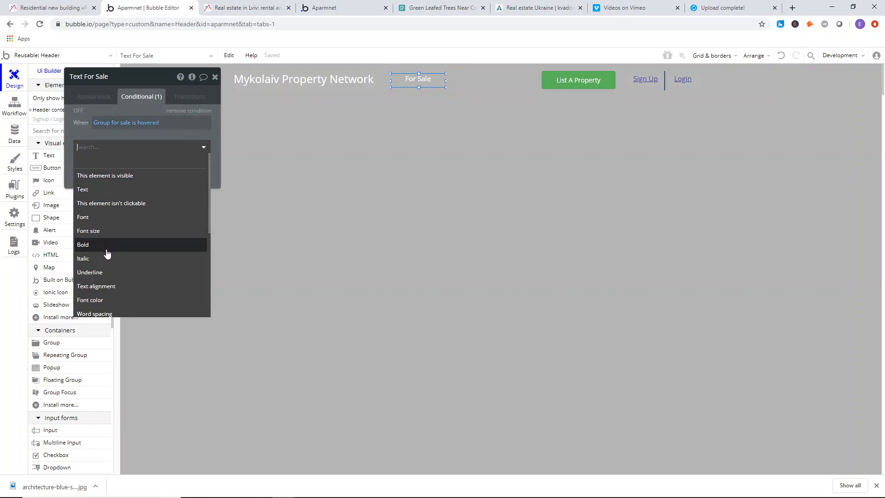
left_click(108, 300)
left_click(178, 146)
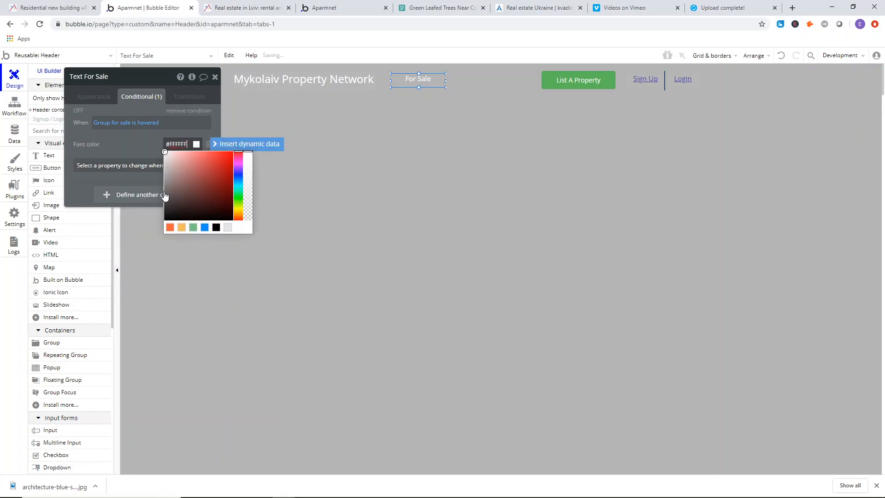
left_click(167, 162)
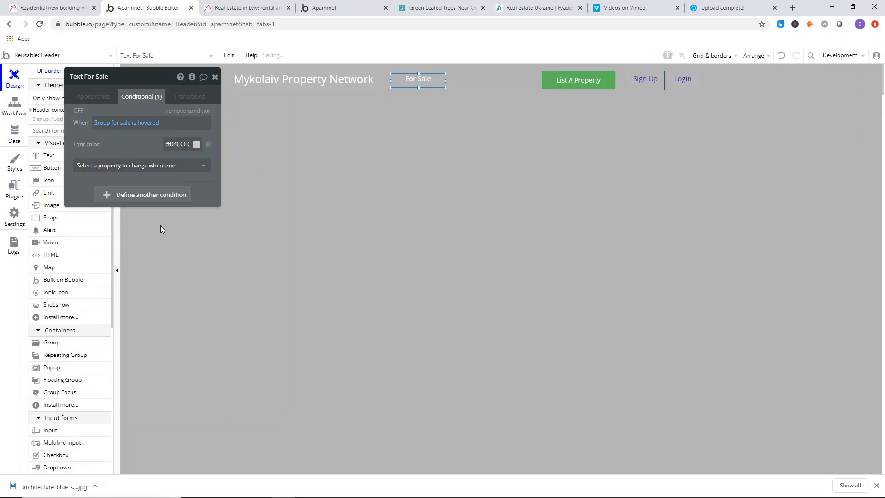
left_click(170, 149)
left_click_drag(169, 180, 156, 226)
left_click(130, 148)
left_click(95, 97)
left_click(262, 144)
left_click(403, 94)
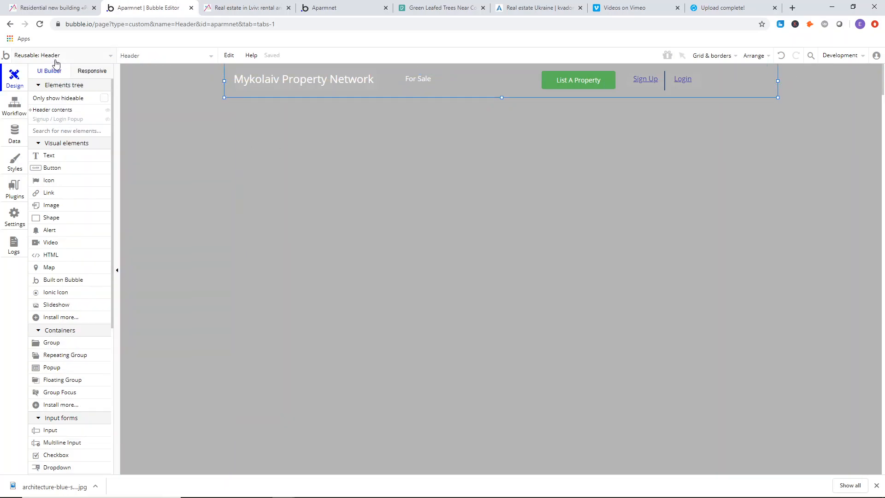
Switch the editor from the reusable Header to the index page and preview it in the browser.
left_click(55, 57)
left_click(87, 87)
left_click(259, 8)
left_click(316, 6)
left_click(312, 57)
left_click_drag(334, 3, 249, 7)
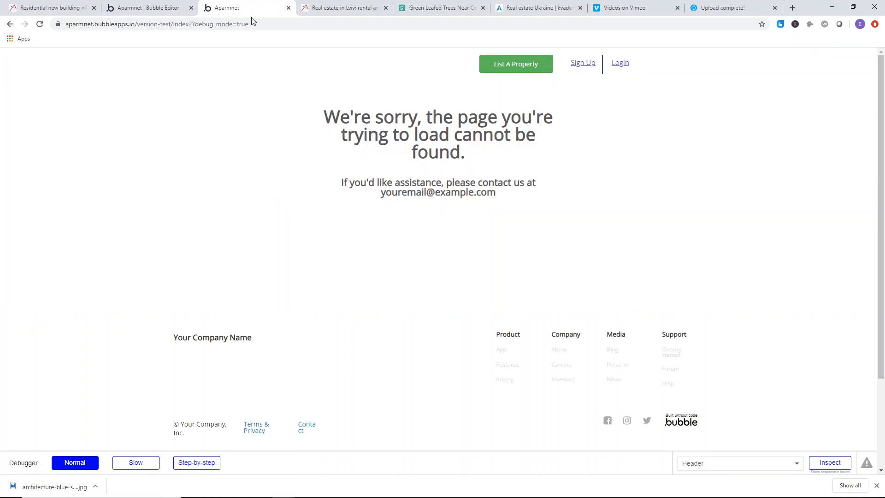
left_click(148, 8)
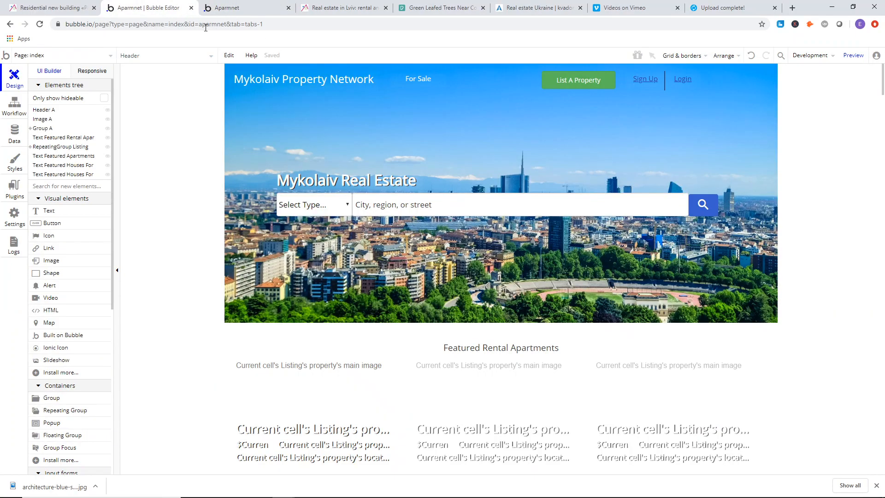
left_click(850, 54)
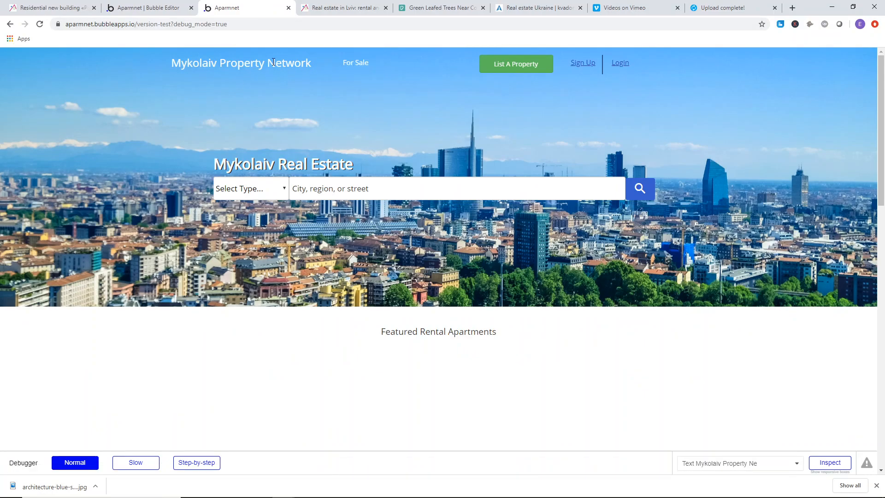
Compare the previewed page's For Sale header item with the navigation menu on the Lviv reference site.
left_click(163, 6)
left_click(227, 6)
left_click(325, 7)
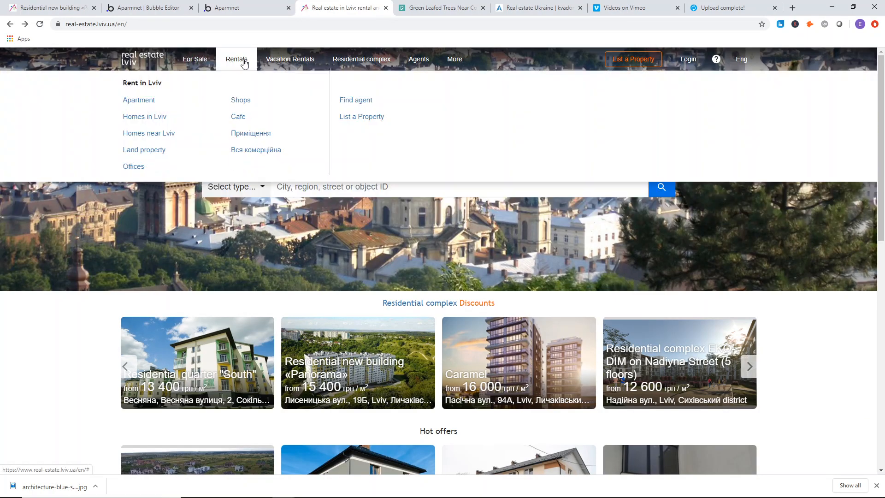
left_click(268, 7)
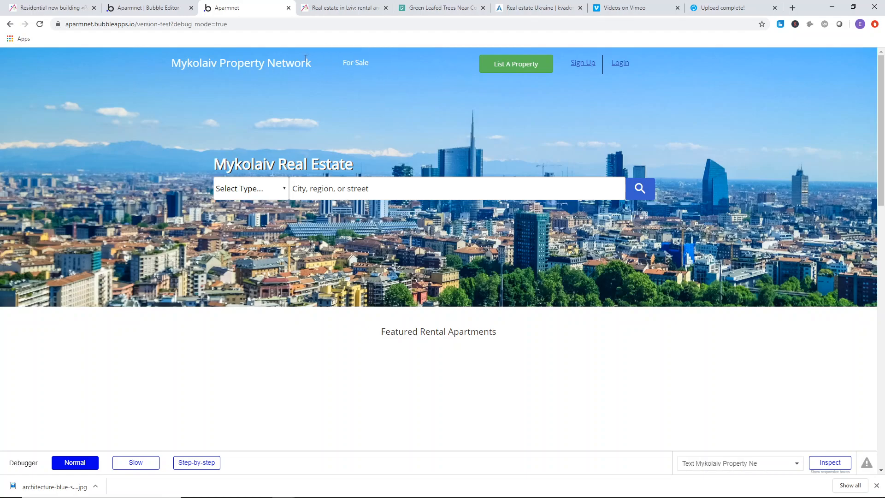
Return to the Bubble editor, open the reusable Header element and extend its height to 208 px.
double_click(349, 63)
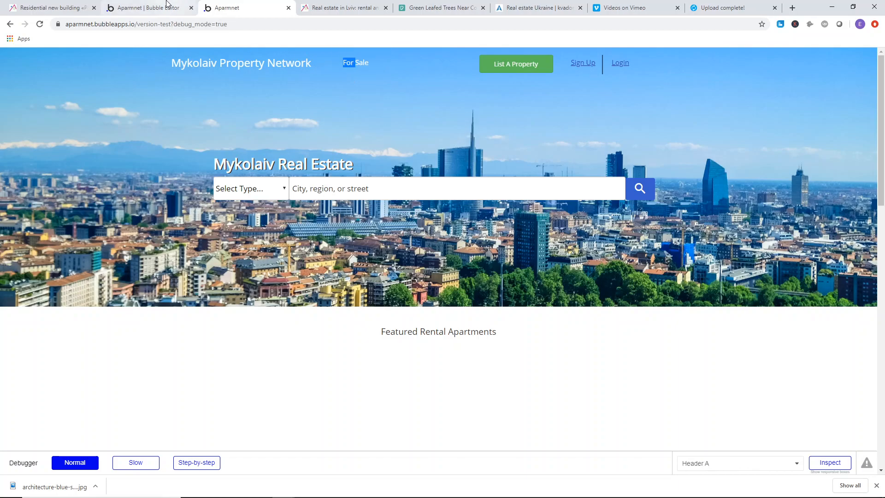
left_click(147, 8)
left_click(56, 56)
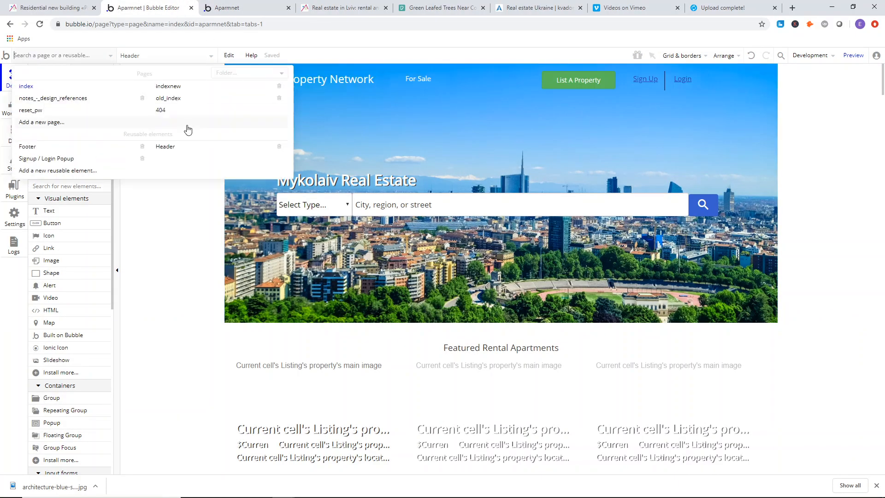
left_click(163, 147)
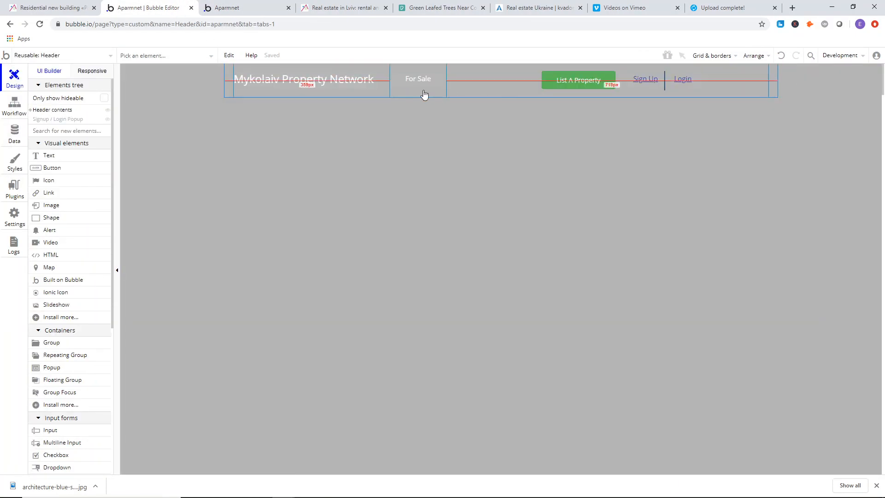
left_click(227, 87)
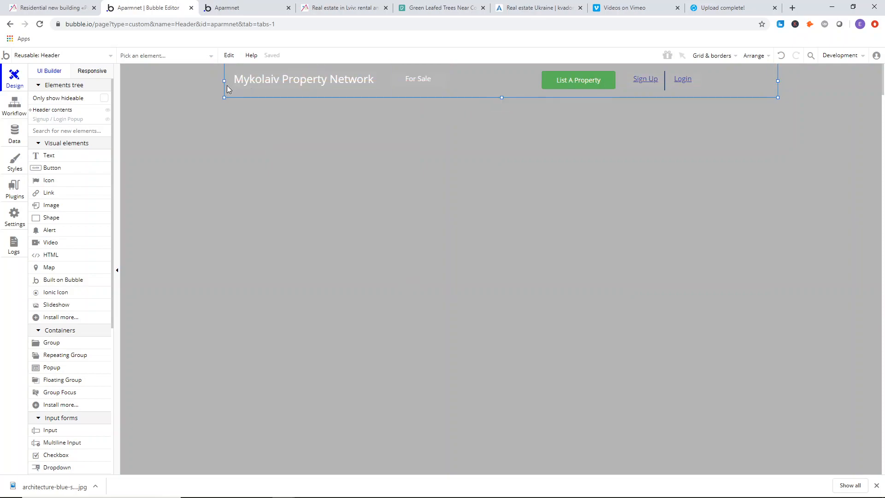
left_click_drag(504, 98, 499, 160)
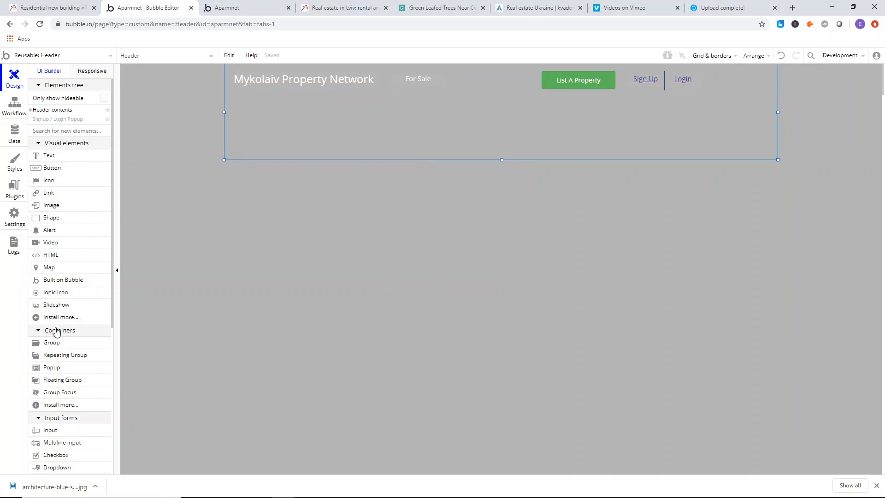
Draw a group about 326 by 115 px directly below For Sale, aligned with the start of that item's group.
left_click(63, 347)
left_click_drag(409, 119, 540, 151)
left_click_drag(465, 105, 463, 98)
mouse_move(382, 124)
left_mouse_down()
mouse_move(403, 125)
mouse_move(391, 126)
left_mouse_up()
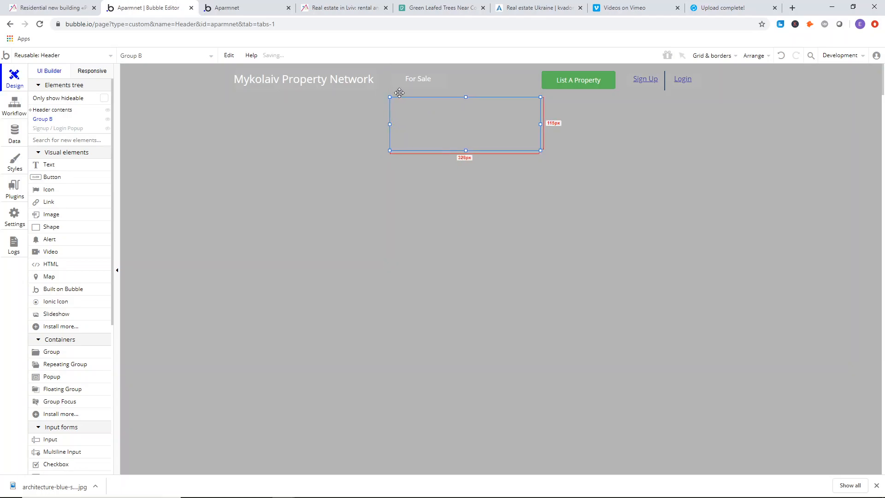
Rename the new group below For Sale to "Group for sale options".
double_click(397, 122)
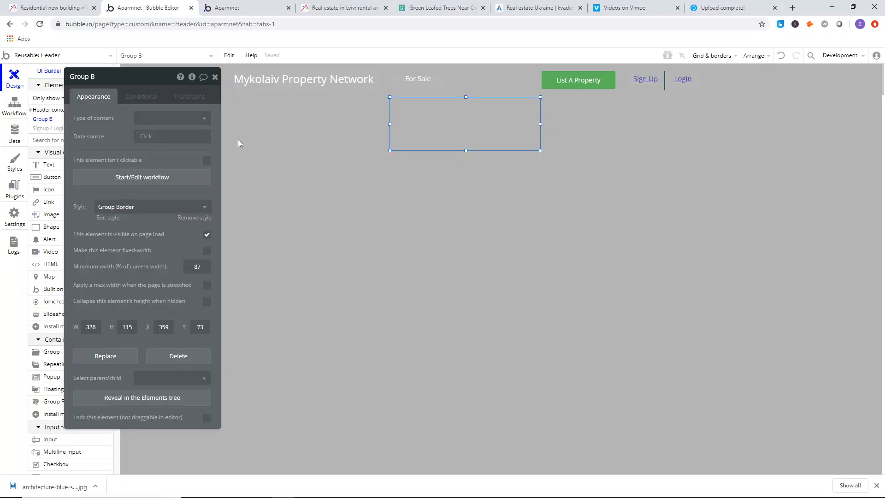
left_click_drag(145, 85, 143, 82)
left_click(143, 77)
key("BackSpace")
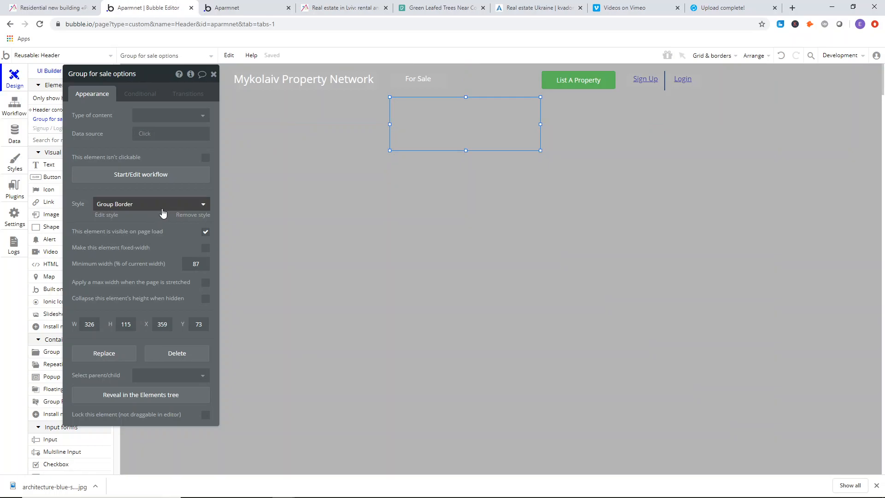
Remove the style from Group for sale options and give it a flat white background.
left_click(188, 215)
left_click(173, 233)
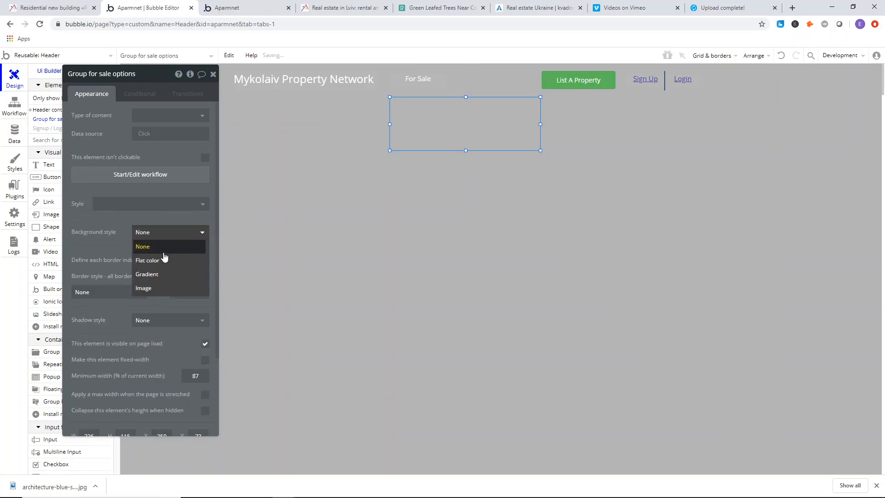
left_click(166, 256)
left_click(407, 209)
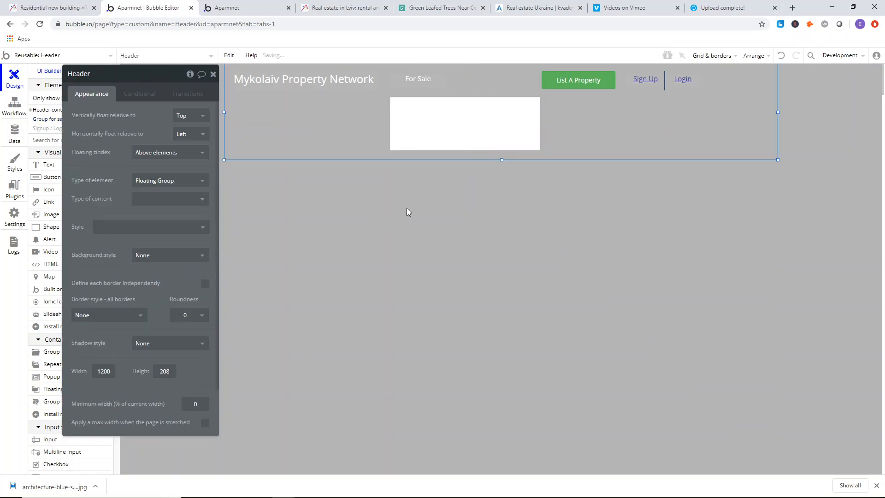
left_click(411, 119)
left_click(213, 74)
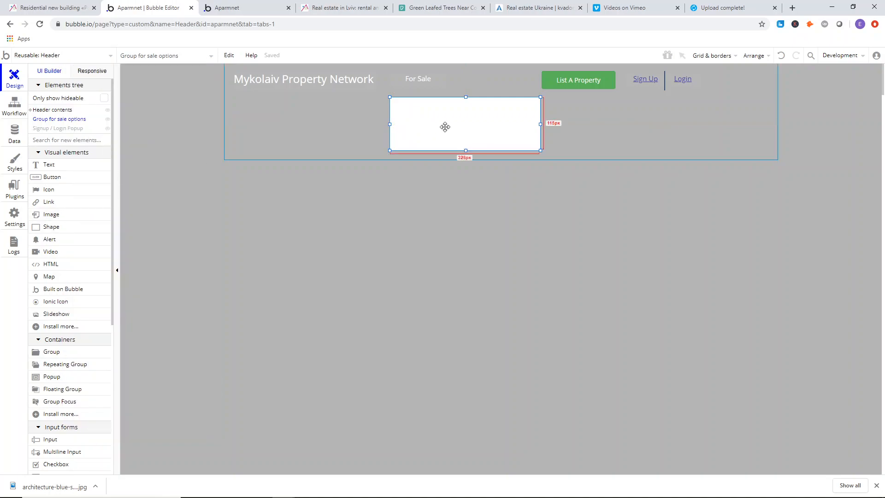
Add a text element reading "Apartments" near the top of the white group, remove its style and set its font size to 15.
left_click(59, 169)
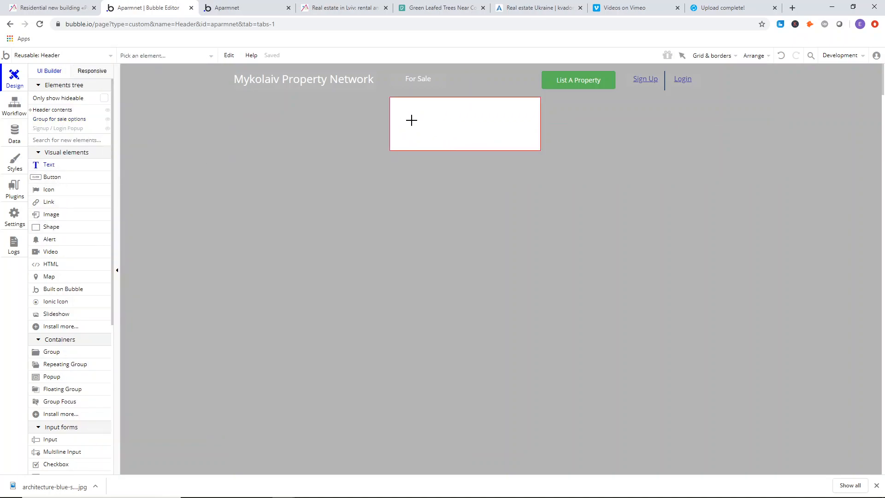
left_click_drag(401, 103, 515, 119)
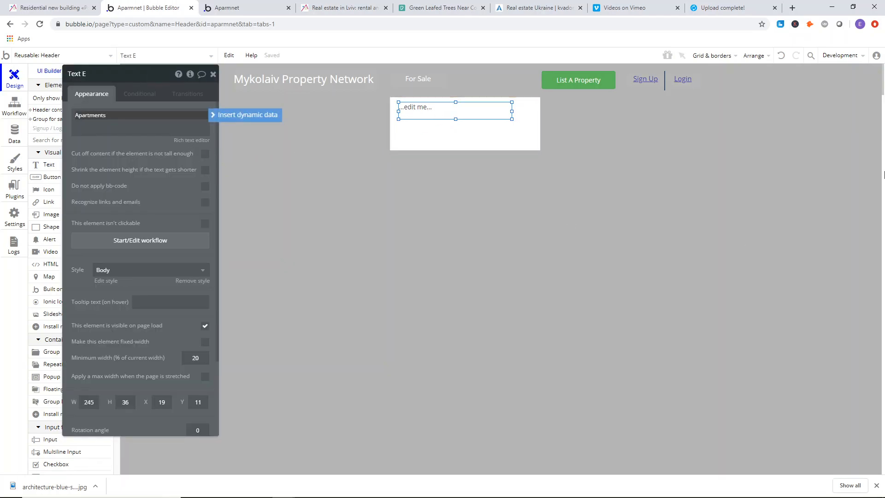
left_click(429, 134)
left_click(427, 111)
left_click(193, 280)
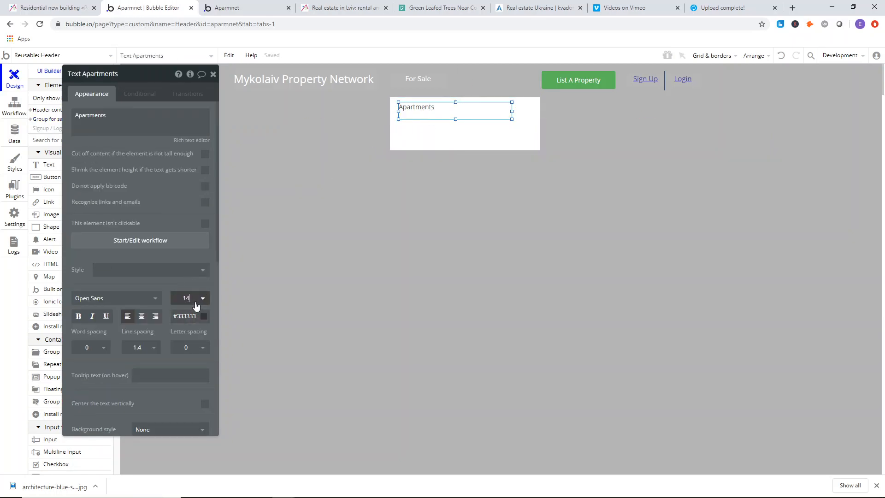
left_click(196, 299)
key("Return")
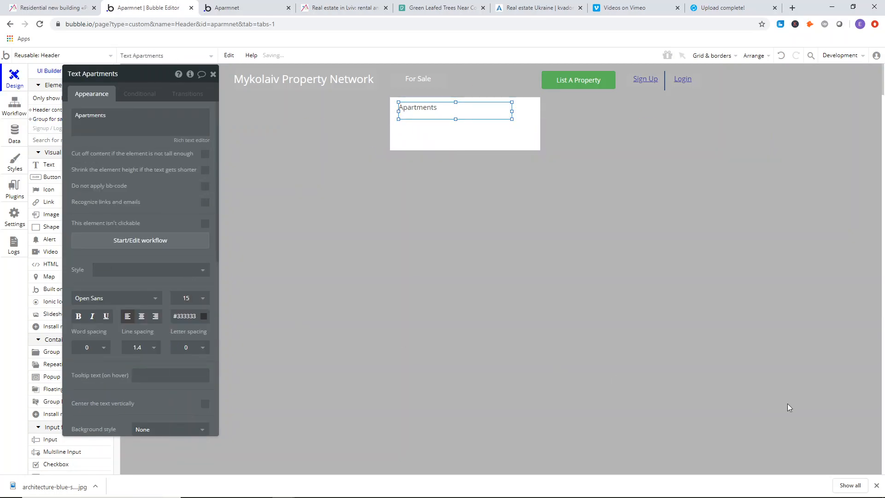
Duplicate the Apartments text, place the copy below it and change its wording to "Houses".
right_click(456, 111)
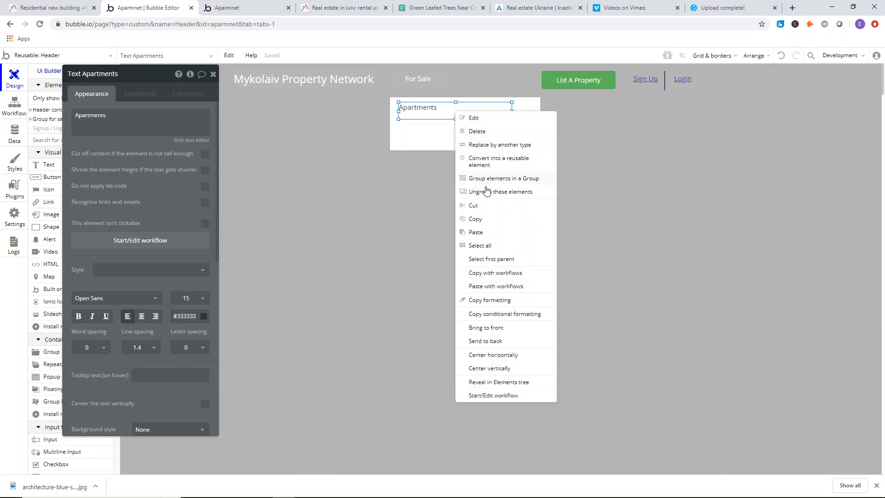
left_click(480, 222)
right_click(450, 136)
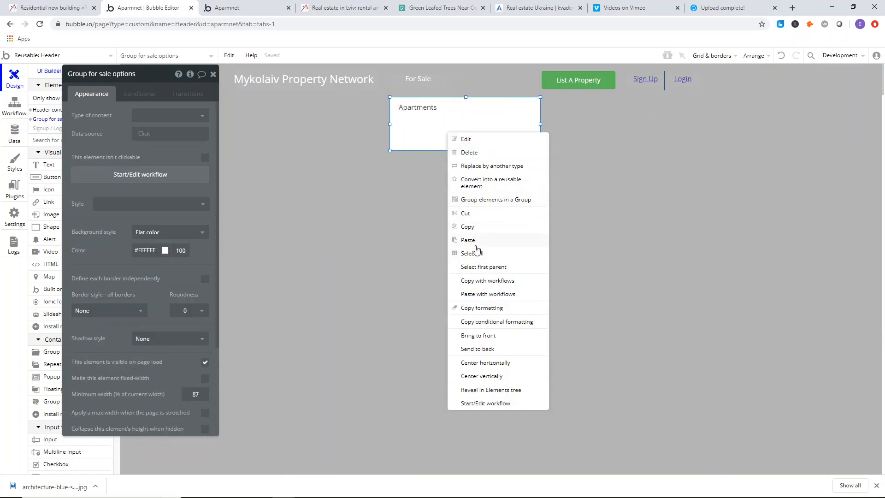
left_click(475, 244)
left_click_drag(425, 113, 425, 135)
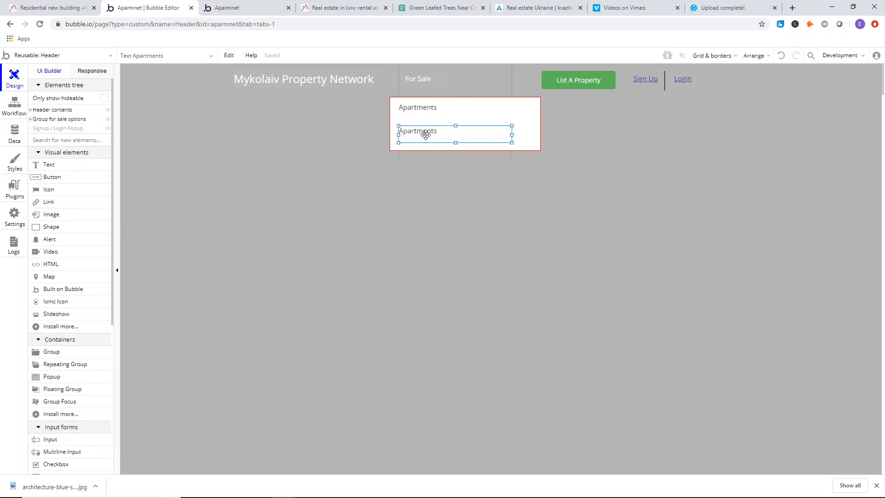
double_click(426, 135)
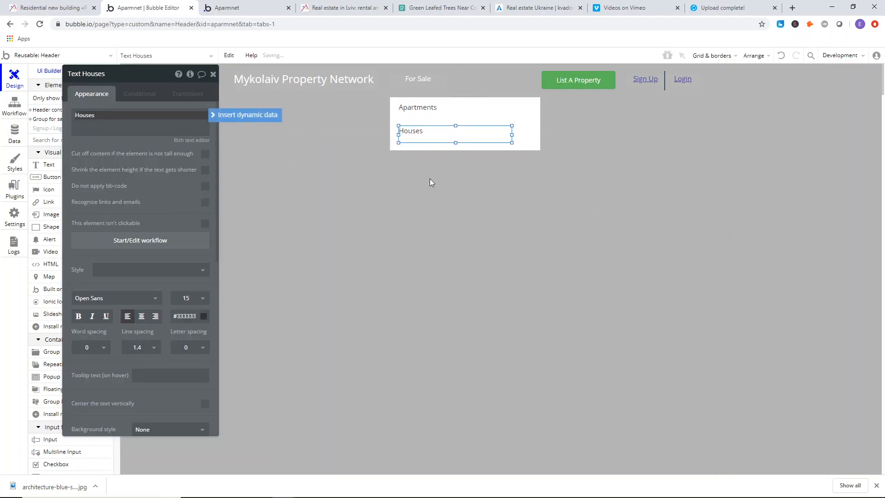
Move the Houses text closer to Apartments and shorten the white group around the two entries.
left_click_drag(420, 134, 465, 144)
left_click(466, 151)
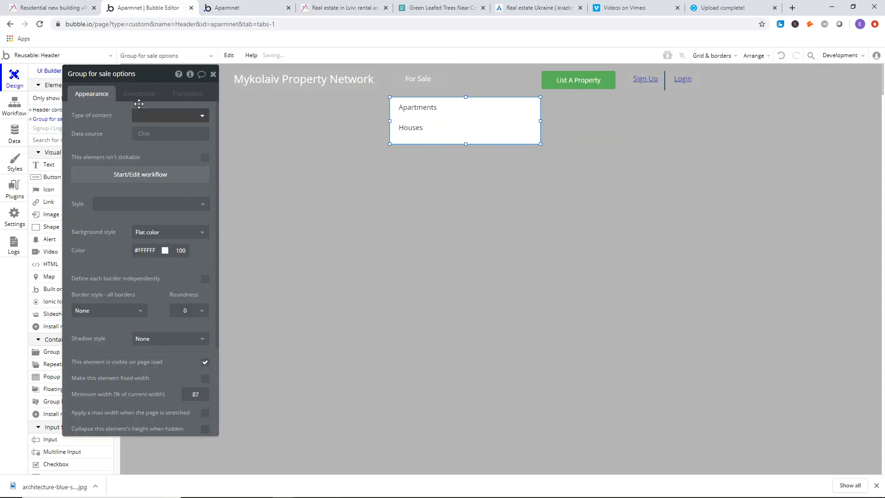
left_click(213, 74)
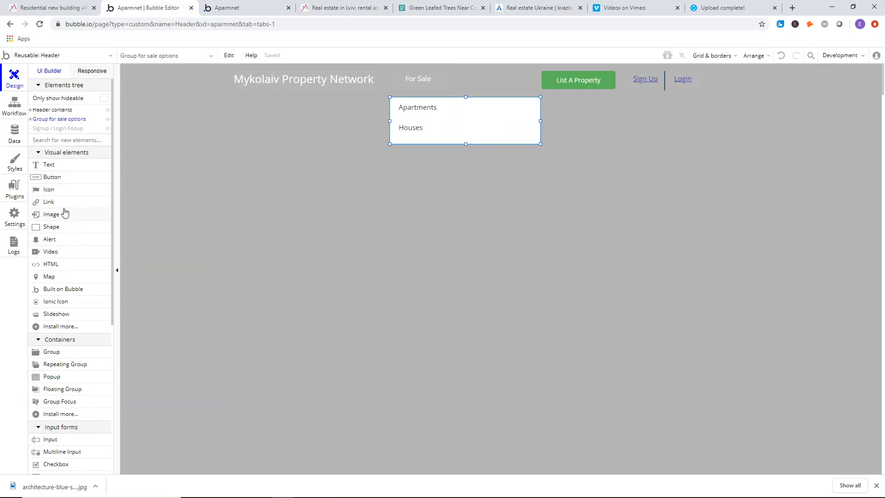
Draw a 2 px thin divider shape between Apartments and Houses across the group's width, and shorten the group to about 89 px.
left_click(62, 231)
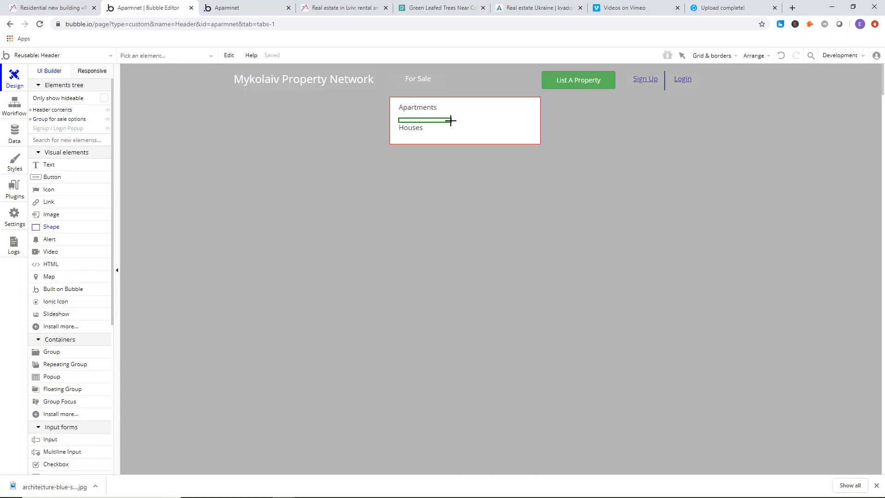
left_click_drag(473, 118, 474, 118)
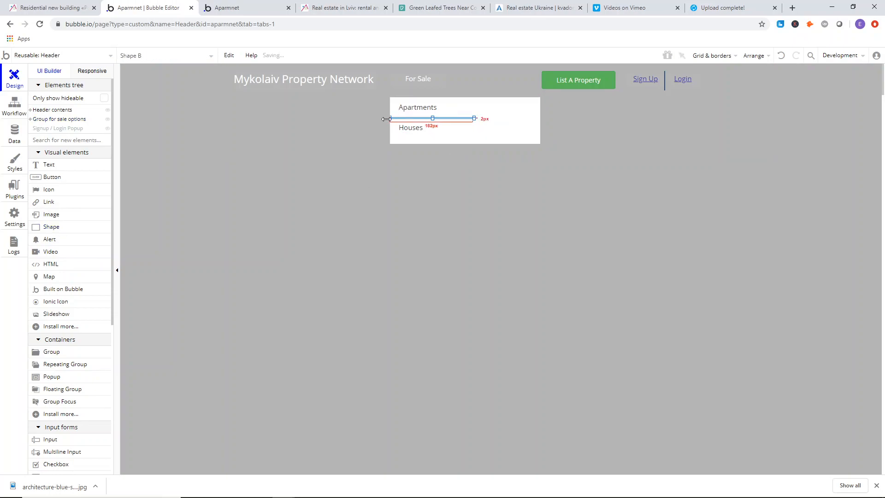
left_click(573, 215)
left_click(463, 139)
left_click_drag(467, 143, 467, 138)
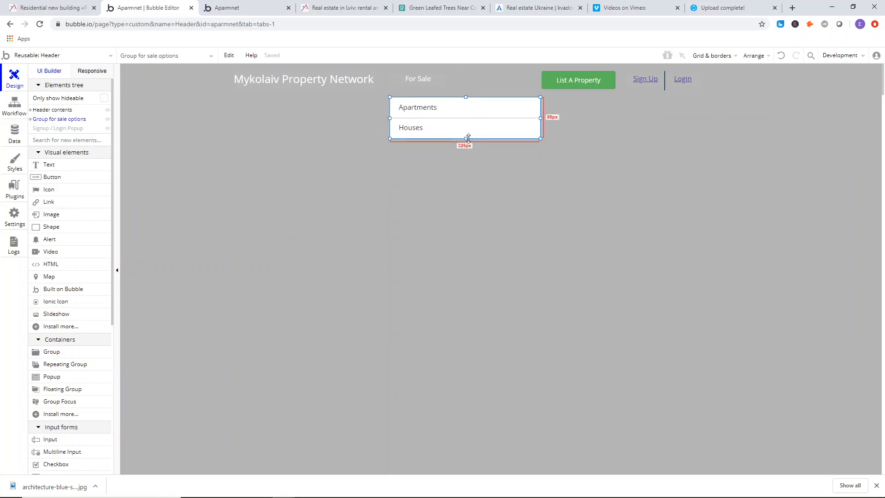
Wrap the Apartments text in its own group and stretch that group over the whole upper row, about 326 by 44 px.
left_click(438, 109)
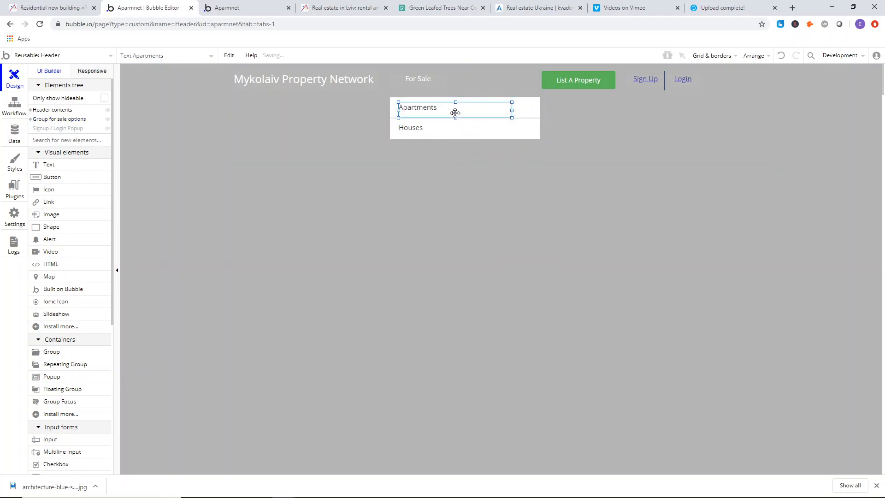
right_click(455, 114)
left_click(487, 183)
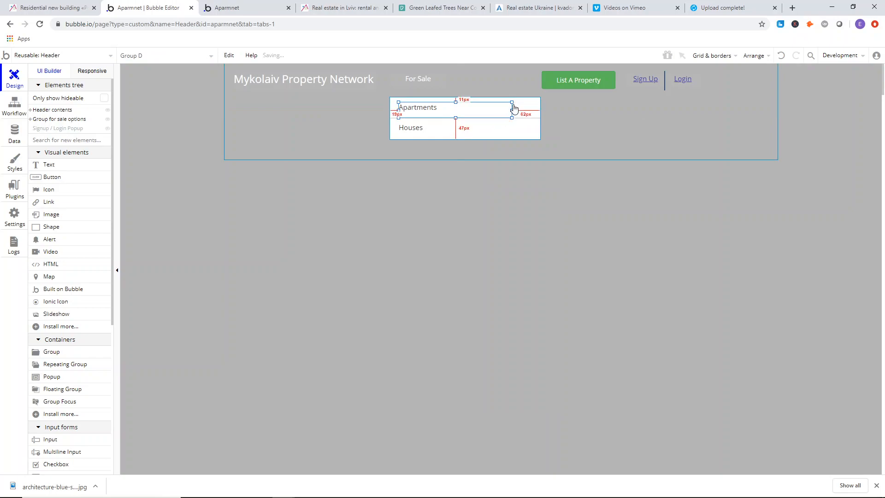
left_click_drag(512, 102, 543, 99)
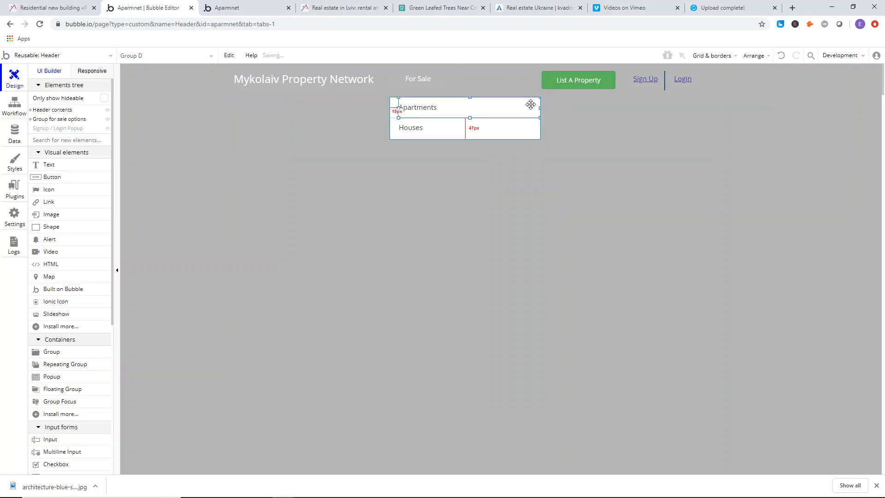
left_click_drag(399, 108, 382, 108)
double_click(444, 100)
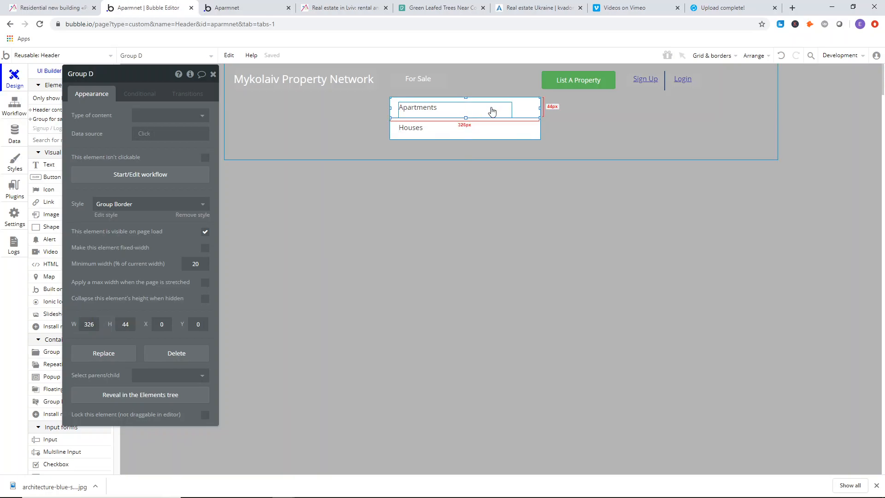
Reduce the Apartments text element's height and center it vertically within its row group.
left_click(509, 108)
left_click(518, 106)
left_click(474, 113)
left_click_drag(456, 118, 456, 114)
right_click(456, 112)
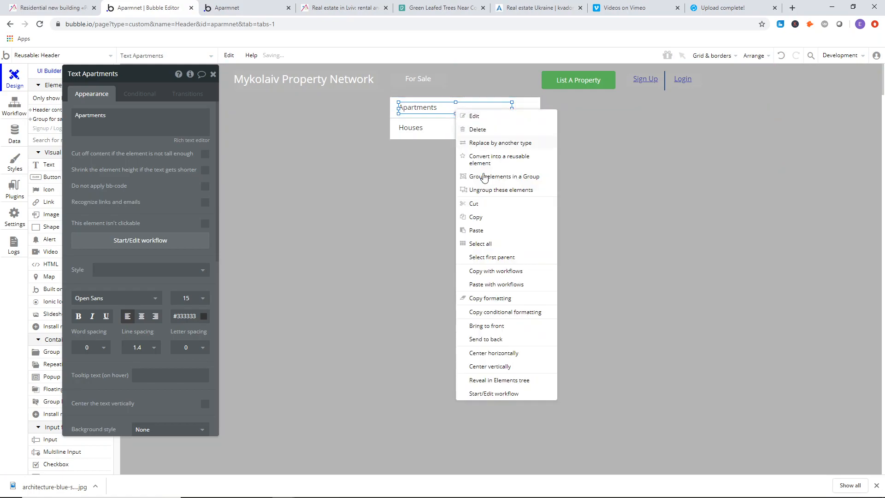
left_click(493, 367)
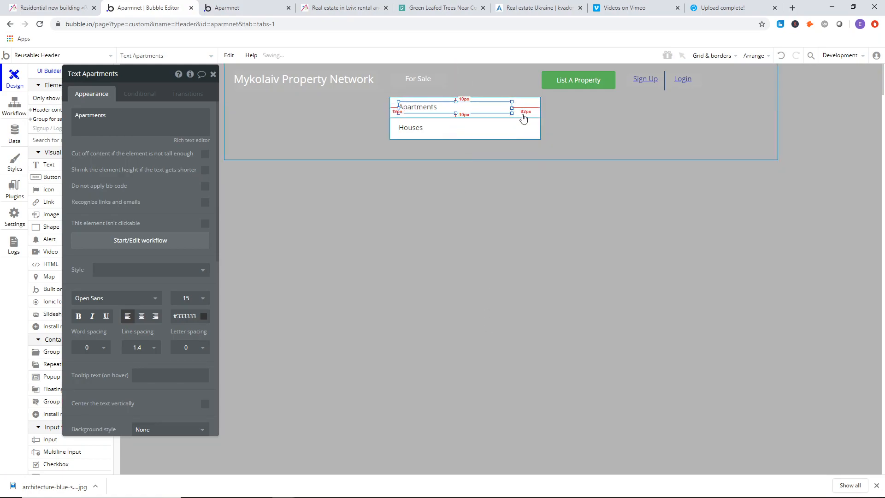
Replace the Houses text with a pasted copy of the Apartments row group, fitted directly below the original row.
left_click(524, 114)
right_click(523, 114)
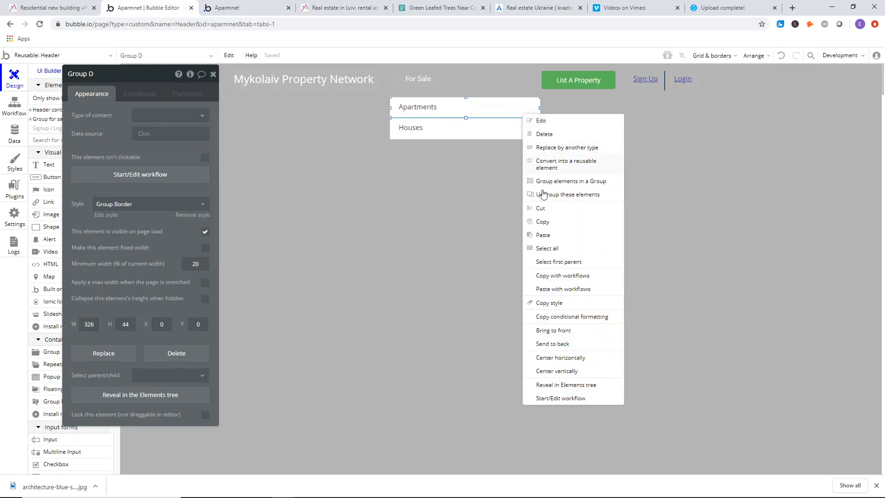
left_click(542, 228)
left_click(406, 131)
key("Delete")
right_click(423, 131)
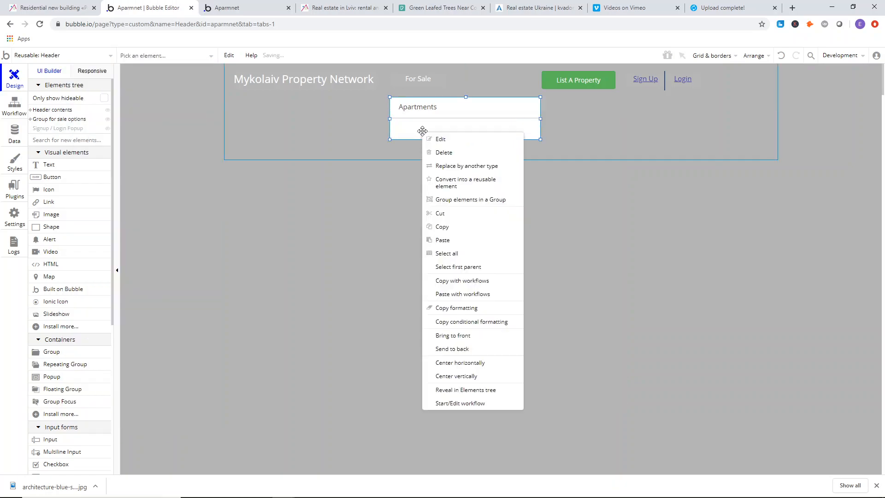
left_click(442, 239)
left_click_drag(480, 115, 465, 138)
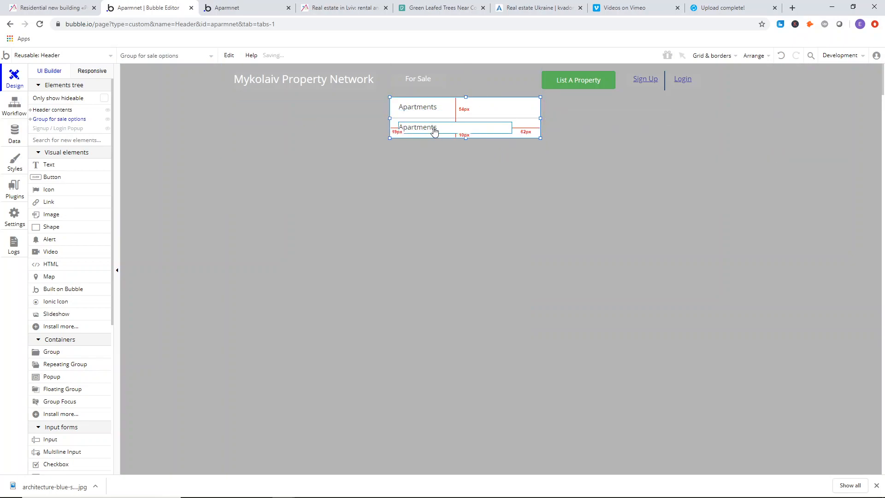
Rename the lower row group to "Group houses for sale".
double_click(524, 127)
key("BackSpace")
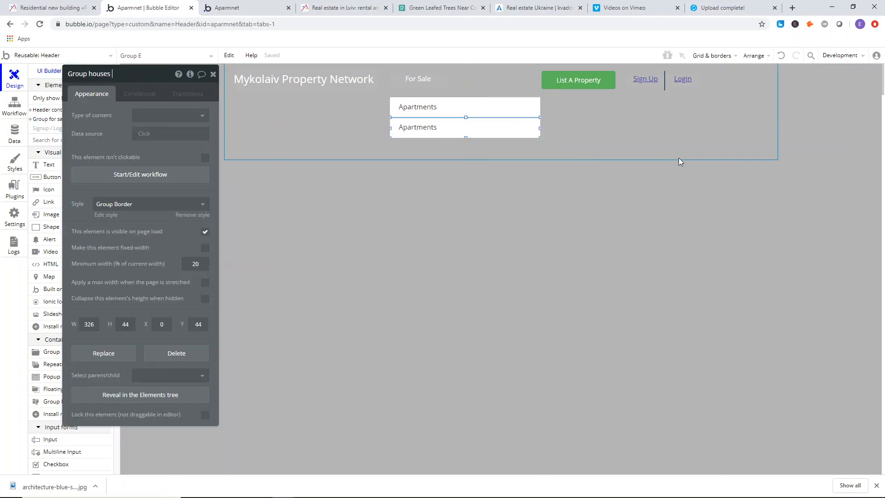
type("houses for slae")
key("Return")
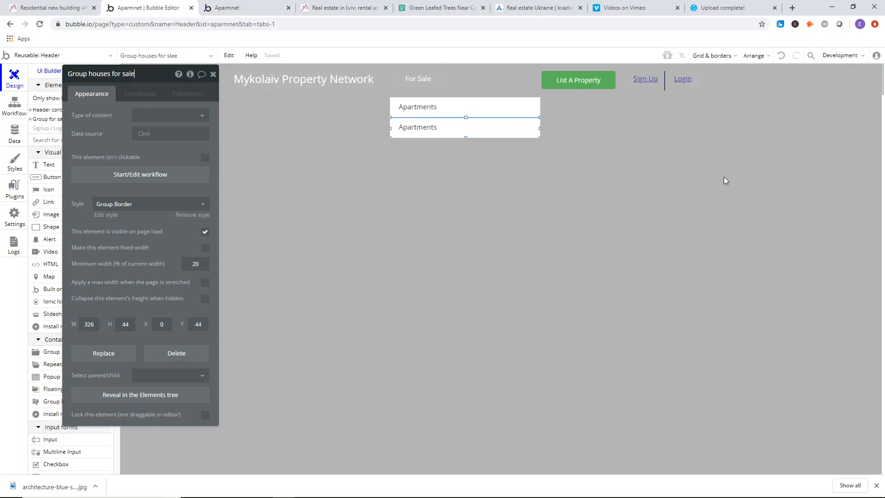
Change the text in the lower dropdown row from Apartments to "Houses".
left_click(484, 107)
left_click(534, 110)
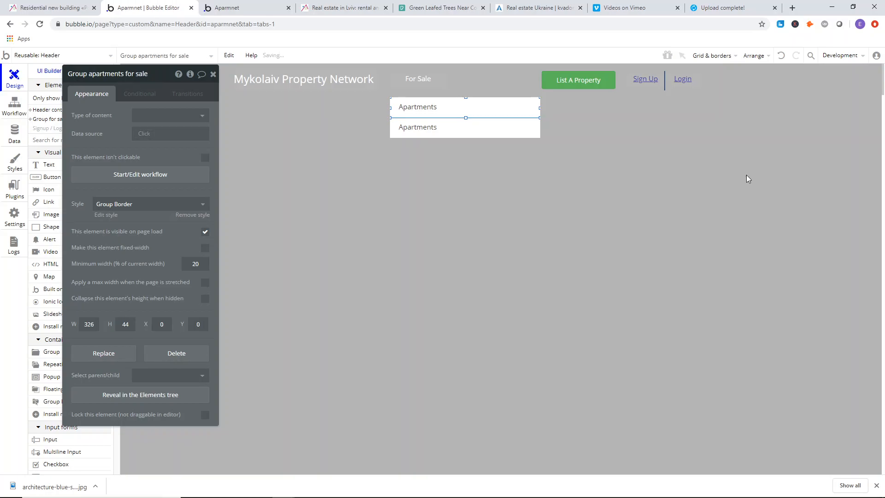
left_click(408, 128)
left_click(205, 116)
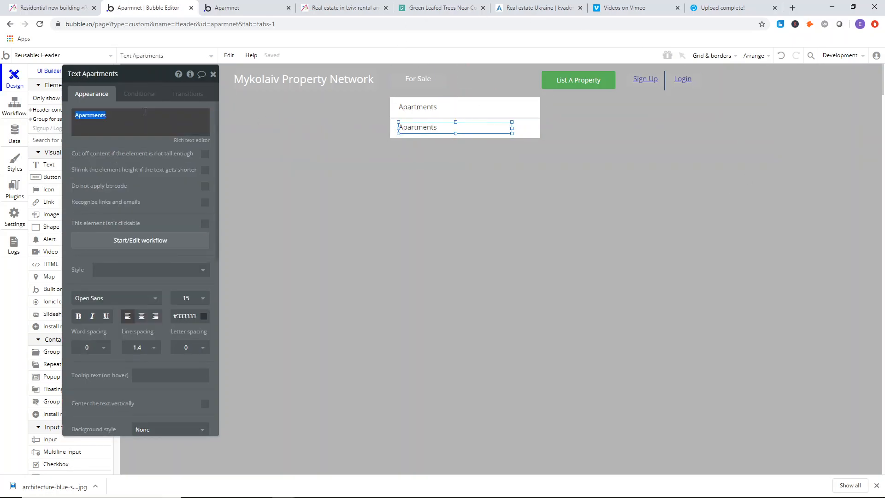
key("ctrl+a")
type("z")
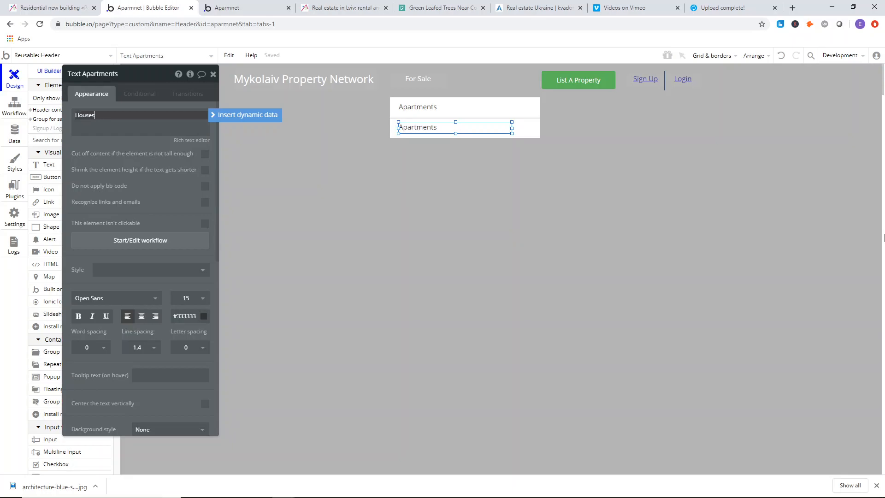
Switch to the Lviv reference site and examine how its menu entries are highlighted on hover.
left_click(244, 8)
left_click(343, 8)
mouse_move(223, 67)
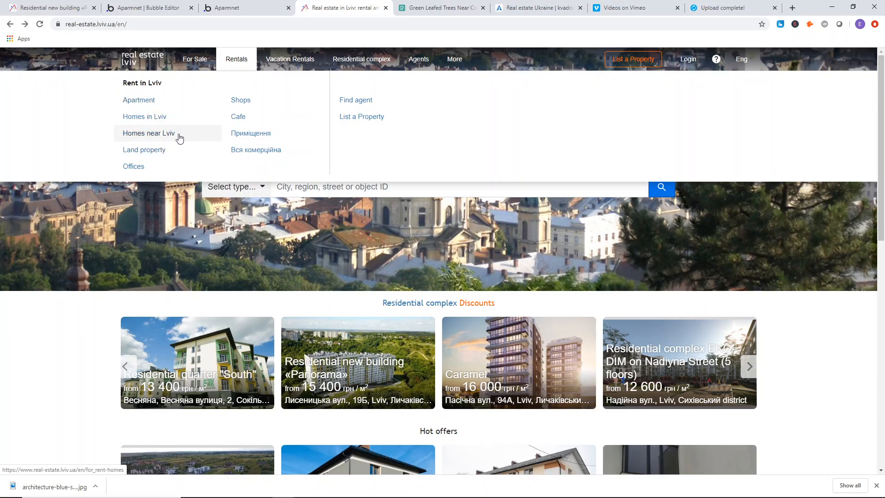
left_click(202, 8)
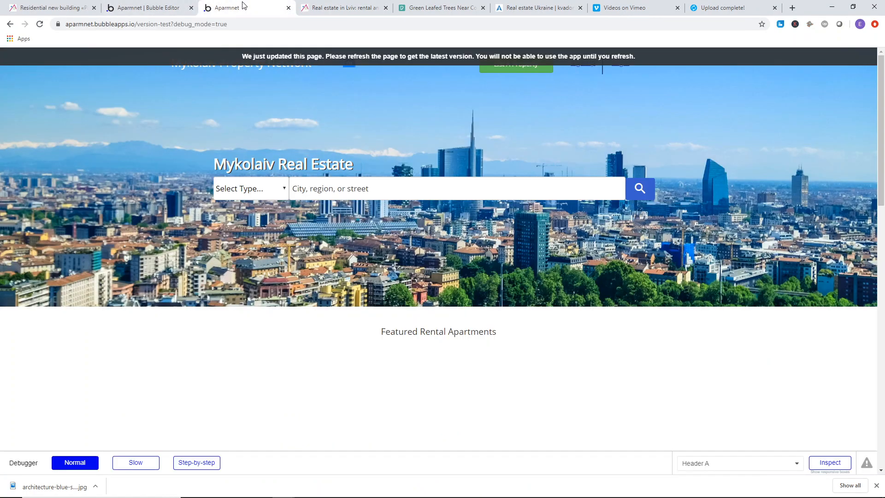
Return to the Bubble editor and add a condition to Group apartments for sale for when This Group is hovered.
left_click(177, 8)
left_click(510, 109)
left_click(518, 108)
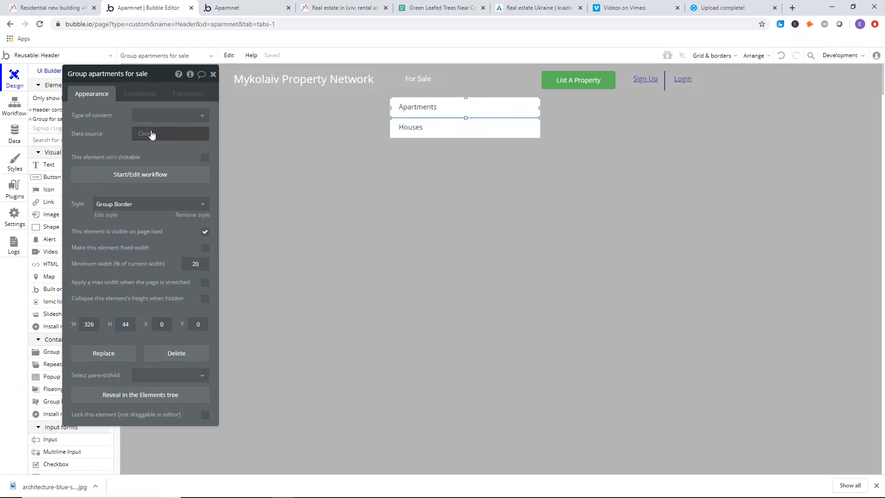
left_click(135, 97)
left_click(127, 114)
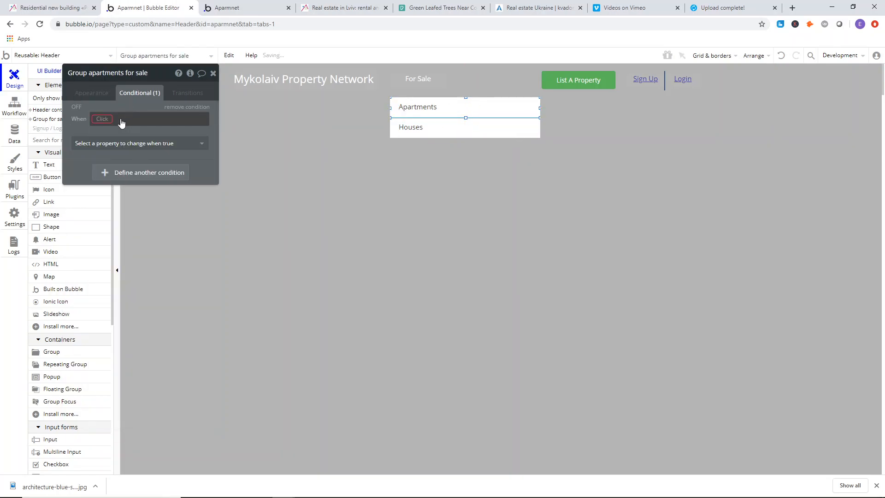
left_click(111, 120)
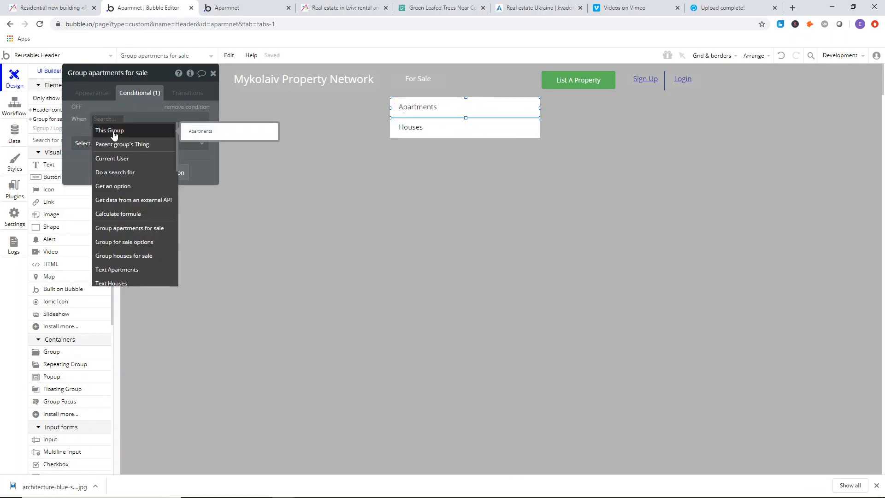
left_click(114, 134)
left_click(124, 143)
Make the Apartments row group's hover condition apply a flat light gray background color.
left_click(120, 143)
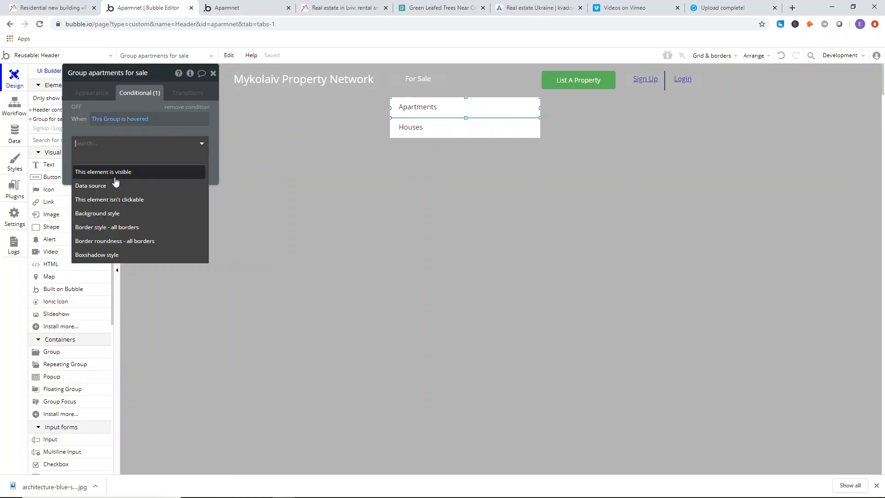
left_click(115, 214)
left_click(151, 143)
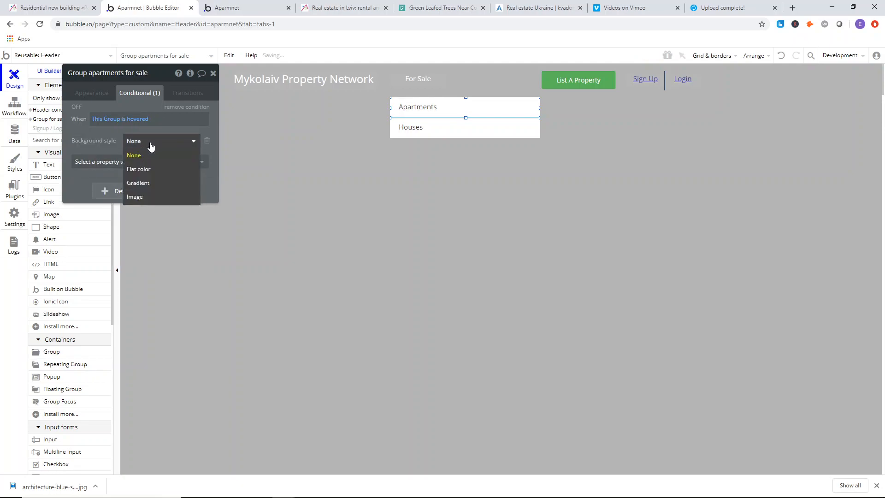
left_click(144, 169)
left_click(122, 163)
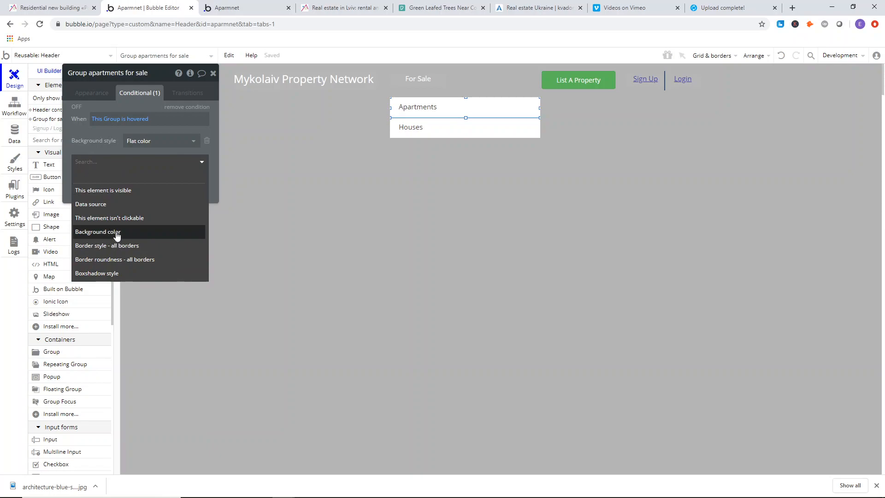
left_click(116, 232)
left_click(152, 159)
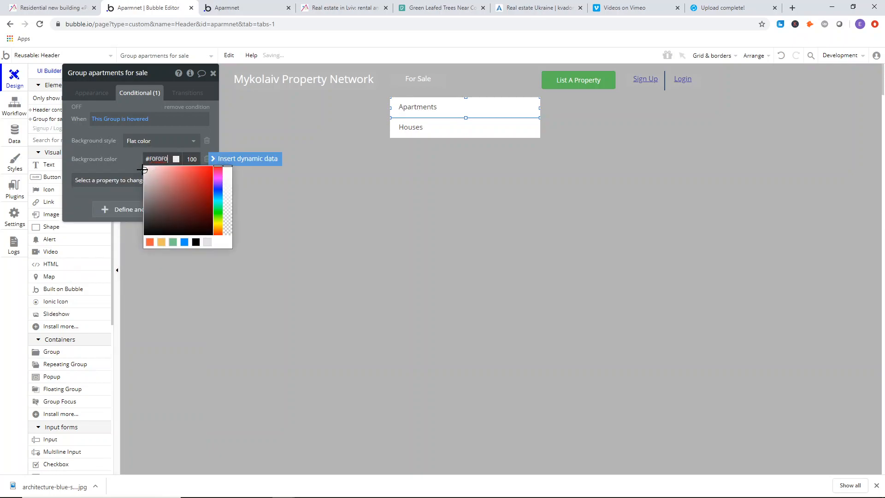
Add a condition to Group houses for sale for when This Group is hovered.
left_click(494, 125)
left_click(150, 116)
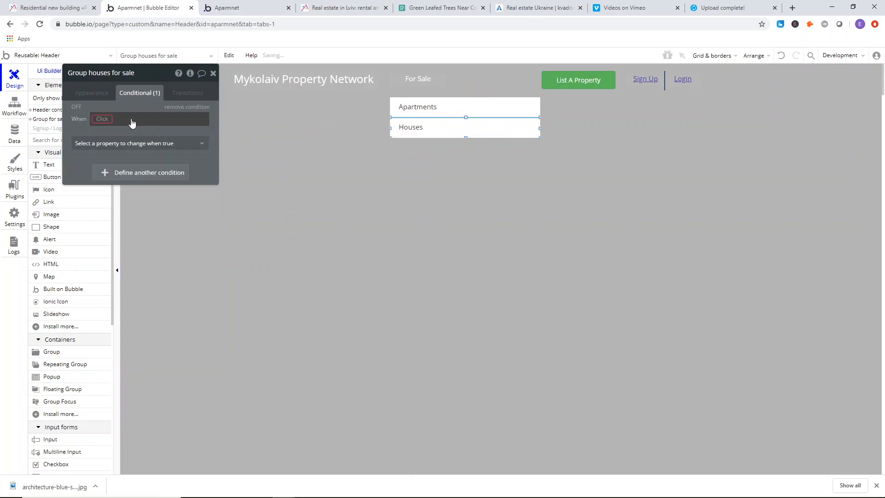
left_click(103, 121)
left_click(106, 134)
left_click(138, 139)
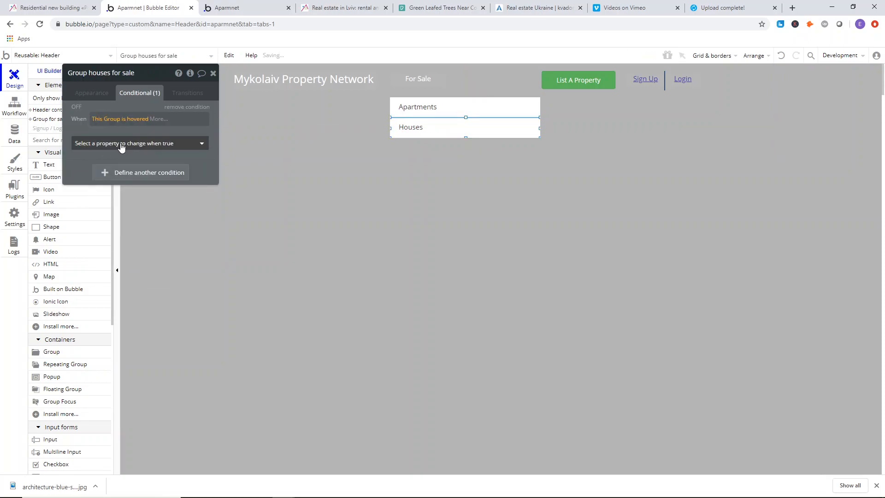
Make the Houses row group's hover condition apply a flat background color of #EBEBEB.
left_click(131, 144)
left_click(111, 213)
left_click(139, 140)
left_click(141, 168)
left_click(110, 161)
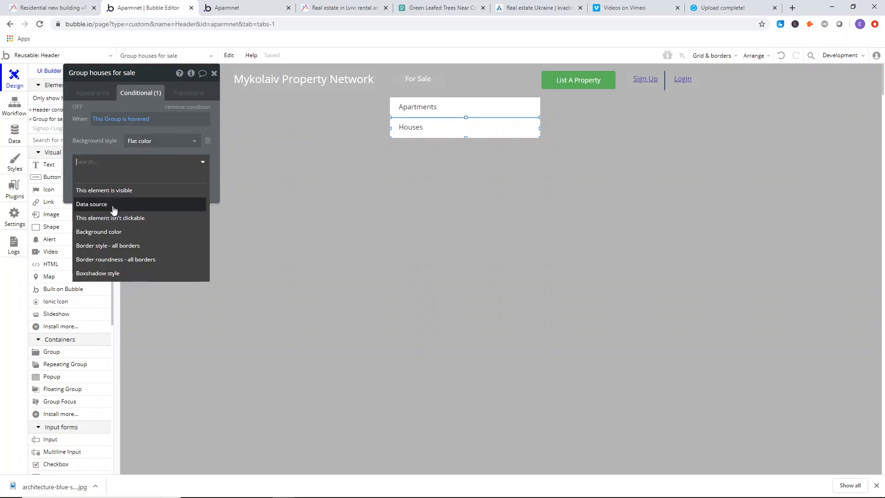
left_click(112, 232)
left_click(152, 158)
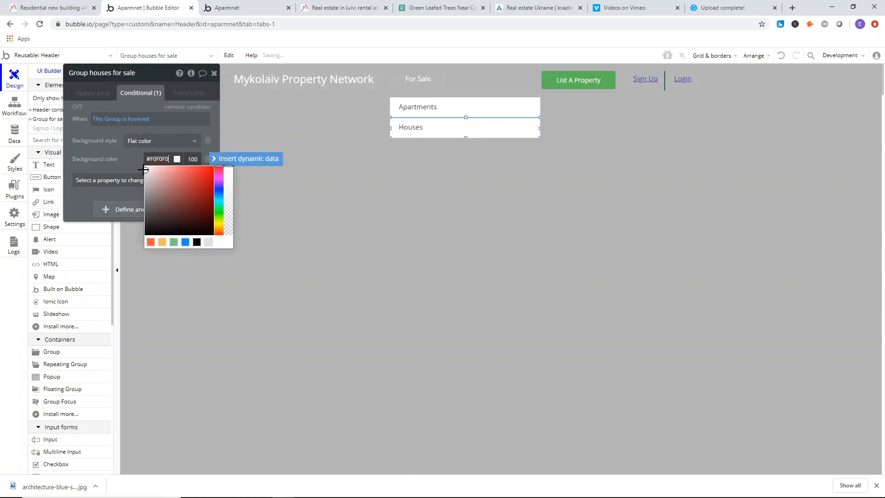
left_click(127, 160)
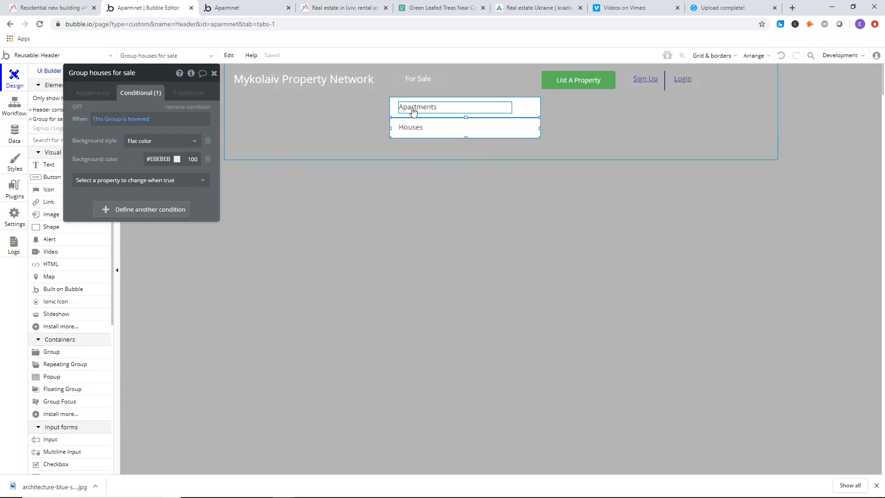
Add a condition to the Apartments text for when Group apartments for sale is hovered.
left_click(431, 106)
left_click(117, 116)
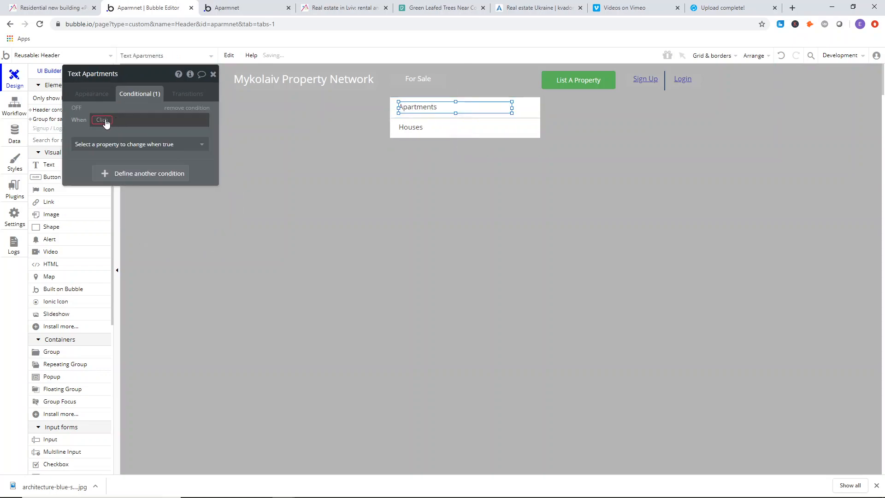
left_click(112, 119)
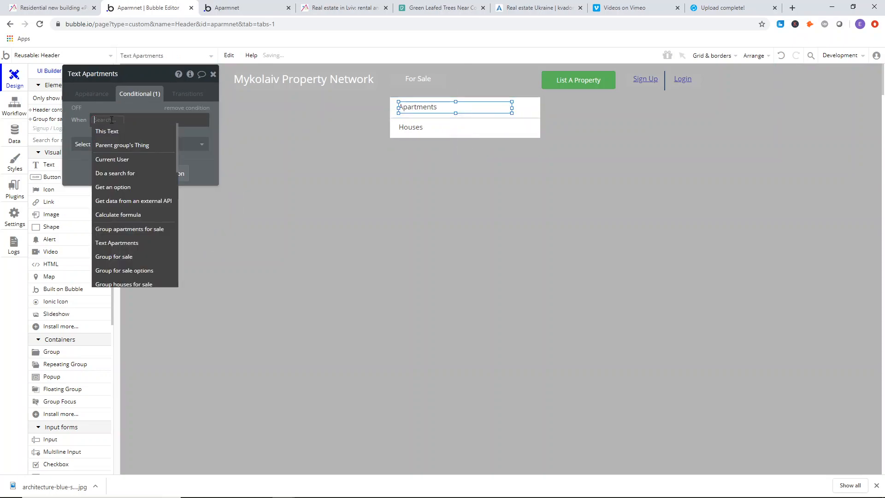
left_click(125, 232)
left_click(182, 144)
Make the Apartments text's hover condition change the font color to blue #2638AD.
left_click(160, 145)
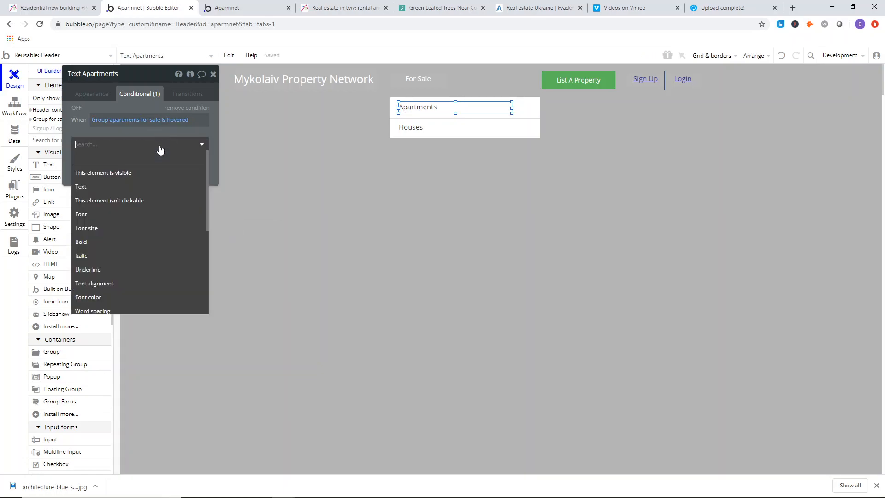
left_click(103, 297)
left_click(176, 141)
left_click(237, 172)
left_click(221, 177)
left_click(176, 142)
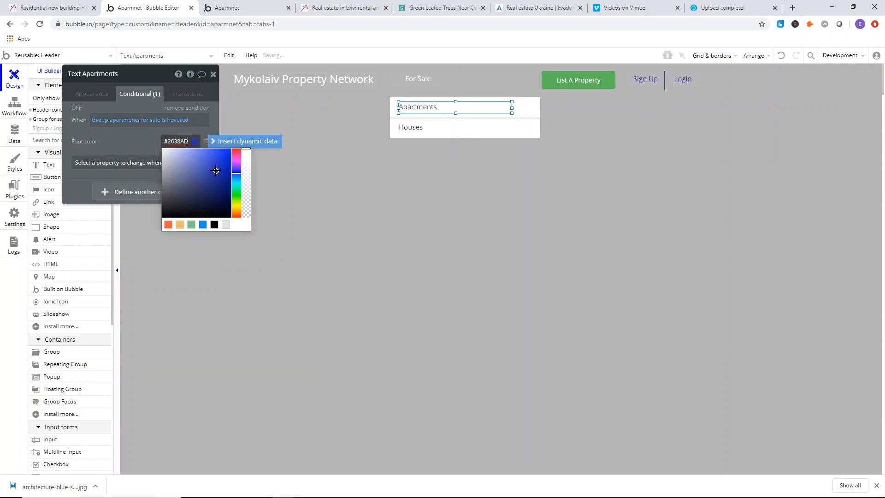
left_click(123, 142)
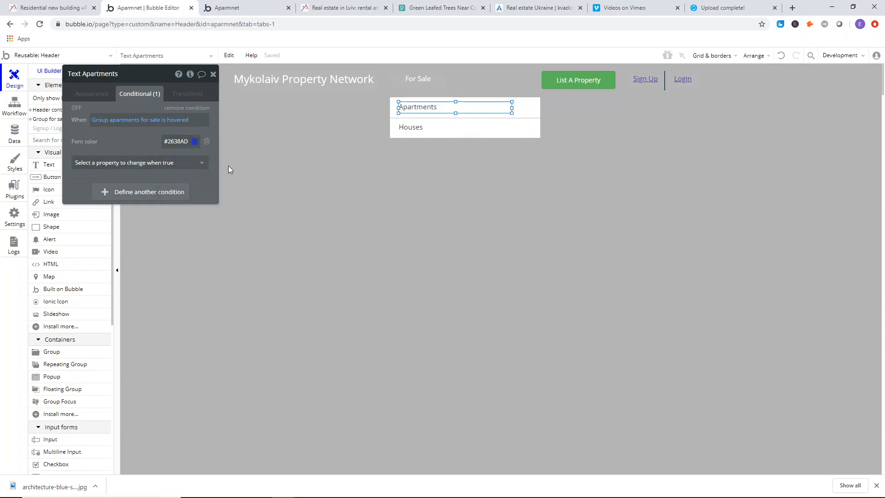
Add a condition to the Houses text for when Group houses for sale is hovered.
left_click(417, 128)
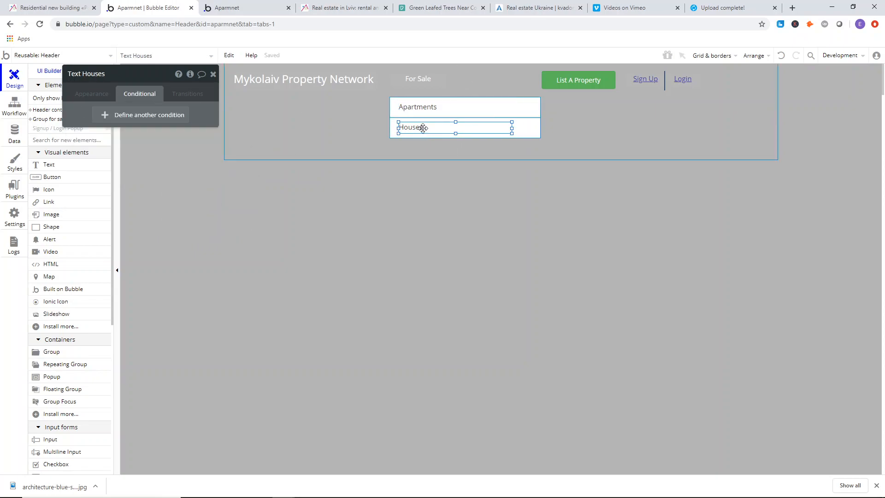
left_click(102, 114)
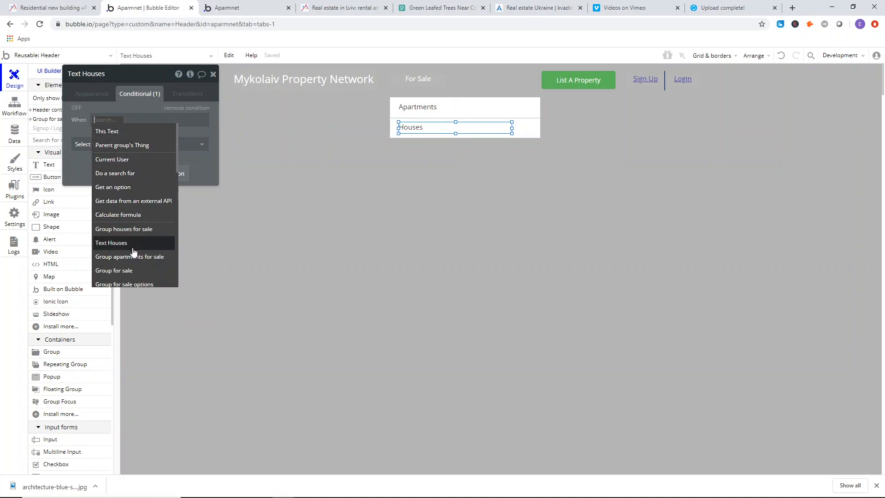
scroll(135, 272, "down", 2)
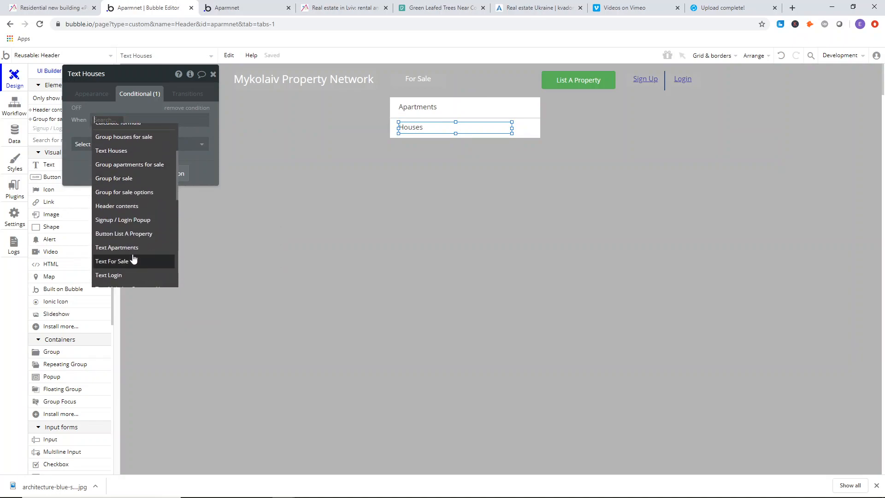
left_click(531, 134)
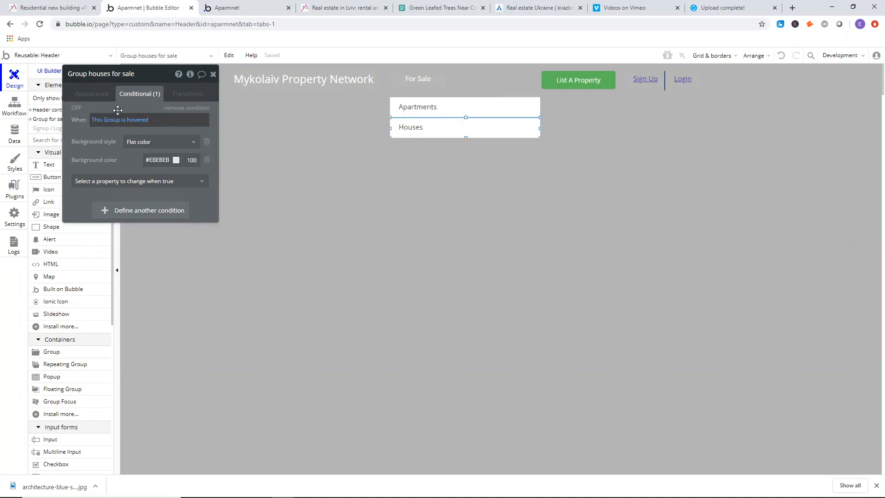
left_click(432, 131)
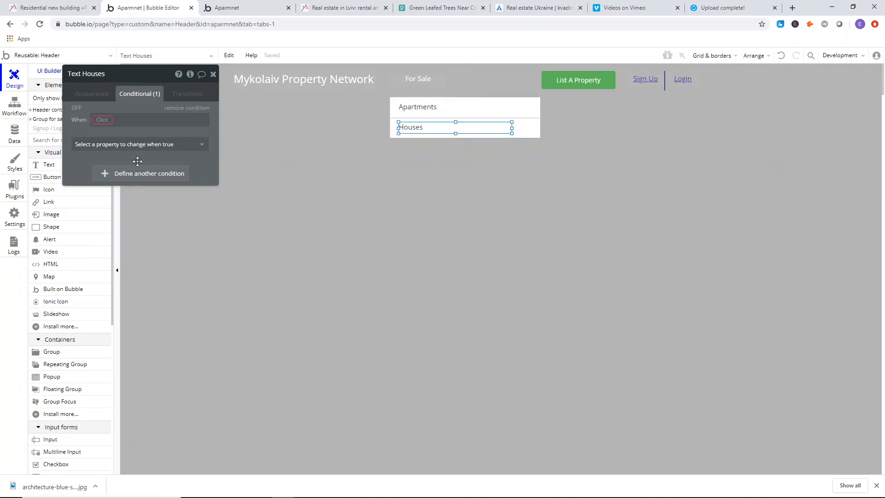
left_click(102, 120)
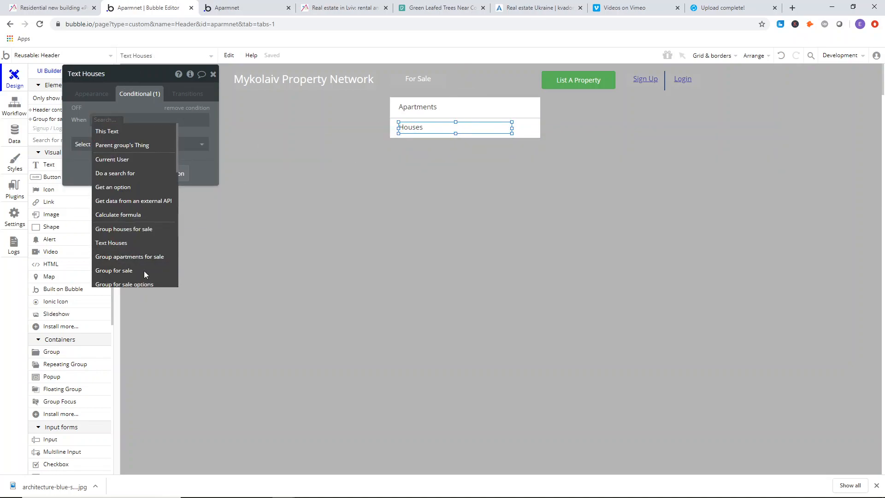
left_click(133, 229)
left_click(167, 147)
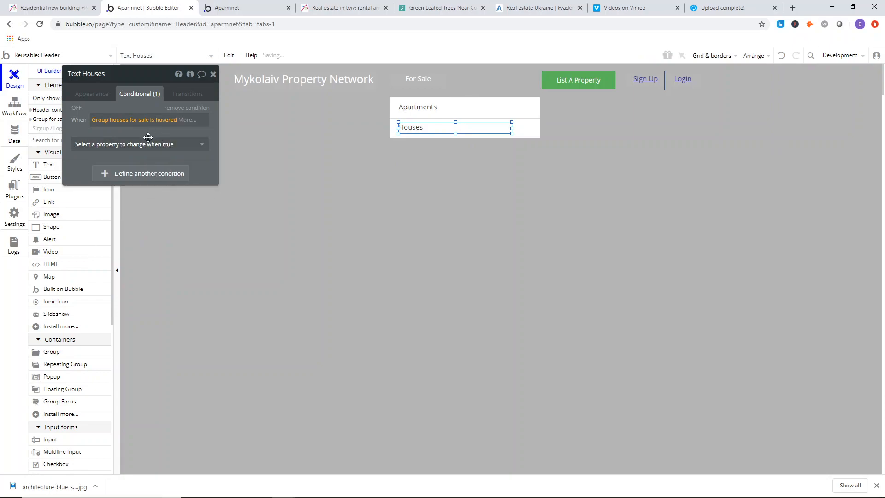
Make the Houses text's hover condition change the font color to #2638AD, and close its property editor.
left_click(143, 144)
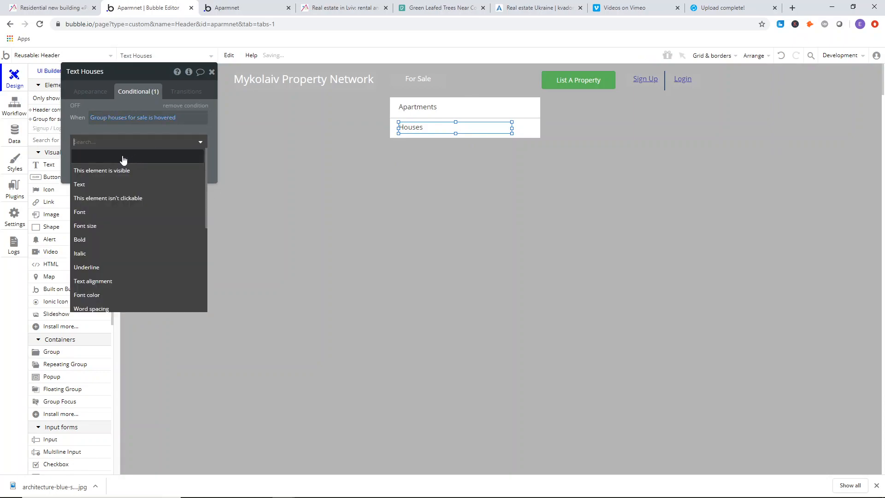
left_click(111, 295)
left_click(419, 107)
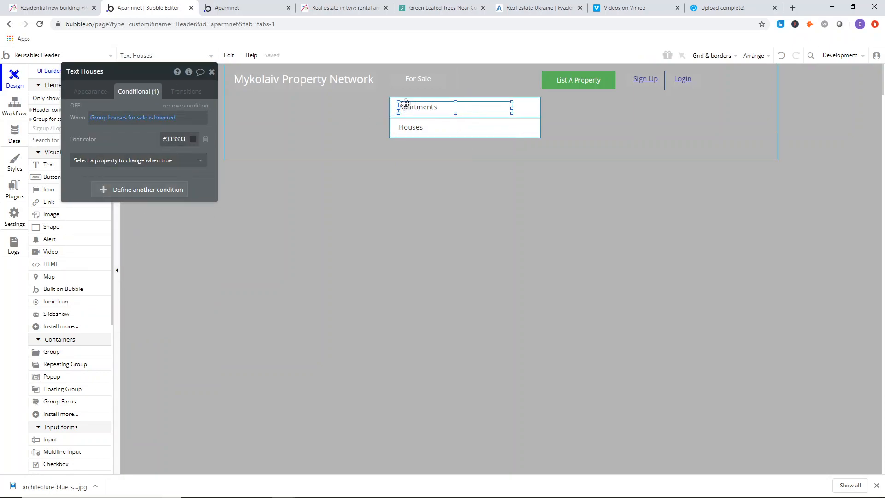
left_click(418, 126)
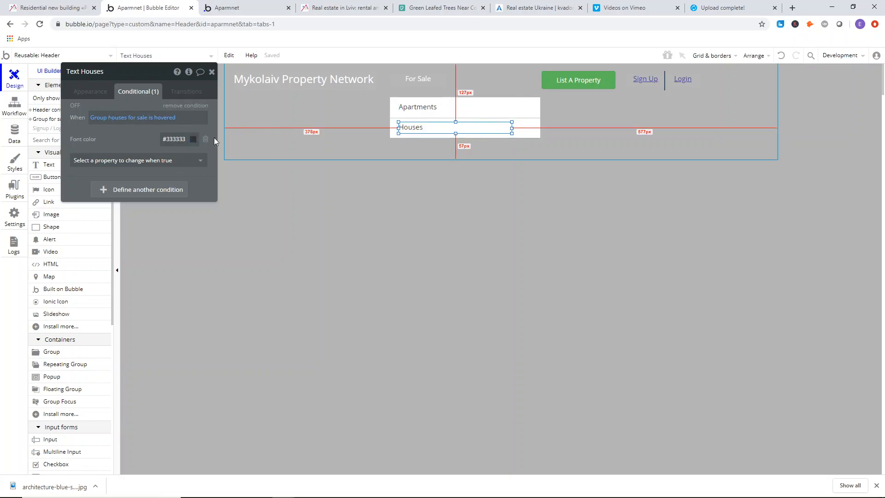
left_click(186, 140)
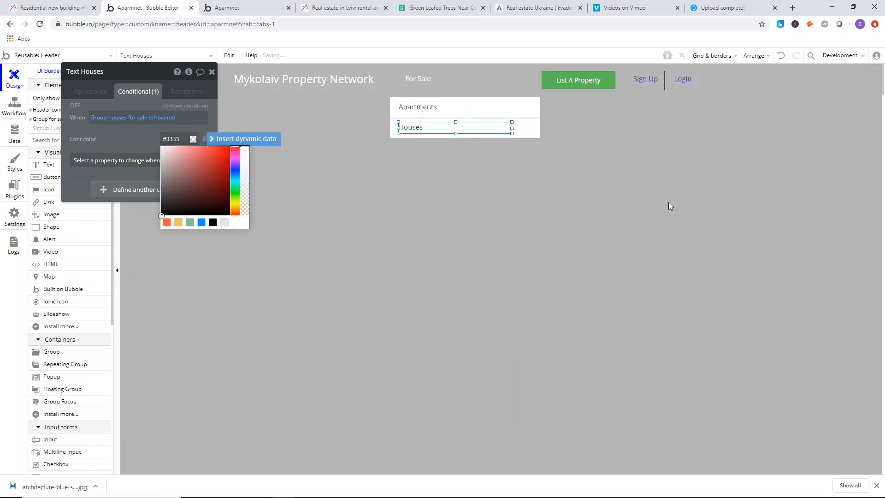
type("#263A")
key("BackSpace")
key("BackSpace")
type("8AD")
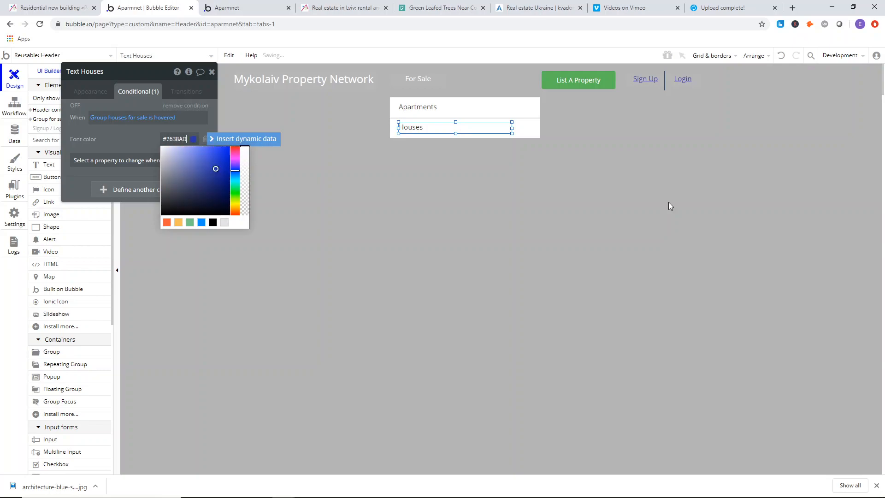
left_click(134, 139)
left_click(87, 92)
left_click(212, 72)
left_click(200, 115)
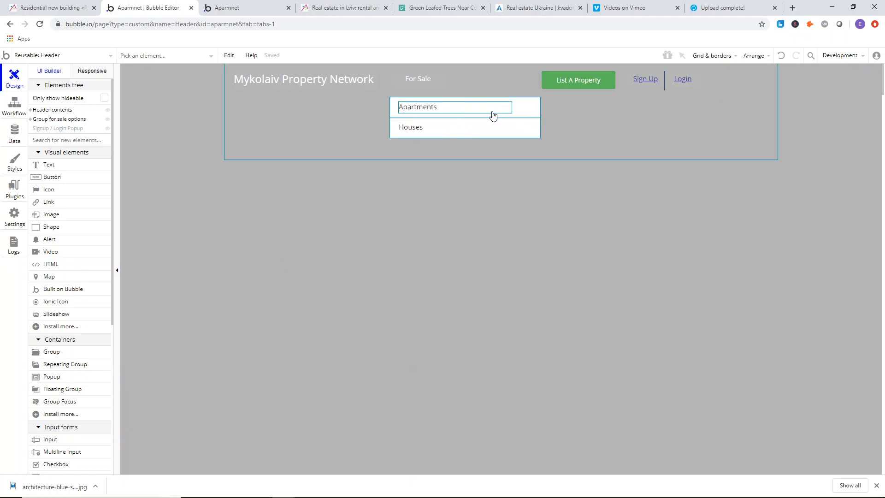
left_click_drag(500, 109, 511, 108)
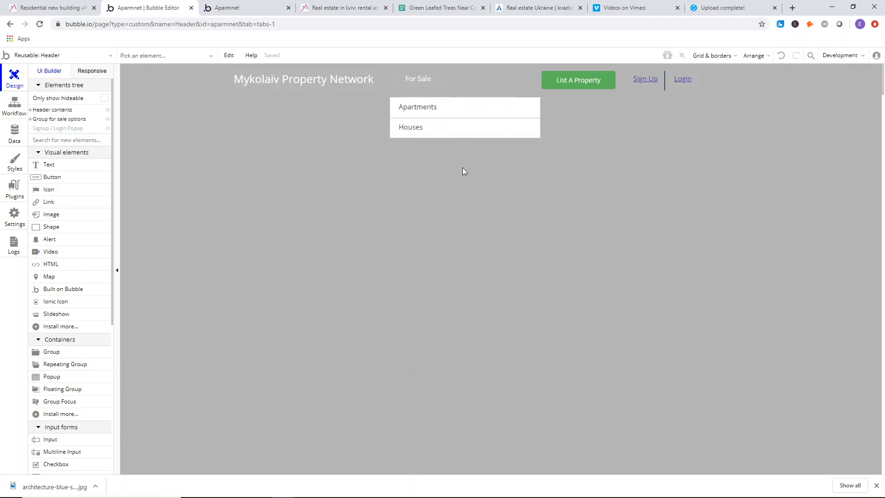
left_click(245, 8)
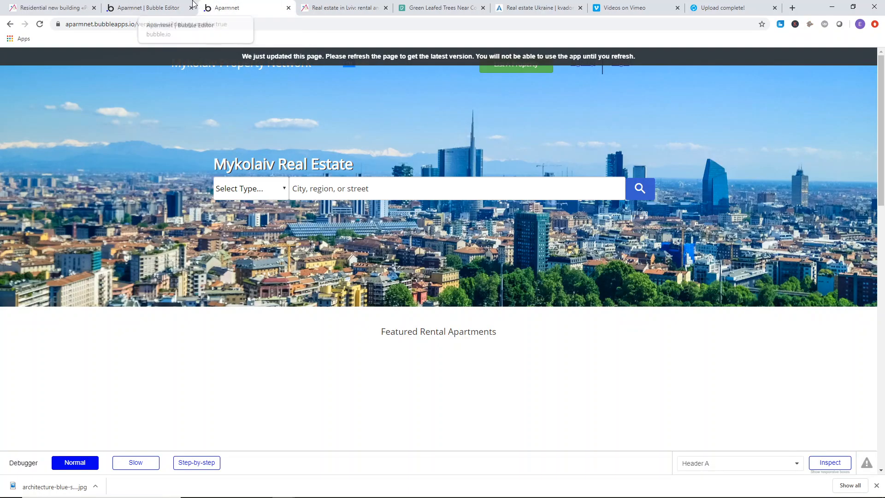
left_click(147, 8)
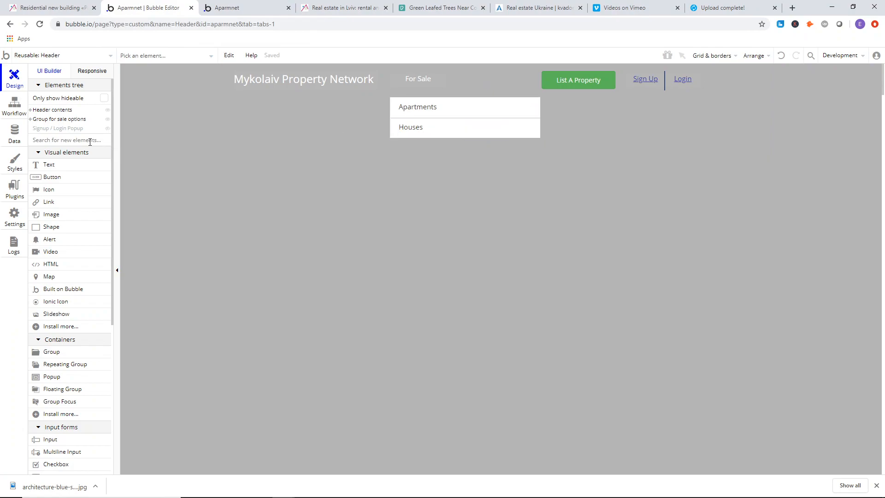
Extend the lower edge of Group for sale options to a height of about 95 px.
left_click(53, 120)
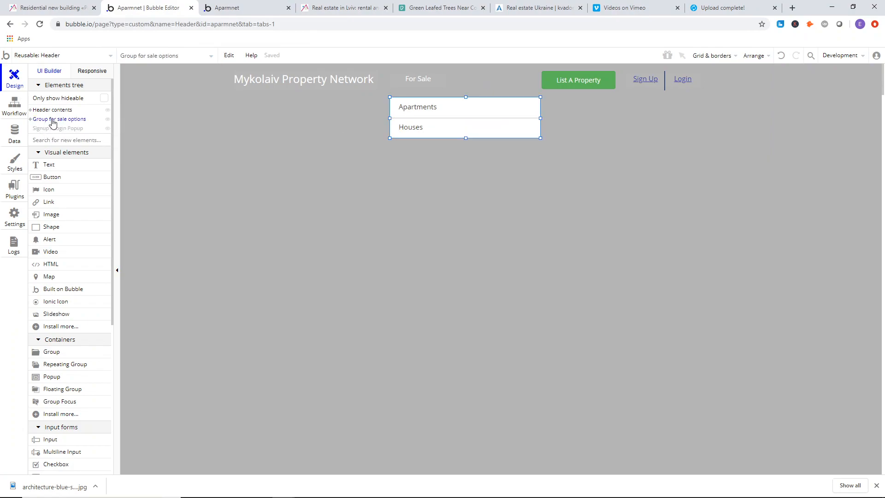
left_click(54, 121)
left_click(54, 120)
left_click_drag(467, 137, 466, 138)
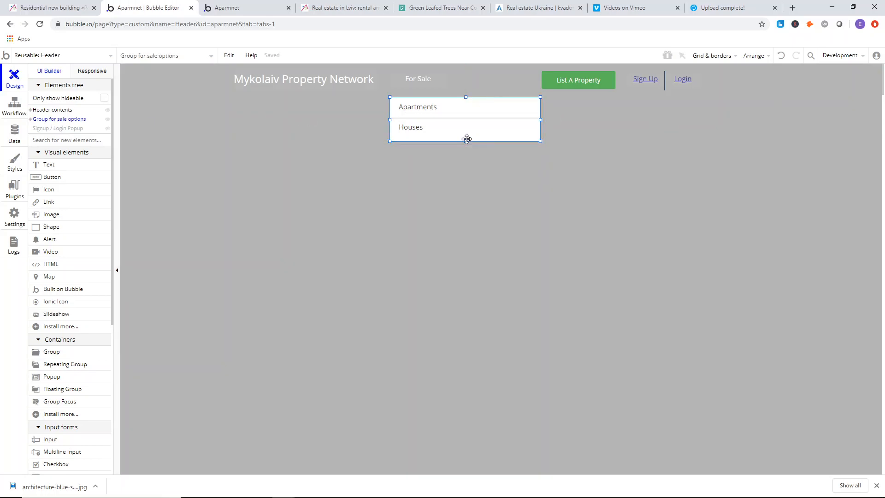
Make Group for sale options fixed-width and not visible on page load.
double_click(466, 138)
left_click_drag(106, 134, 206, 148)
scroll(253, 219, "down", 3)
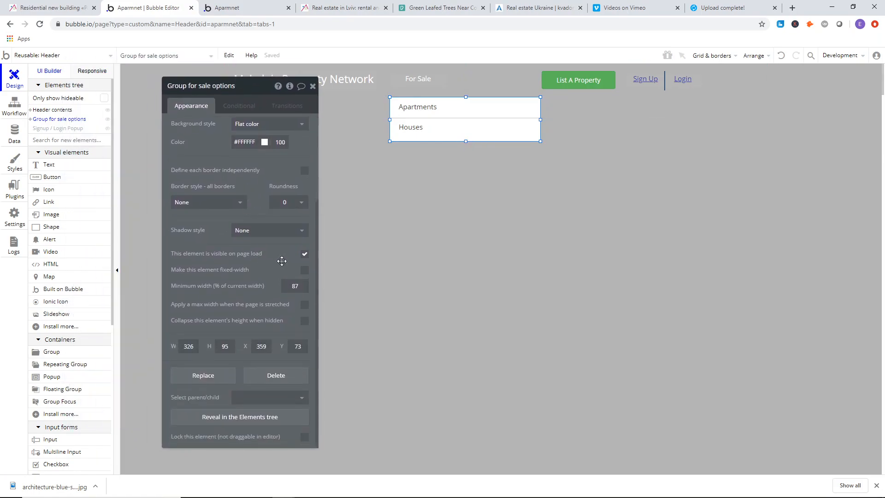
left_click(305, 273)
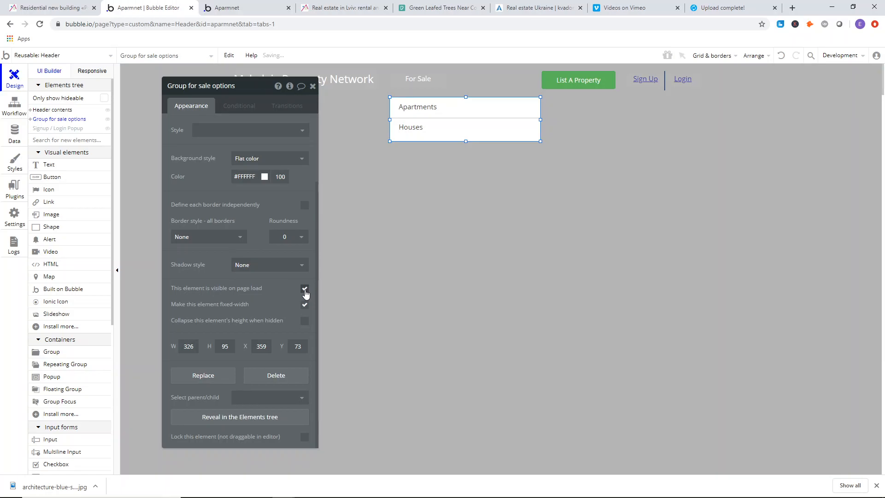
left_click(304, 289)
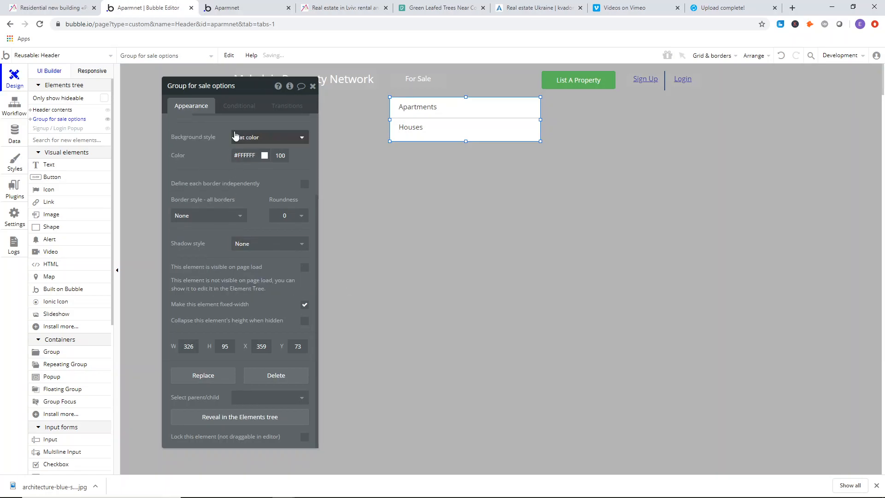
Add a condition to Group for sale options for when This Group is hovered or Group for sale is hovered.
left_click(238, 111)
left_click(237, 122)
left_click(201, 132)
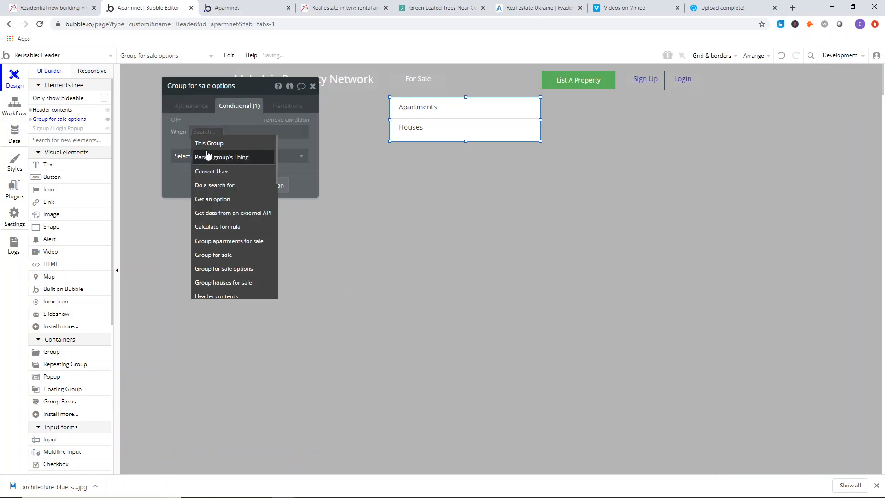
mouse_move(224, 144)
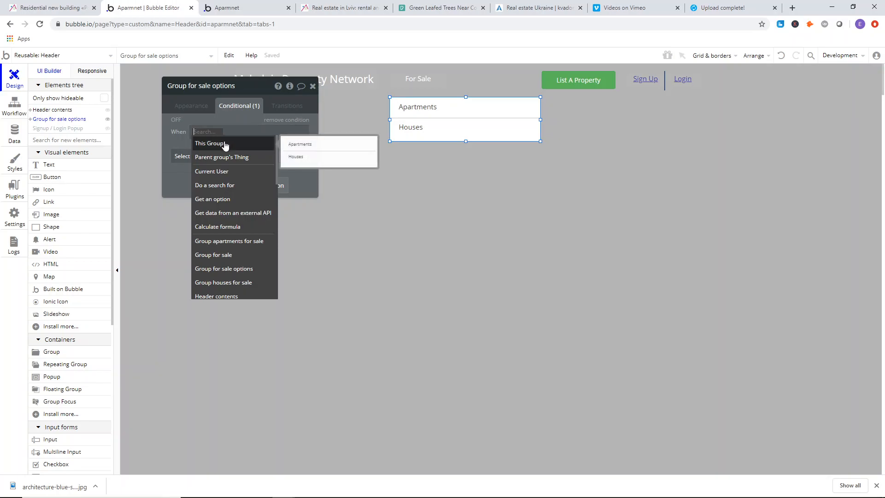
left_click(225, 144)
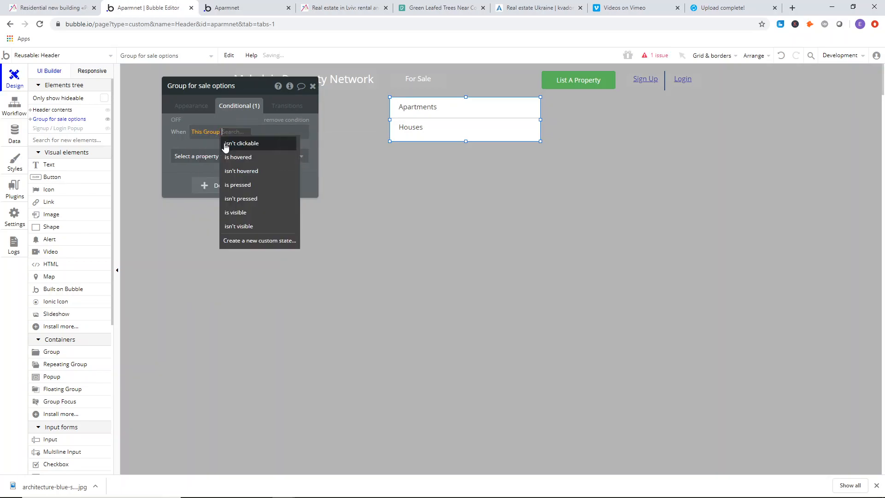
left_click(237, 158)
left_click(263, 172)
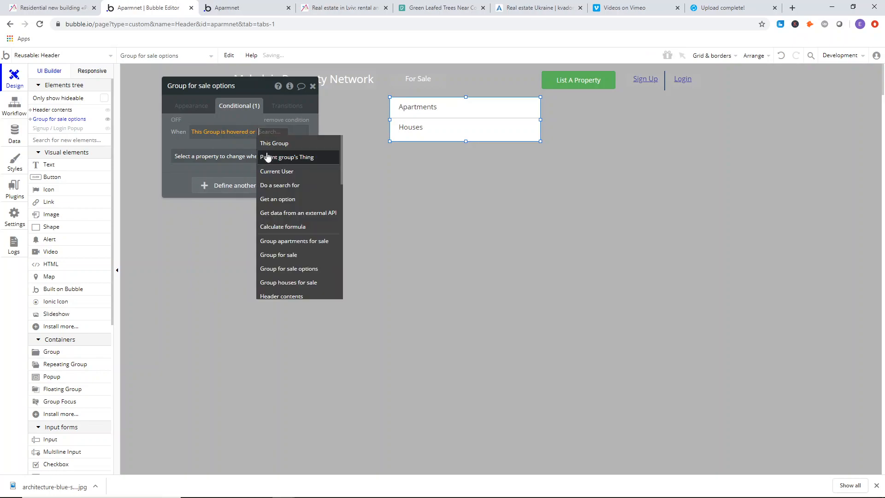
left_click(288, 254)
Make the hover condition of Group for sale options set the element to visible, and close its property editor.
left_click(239, 165)
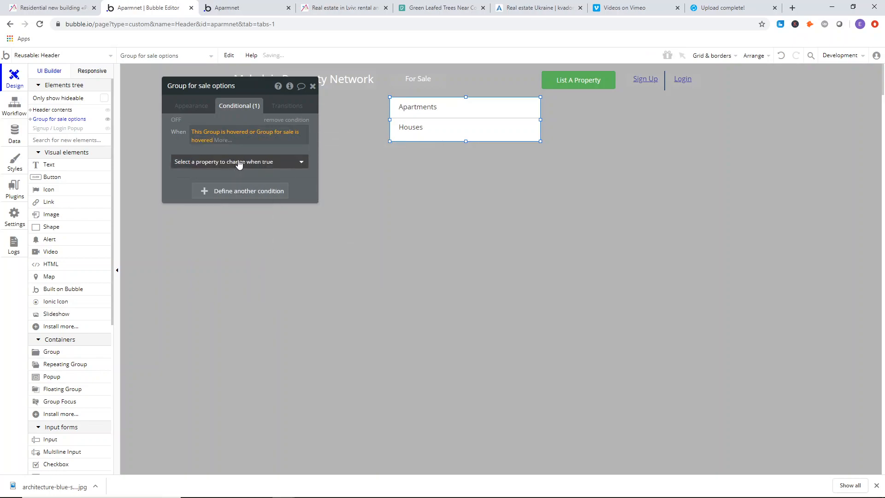
left_click(241, 166)
left_click(242, 189)
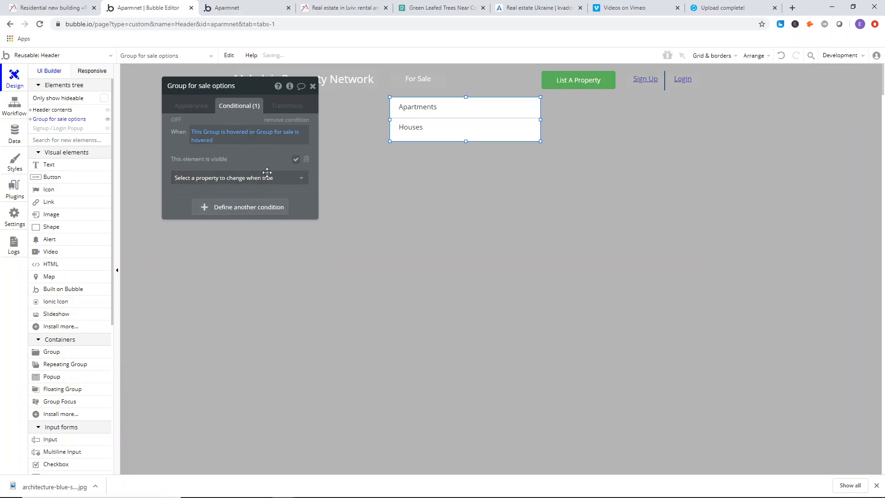
left_click(194, 106)
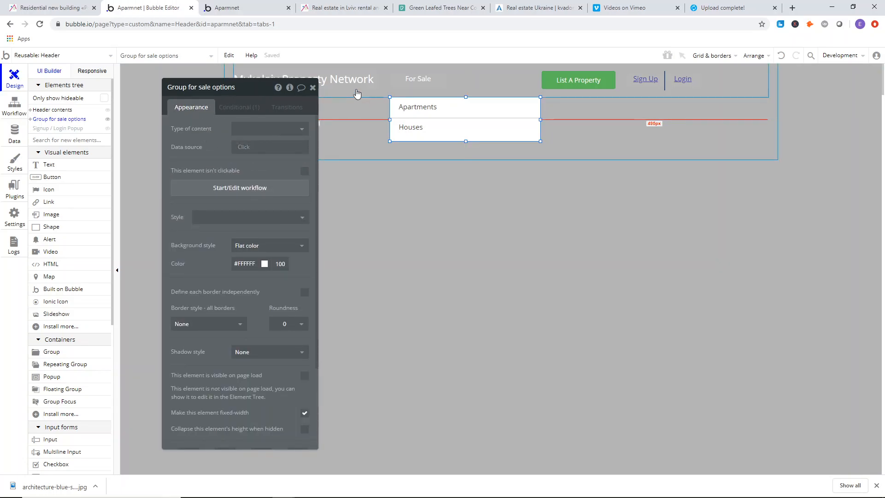
left_click(313, 88)
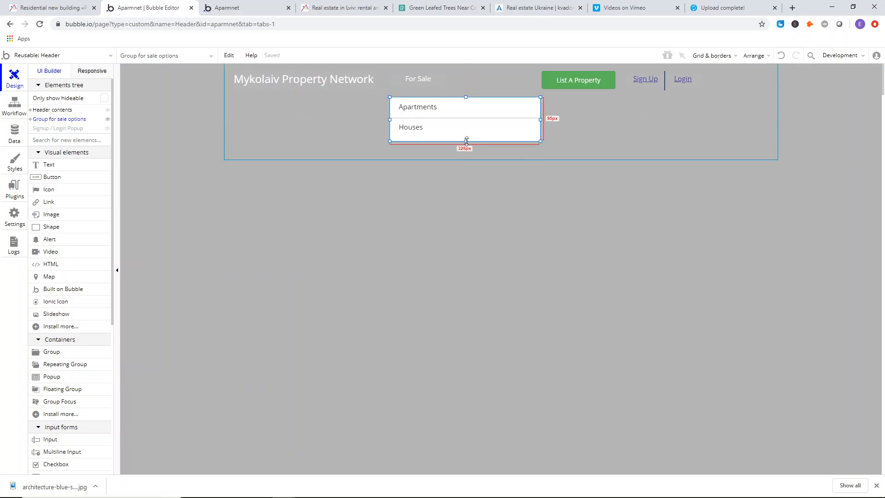
Reload the app preview, test the For Sale dropdown and its rows on hover, and return to the Bubble editor.
left_click(245, 7)
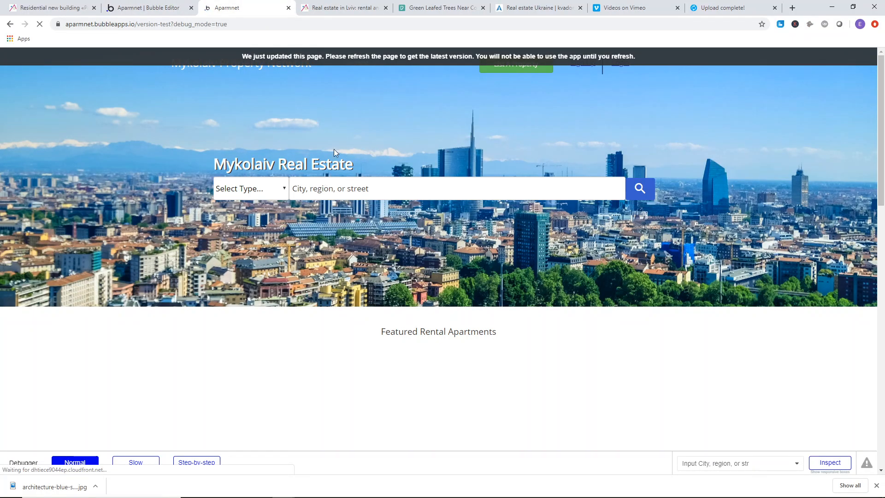
mouse_move(352, 74)
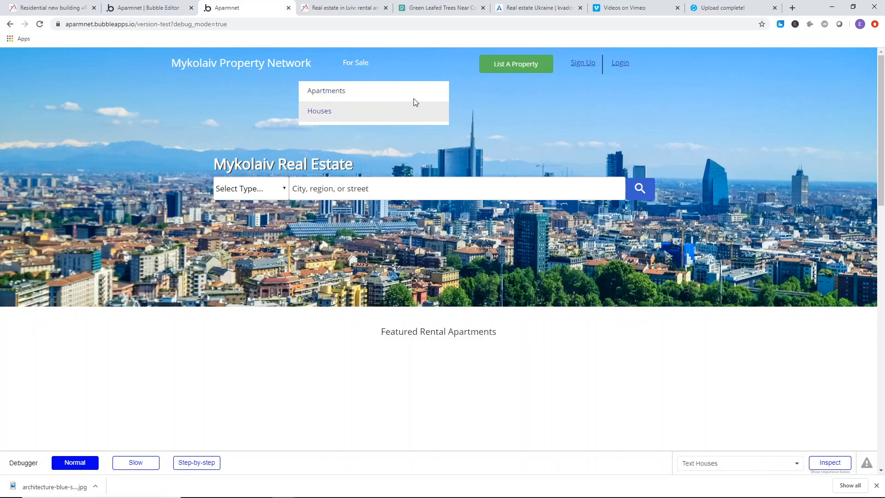
left_click(147, 7)
Remove the hover font-color conditions from the Apartments and Houses texts.
left_click(434, 107)
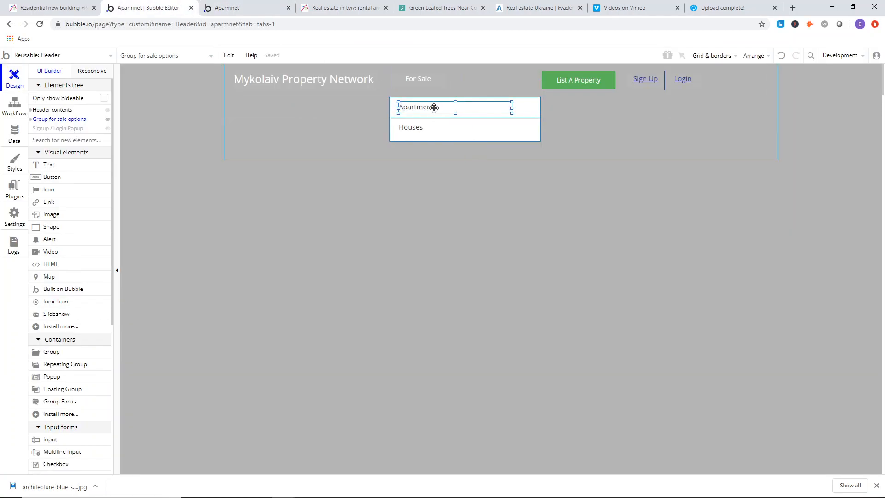
double_click(434, 107)
left_click(240, 107)
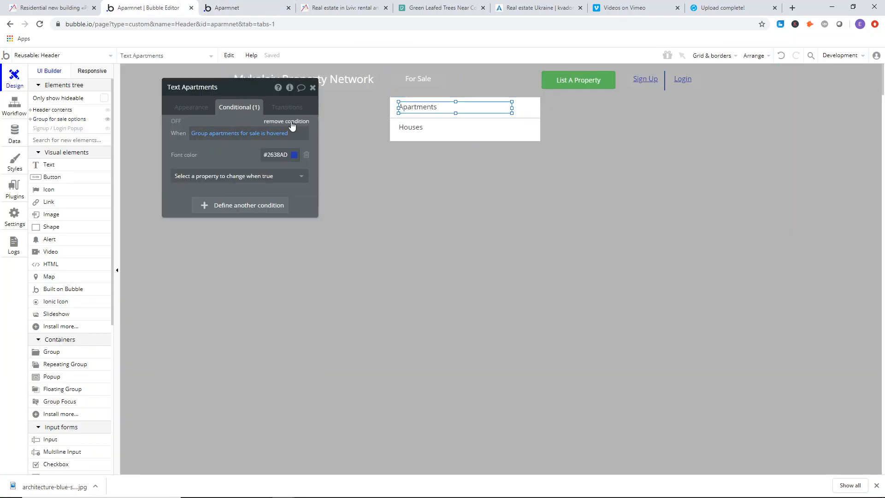
left_click(291, 124)
left_click(394, 127)
left_click(279, 122)
Reload the app preview, check the For Sale dropdown's alignment with its menu item, and return to the Bubble editor.
left_click(228, 7)
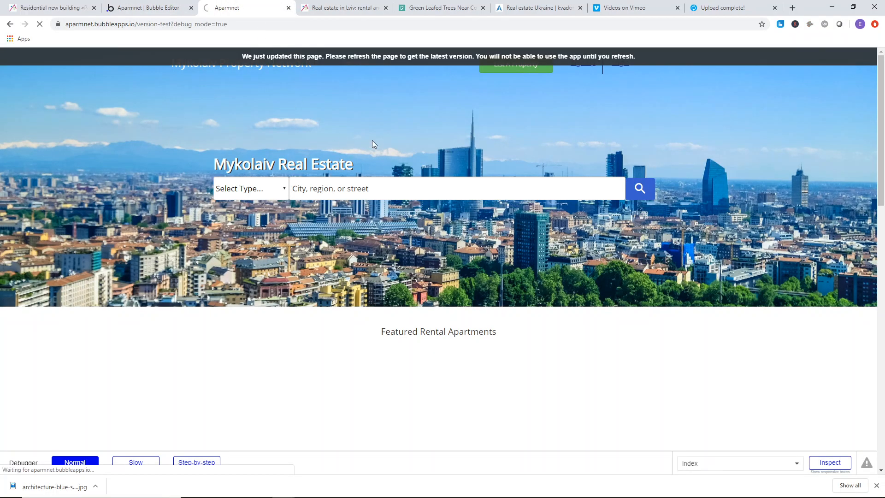
left_click(350, 60)
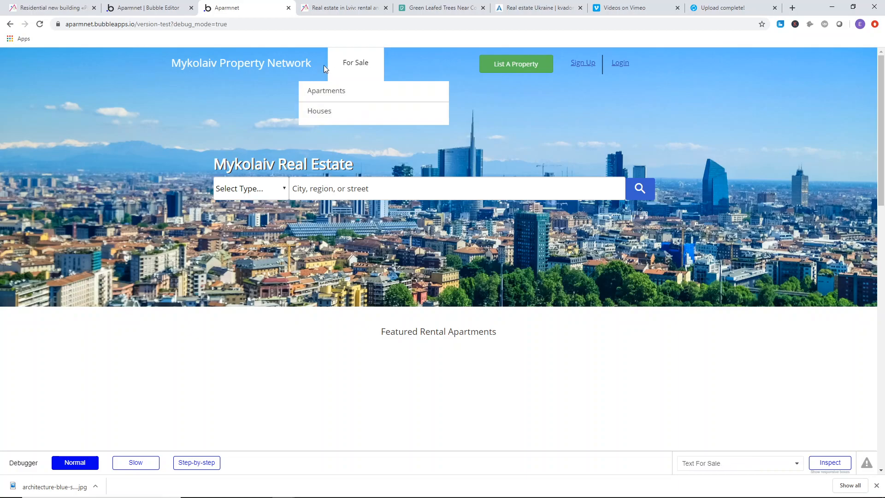
left_click(173, 5)
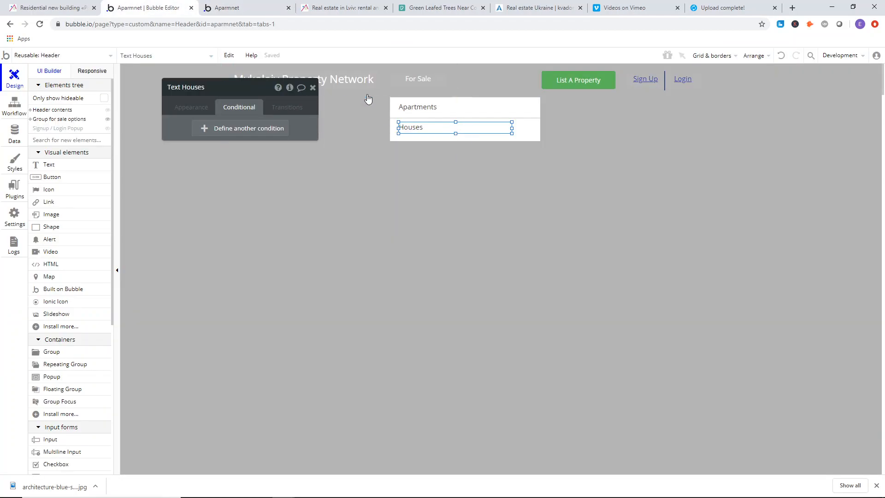
Close the Houses property editor and wrap Group for sale options in a new container group.
left_click(314, 87)
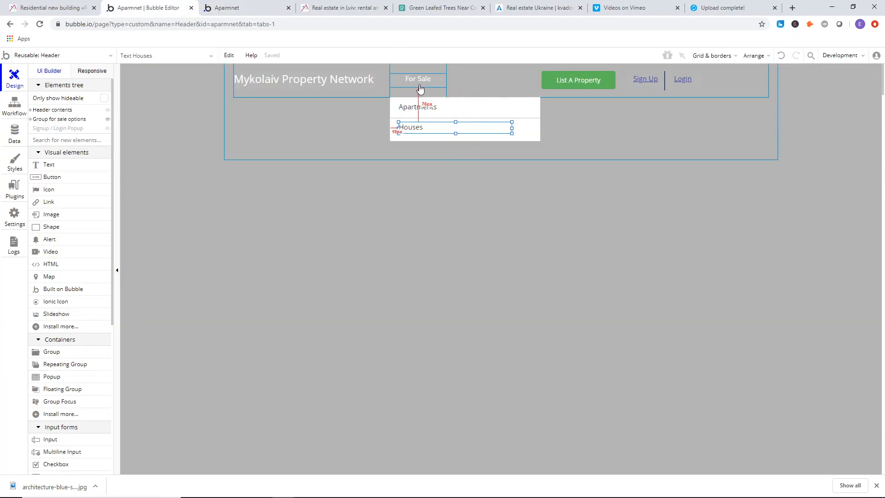
left_click(392, 102)
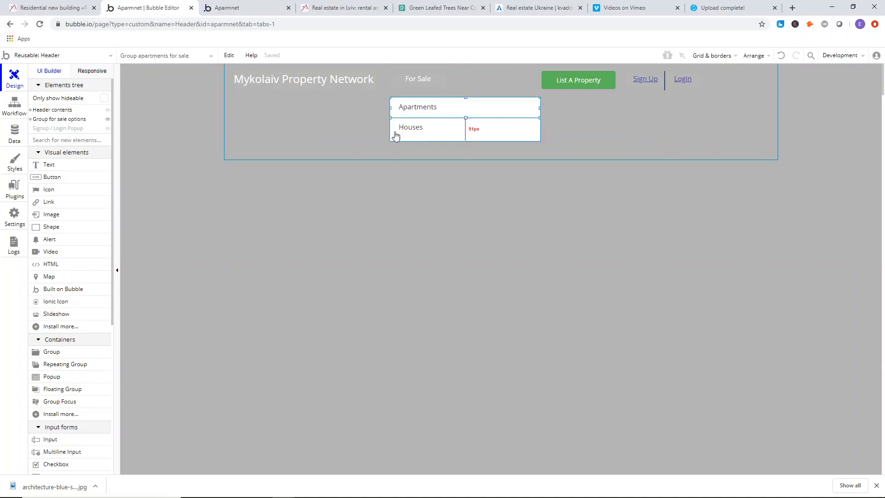
left_click(398, 90)
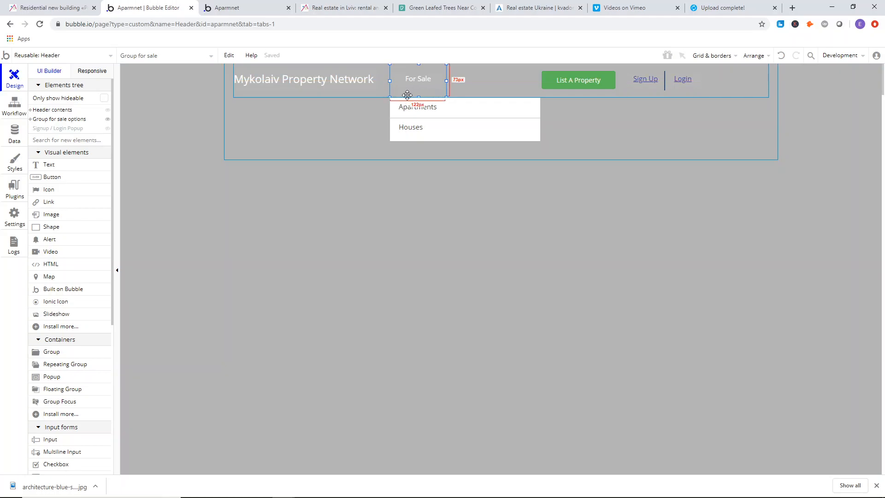
right_click(445, 141)
left_click(480, 210)
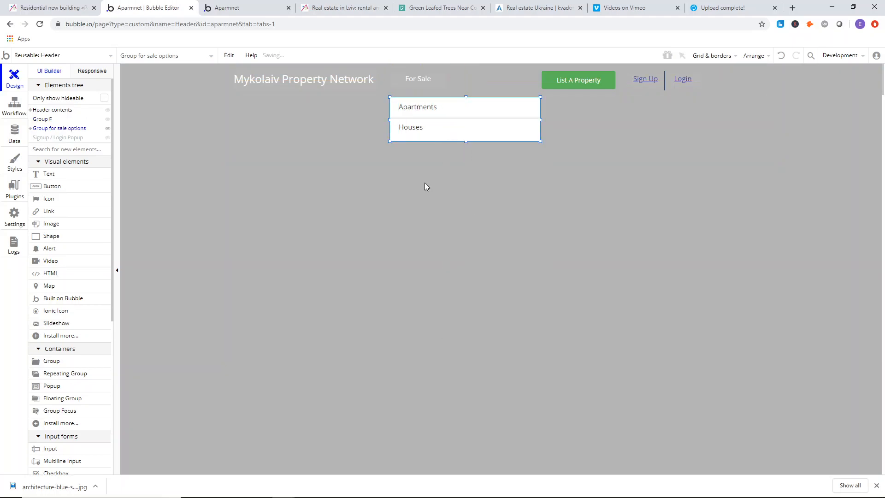
Widen the new container group on both sides to span the header contents, about 1160 px wide at X 20.
left_click_drag(390, 119, 235, 119)
left_click_drag(540, 119, 701, 118)
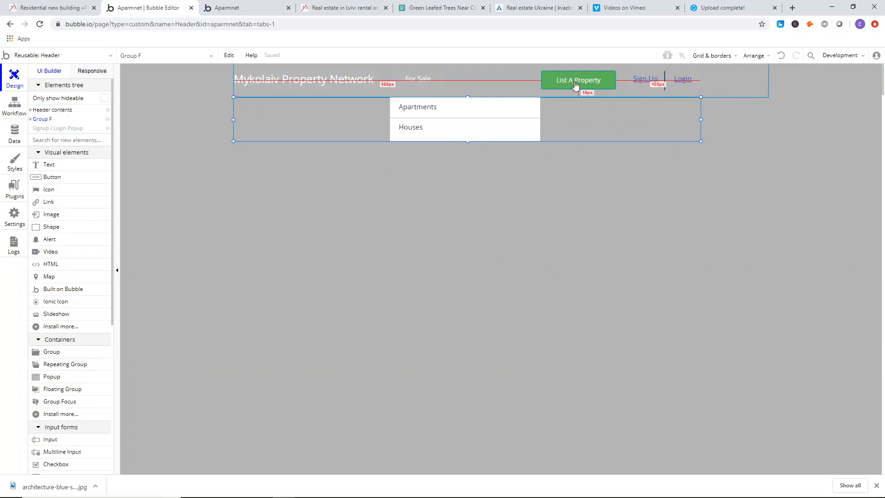
left_click(226, 88)
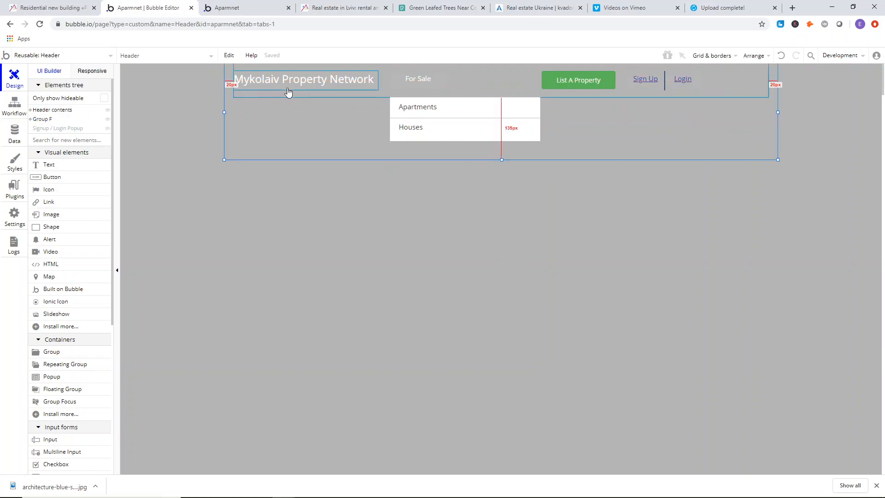
left_click(622, 114)
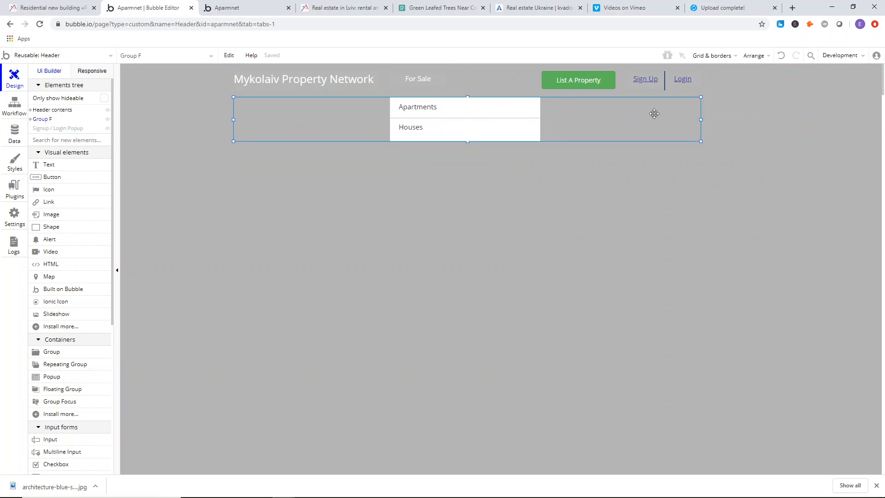
left_click_drag(701, 119, 769, 111)
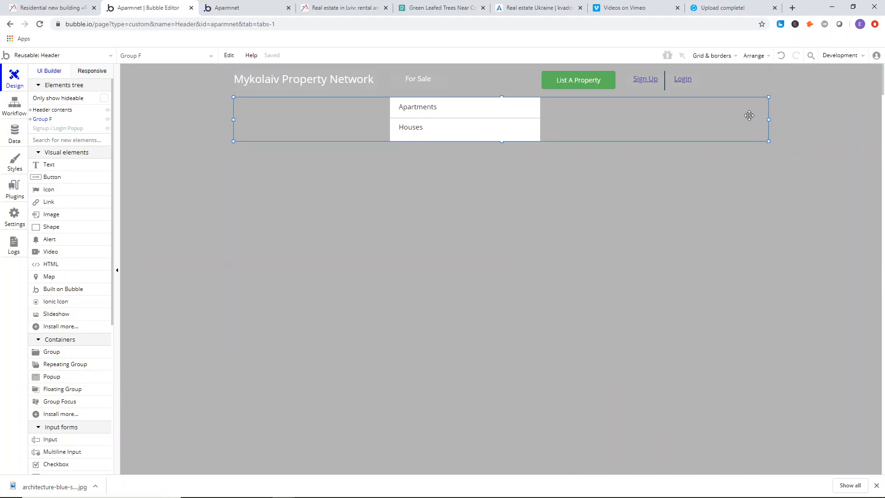
Rename the container group as Group dropdown options, make it fixed-width, and close its property editor.
double_click(748, 114)
left_click(195, 108)
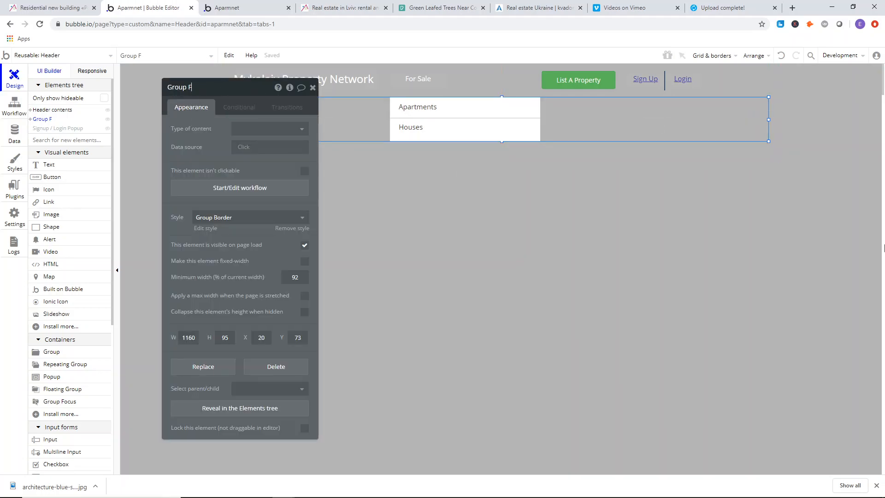
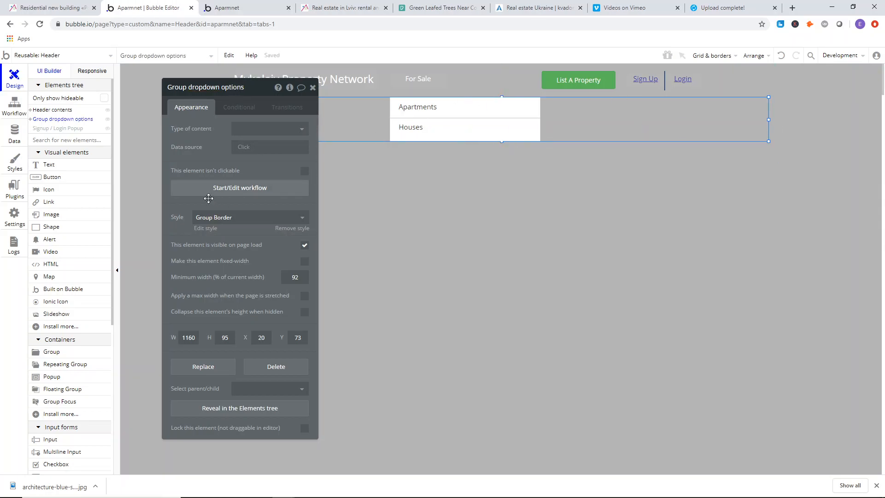
left_click(304, 262)
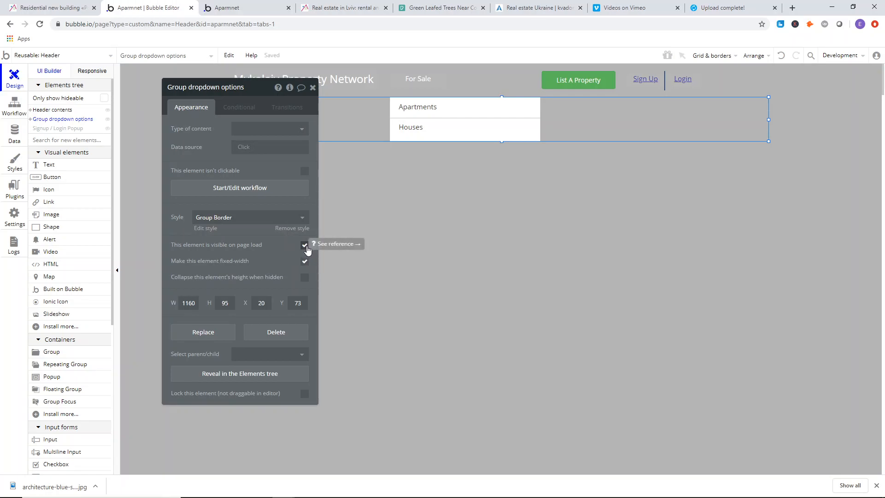
left_click(312, 90)
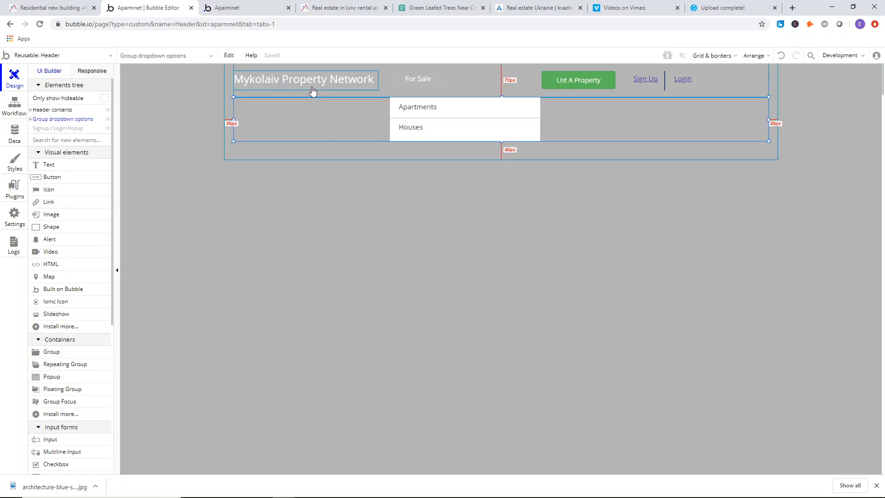
Shrink the header to end at Group dropdown options, and set that group hidden on page load with its height collapsed when hidden.
left_click(450, 153)
left_click_drag(502, 162, 501, 139)
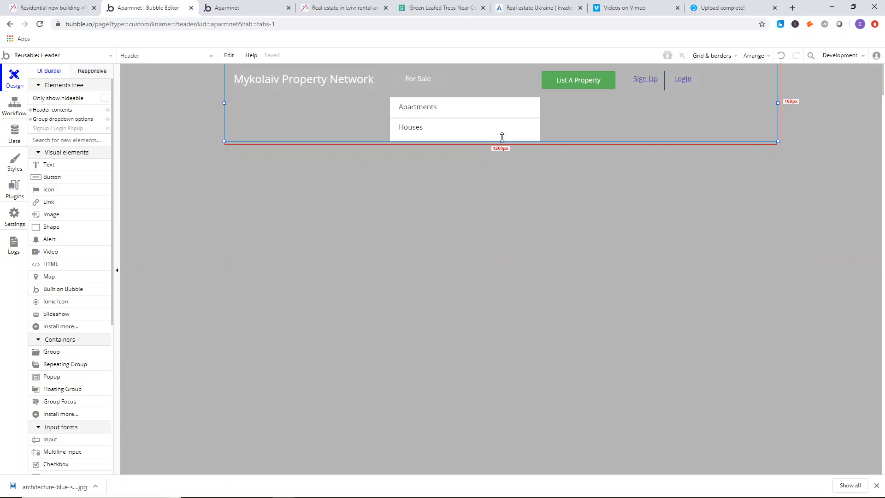
double_click(614, 121)
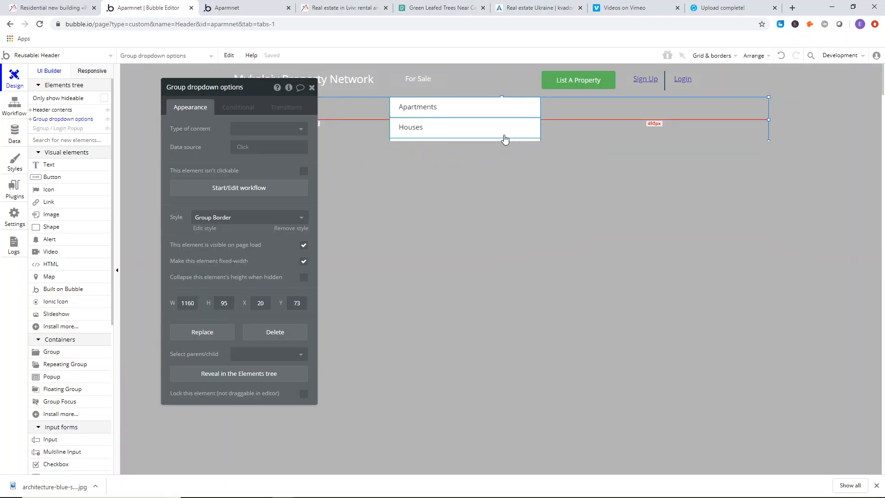
left_click(305, 278)
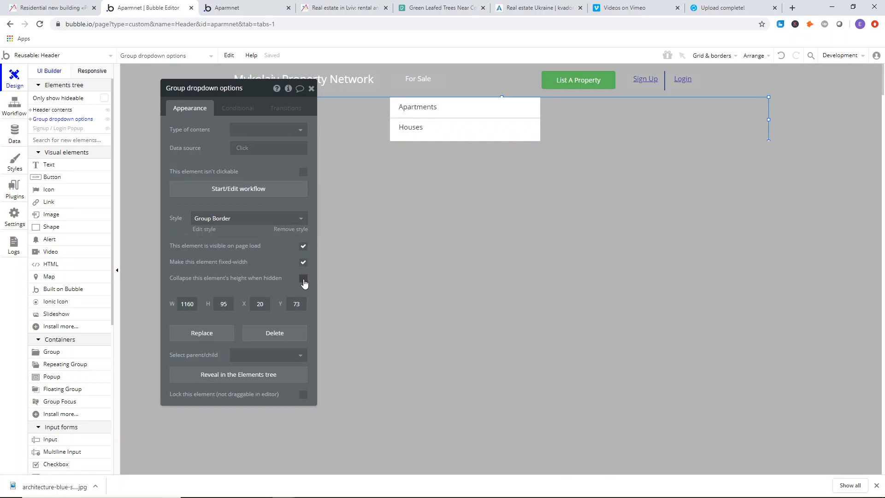
left_click(305, 248)
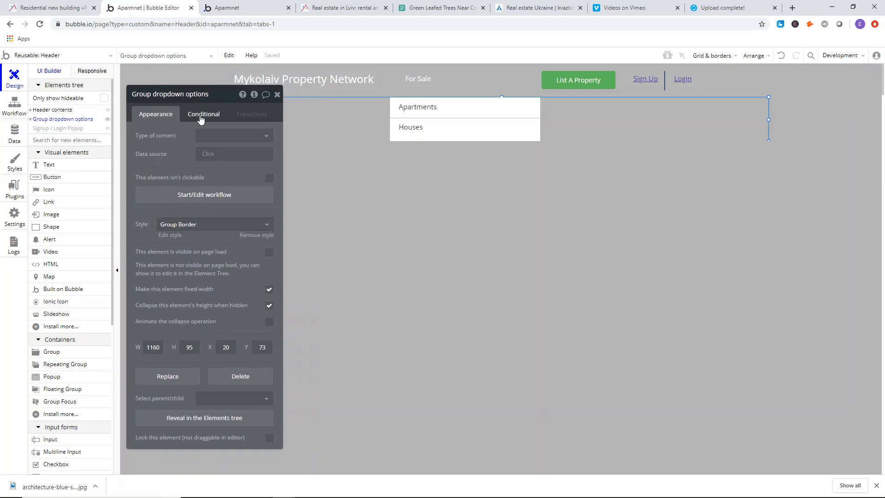
Add a condition to Group dropdown options using the hover expression copied from Group for sale options.
left_click(199, 115)
left_click(198, 134)
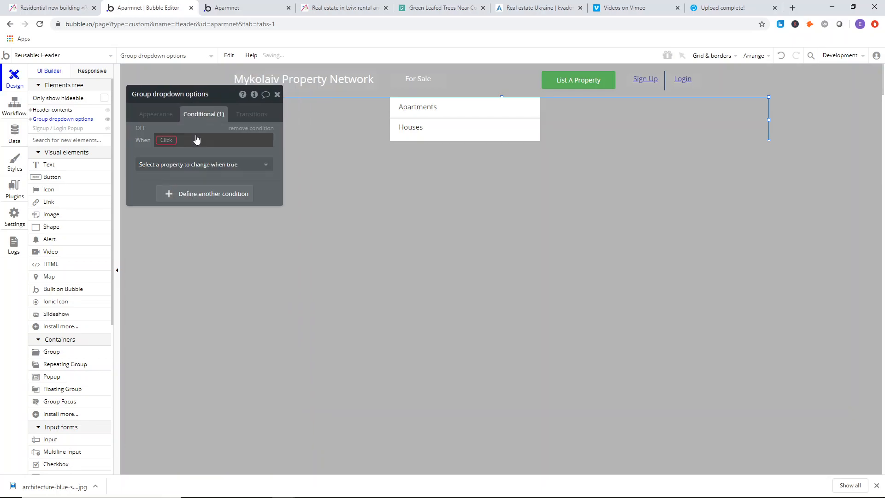
left_click(444, 143)
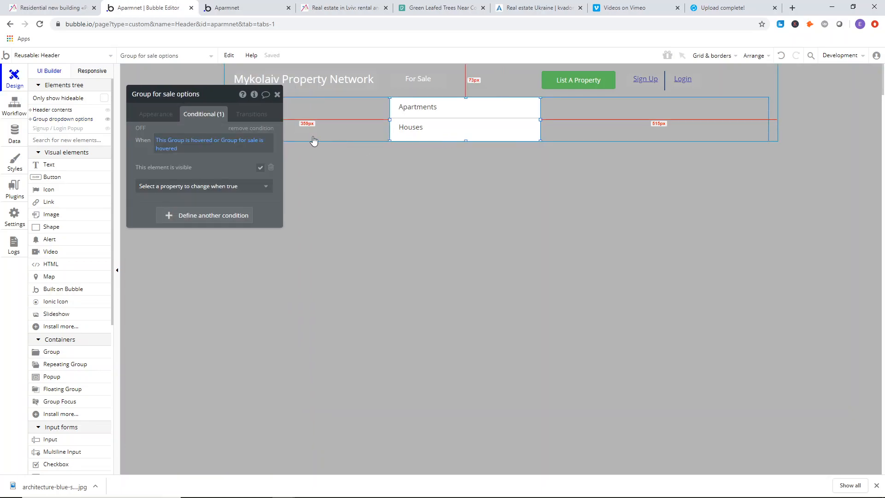
right_click(183, 141)
left_click(241, 118)
left_click(617, 134)
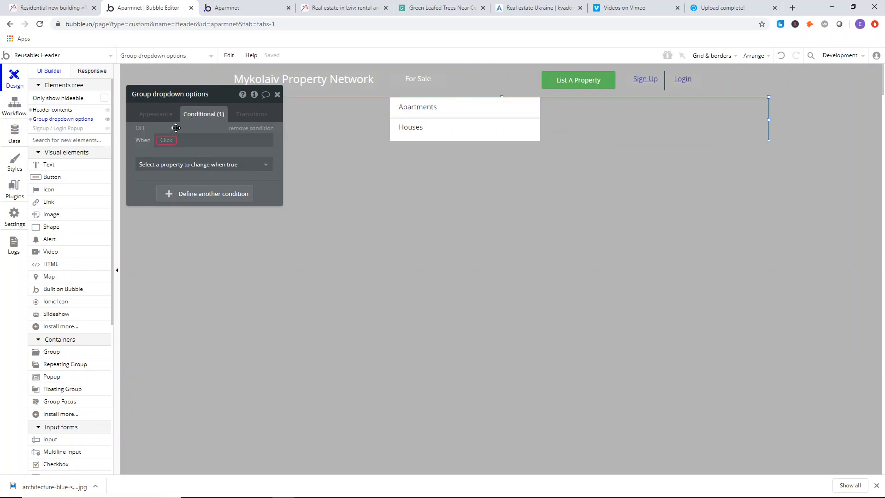
right_click(166, 139)
left_click(235, 129)
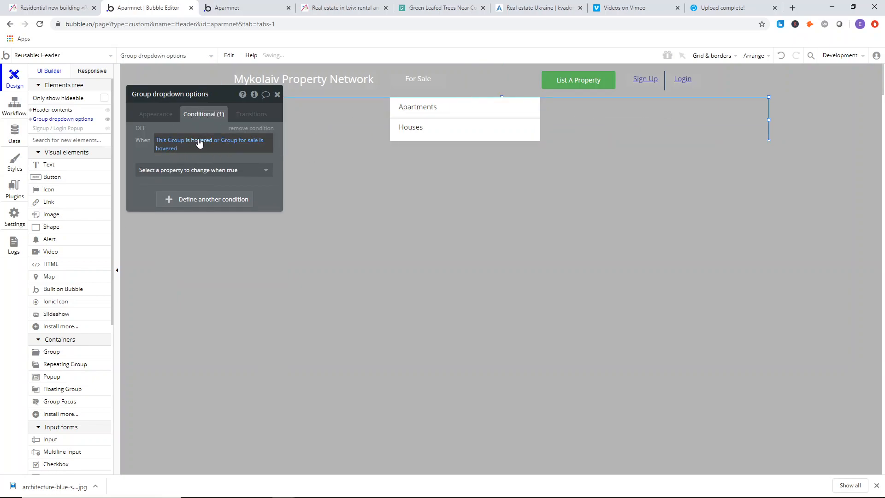
Extend the Group dropdown options condition with "or Group for sale options is hovered".
left_click(181, 143)
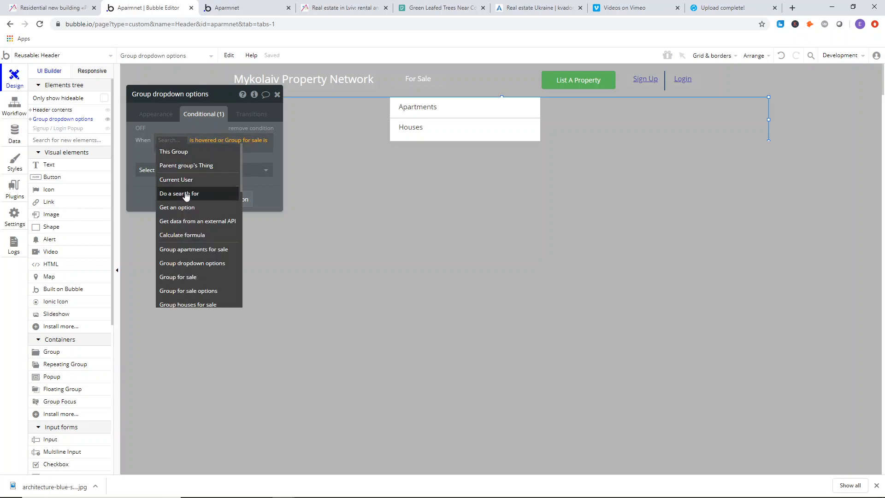
left_click(256, 154)
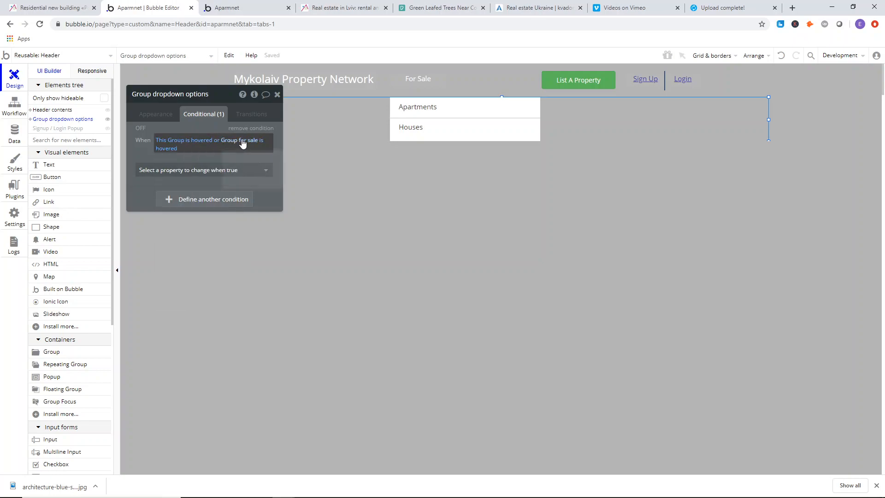
left_click(181, 149)
left_click(186, 187)
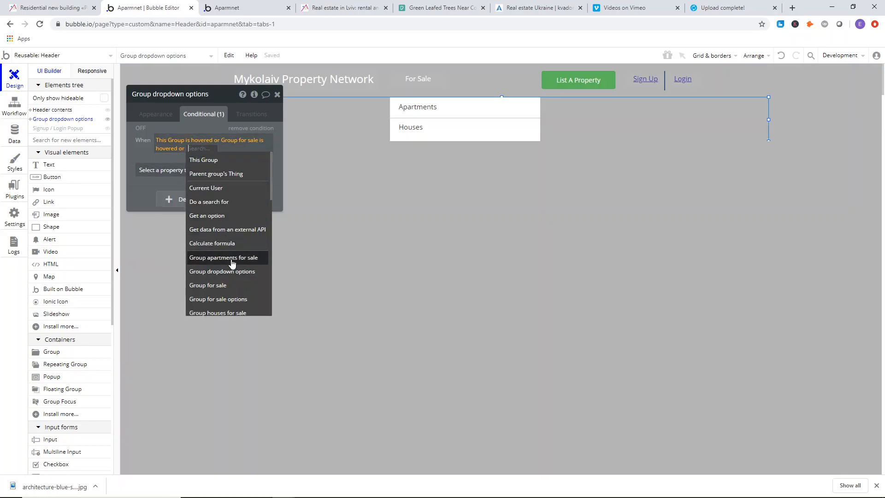
scroll(238, 263, "down", 1)
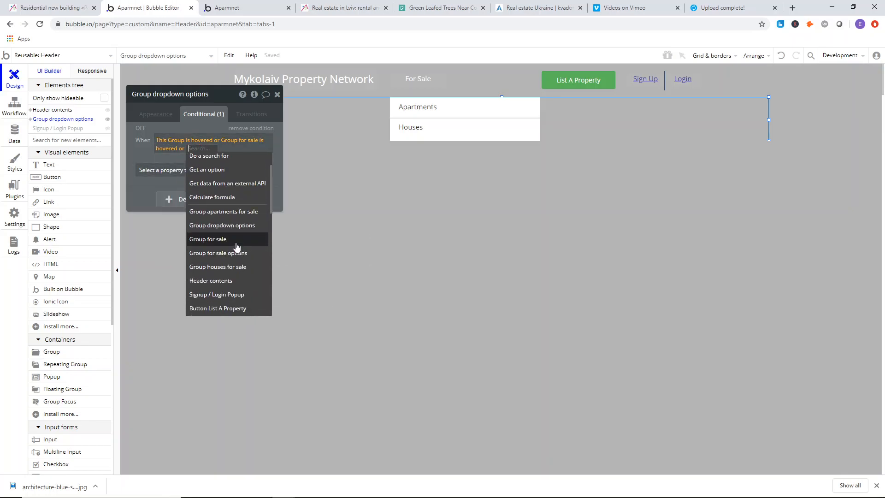
left_click(236, 252)
left_click(196, 182)
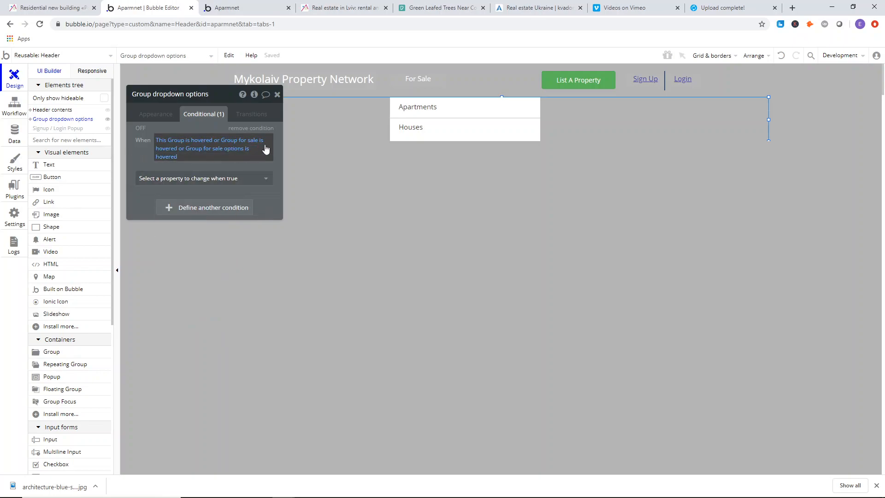
Shrink Group for sale options and Group dropdown options to 88 px high and fit the header's bottom edge to them.
left_click(488, 137)
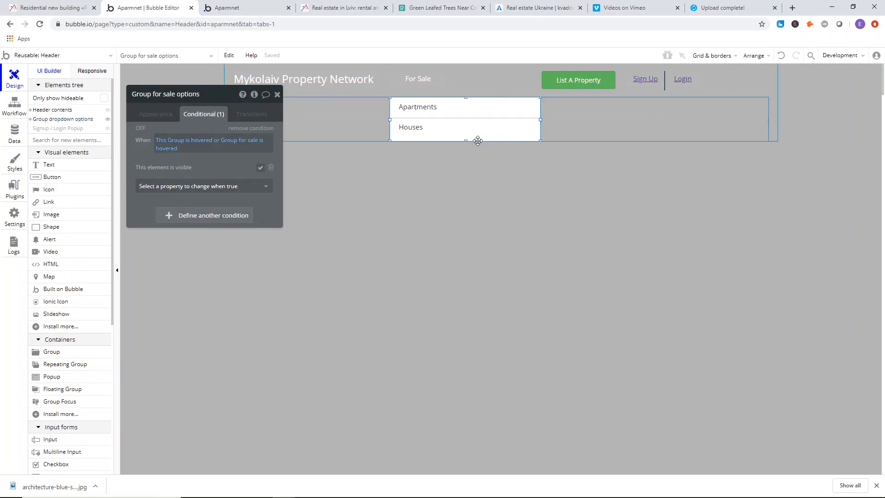
left_click(467, 138)
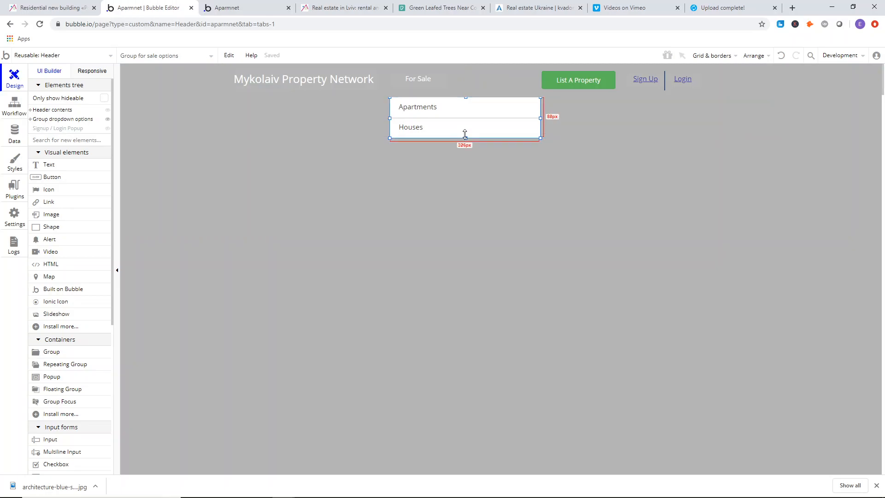
left_click_drag(503, 141, 502, 138)
left_click(503, 146)
Review the Group dropdown options settings, test the For Sale hover in the app preview, and return to the Bubble editor.
left_click(617, 114)
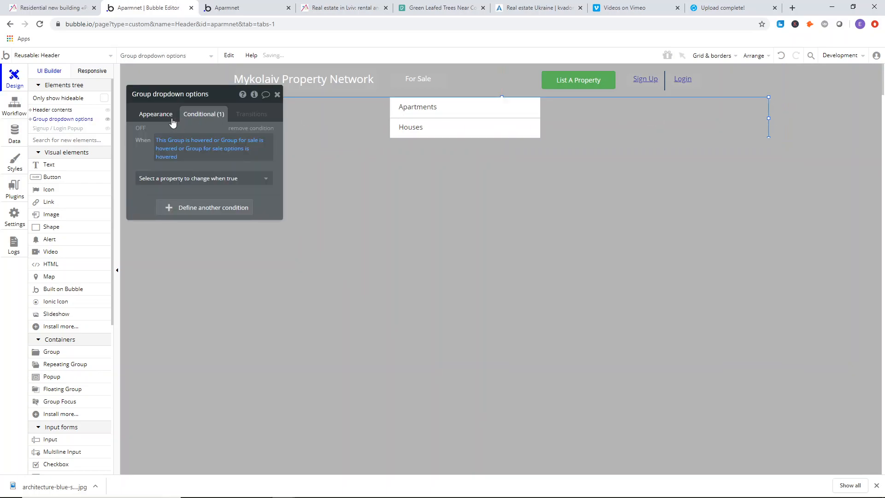
left_click(156, 114)
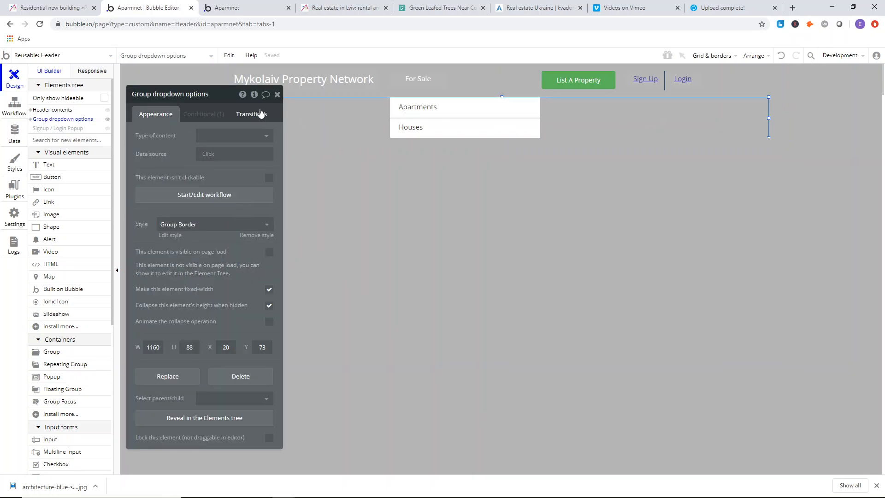
left_click(277, 96)
left_click(251, 7)
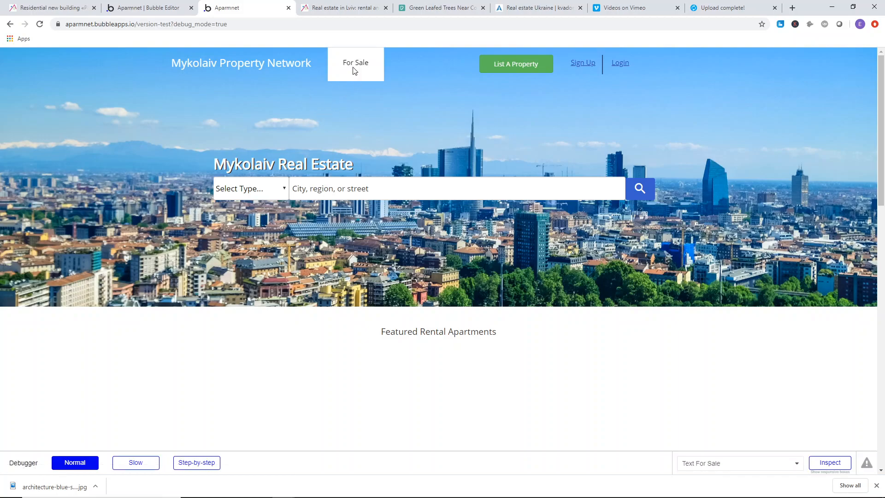
left_click(143, 8)
Make Group dropdown options visible when its hover condition is true.
left_click(369, 129)
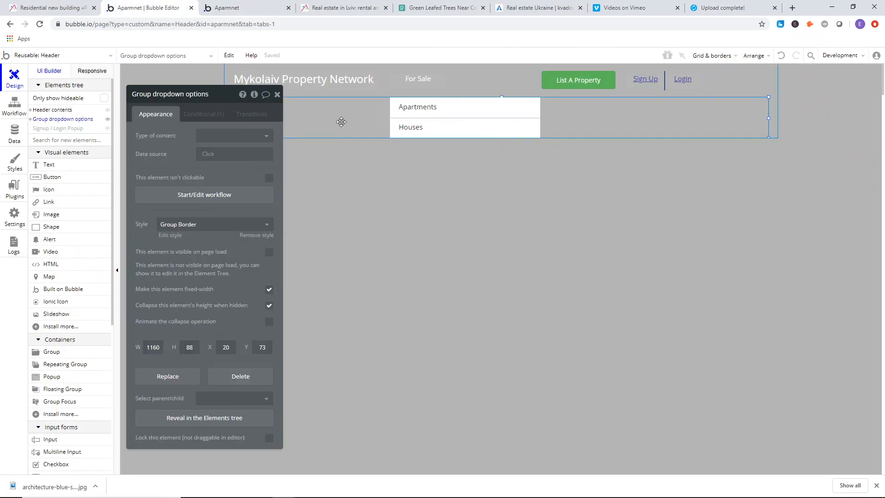
left_click(404, 92)
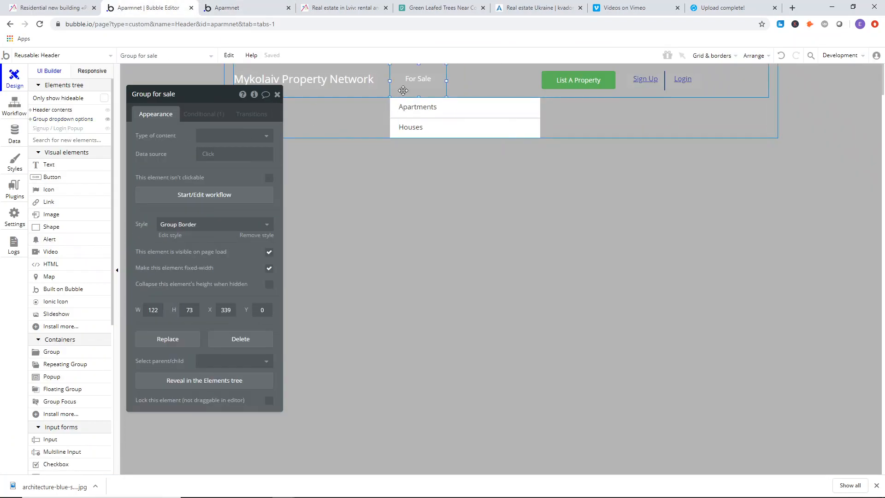
left_click(368, 123)
left_click(206, 114)
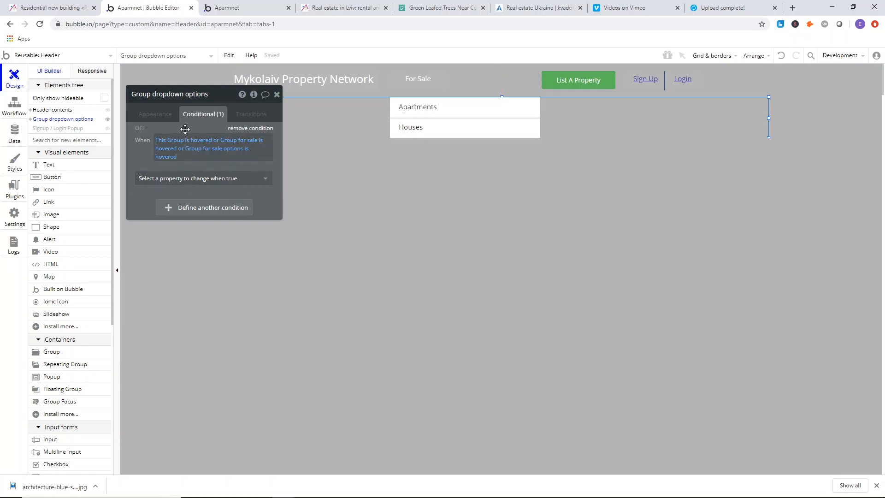
left_click(203, 179)
left_click(180, 211)
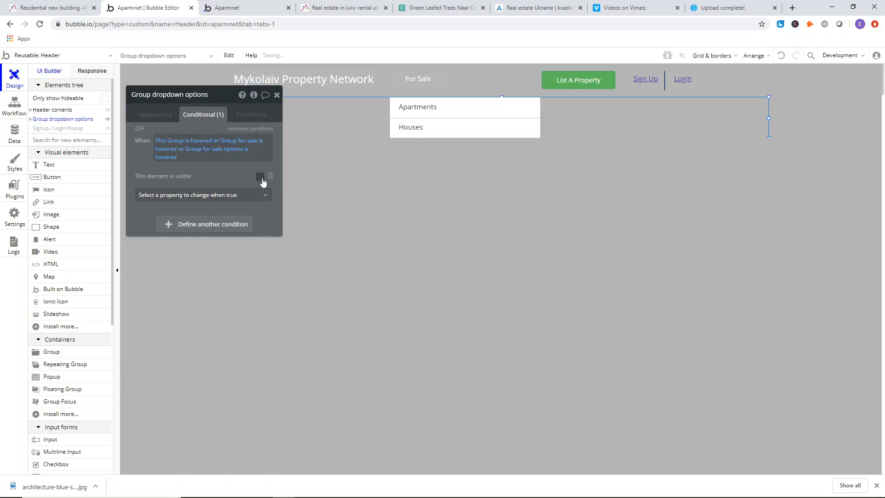
Reload the app preview, test that the dropdown opens from For Sale, and return to the Bubble editor.
left_click(264, 8)
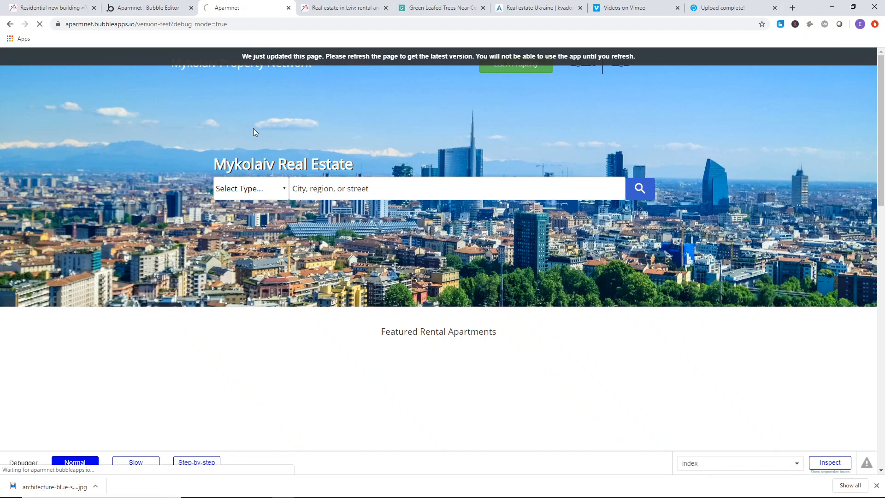
left_click(356, 63)
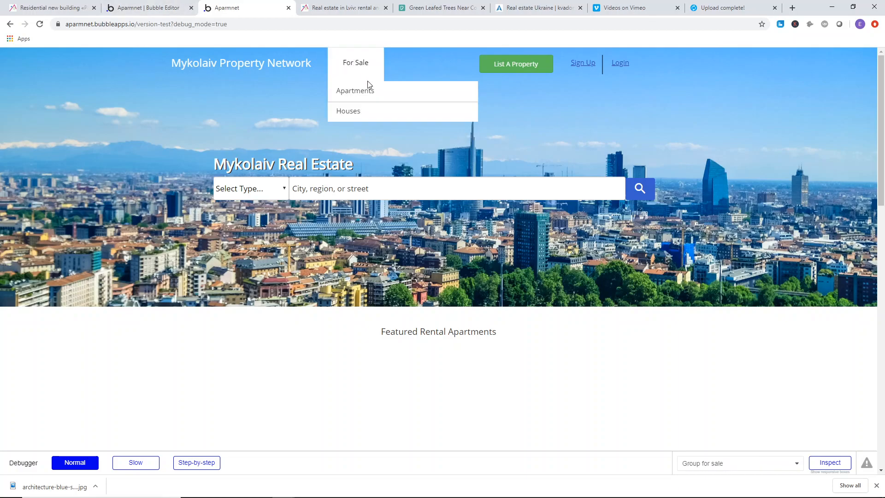
left_click(158, 4)
Extend the Group for sale background condition with "or Group for sale options is hovered".
left_click(406, 91)
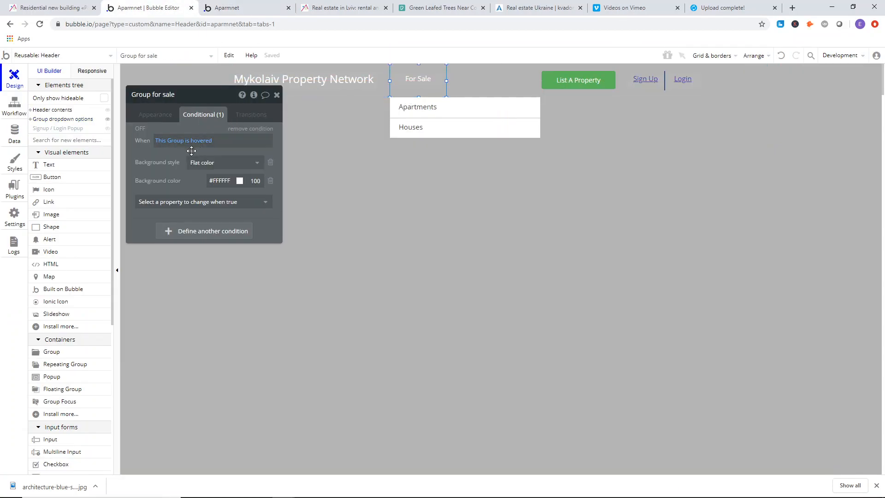
left_click(210, 140)
left_click(218, 151)
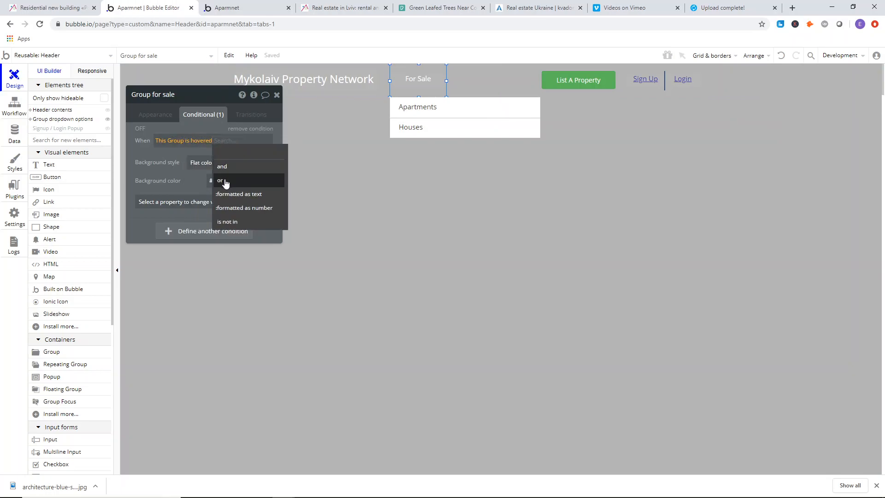
left_click(227, 183)
scroll(277, 253, "down", 3)
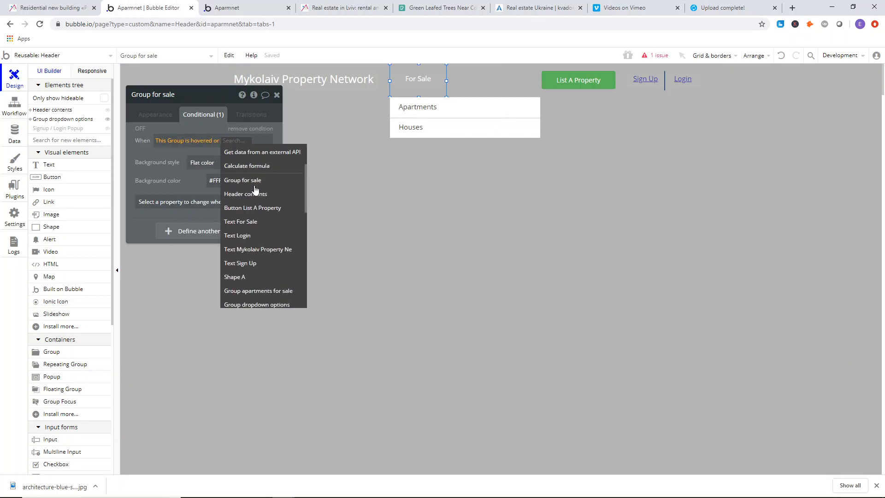
scroll(265, 255, "down", 2)
left_click(261, 250)
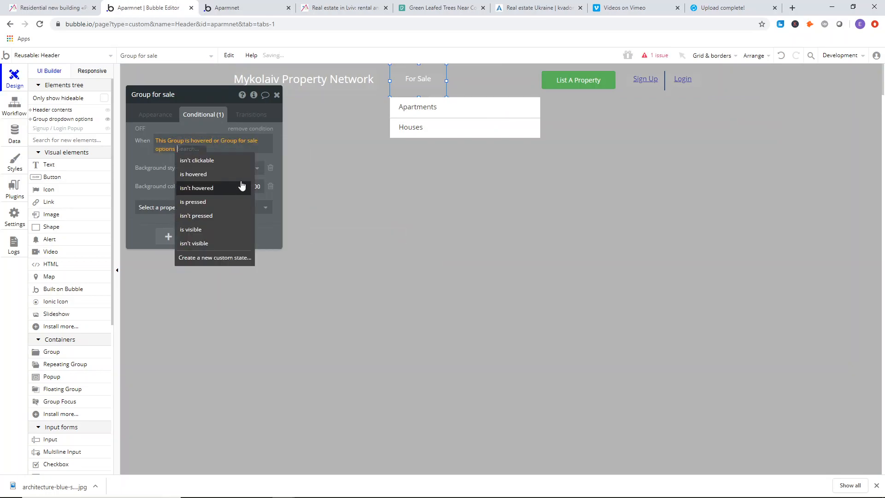
left_click(191, 176)
Reload the app preview, check the For Sale item's background with the dropdown open, and return to the Bubble editor.
left_click(243, 7)
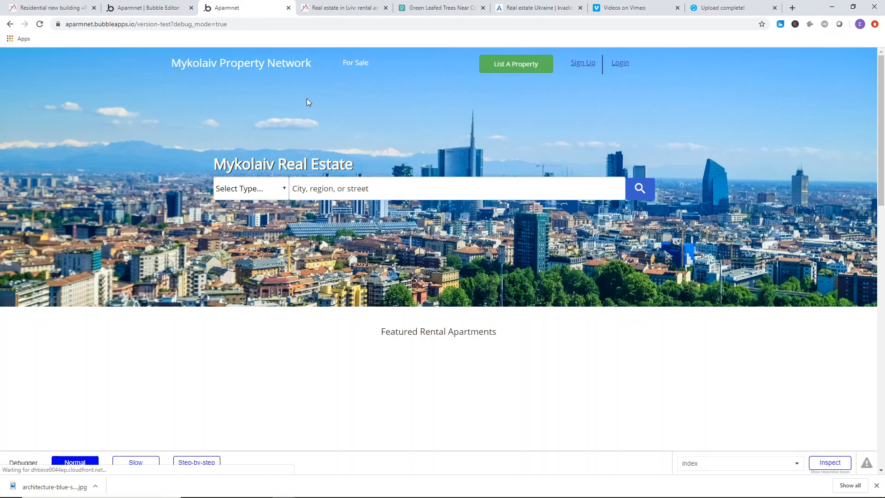
mouse_move(353, 72)
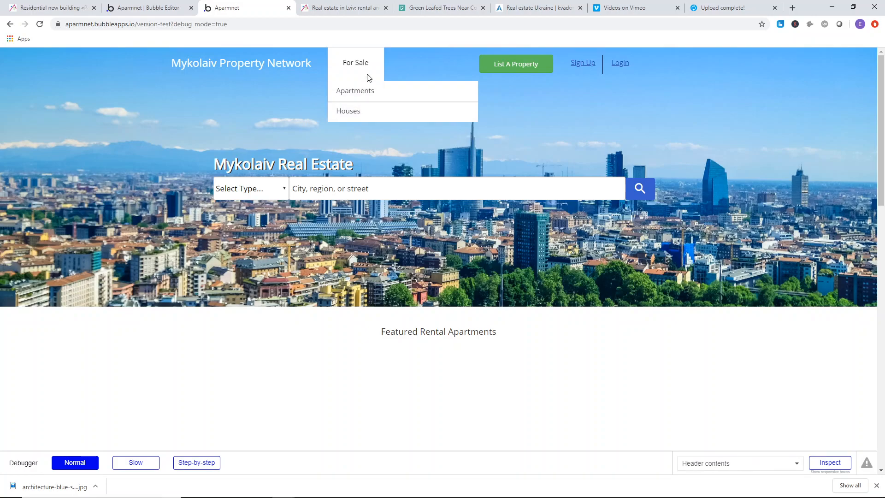
left_click(176, 10)
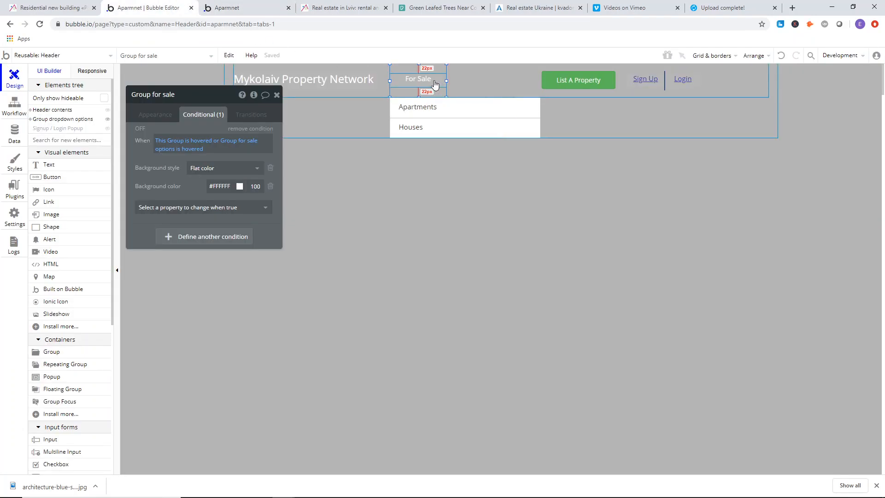
Extend the For Sale text's black font color condition to "Group for sale is hovered or Group for sale options is hovered".
left_click(418, 79)
left_click(214, 141)
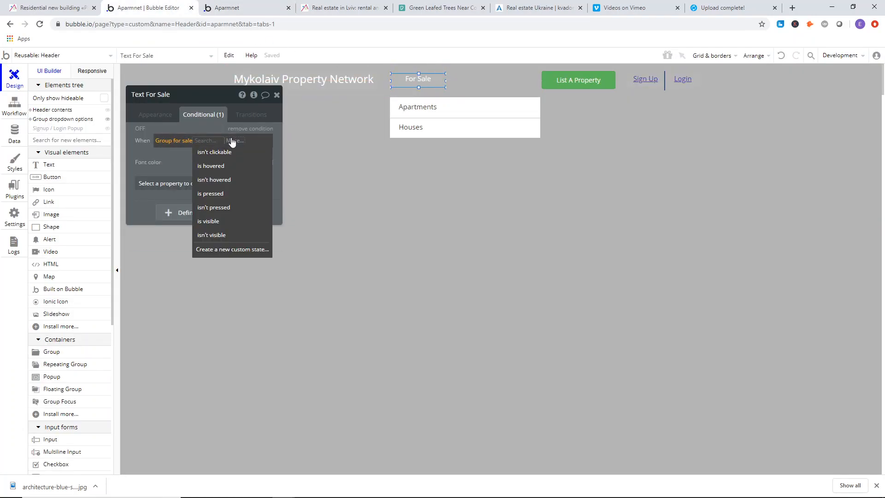
left_click(211, 166)
left_click(242, 166)
scroll(272, 238, "down", 3)
left_click(276, 215)
left_click(206, 174)
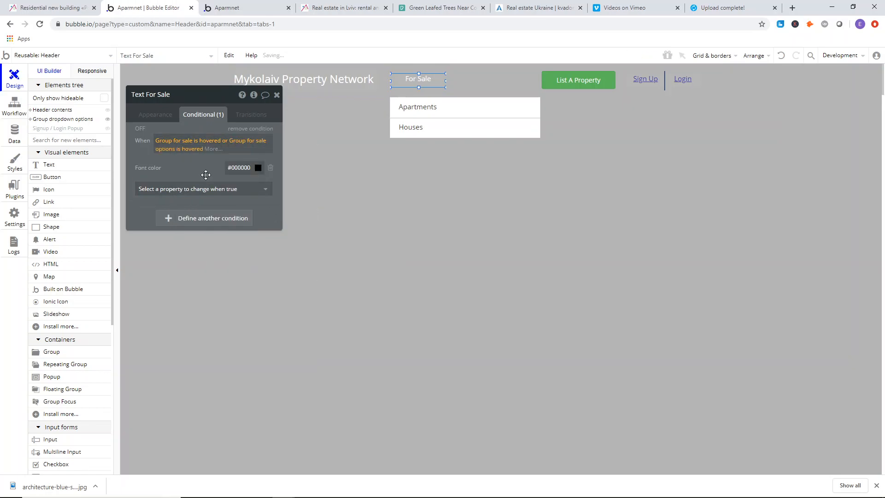
Reload the app preview and check the For Sale text and dropdown while hovering over the Apartments and Houses options.
left_click(254, 6)
key("F5")
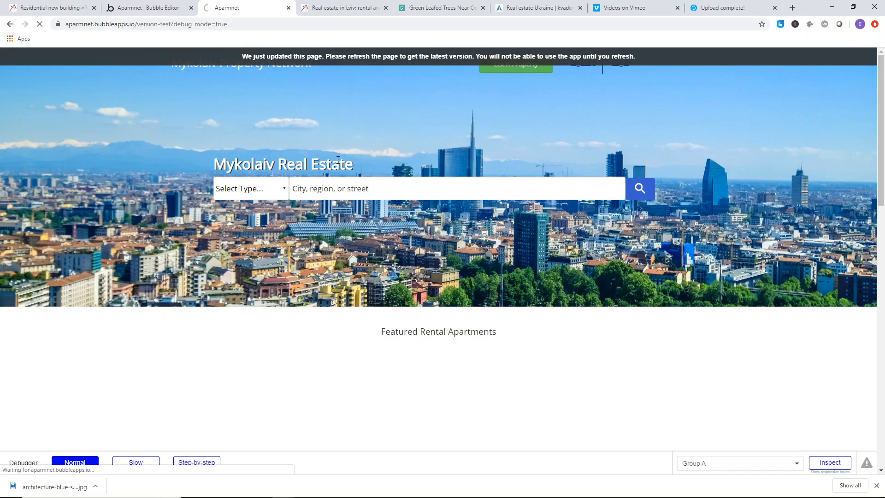
mouse_move(364, 61)
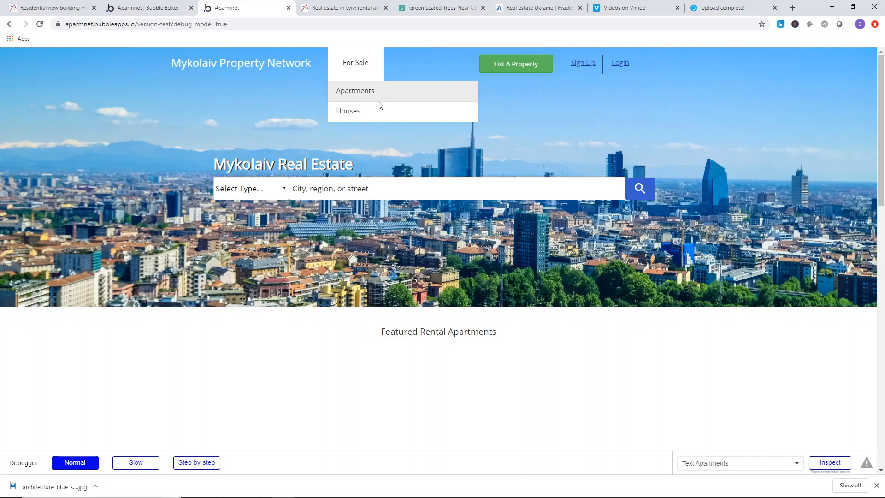
Return to the Bubble editor and draw a thin divider shape about 122 px wide along the Apartments option's upper edge, beneath For Sale.
left_click(161, 3)
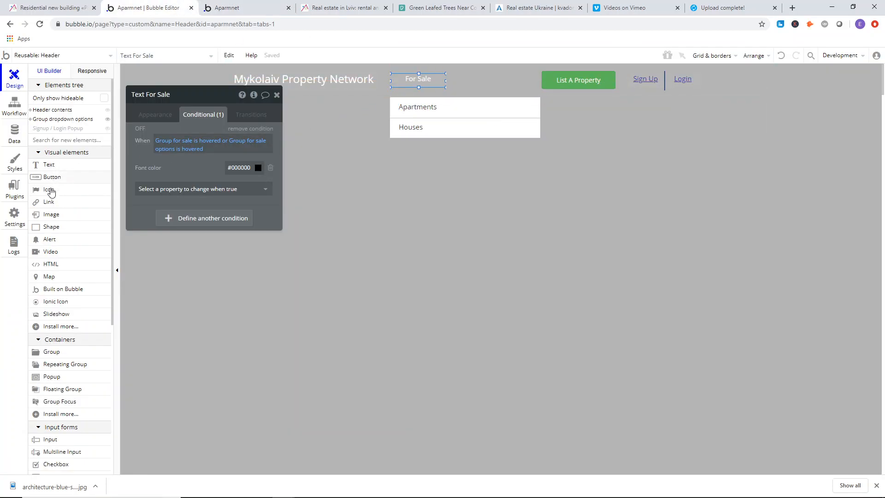
left_click(54, 228)
mouse_move(419, 99)
left_mouse_down()
mouse_move(390, 99)
mouse_move(446, 98)
left_mouse_up()
Match the new divider to Shape B between Apartments and Houses by setting its height to 2.
left_click(439, 118)
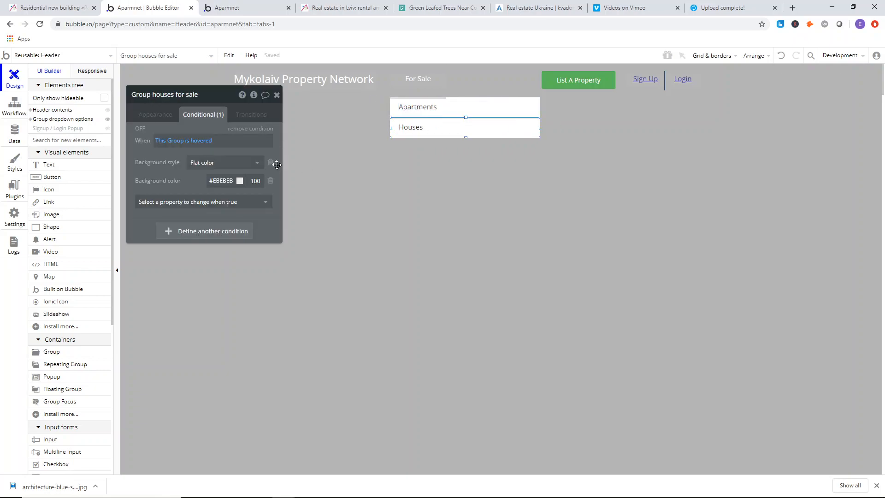
left_click(161, 117)
left_click(498, 117)
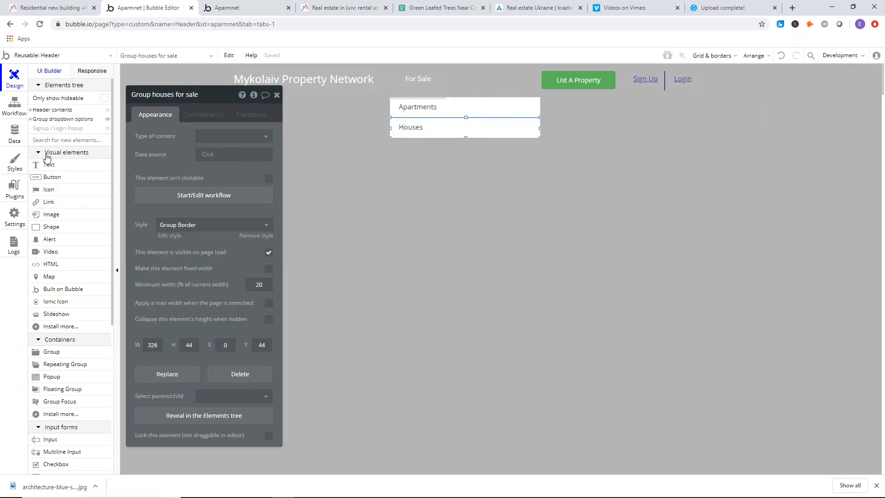
left_click(31, 120)
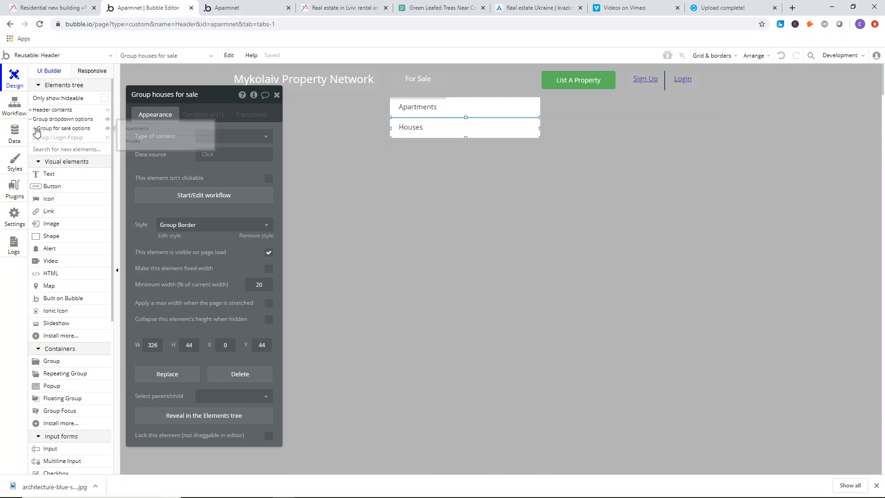
left_click(35, 129)
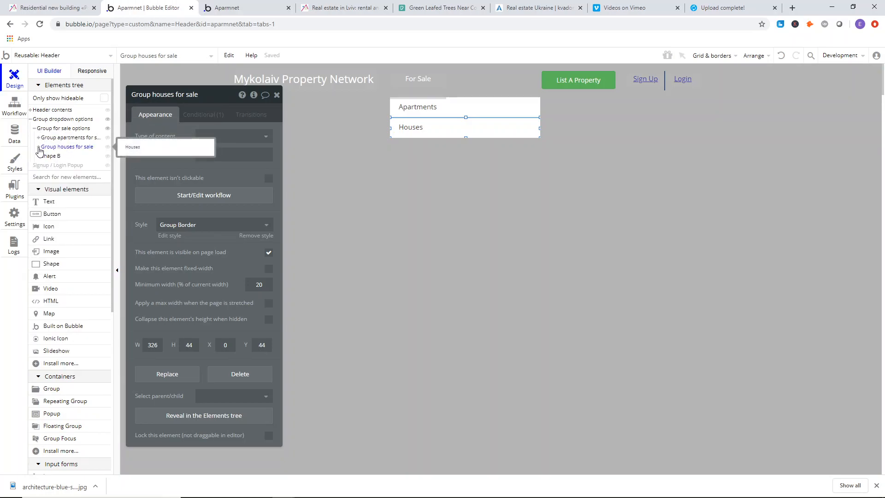
left_click(49, 157)
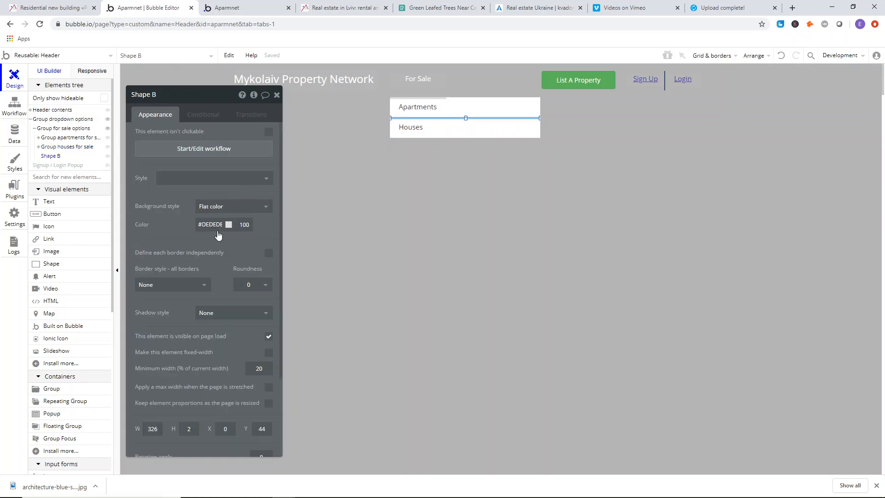
scroll(206, 270, "down", 2)
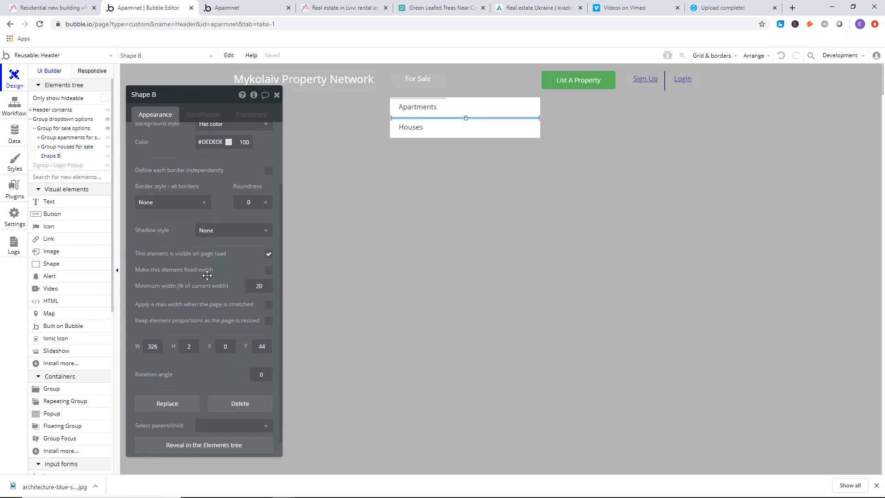
left_click(437, 99)
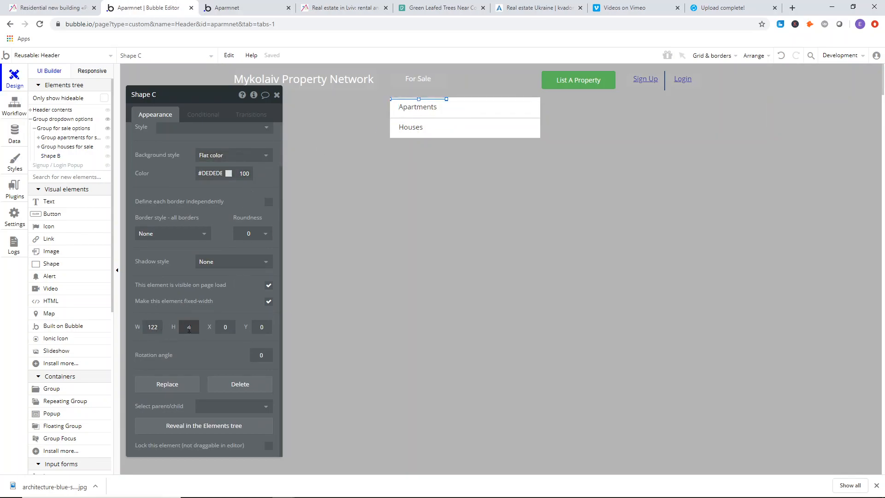
type("2")
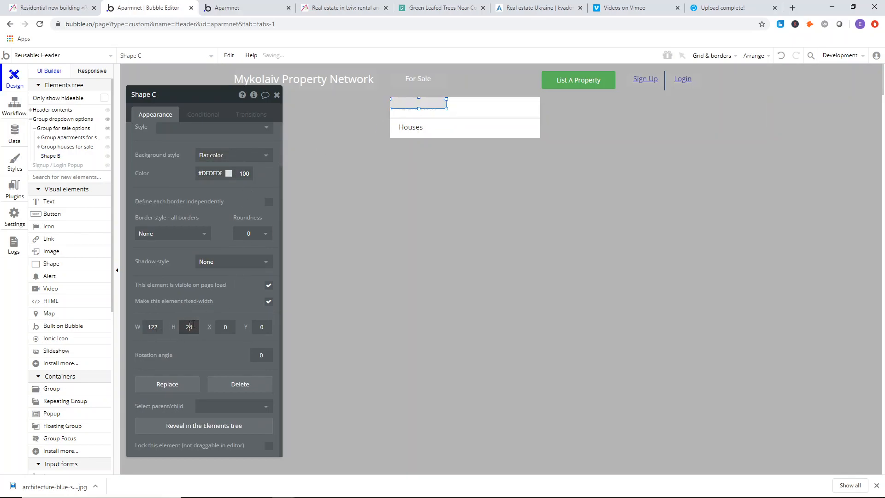
key("Delete")
left_click(392, 286)
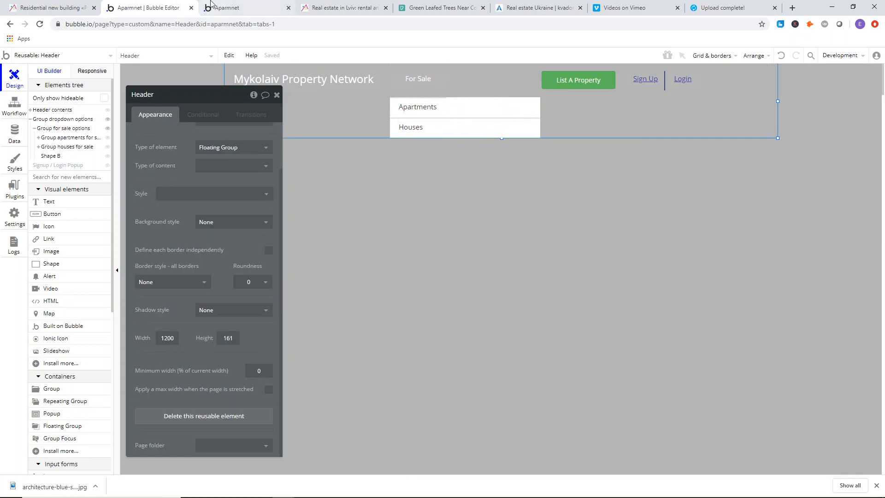
Reload the app preview, check the divider with the For Sale dropdown open, and return to the Bubble editor.
left_click(244, 8)
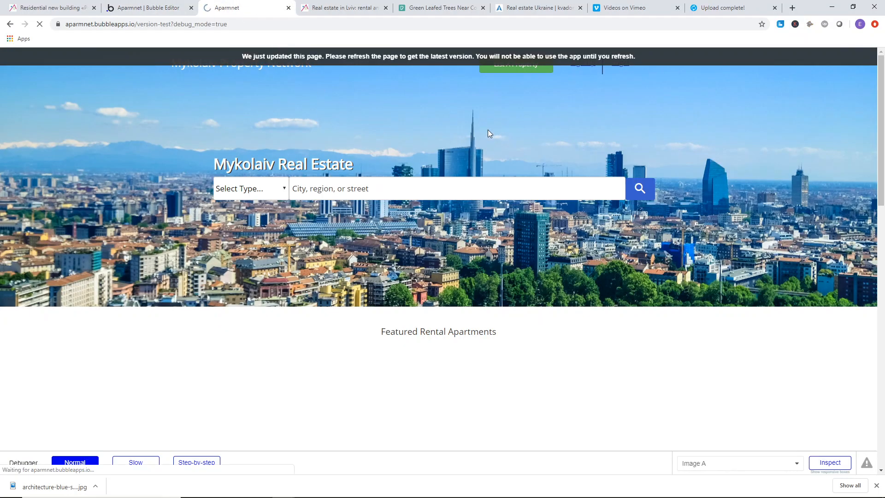
left_click(366, 60)
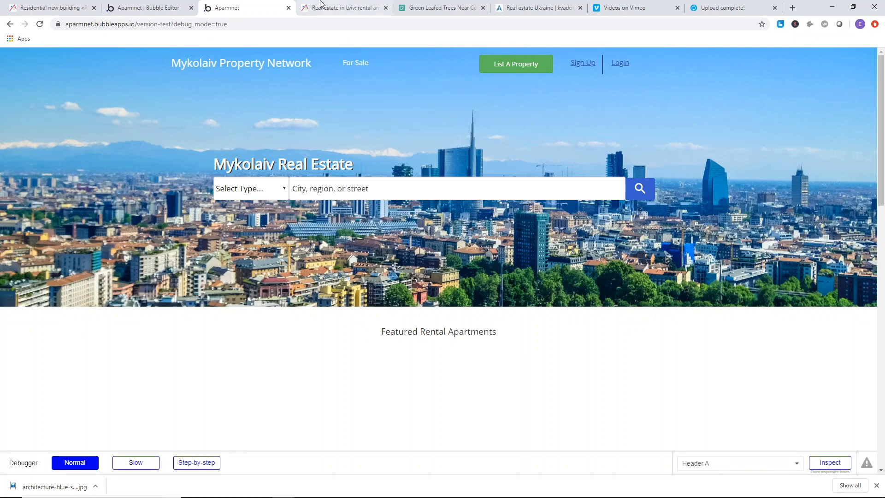
mouse_move(353, 60)
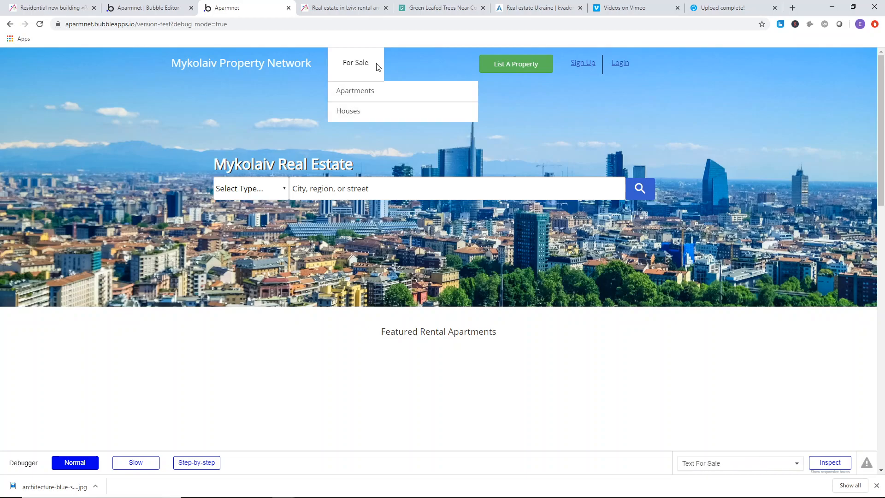
left_click(157, 7)
Remove the divider shape from the Apartments option's upper edge and recheck the header in the app preview.
left_click(429, 99)
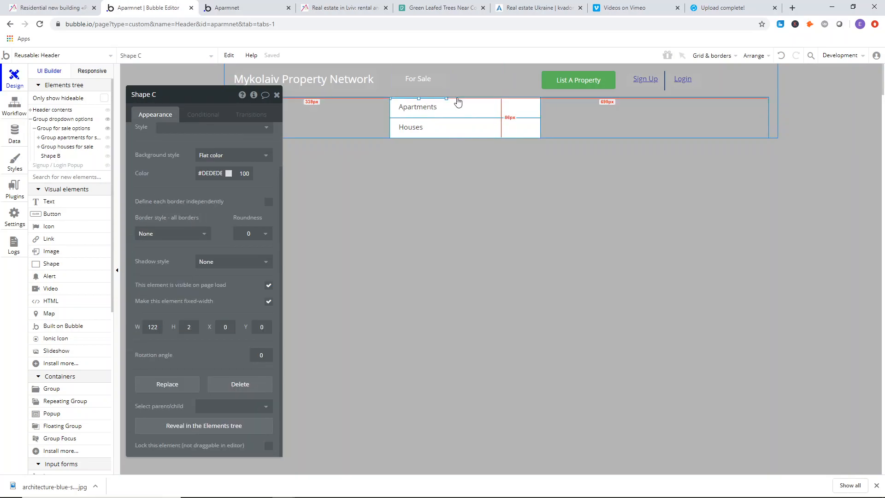
left_click(443, 98)
left_click(555, 178)
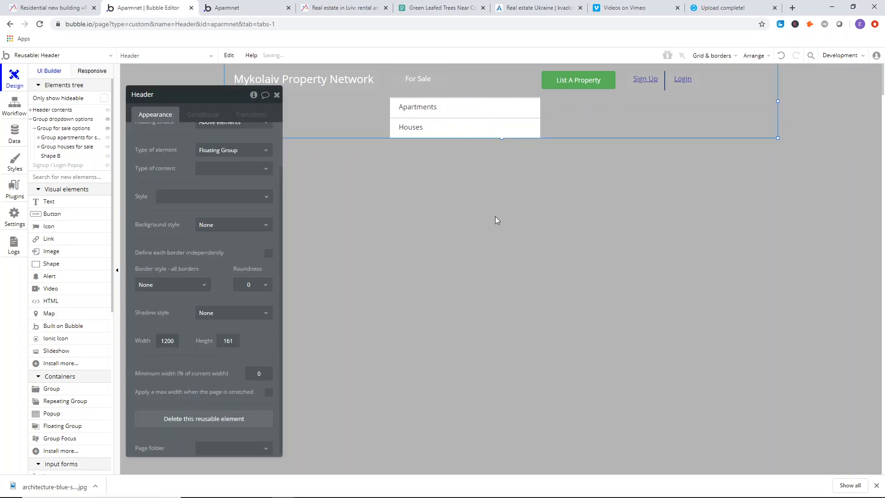
left_click(275, 8)
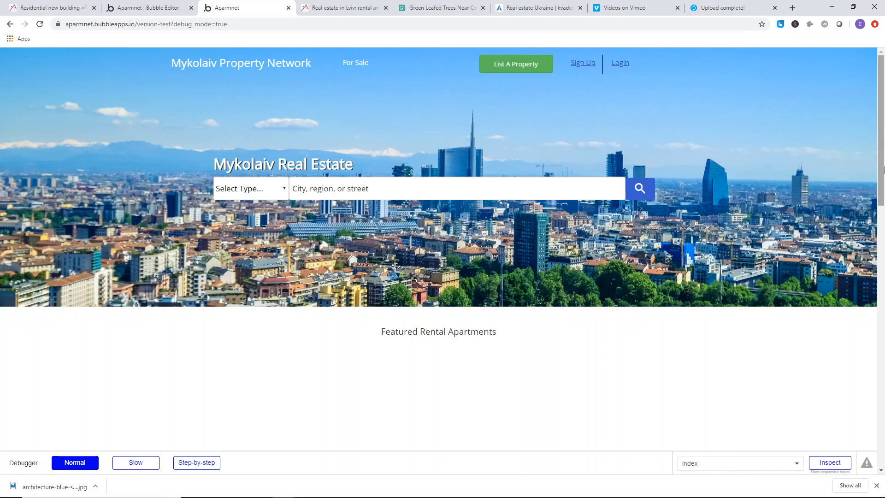
Duplicate Group for sale within Header contents, place the copy directly beside the original at X 461, Y 0, and name it Group for rent.
left_click(176, 8)
left_click(435, 93)
right_click(433, 96)
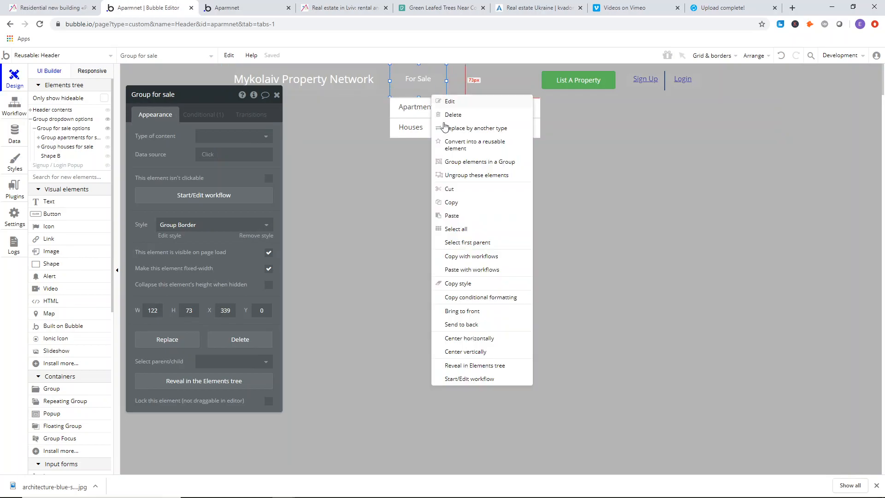
left_click(455, 203)
right_click(468, 74)
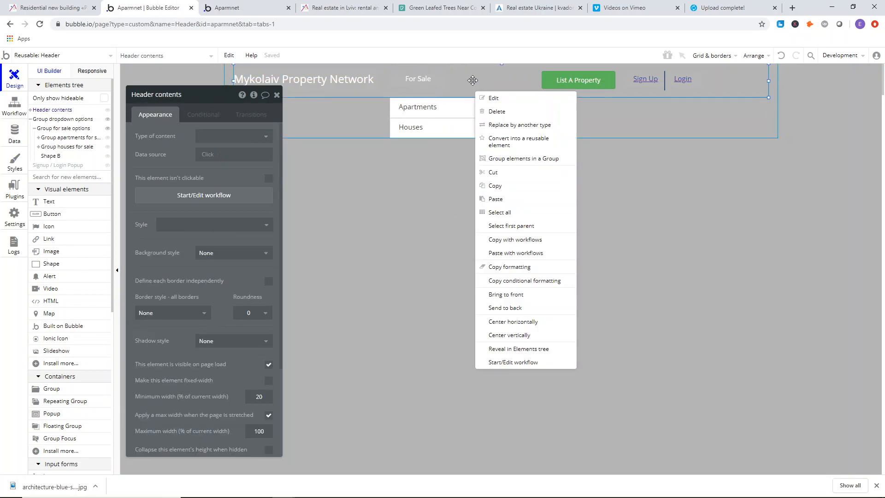
left_click(492, 197)
left_click_drag(444, 72, 496, 65)
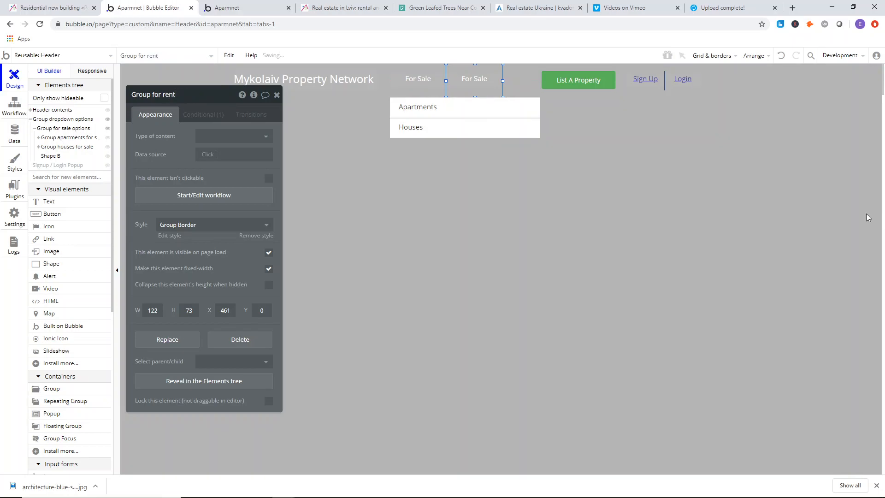
Check Group for rent's condition, duplicate Group for sale options, and hide the original dropdown in the editor.
left_click(206, 119)
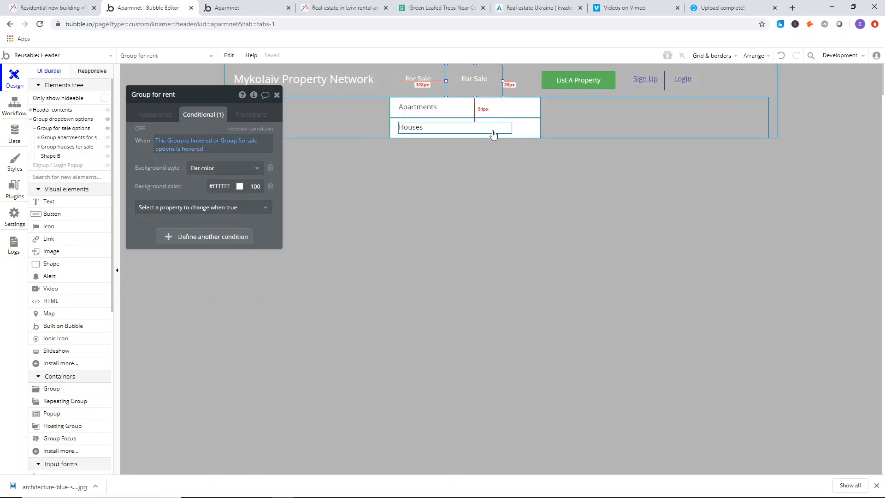
left_click(62, 128)
right_click(62, 129)
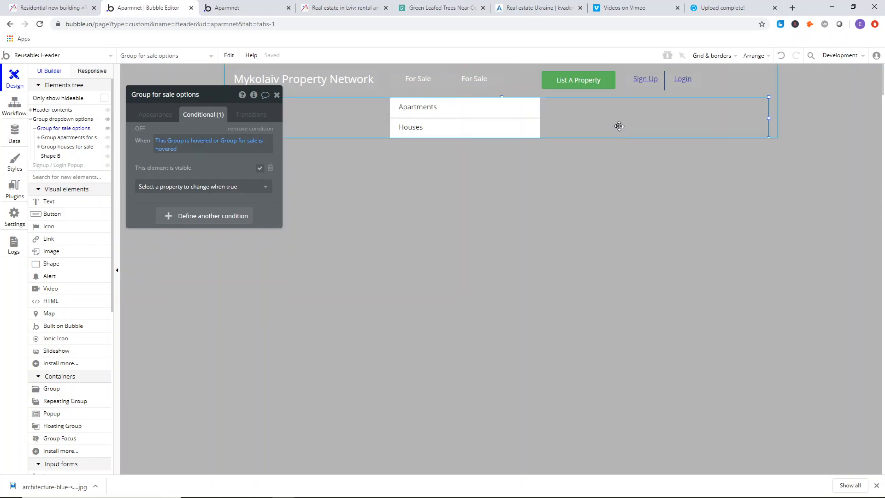
right_click(618, 125)
left_click(644, 234)
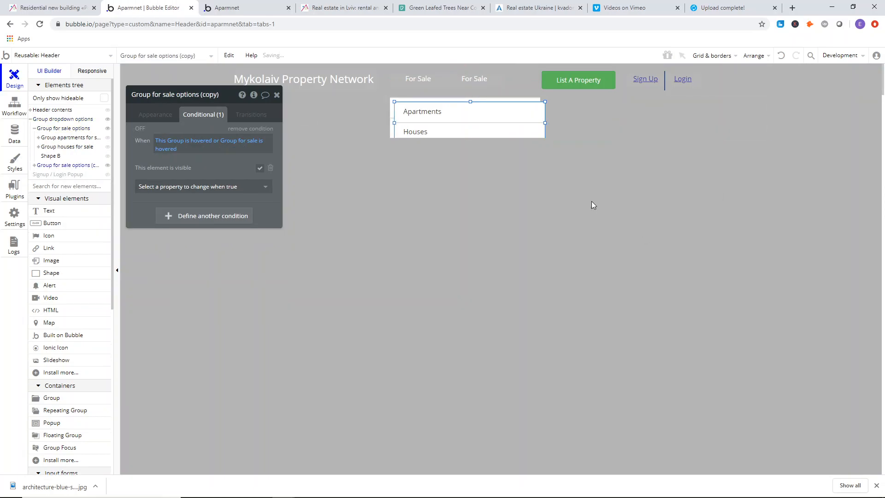
left_click(106, 129)
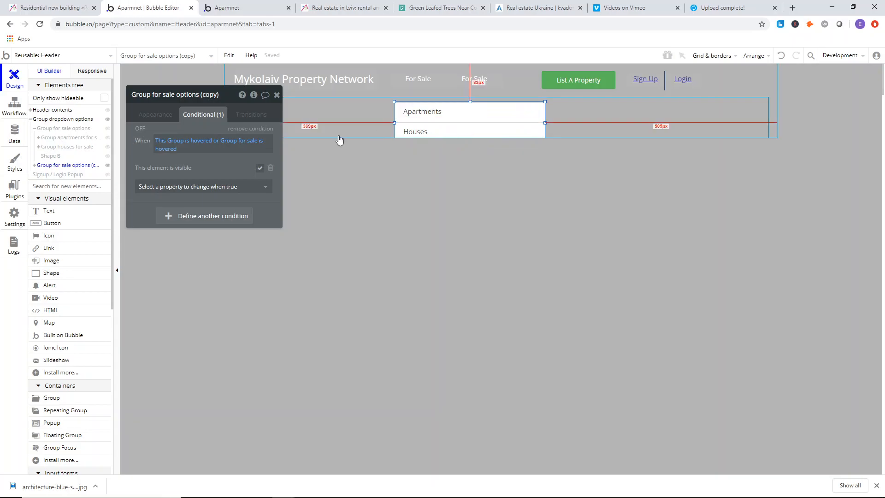
Move the duplicated dropdown group sideways toward the second For Sale item.
left_click_drag(470, 102, 471, 103)
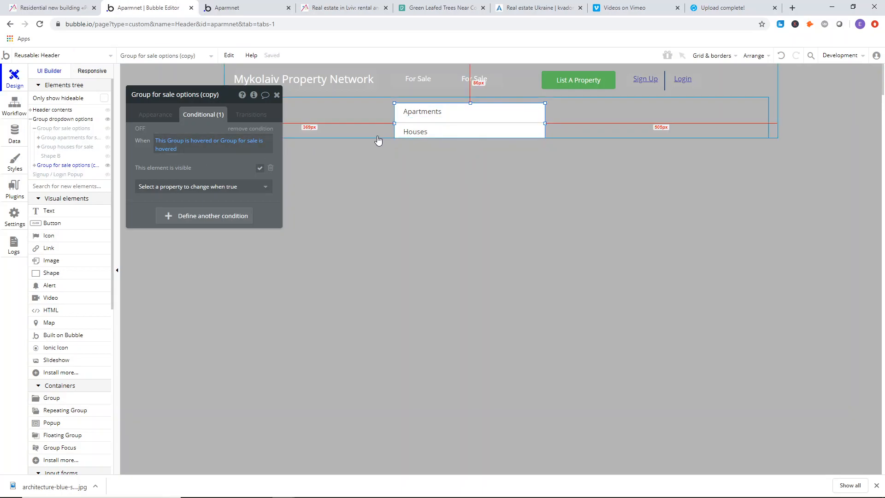
left_click(54, 167)
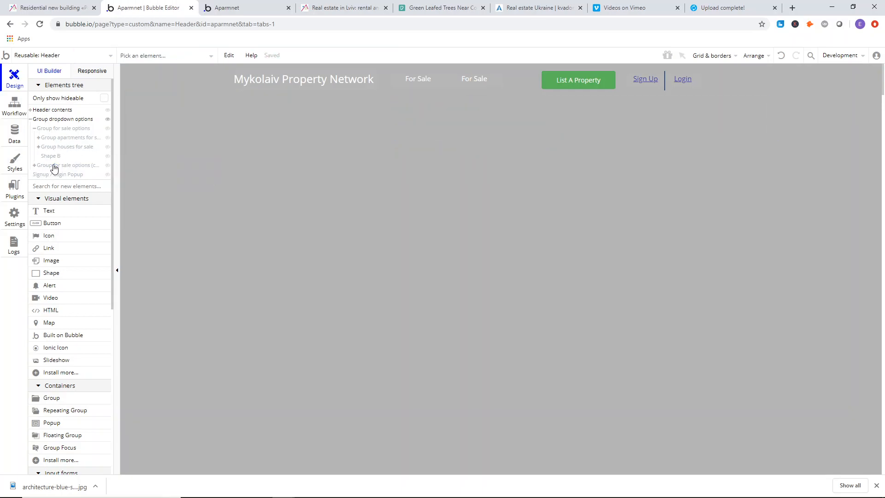
left_click(54, 167)
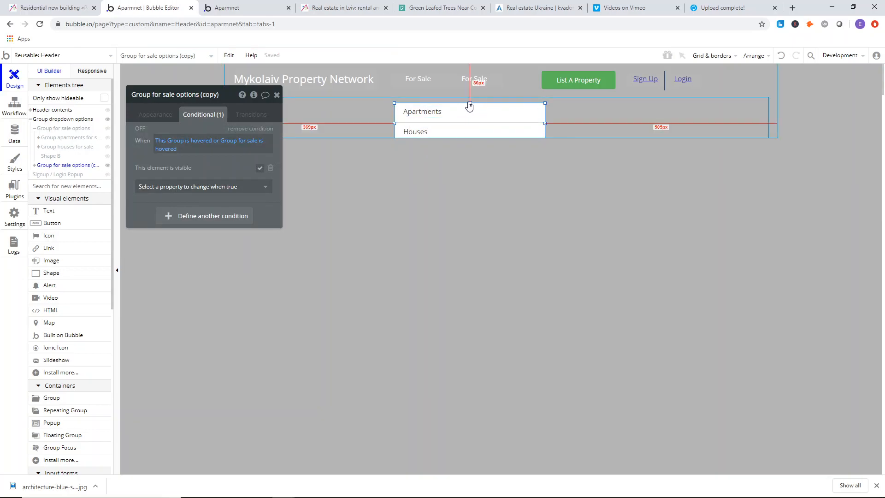
left_click_drag(471, 104, 507, 96)
Extend the header's height below the duplicated dropdown, and align the dropdown with the second For Sale item.
left_click(397, 139)
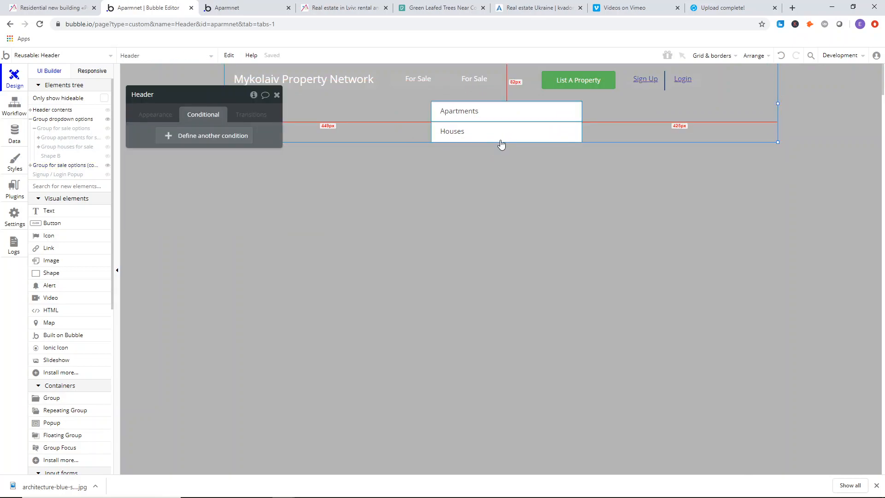
left_click(500, 136)
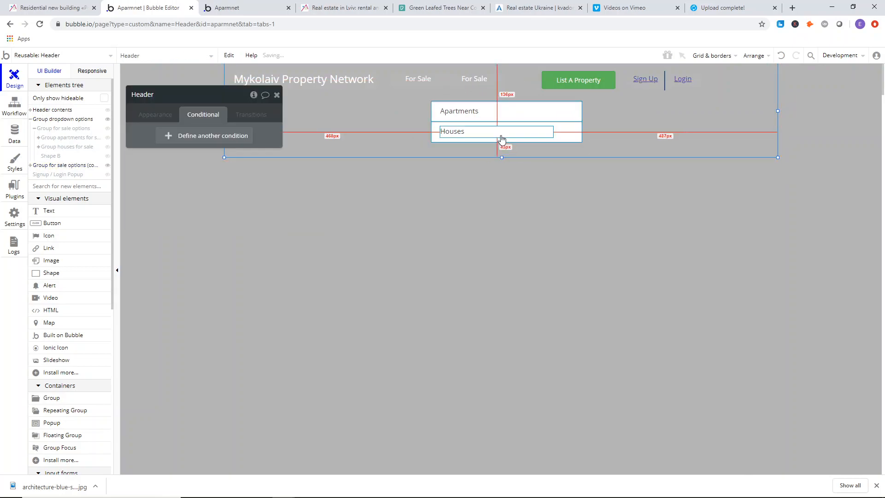
left_click(63, 165)
mouse_move(507, 142)
left_mouse_down()
mouse_move(508, 150)
mouse_move(538, 140)
mouse_move(522, 141)
left_mouse_up()
Change the text inside Group for rent to "For Rent" and close its properties.
left_click(476, 82)
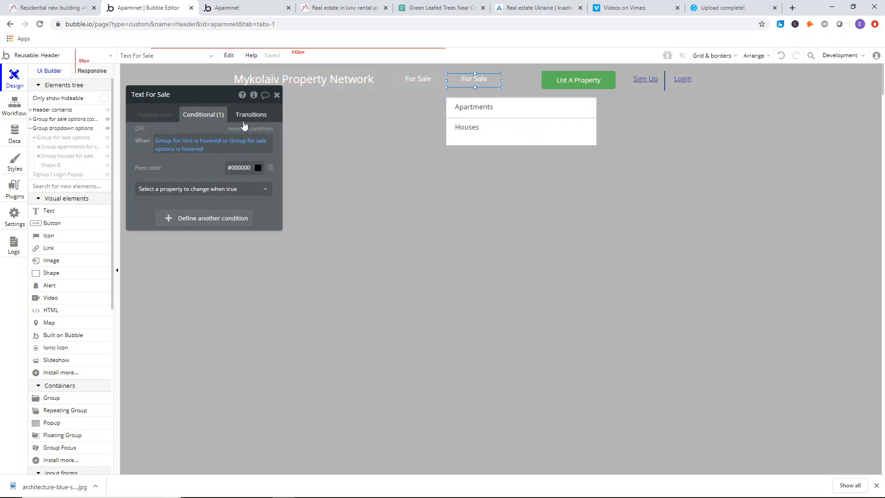
left_click(170, 116)
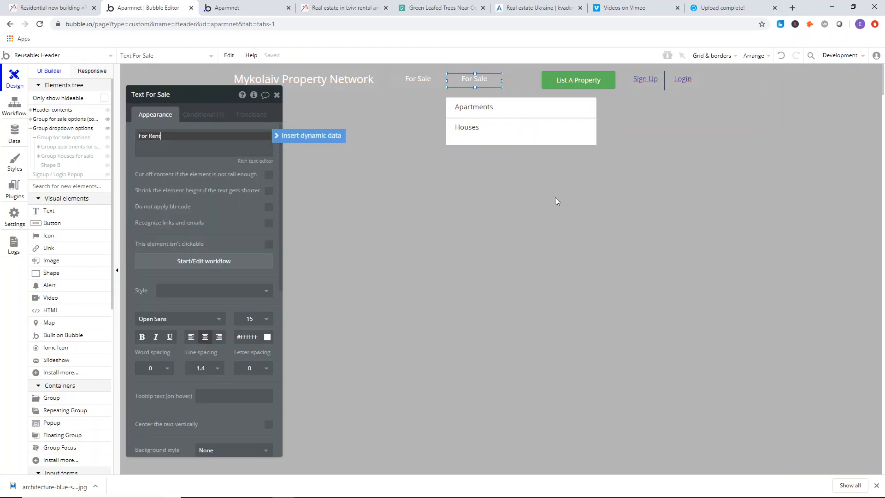
left_click(189, 197)
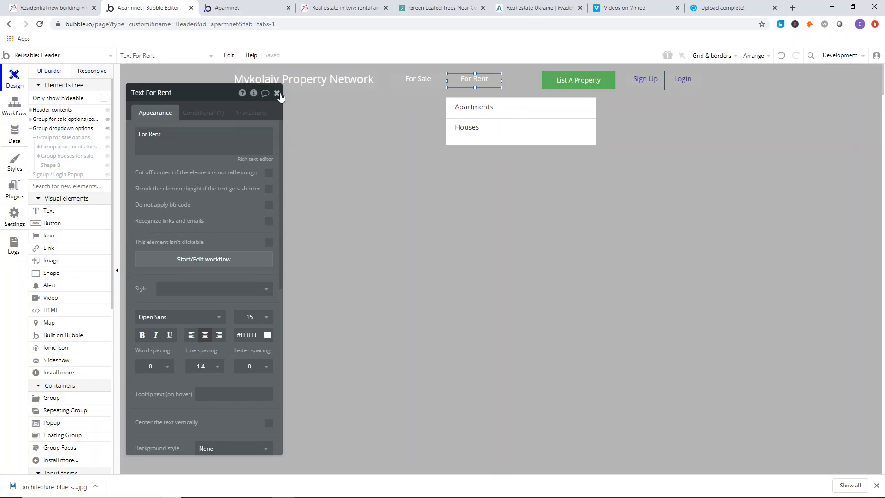
left_click(278, 94)
Rename the duplicated dropdown group as "Group for rent options".
left_click(512, 146)
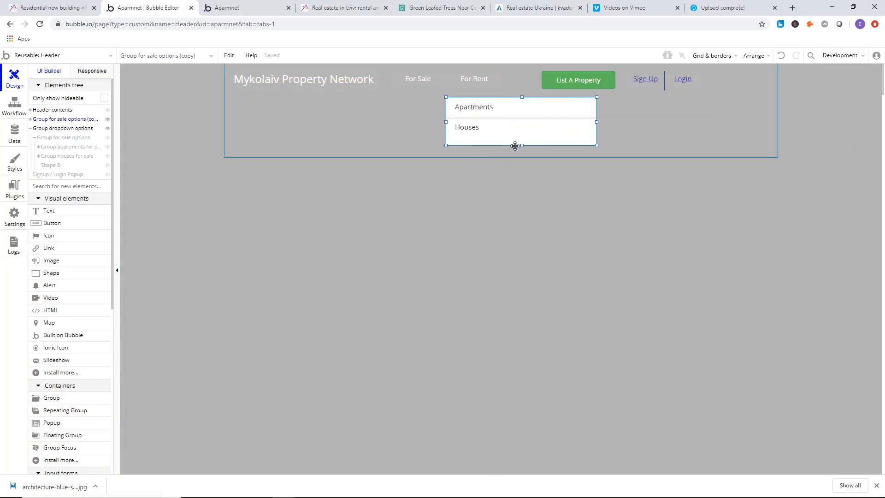
double_click(517, 138)
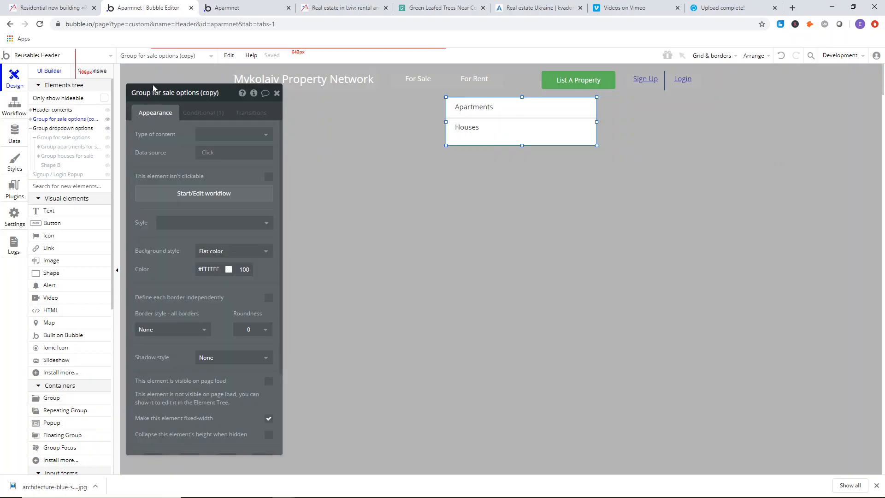
key("BackSpace")
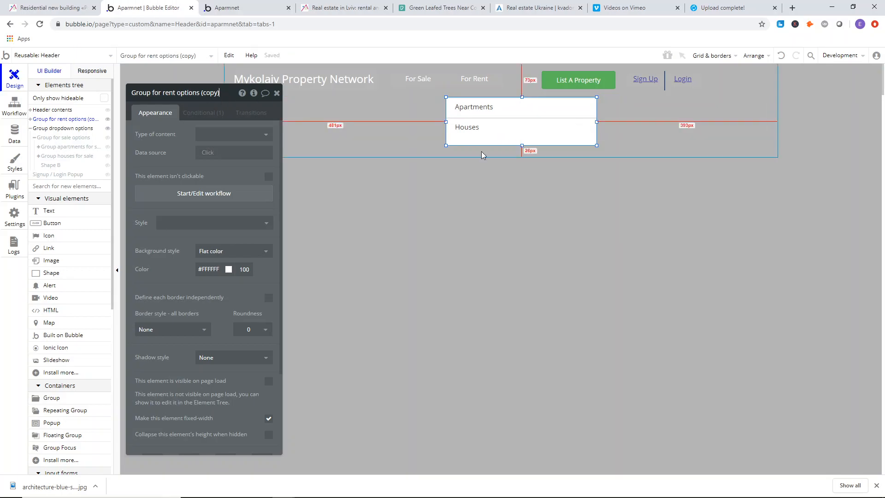
key("BackSpace")
key("BackSpace")
key("BackSpace")
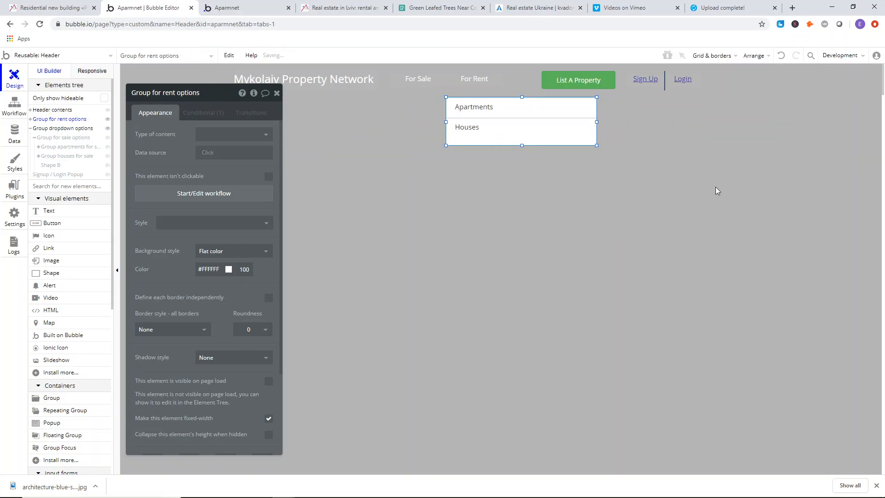
Change Group for rent's highlight condition to respond when the group itself or Group for rent options is hovered.
left_click(475, 79)
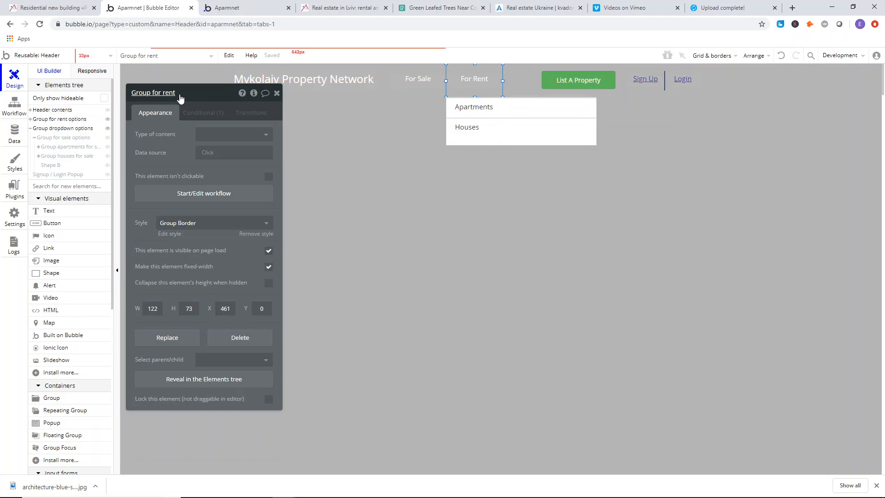
left_click(210, 113)
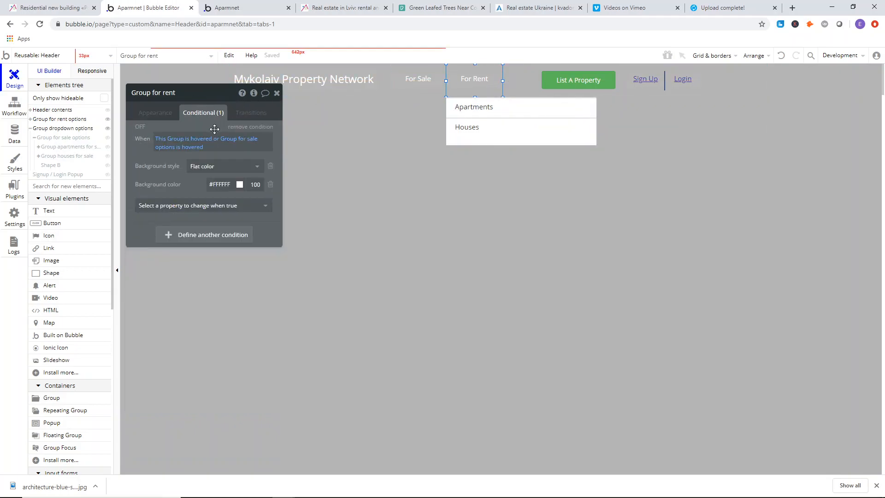
left_click(235, 139)
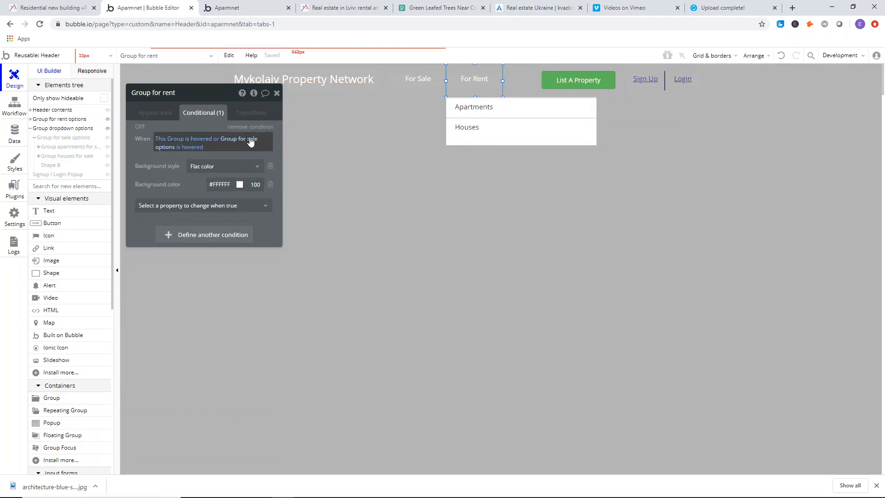
type("gorupf")
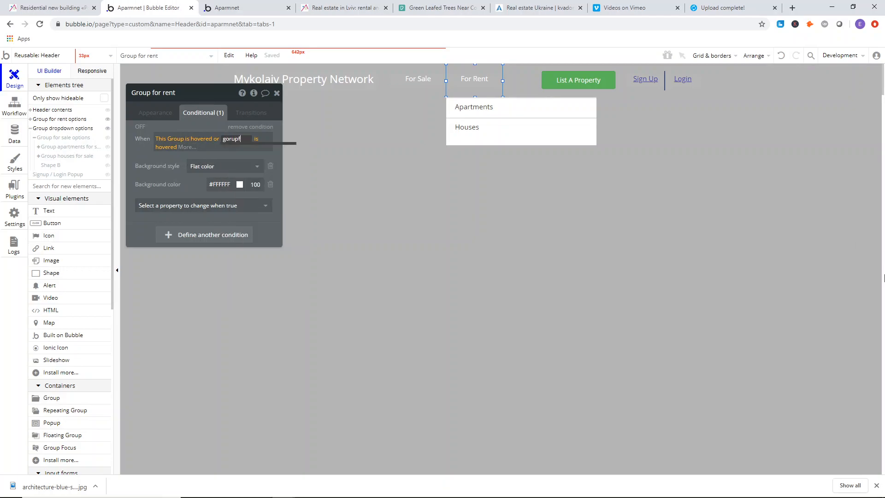
key("BackSpace")
key("BackSpace")
type("roup for")
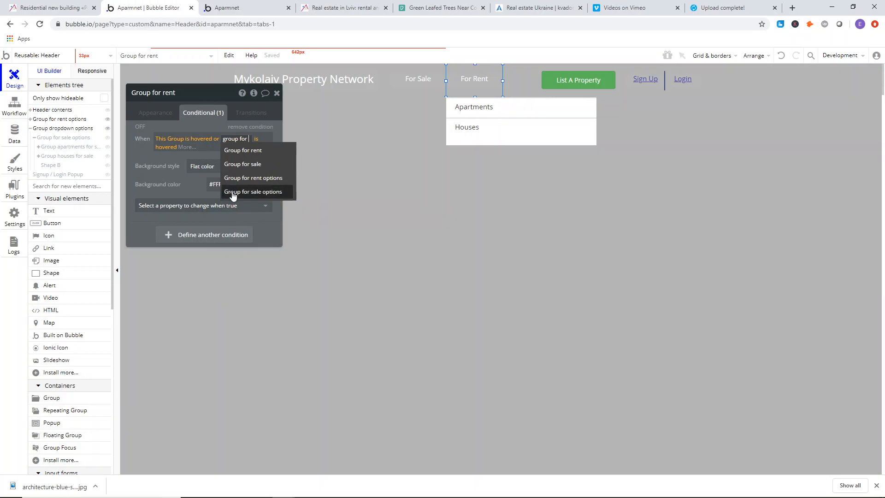
left_click(239, 178)
left_click(182, 172)
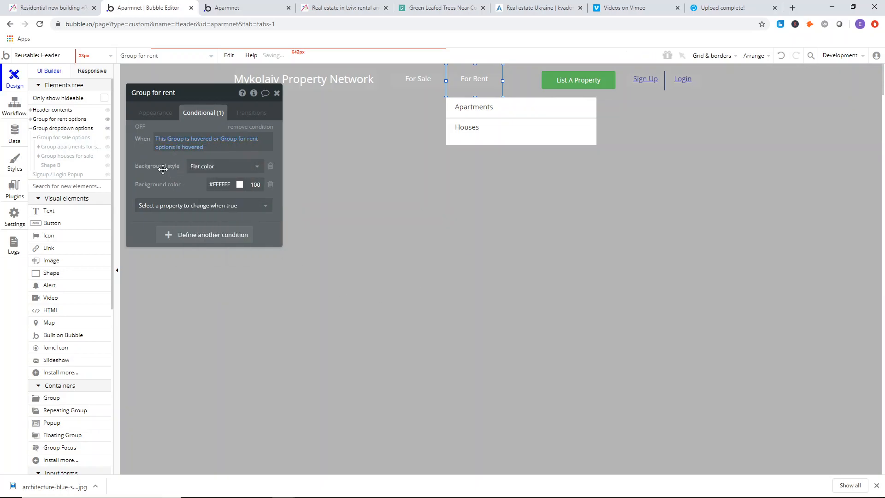
Change the For Rent text's font color condition to use "Group for rent options is hovered" as its second trigger.
left_click(475, 79)
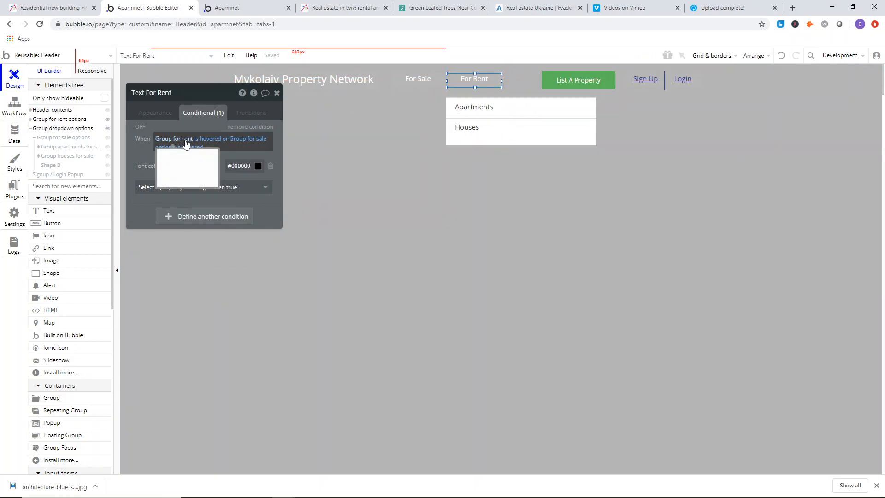
left_click(261, 142)
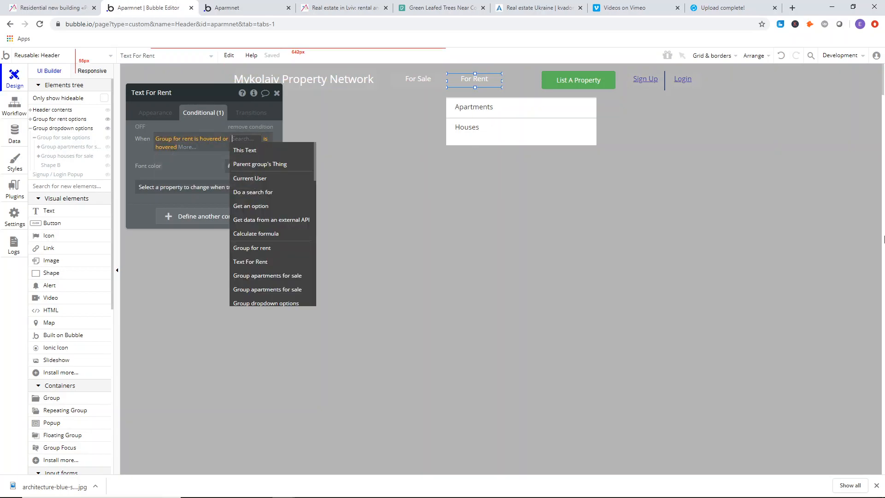
type("group for rent")
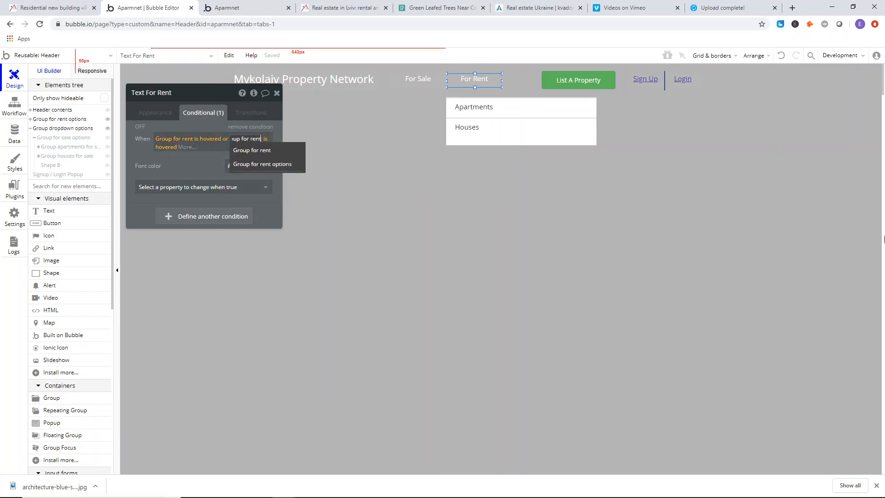
left_click(254, 165)
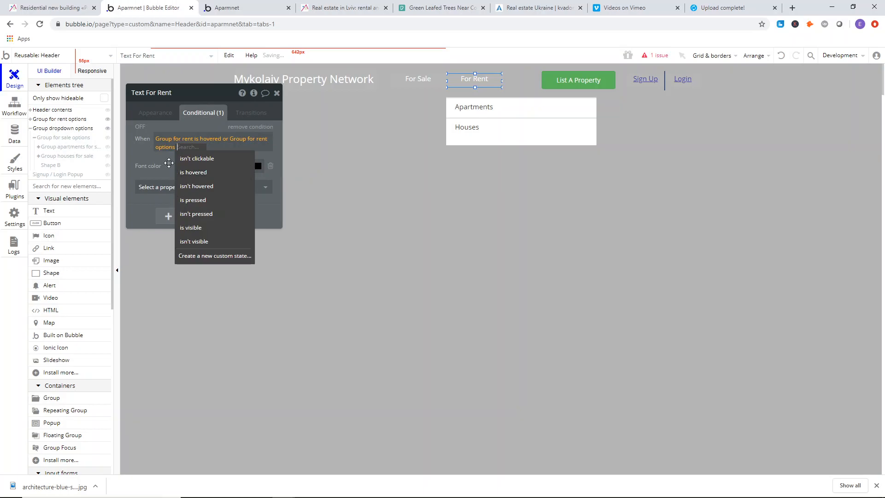
left_click(191, 173)
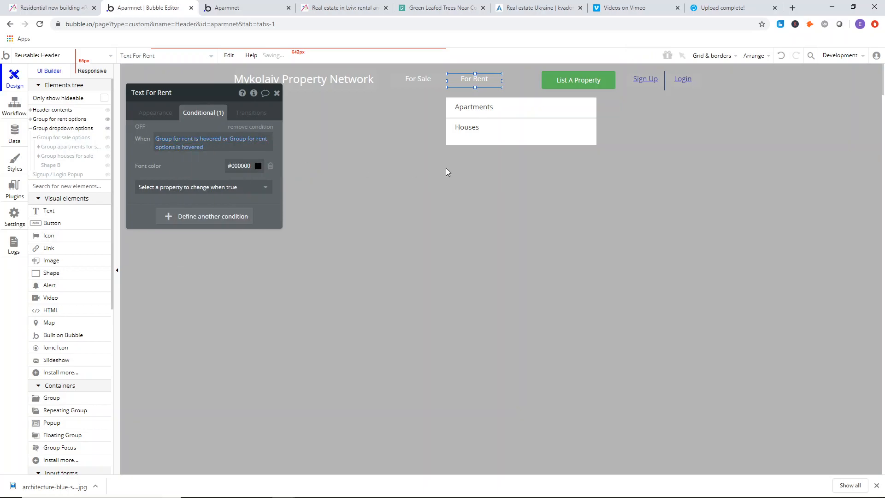
Rename the Apartments row's group in the rent dropdown as "Group apartments for rent".
left_click(570, 114)
left_click(177, 116)
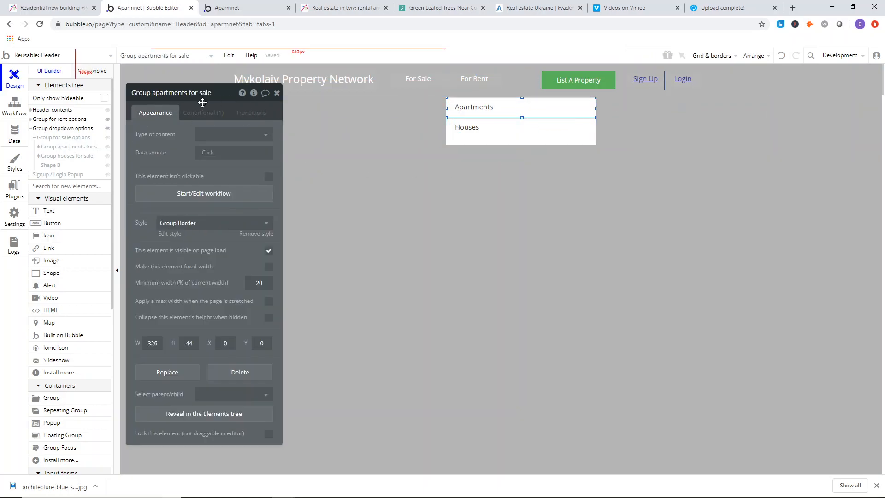
key("BackSpace")
key("BackSpace")
key("BackSpace")
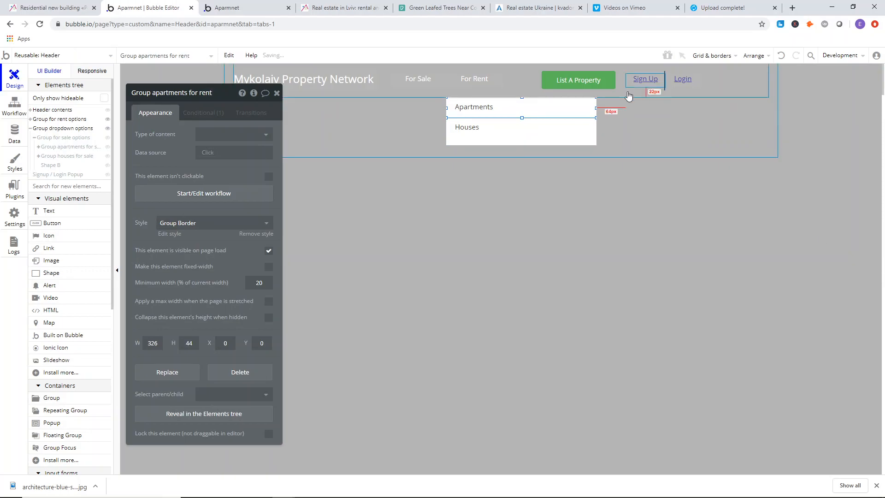
Rename the Houses row's group in the rent dropdown as "Group houses for rent".
left_click(563, 133)
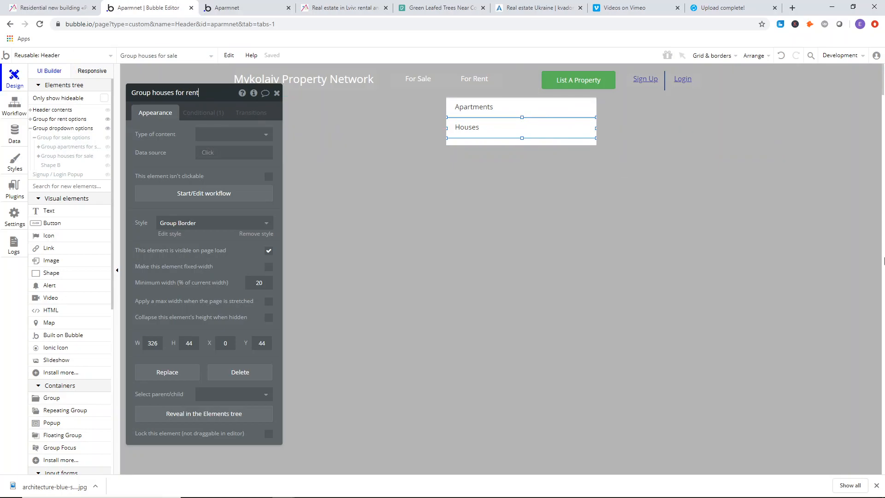
left_click(193, 115)
left_click(157, 113)
Change the visibility condition of Group for rent options to use "Group for rent is hovered" as its second trigger.
left_click(500, 143)
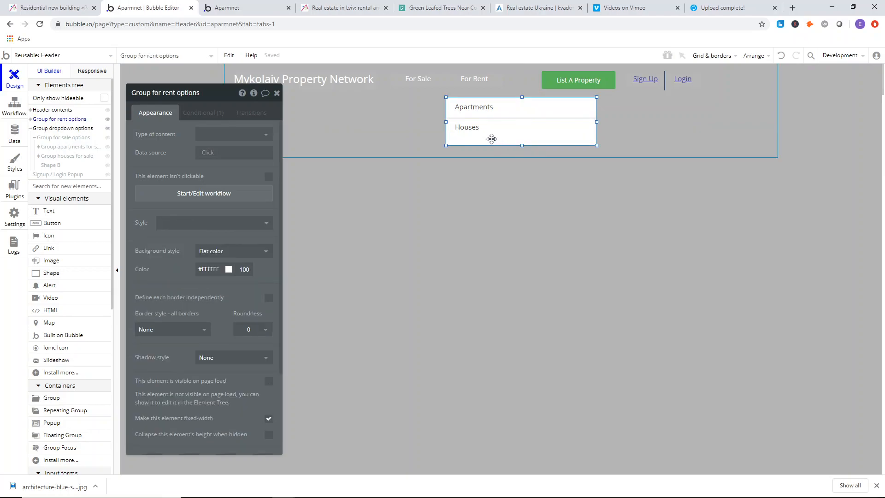
left_click(202, 116)
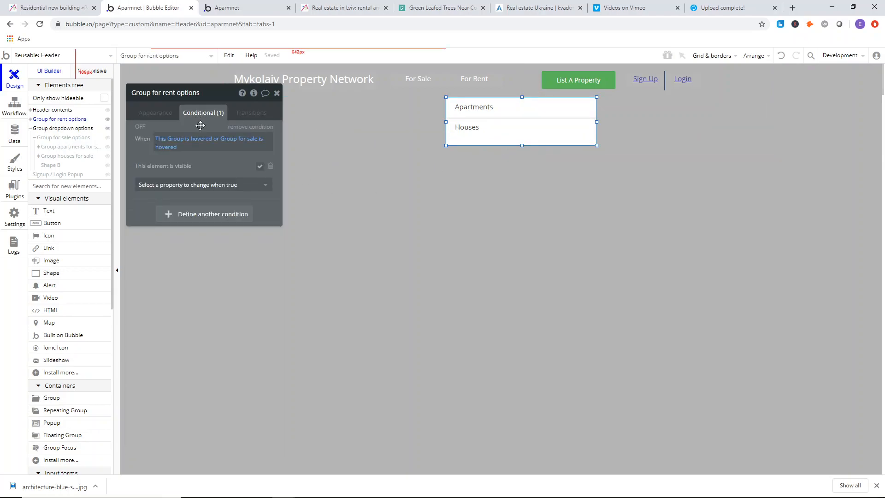
left_click(247, 145)
type("group for rent")
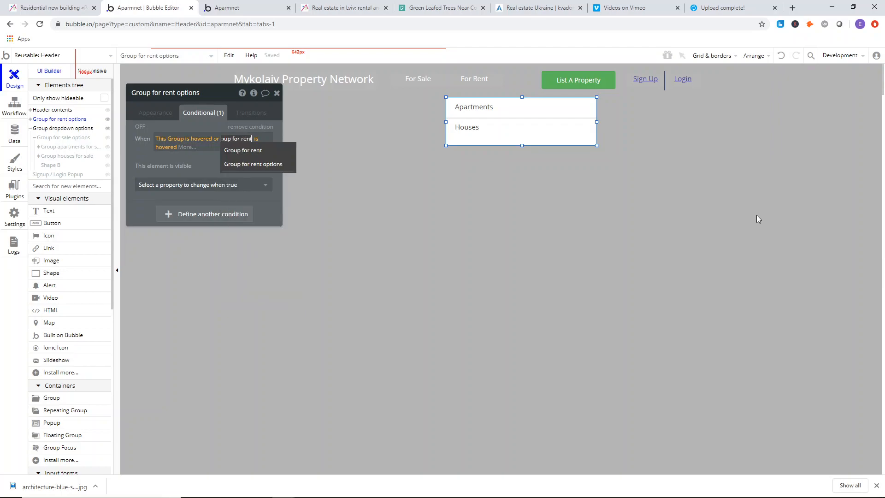
left_click(249, 151)
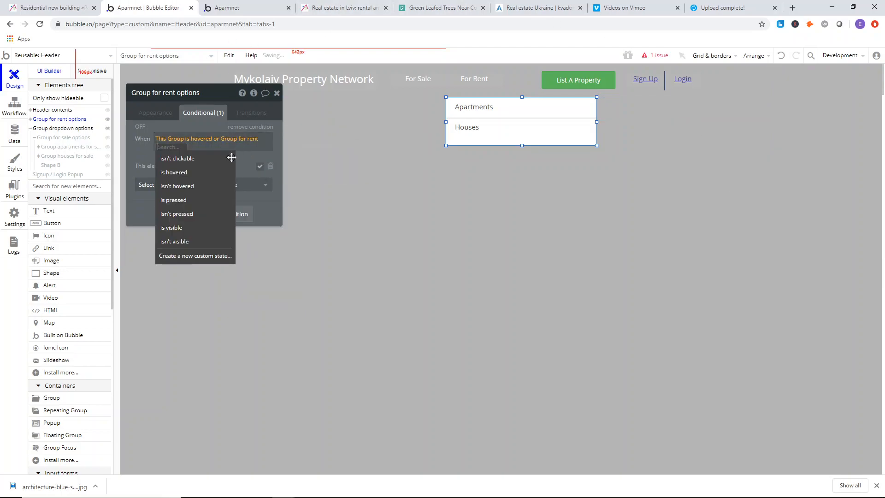
left_click(196, 173)
Shorten the rent dropdown to end at the Houses row and reduce the header's height to about 161 px.
left_click_drag(522, 145, 500, 135)
left_click(508, 153)
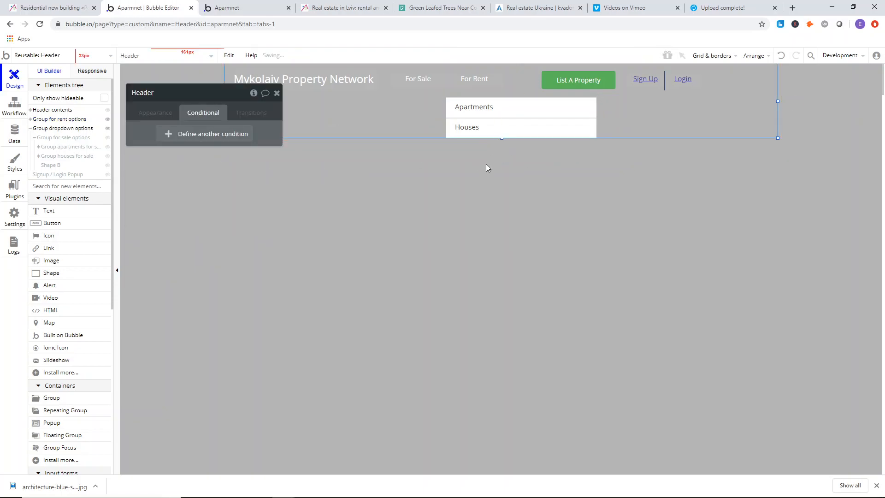
Reload the app preview and test the hover dropdowns of For Sale and For Rent.
left_click(249, 8)
key("F5")
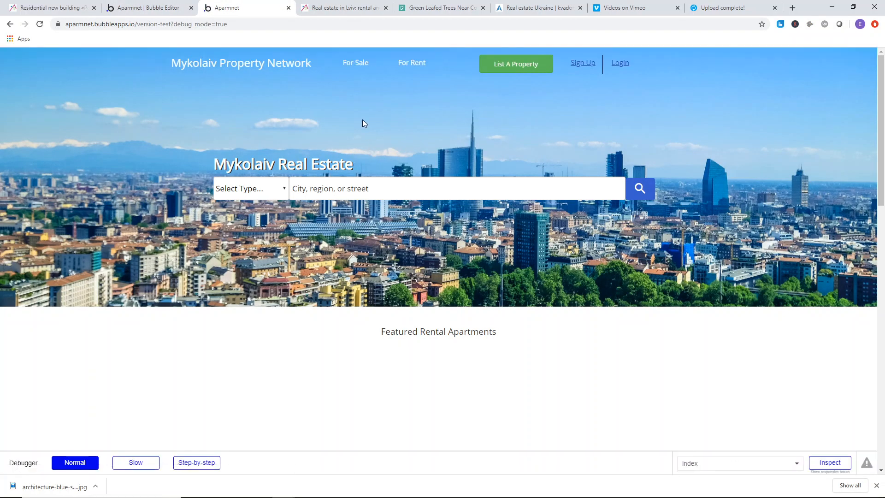
left_click(365, 78)
left_click(395, 72)
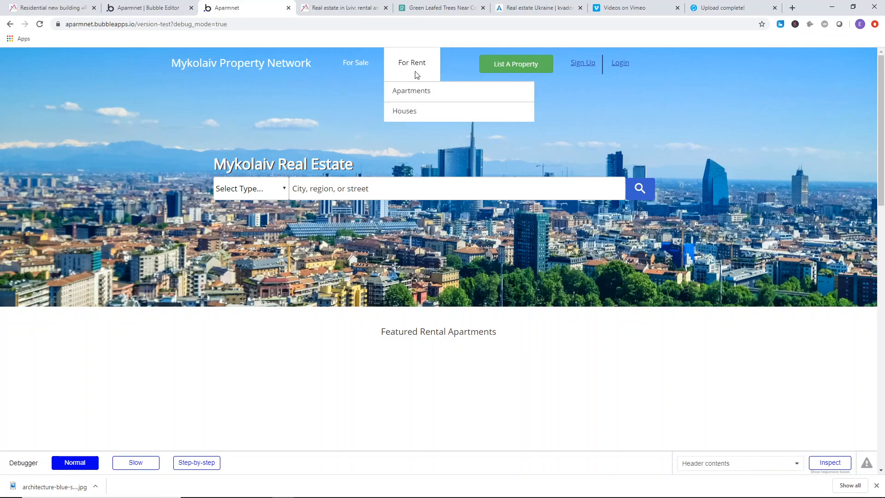
mouse_move(356, 69)
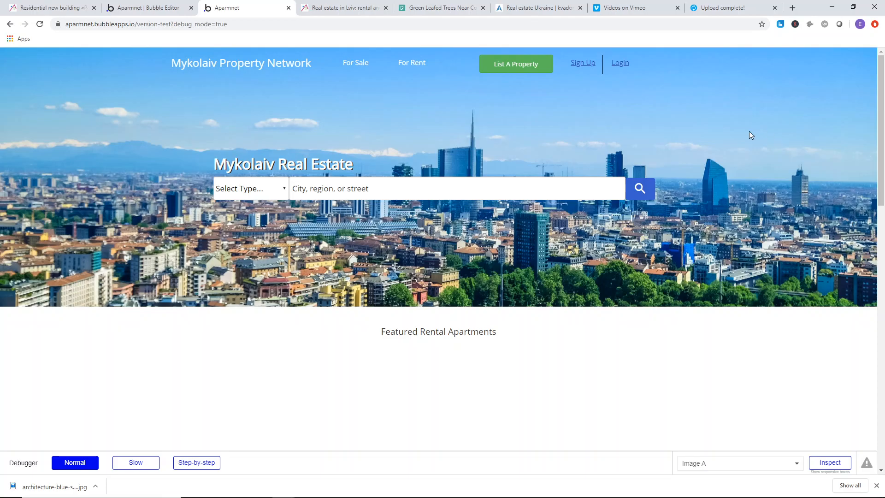
Examine how the floating header behaves over the hero image and featured sections along the preview page.
scroll(756, 131, "down", 10)
scroll(414, 175, "up", 10)
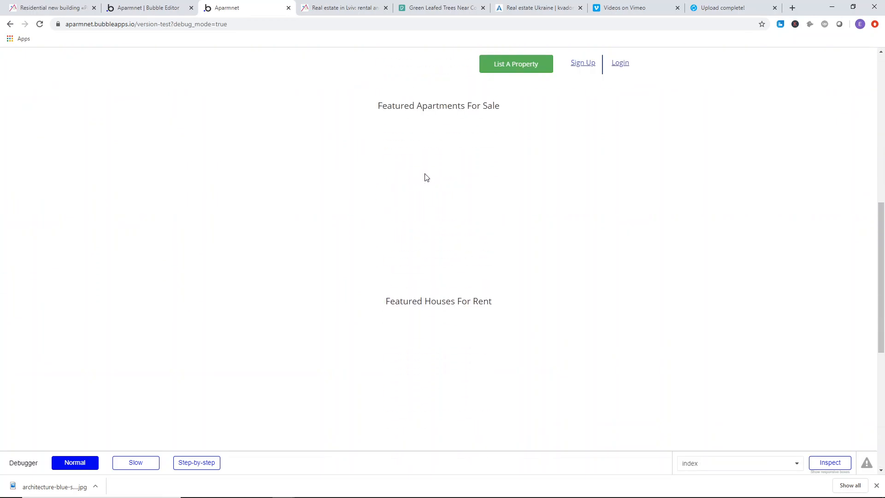
scroll(428, 158, "down", 6)
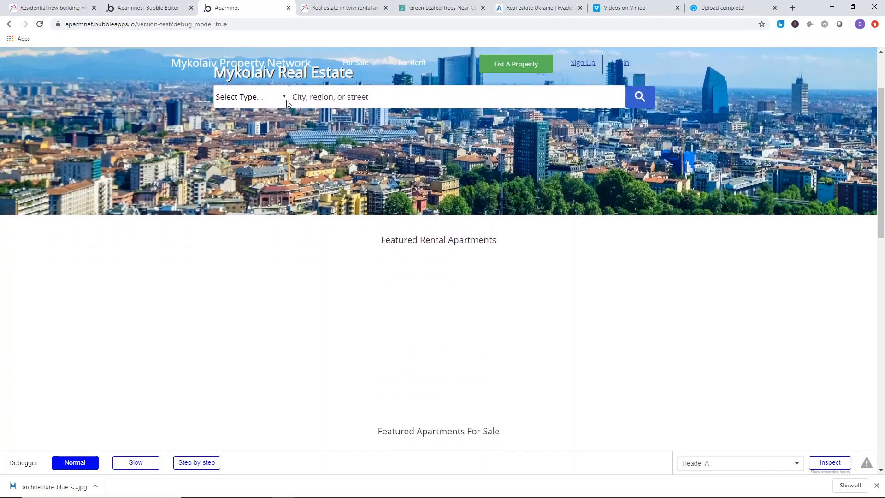
scroll(228, 103, "up", 5)
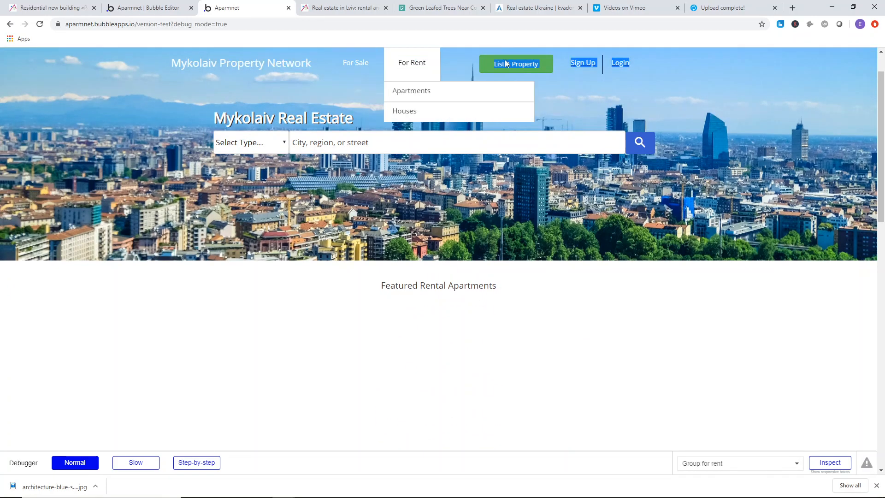
scroll(364, 97, "up", 1)
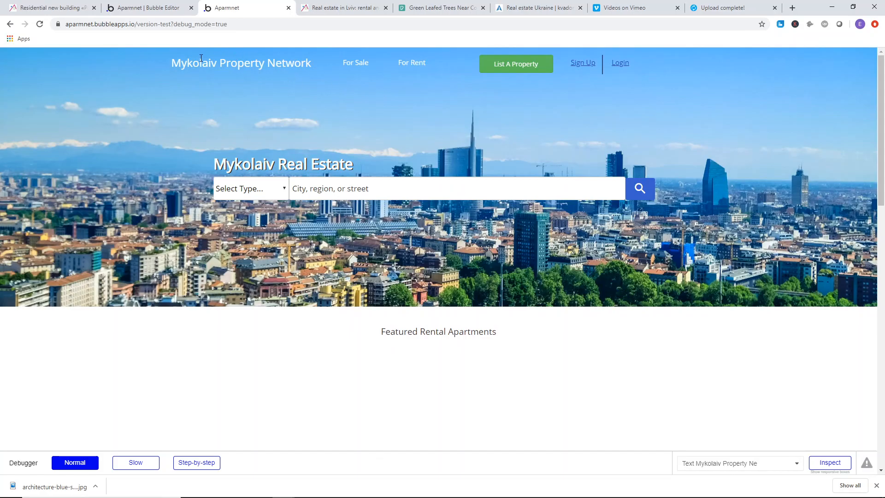
left_click_drag(187, 62, 501, 81)
scroll(435, 119, "down", 4)
scroll(203, 93, "up", 4)
Check how the header of the Lviv real estate reference site behaves along its page.
left_click(147, 7)
left_click(348, 8)
scroll(269, 131, "down", 5)
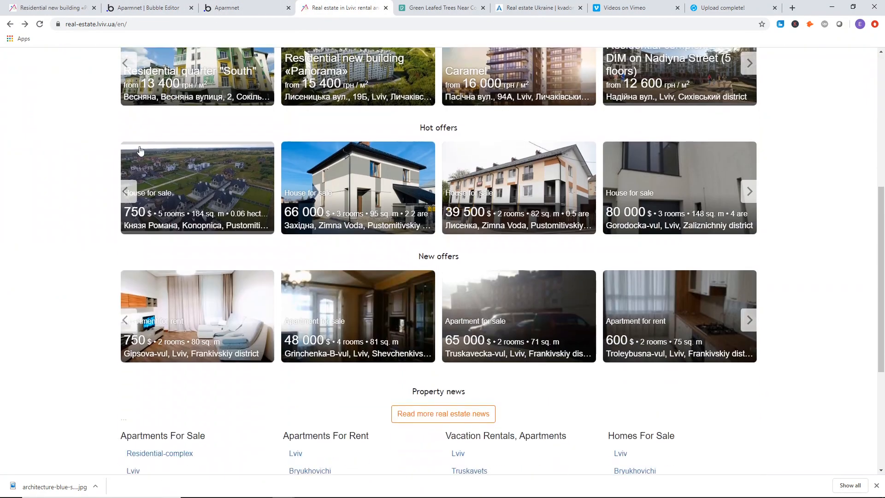
scroll(184, 147, "up", 5)
left_click(245, 6)
Change the Header reusable element's type from Floating Group to Group in the Bubble editor and close its properties.
left_click(143, 8)
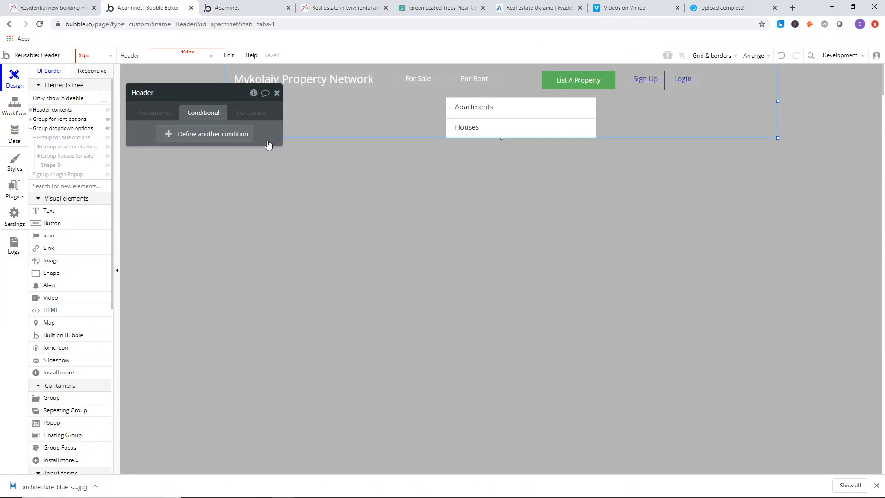
left_click(162, 111)
left_click_drag(200, 142, 196, 142)
left_click(233, 173)
left_click(198, 145)
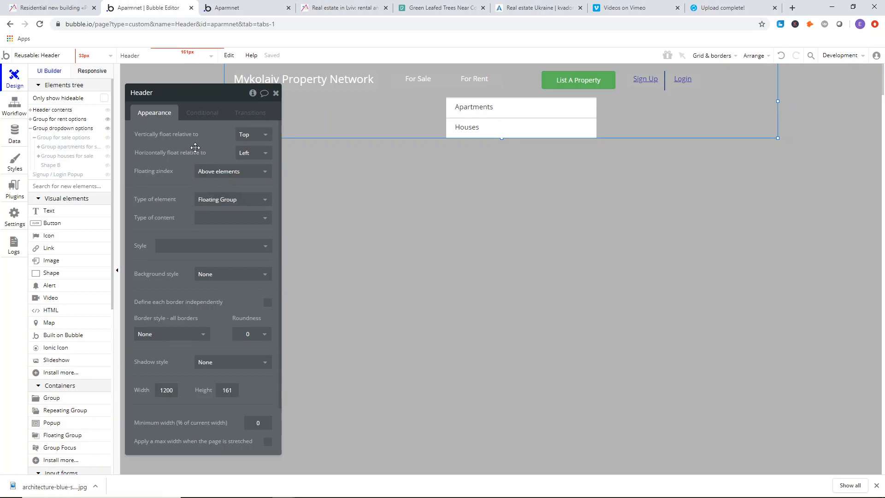
left_click(226, 199)
left_click(236, 215)
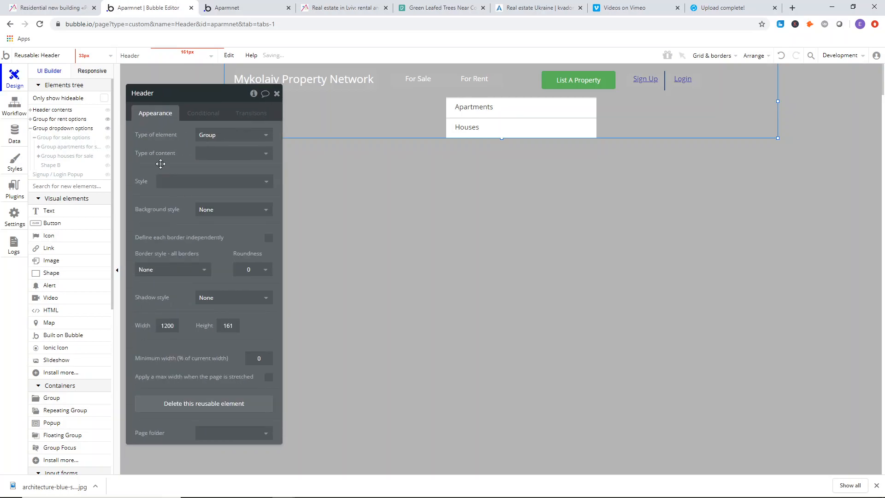
left_click(277, 94)
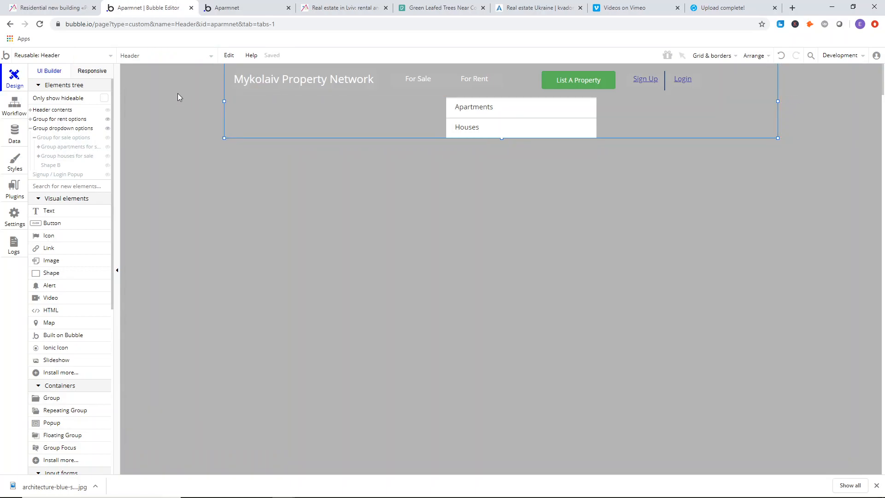
Reload the app preview, check the header along the page, and return to the Bubble editor.
left_click(226, 7)
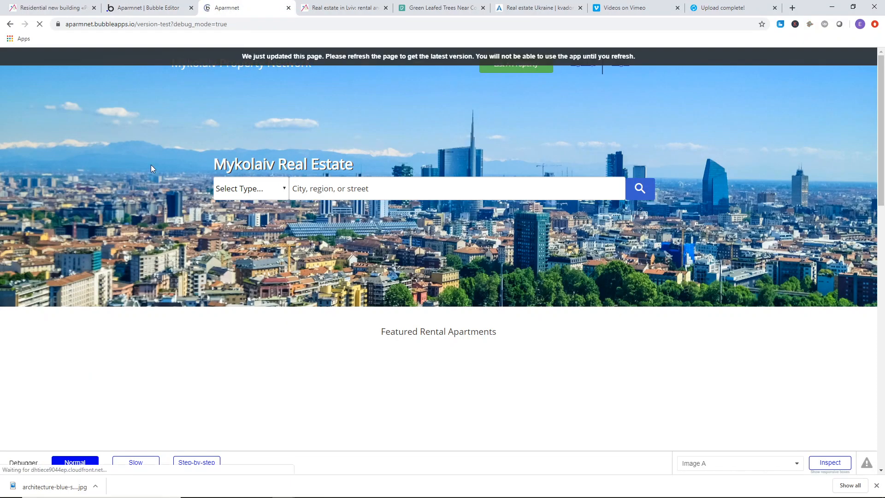
scroll(172, 161, "down", 7)
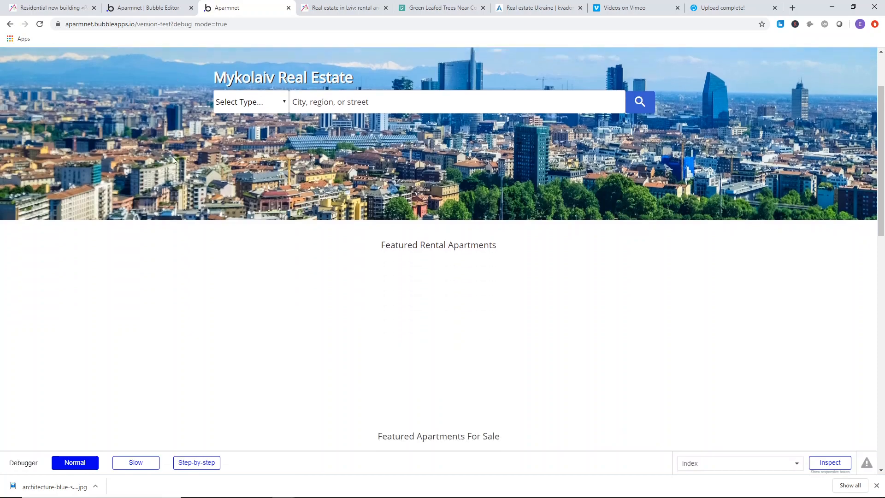
scroll(175, 164, "down", 9)
scroll(178, 162, "up", 16)
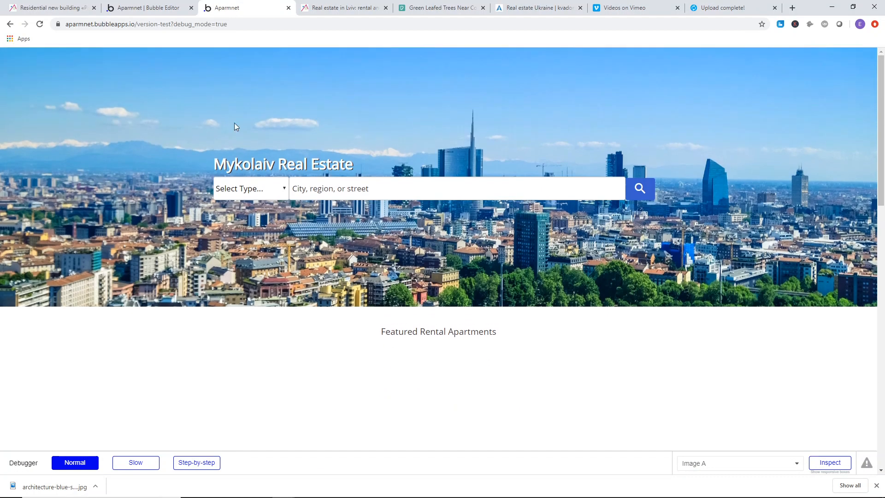
left_click(162, 7)
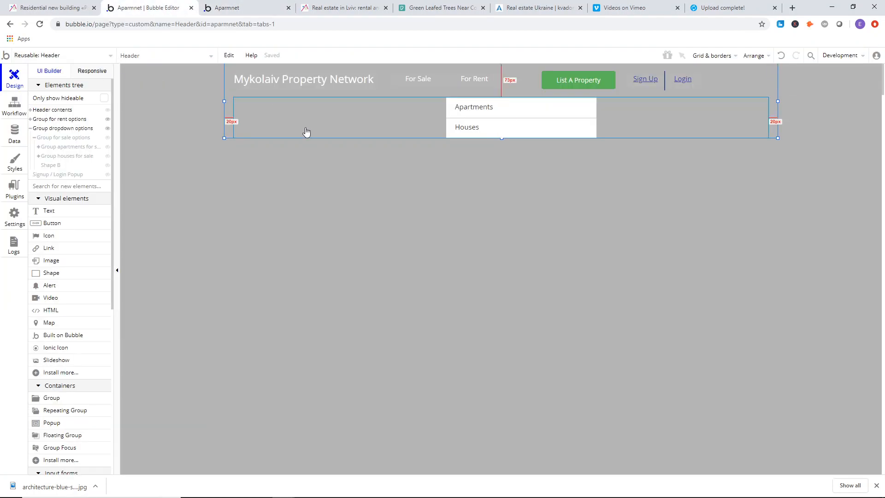
Resize the Header A element on the index page to about 73 px tall.
left_click(48, 55)
left_click(60, 91)
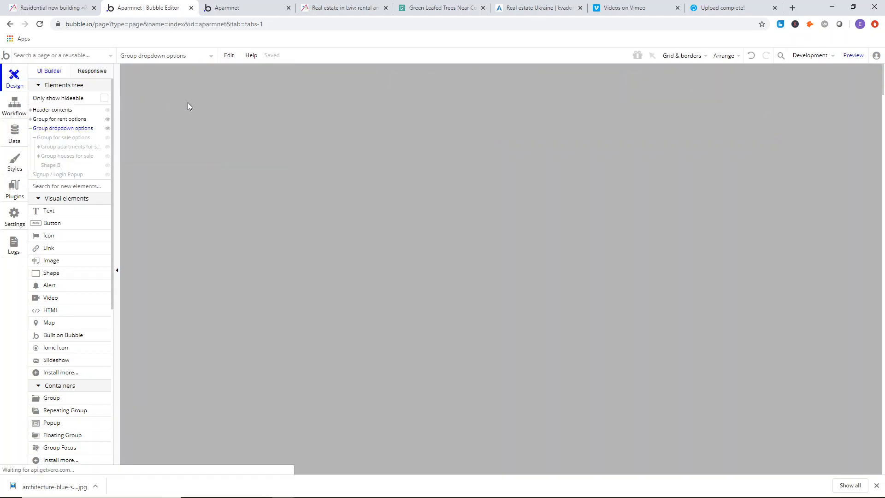
left_click(295, 79)
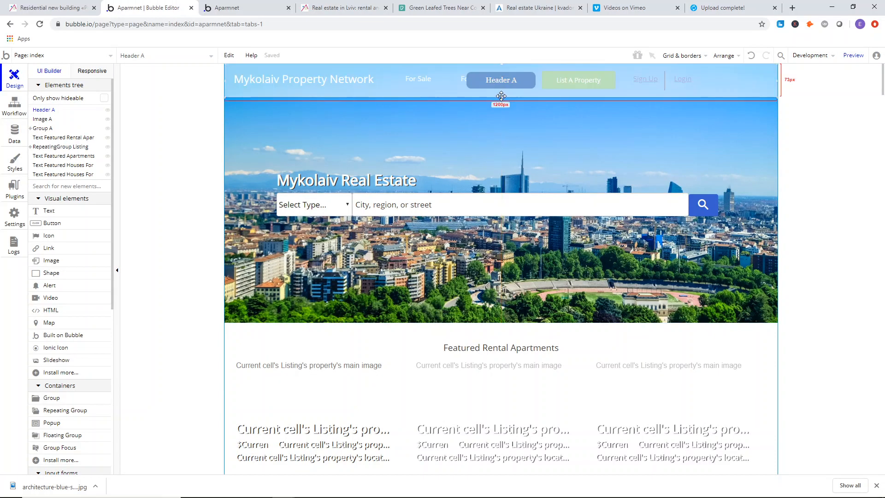
mouse_move(502, 98)
left_mouse_down()
mouse_move(502, 134)
mouse_move(500, 98)
left_mouse_up()
Reload the app preview and check the header, its For Rent dropdown and its behavior along the page.
left_click(248, 8)
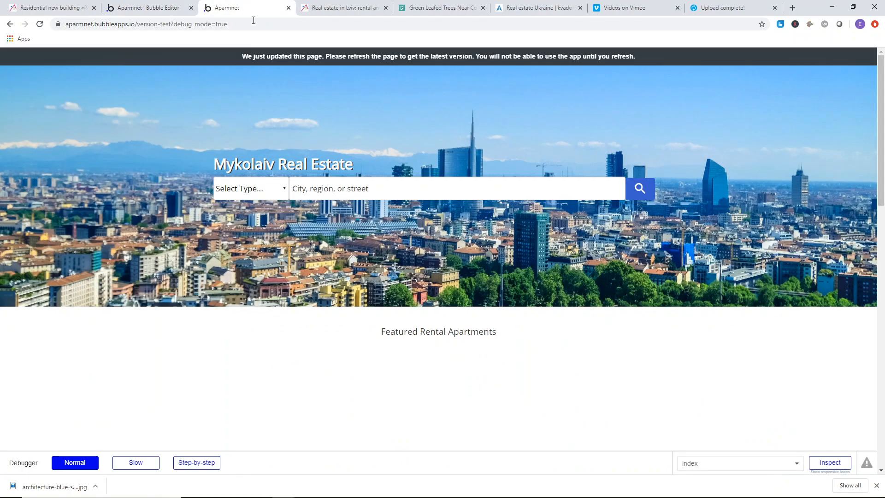
left_click(300, 58)
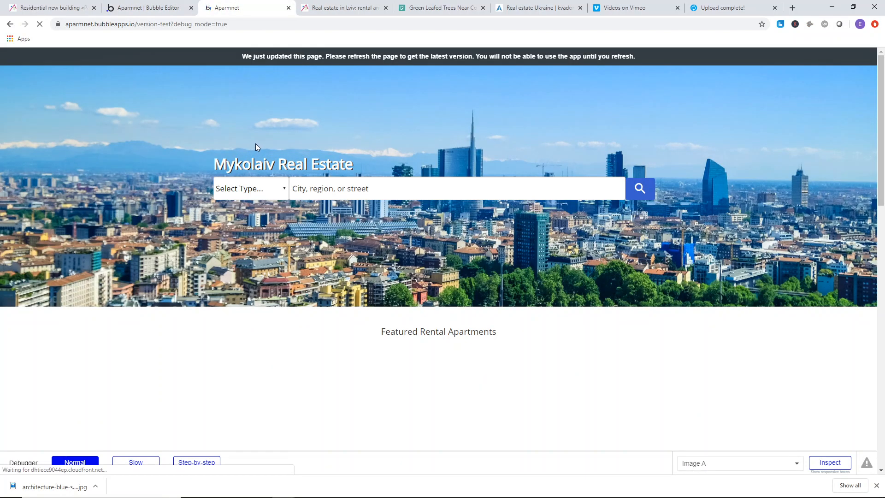
left_click(340, 110)
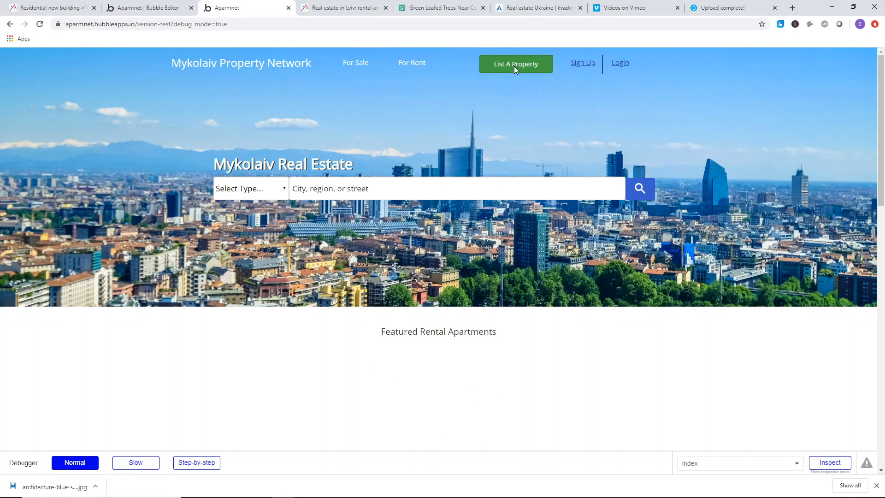
left_click(412, 188)
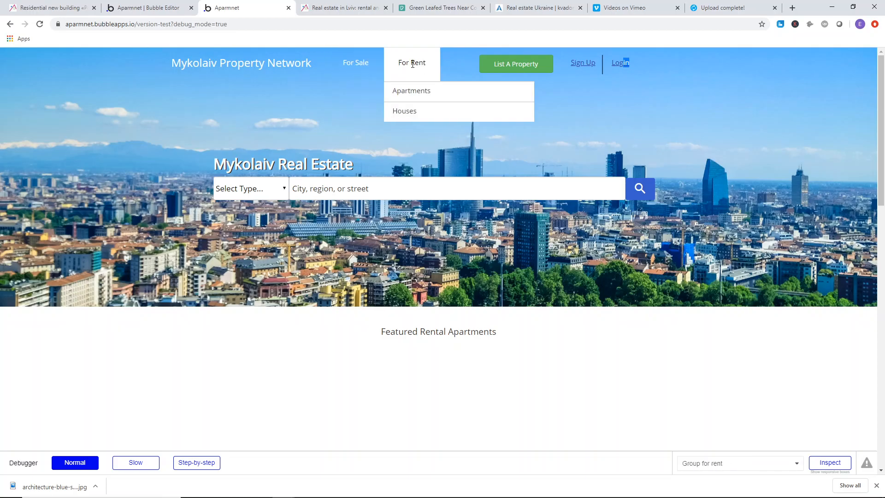
scroll(317, 97, "down", 3)
scroll(413, 117, "down", 10)
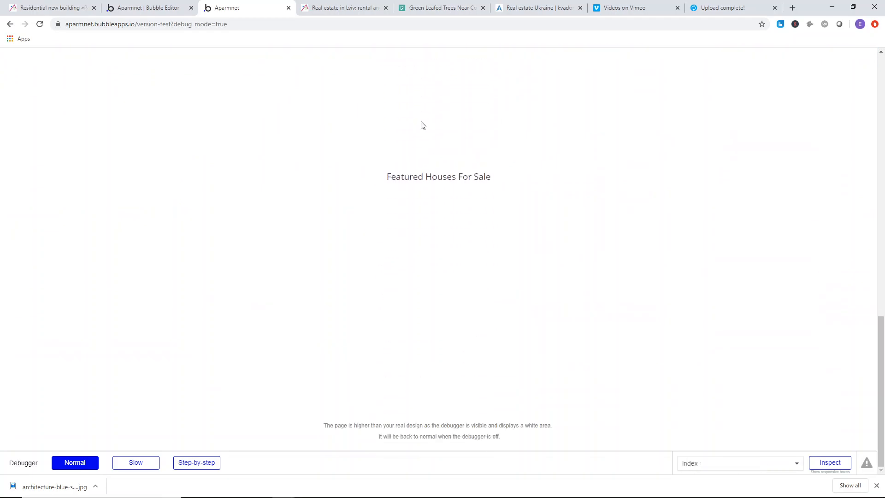
scroll(425, 299, "up", 13)
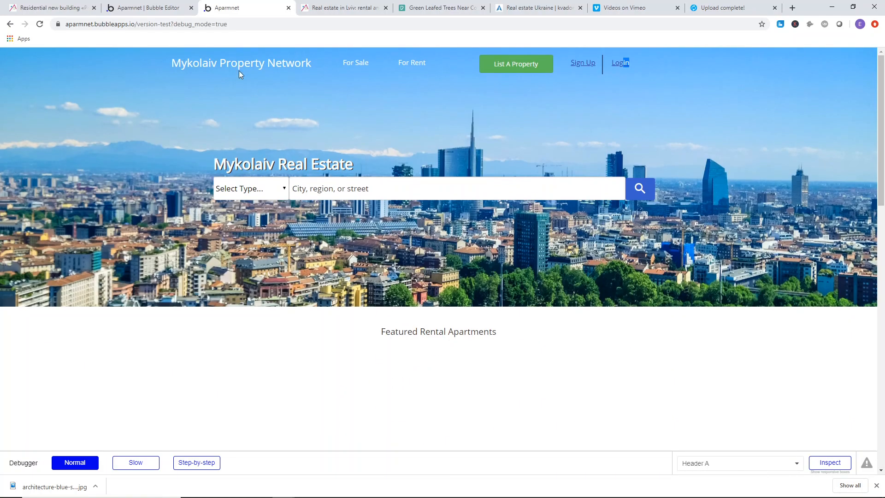
Switch to the Bubble editor and open the Footer reusable element with its properties.
left_click(151, 5)
left_click(77, 57)
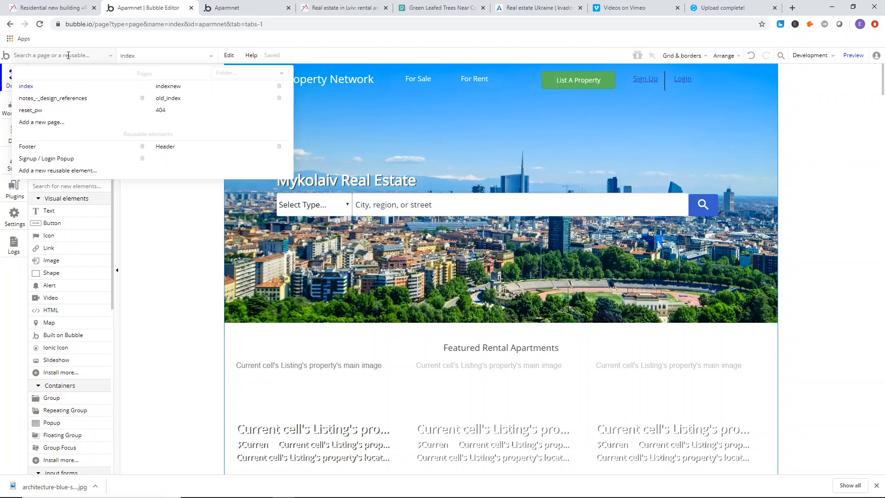
left_click(52, 147)
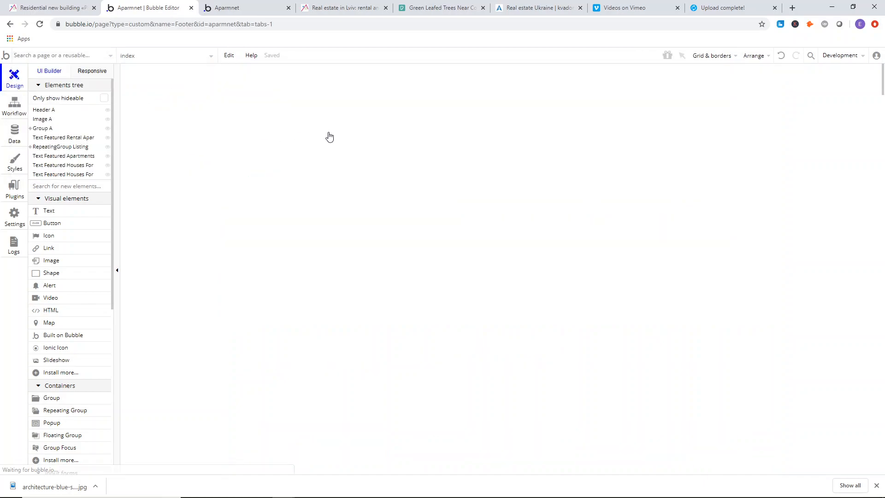
double_click(226, 118)
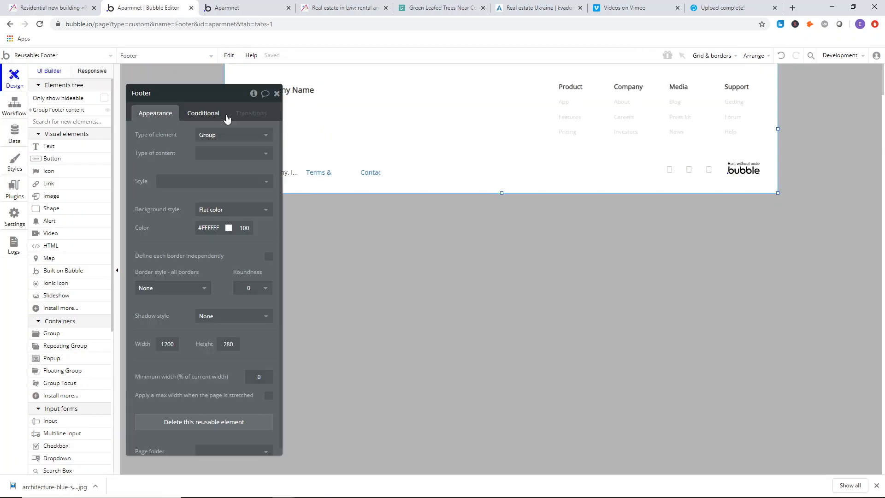
Check the footer area of the Lviv real estate reference site and return to the Bubble editor.
left_click(227, 7)
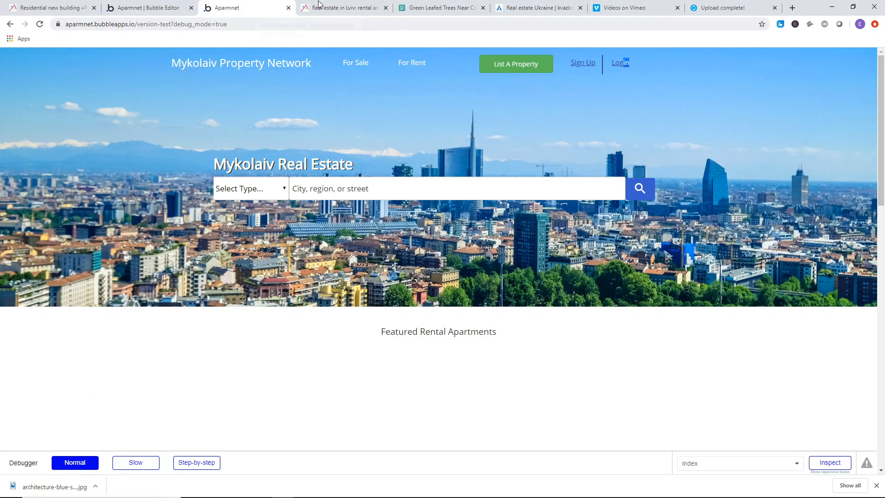
left_click(342, 7)
scroll(288, 228, "down", 15)
scroll(194, 106, "up", 5)
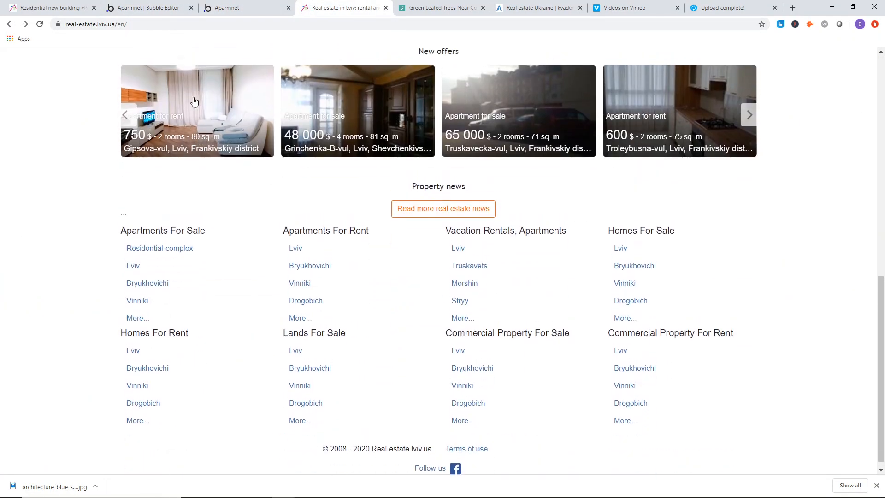
left_click(241, 4)
left_click(159, 7)
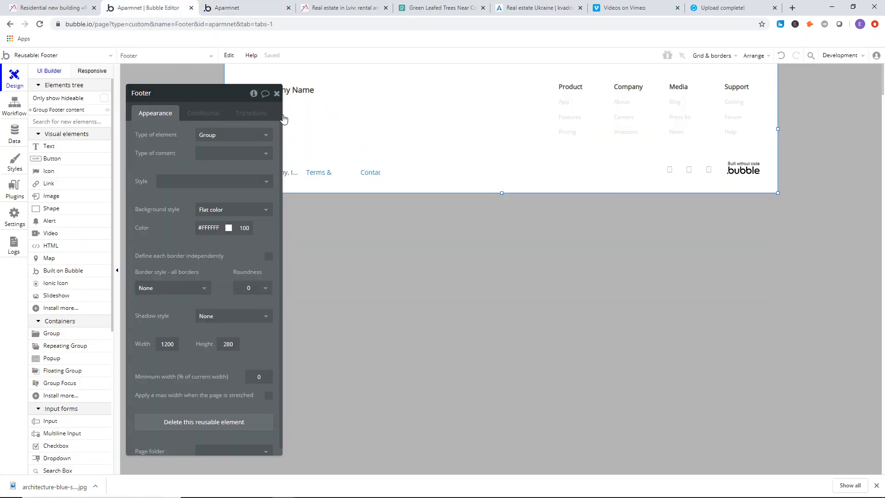
Replace the footer's company name text with "Mykolaiv Property List, Inc." and close its properties.
left_click(277, 93)
double_click(282, 93)
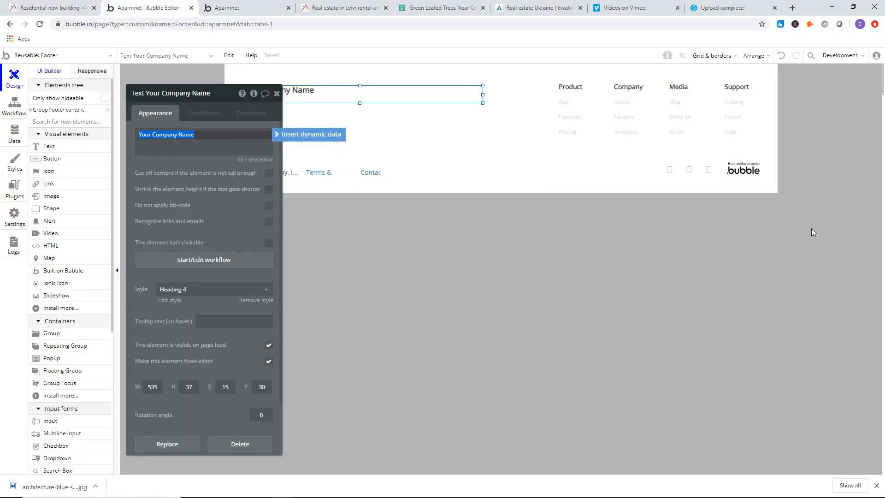
type("Mykolaiv Property List, Inc.")
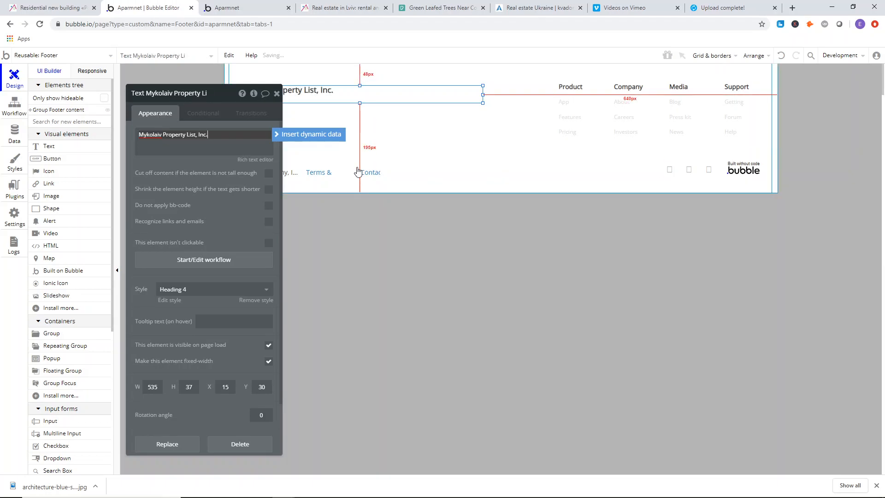
left_click(190, 101)
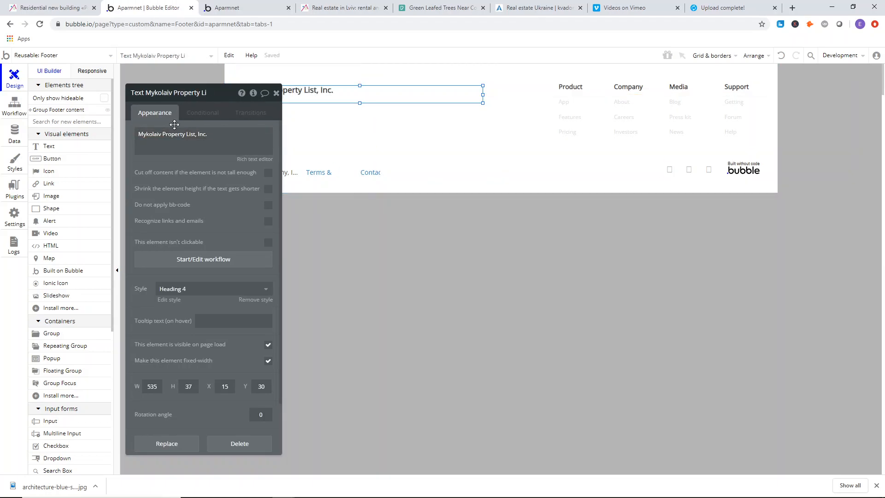
triple_click(151, 133)
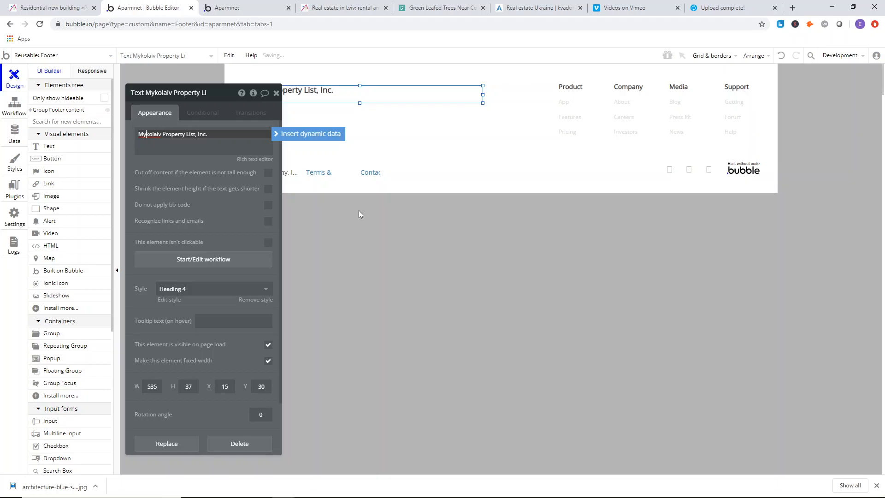
left_click(247, 123)
left_click(276, 95)
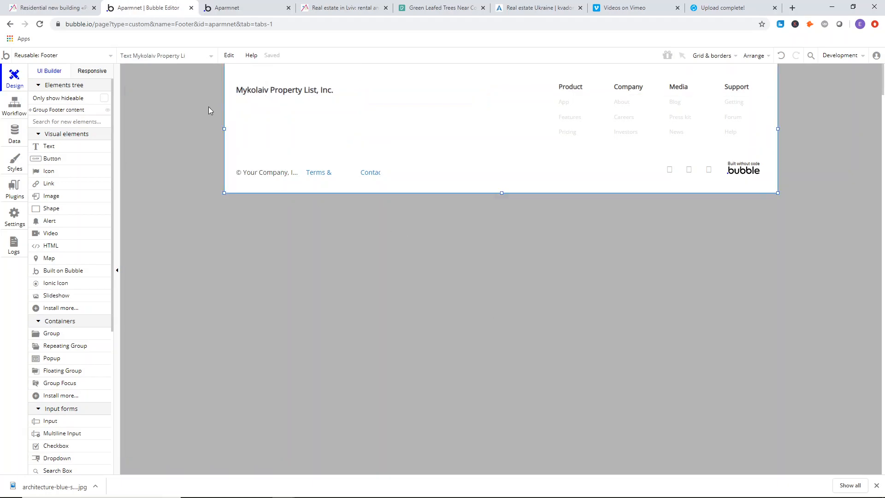
Remove the Heading 4 style from the footer's company name text.
double_click(343, 93)
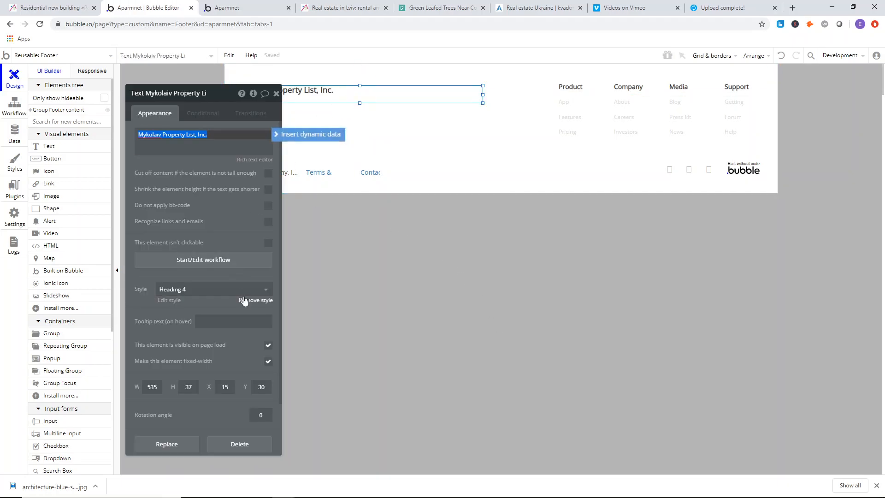
left_click(256, 301)
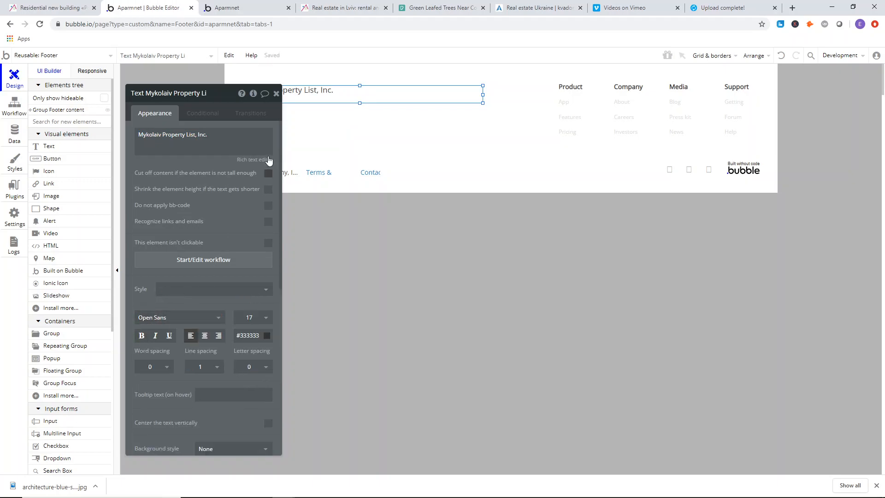
left_click(276, 94)
Delete the "Built without code" Bubble logo from the footer.
left_click(259, 152)
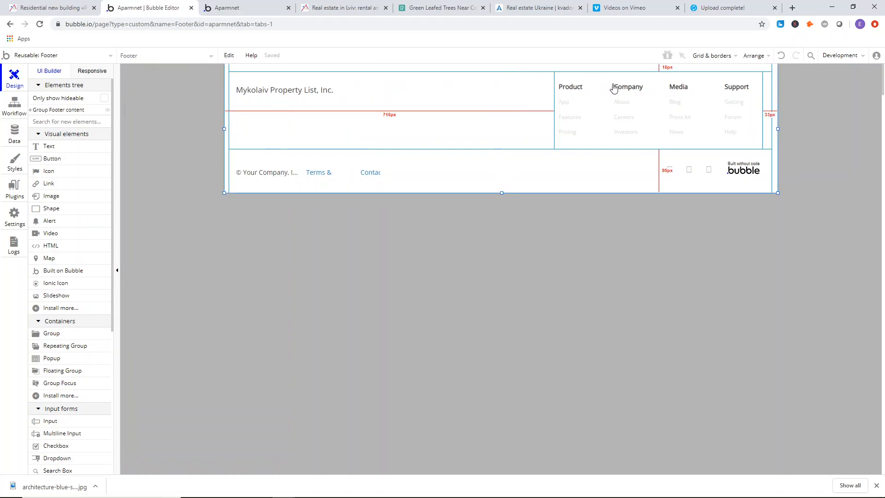
left_click(748, 173)
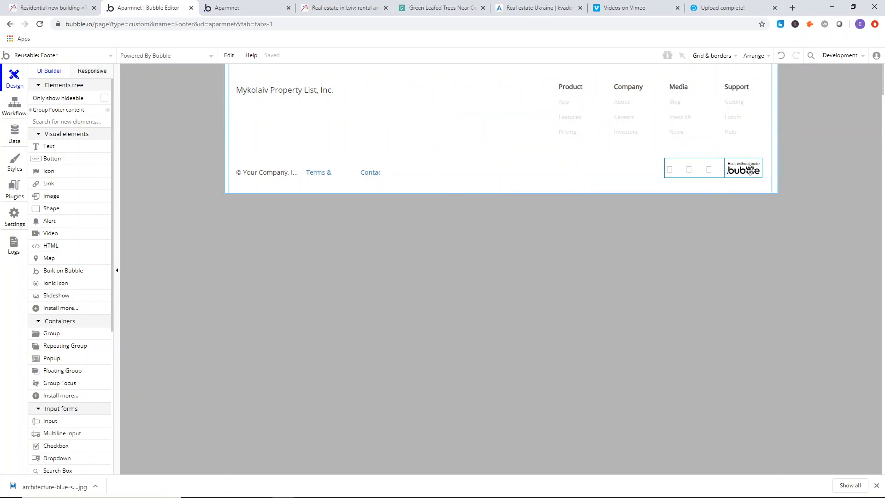
key("Delete")
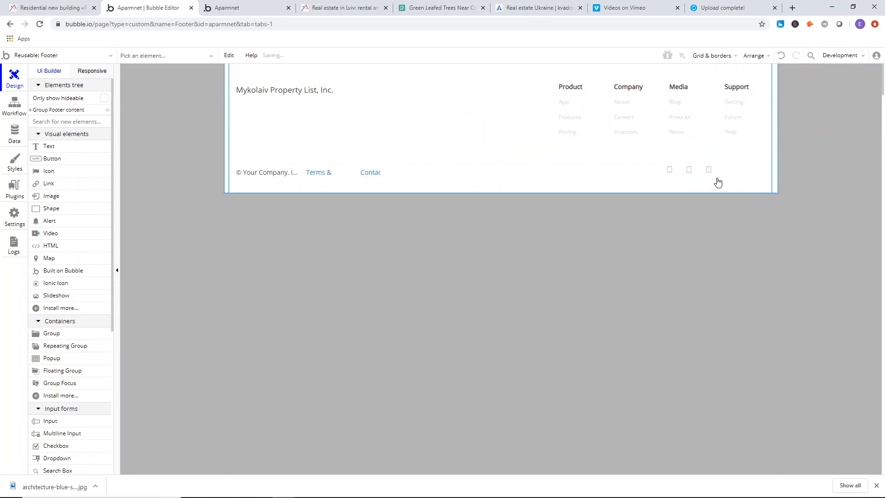
Widen the footer's copyright group to about 428 px, the Contact link to about 68 px and the Terms & Privacy link to about 118 px.
left_click(353, 176)
left_click_drag(382, 174, 433, 174)
left_click(378, 175)
left_click(380, 174)
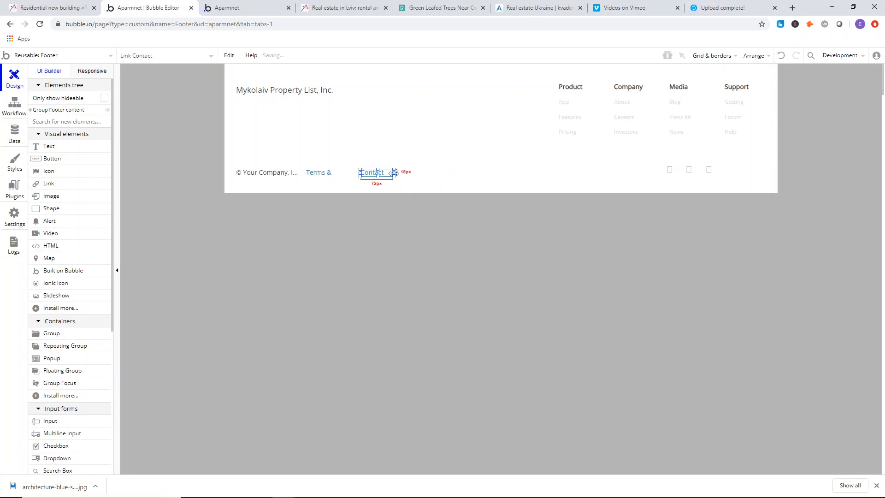
left_click(336, 174)
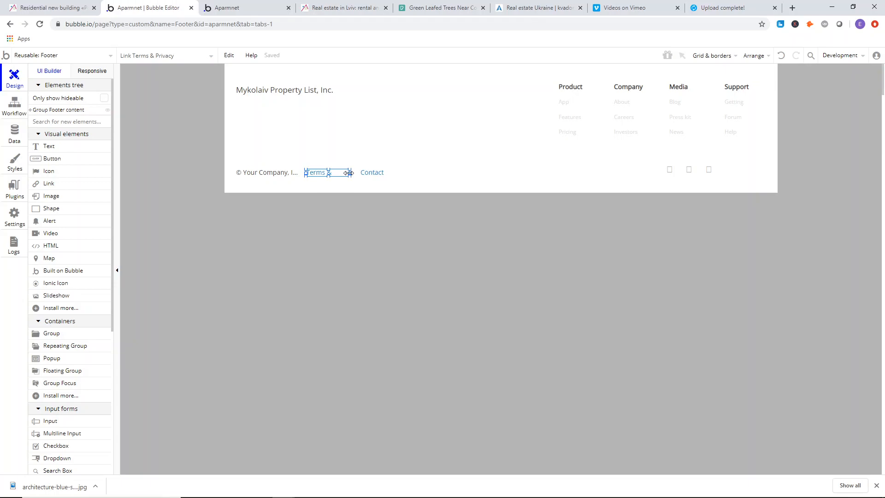
left_click_drag(361, 172, 361, 173)
left_click(357, 186)
Change the footer's copyright text to "© 2020 Mykolaiv Property Listings, Inc.".
double_click(271, 174)
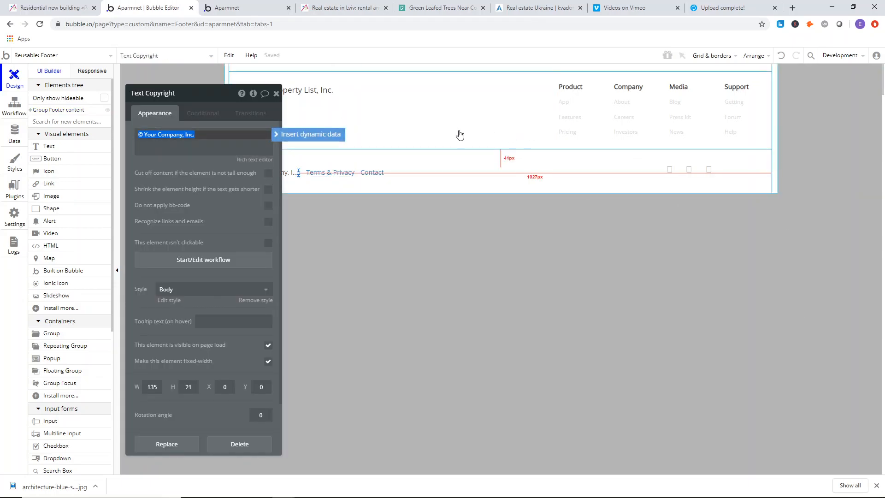
left_click(182, 137)
key("BackSpace")
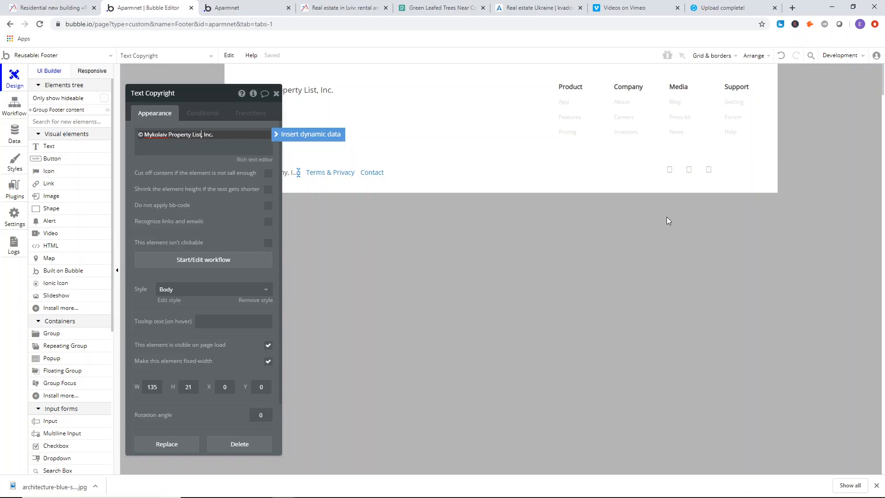
type(",")
left_click(237, 136)
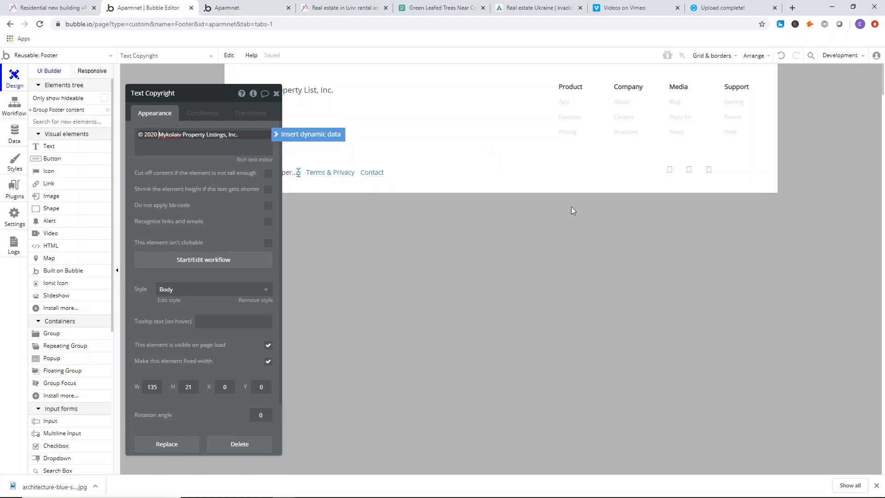
Shift the Contact and Terms & Privacy links to the right and widen the copyright text into the freed space.
left_click_drag(154, 180, 35, 149)
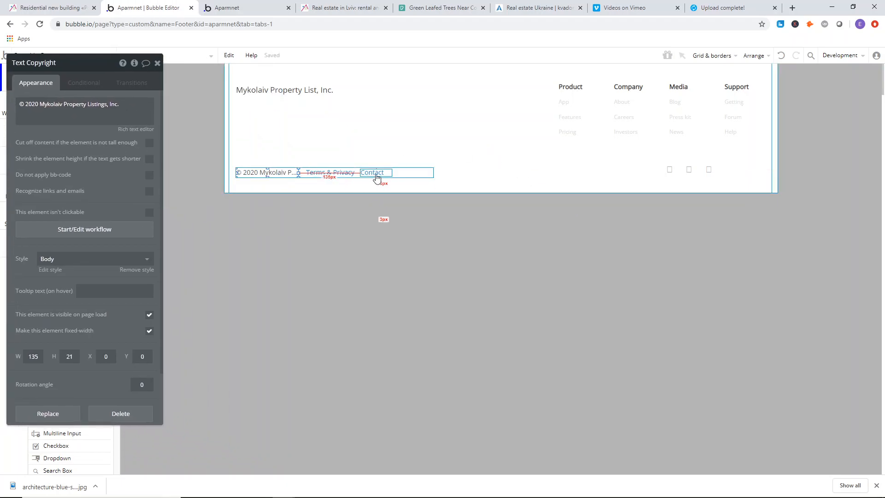
left_click_drag(378, 173, 418, 172)
left_click(344, 174)
left_click_drag(343, 174, 368, 173)
left_click(294, 174)
left_click_drag(294, 174, 362, 172)
Widen the copyright group and move the Contact link to about X 428 within it.
left_click(333, 177)
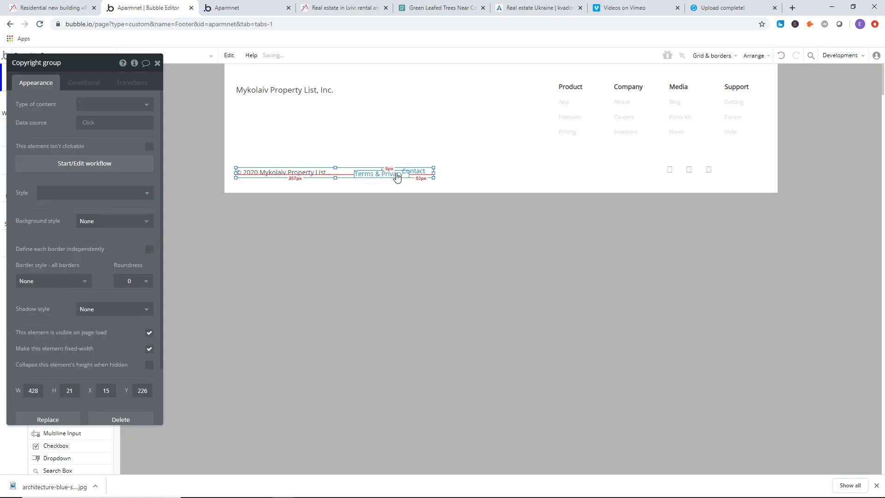
left_click_drag(435, 176, 500, 177)
left_click(443, 172)
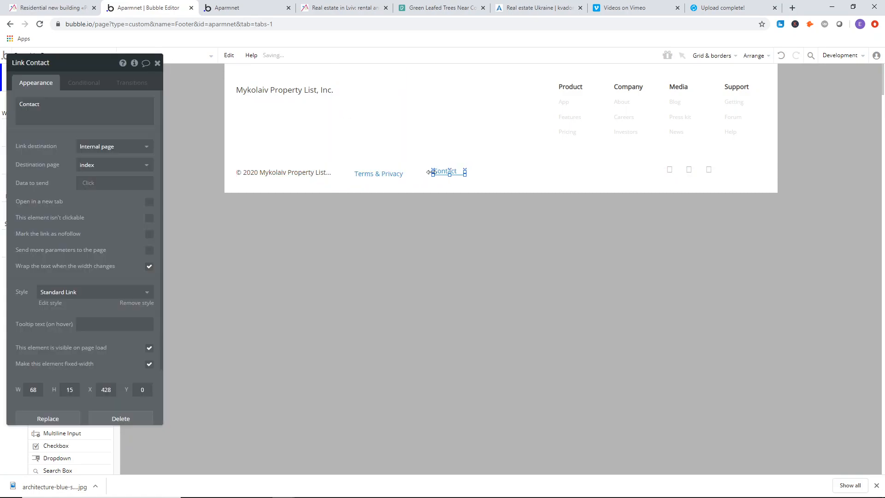
Widen the copyright text until its full line fits and place the Terms & Privacy link at about X 283.
left_click(330, 172)
left_click_drag(331, 172, 381, 171)
left_click(339, 174)
Center the Terms & Privacy and Contact links vertically in the copyright group.
right_click(391, 174)
right_click(380, 171)
left_click(429, 433)
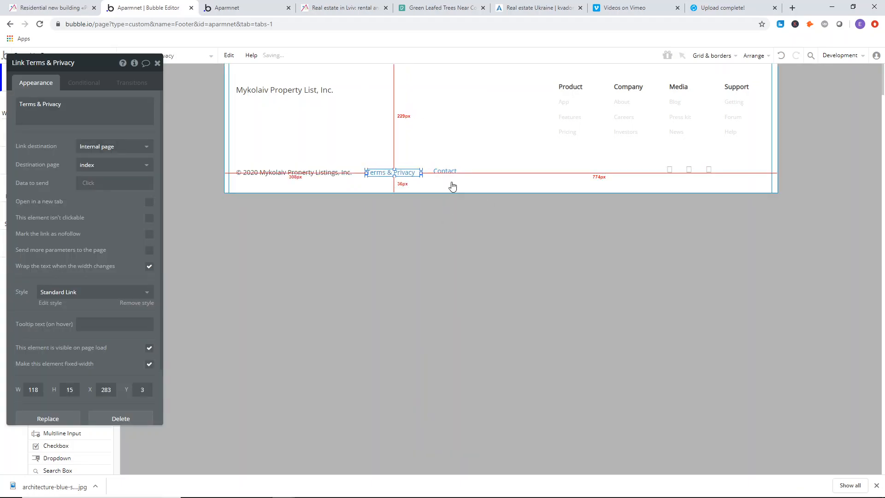
right_click(449, 173)
left_click(484, 424)
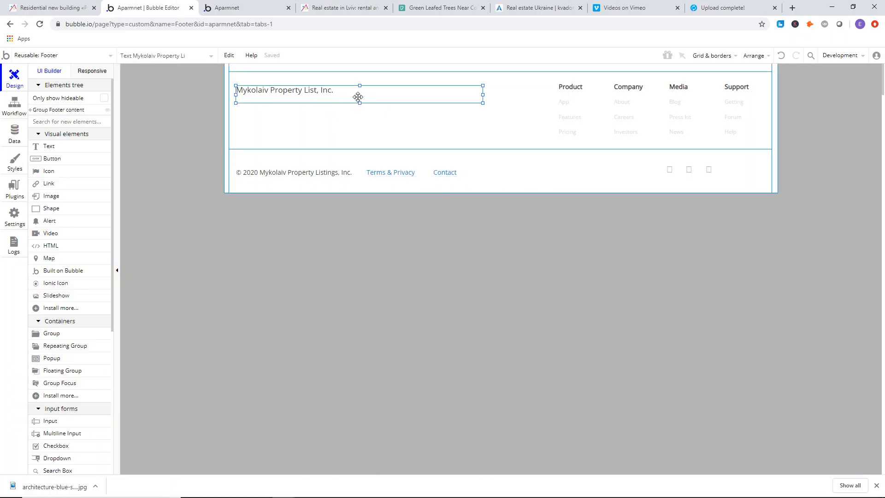
Change the footer's company name text to "Mykolaiv Property Listings, Inc.".
double_click(358, 97)
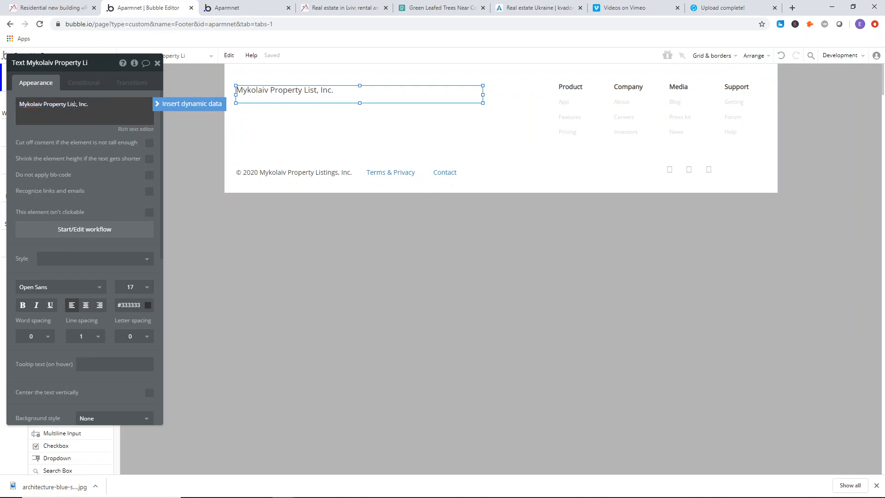
left_click(77, 104)
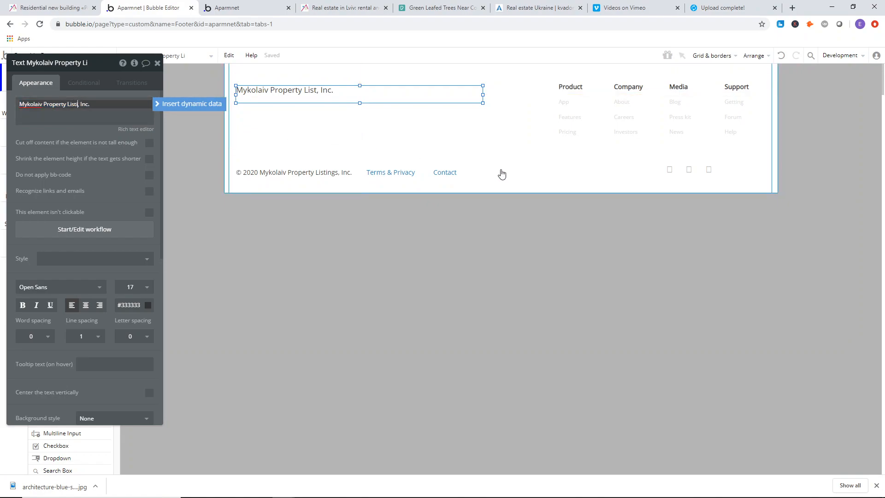
triple_click(82, 103)
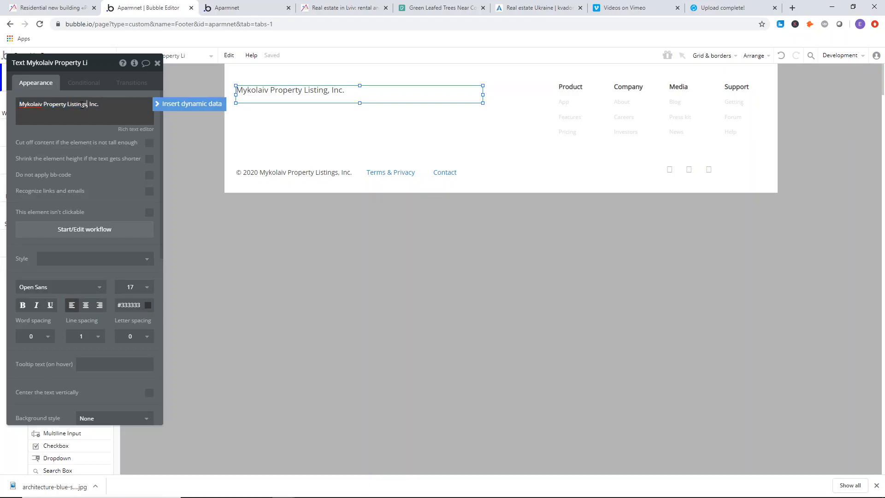
left_click(90, 154)
left_click(158, 63)
left_click(186, 104)
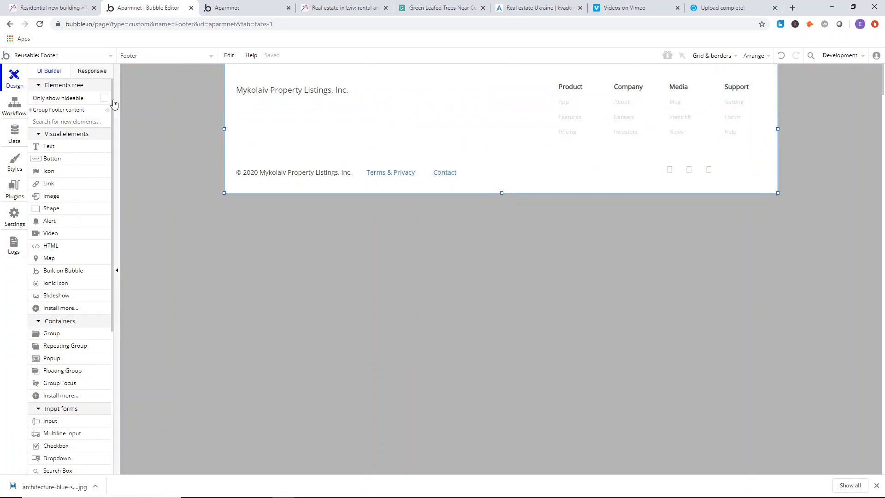
Open the index page for editing and extend its bottom edge downward to a page height of about 2649.
left_click(74, 59)
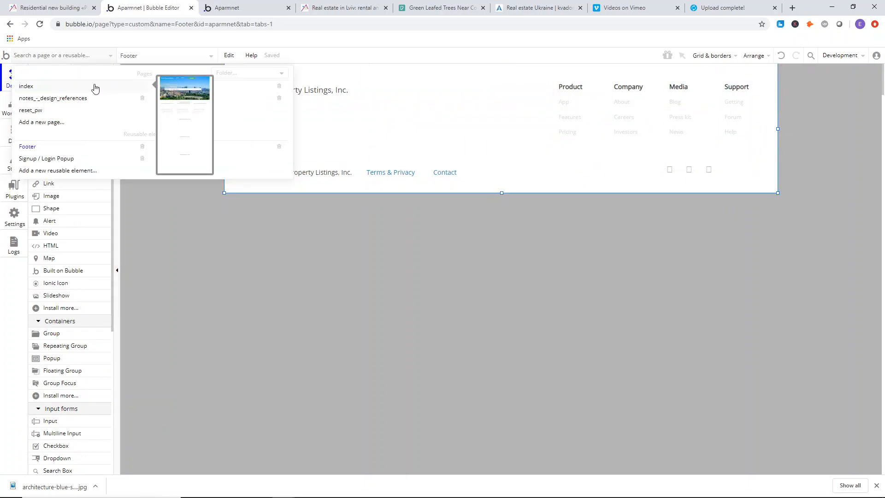
left_click(71, 85)
scroll(414, 166, "down", 10)
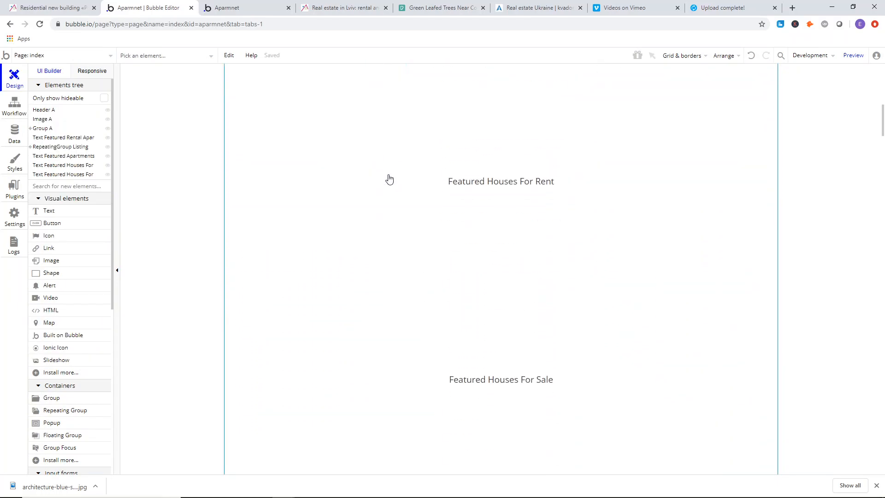
scroll(369, 202, "up", 3)
double_click(373, 212)
scroll(516, 216, "down", 3)
left_click_drag(503, 173, 506, 363)
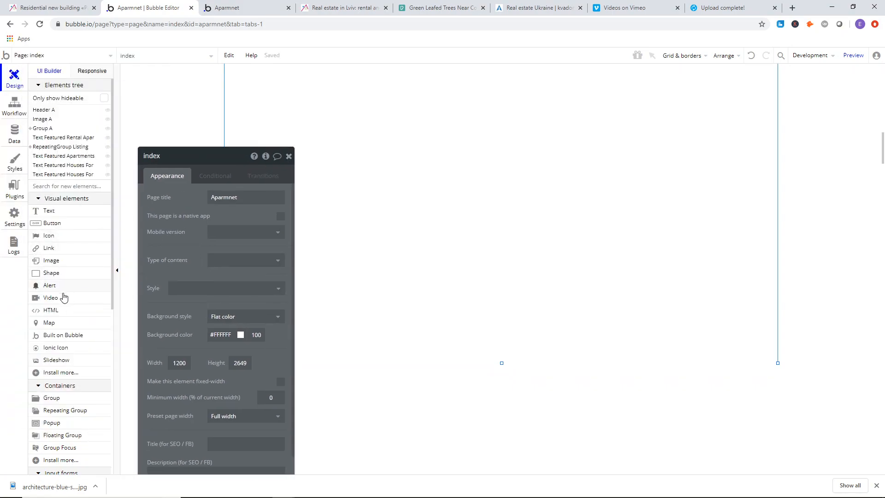
Place the reusable Footer element across the bottom of the index page.
scroll(67, 295, "down", 7)
left_click(61, 351)
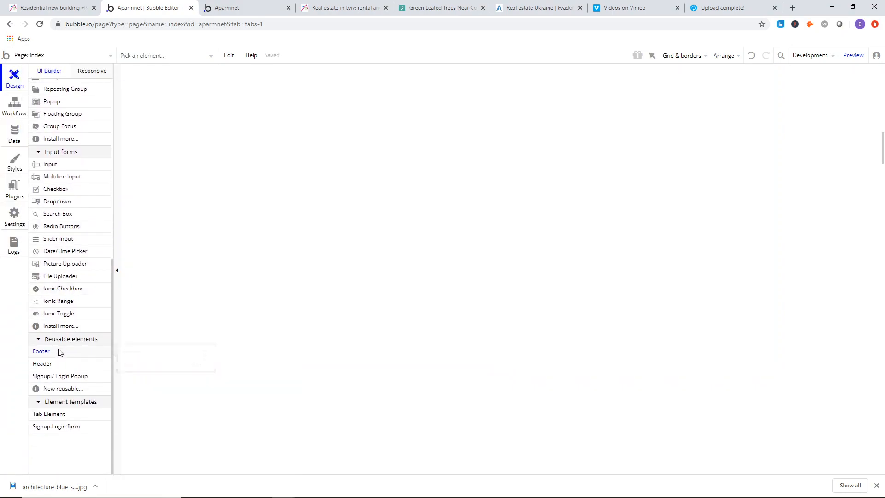
left_click(443, 293)
left_click_drag(419, 270, 363, 286)
left_click(501, 405)
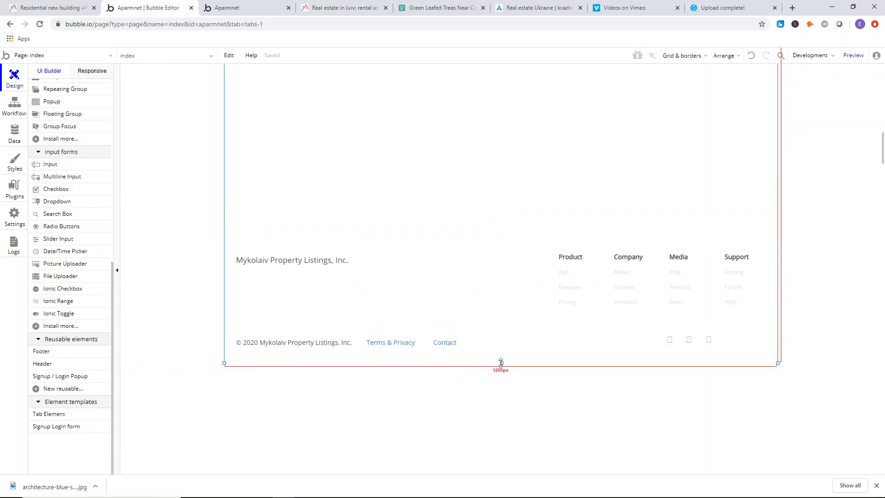
Adjust the footer's vertical position and align the index page's bottom edge with the footer's lower edge.
left_click(498, 335)
scroll(164, 231, "up", 4)
scroll(265, 235, "down", 3)
left_click_drag(502, 280, 501, 262)
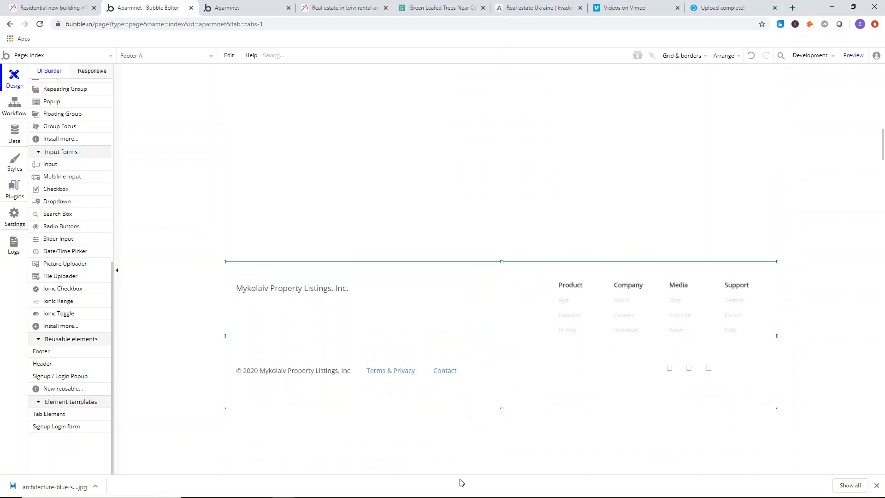
left_click(502, 414)
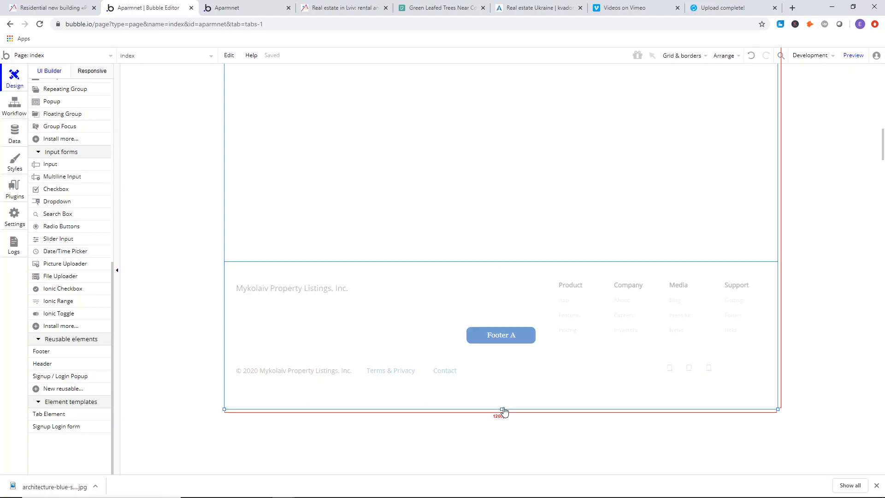
Move the Featured Apartments For Sale and Featured Houses For Rent headings up to tighten the gaps between the listing sections.
scroll(462, 317, "up", 10)
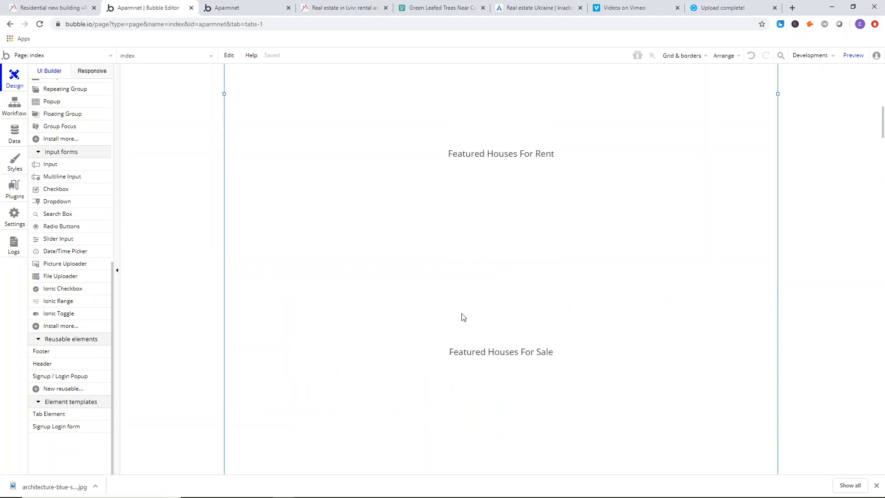
scroll(462, 317, "up", 6)
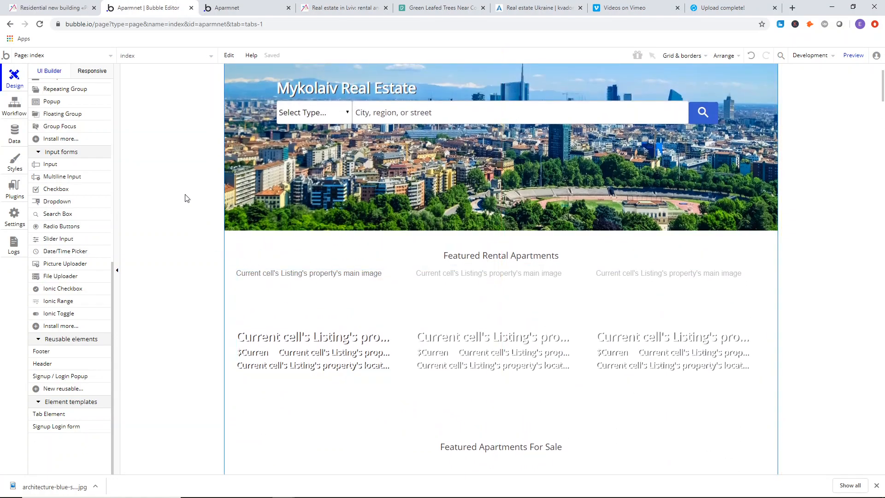
scroll(322, 194, "down", 4)
left_click_drag(502, 314, 500, 233)
scroll(489, 261, "down", 4)
scroll(494, 215, "up", 4)
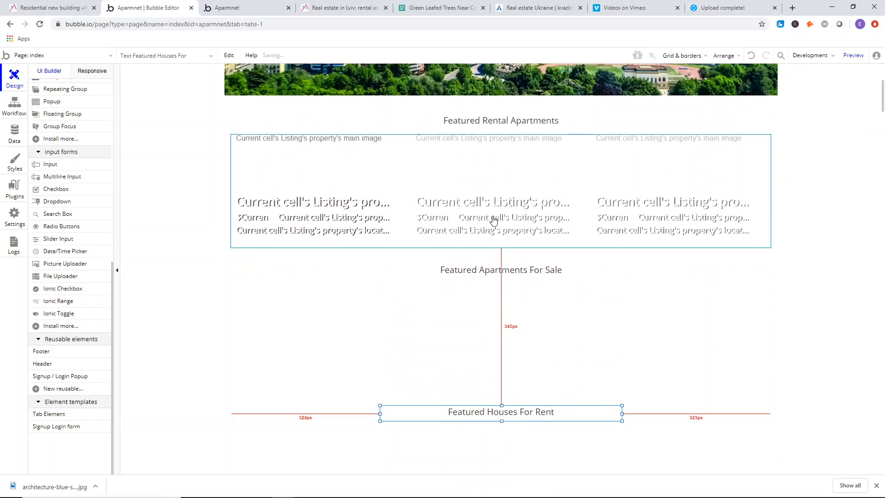
left_click_drag(498, 414, 499, 424)
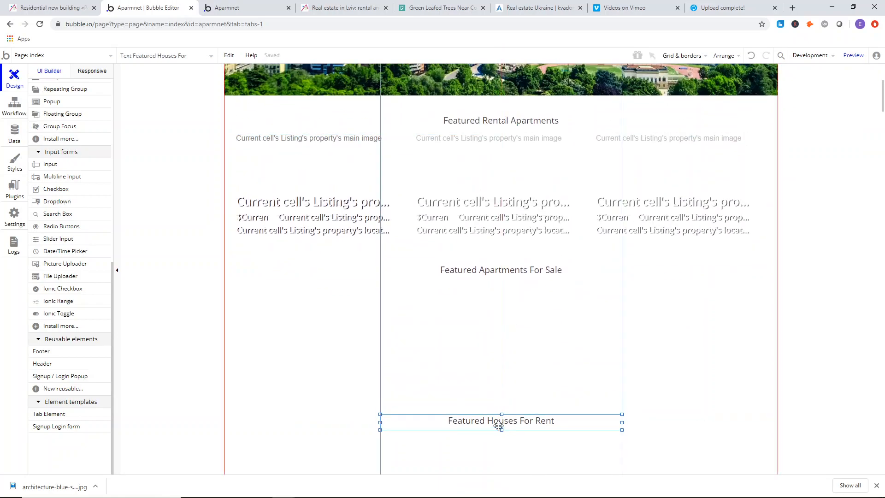
Move the Featured Houses For Sale heading up closer to the Featured Houses For Rent heading.
scroll(506, 313, "down", 4)
scroll(504, 309, "down", 4)
left_click_drag(505, 296, 505, 228)
scroll(505, 228, "up", 1)
scroll(506, 230, "up", 5)
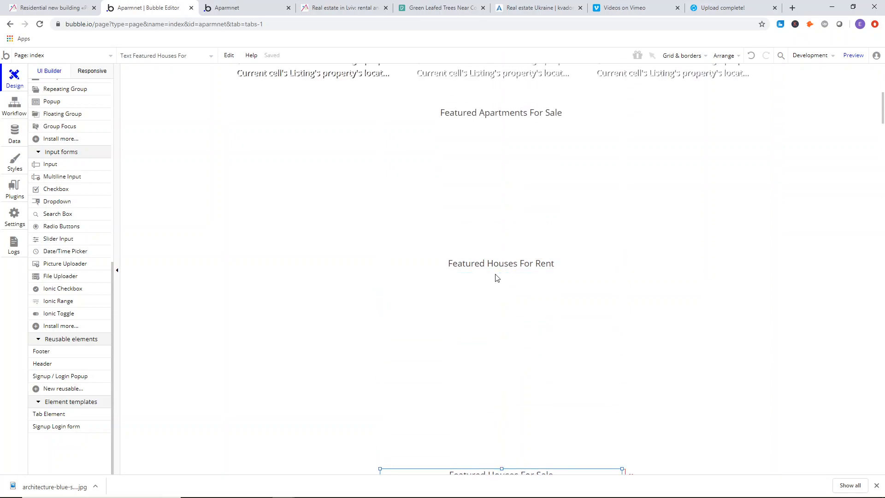
Delete the Featured Houses For Rent heading and move Featured Houses For Sale up into the space below Featured Apartments For Sale.
scroll(497, 269, "up", 1)
scroll(500, 316, "down", 3)
left_click(511, 173)
key("Delete")
left_click_drag(508, 385, 508, 213)
scroll(512, 304, "up", 4)
scroll(508, 224, "up", 3)
scroll(500, 194, "down", 2)
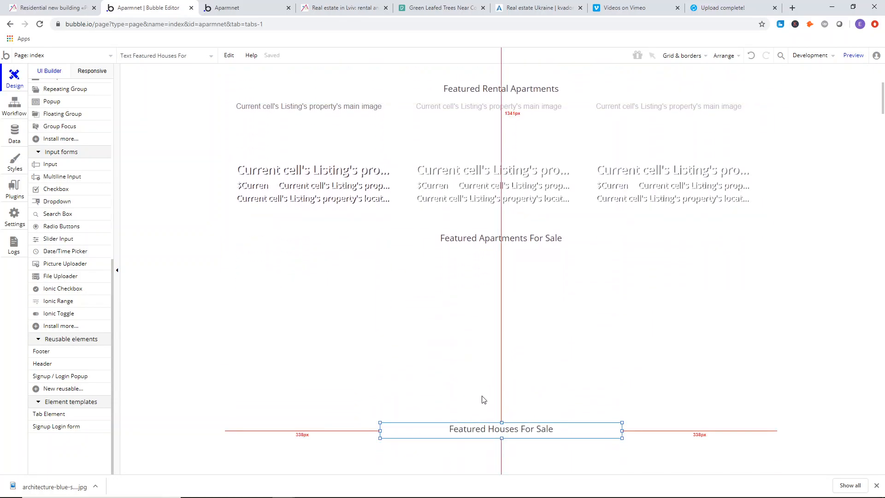
left_click_drag(488, 427, 498, 368)
Move the footer up the index page to close the empty space below the Featured Houses For Sale section.
scroll(462, 259, "down", 3)
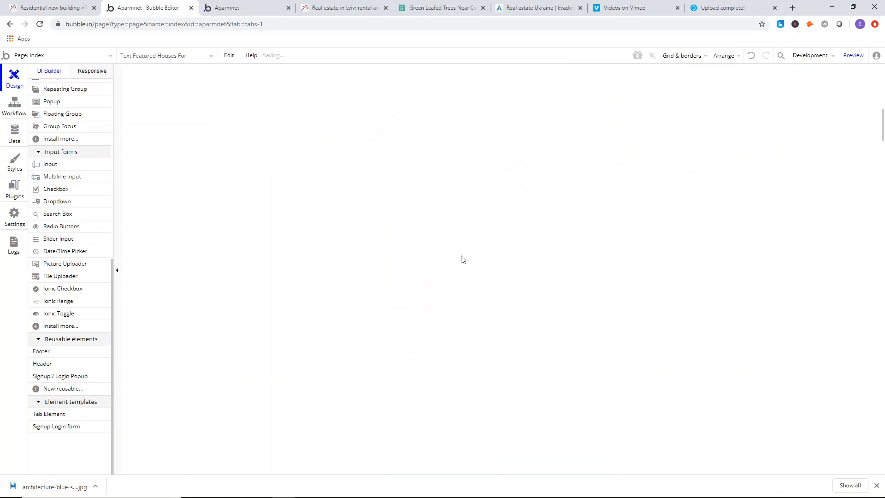
scroll(463, 260, "down", 4)
left_click_drag(465, 312, 464, 308)
scroll(438, 318, "up", 3)
left_click_drag(424, 429, 435, 280)
Shorten the index page so that its bottom edge ends just below the footer.
scroll(405, 273, "down", 10)
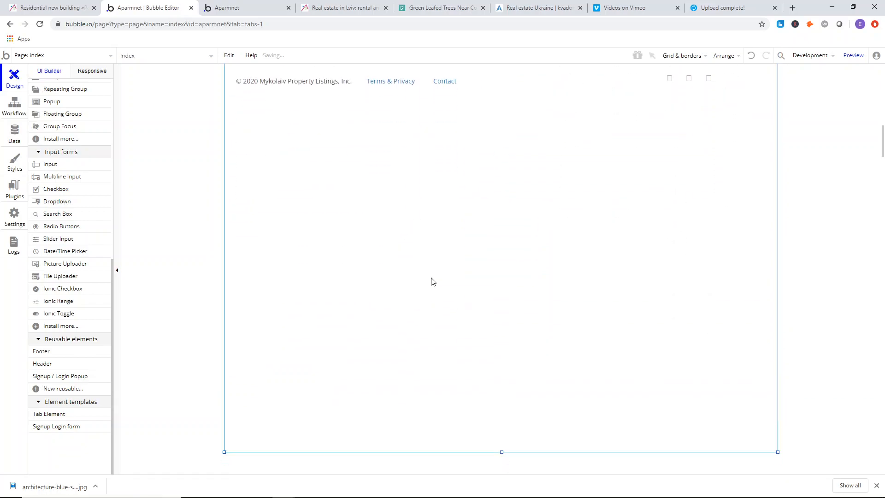
left_click_drag(502, 277, 501, 176)
scroll(489, 260, "up", 4)
left_click_drag(502, 362, 500, 132)
scroll(493, 240, "up", 2)
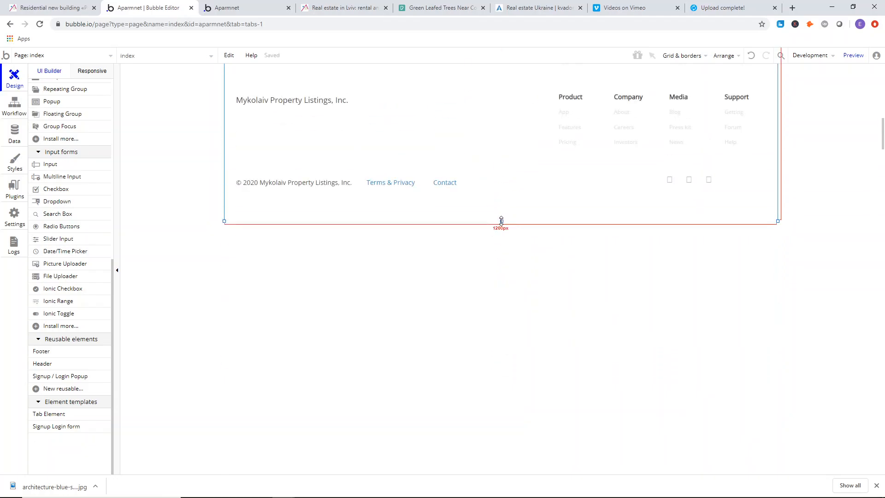
Switch to the site preview and review the updated index page from the hero image down to the footer.
scroll(386, 239, "up", 15)
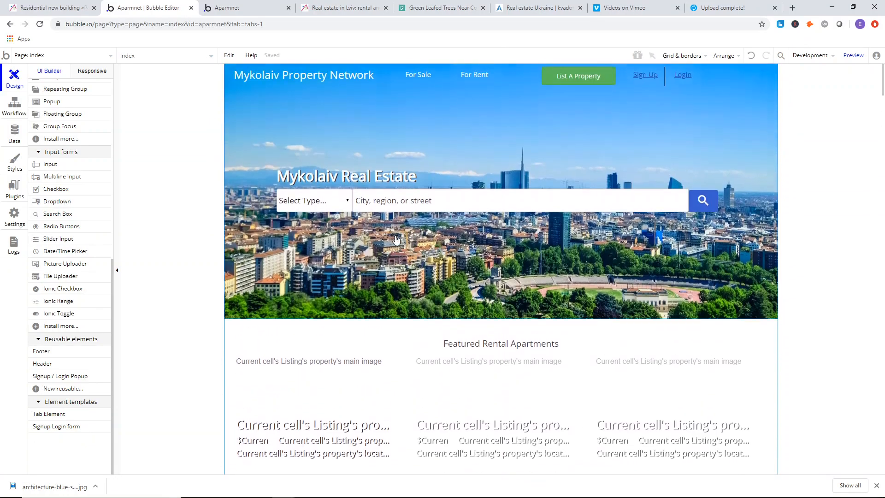
left_click(272, 8)
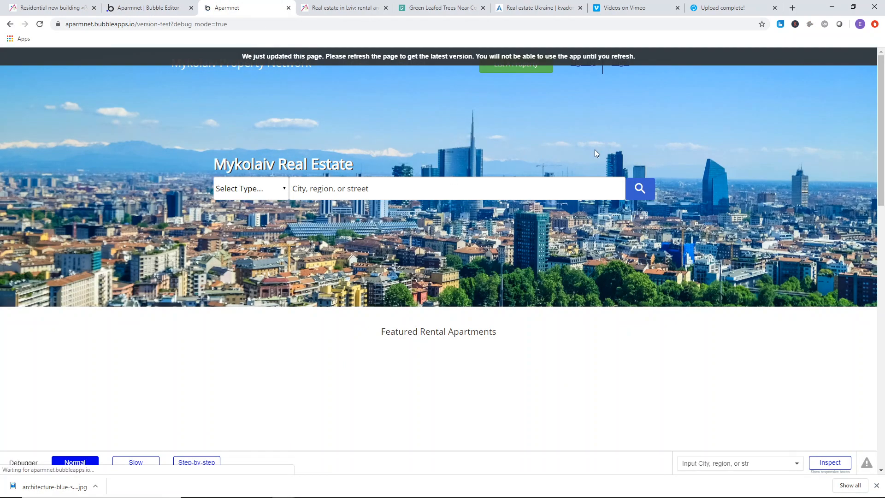
scroll(528, 140, "down", 8)
scroll(472, 129, "down", 4)
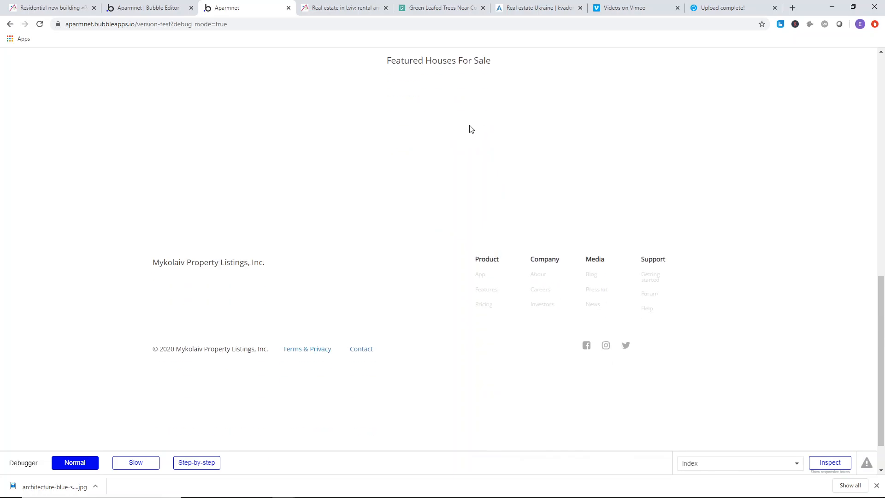
scroll(225, 93, "up", 2)
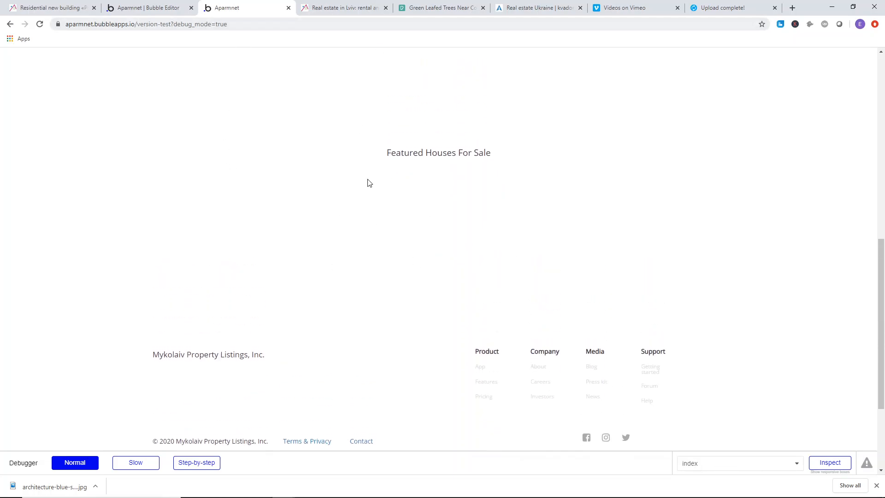
scroll(393, 203, "down", 3)
scroll(527, 210, "up", 10)
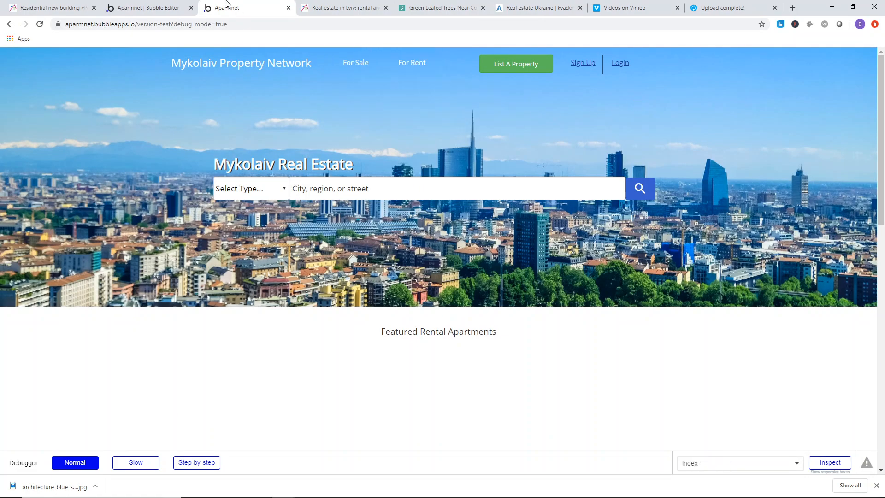
Compare the Lviv real estate reference site's page sections with the lower part of the site preview.
left_click(371, 4)
scroll(345, 188, "down", 3)
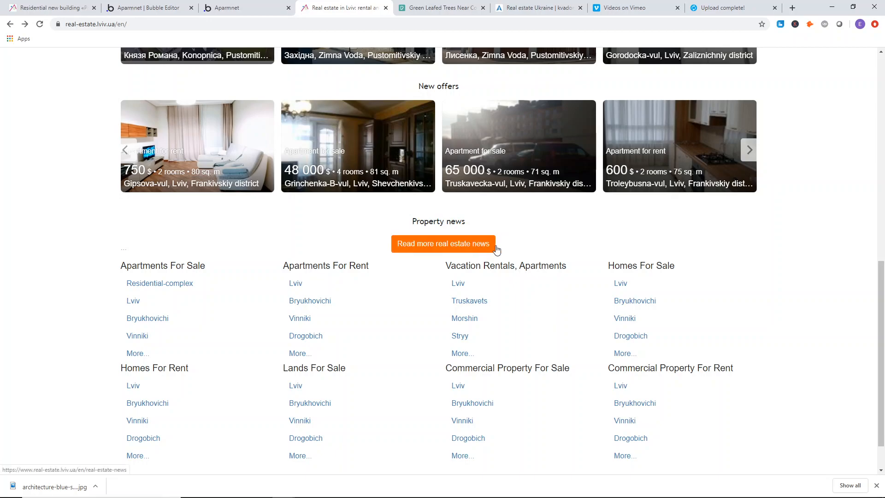
scroll(443, 243, "up", 10)
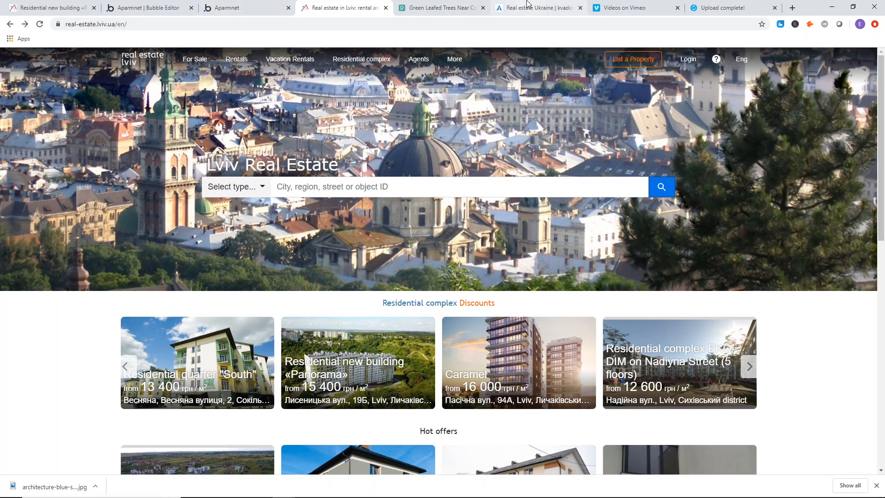
left_click(281, 2)
scroll(388, 114, "down", 10)
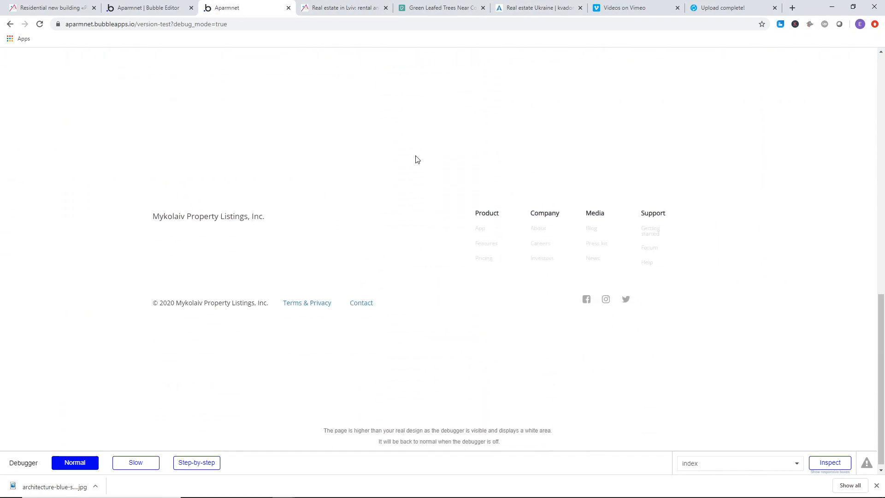
scroll(415, 158, "up", 8)
Return to the Bubble editor, shift the footer slightly down and fit the index page's bottom edge to it.
left_click(158, 4)
scroll(478, 164, "down", 10)
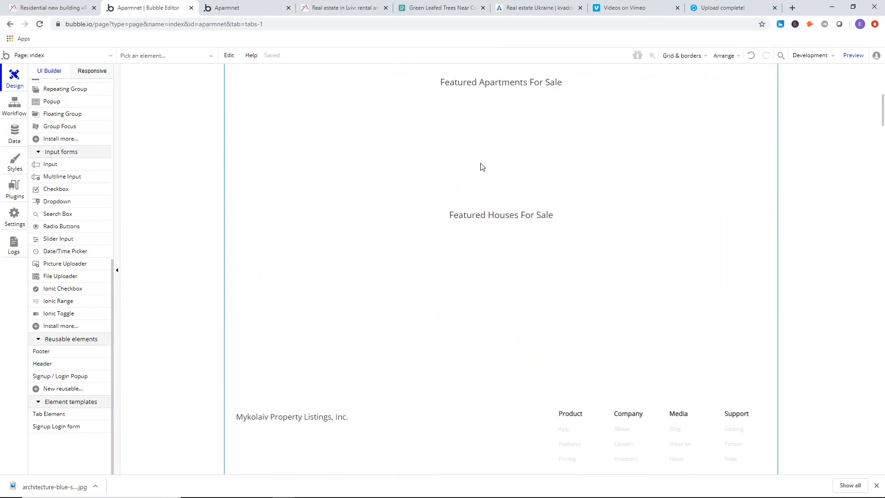
left_click_drag(500, 324, 501, 345)
left_click(502, 426)
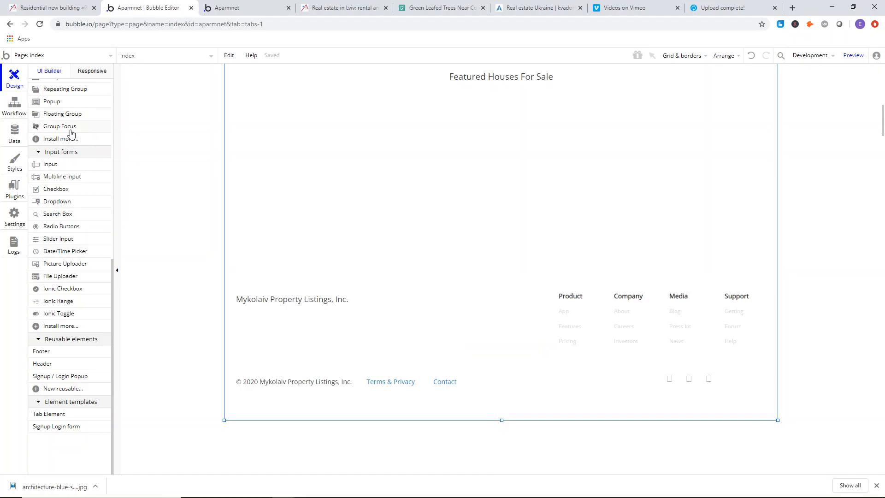
Add a button about 298 wide and 56 high just above the footer and center it horizontally on the page.
scroll(56, 174, "up", 3)
scroll(54, 158, "up", 3)
left_click(54, 182)
mouse_move(431, 213)
left_mouse_down()
mouse_move(583, 234)
mouse_move(541, 242)
mouse_move(543, 251)
left_mouse_up()
right_click(544, 254)
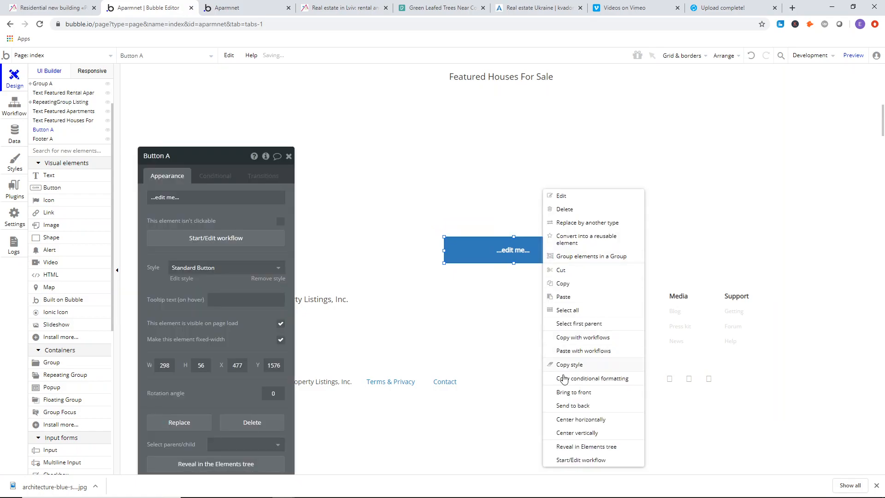
left_click(582, 420)
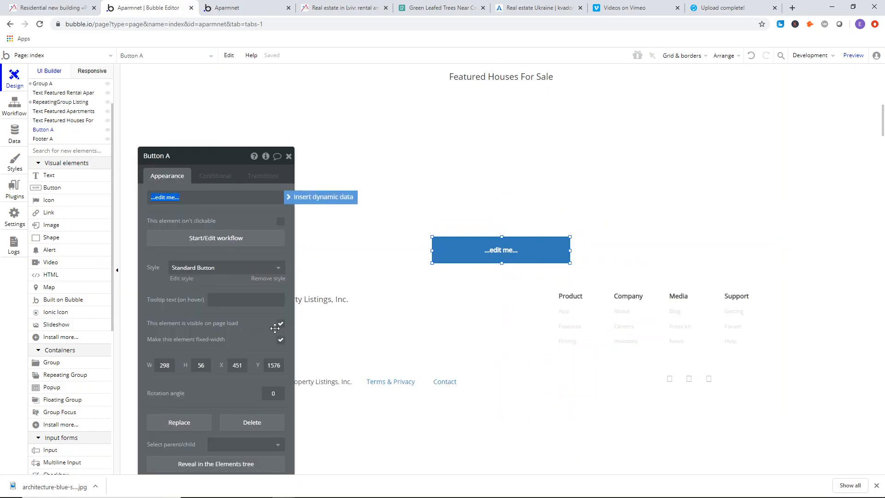
Set the new button's text to List A Property and apply the Success Button style.
left_click(183, 159)
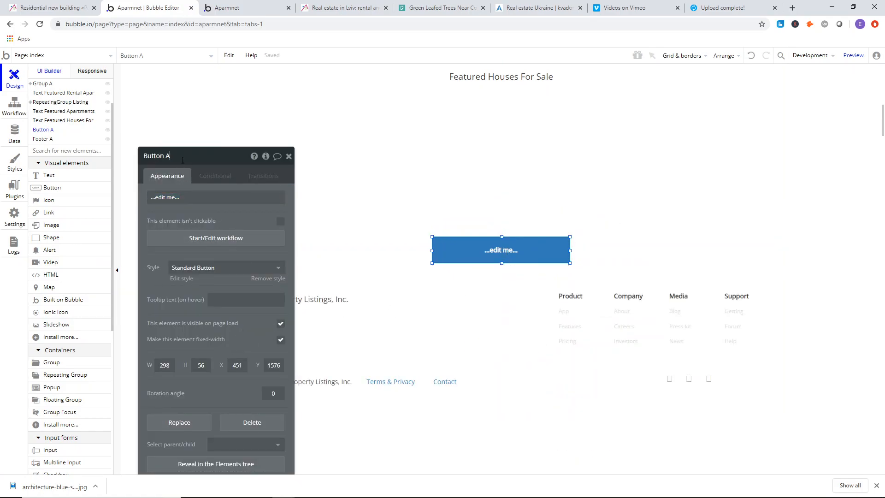
left_click(279, 199)
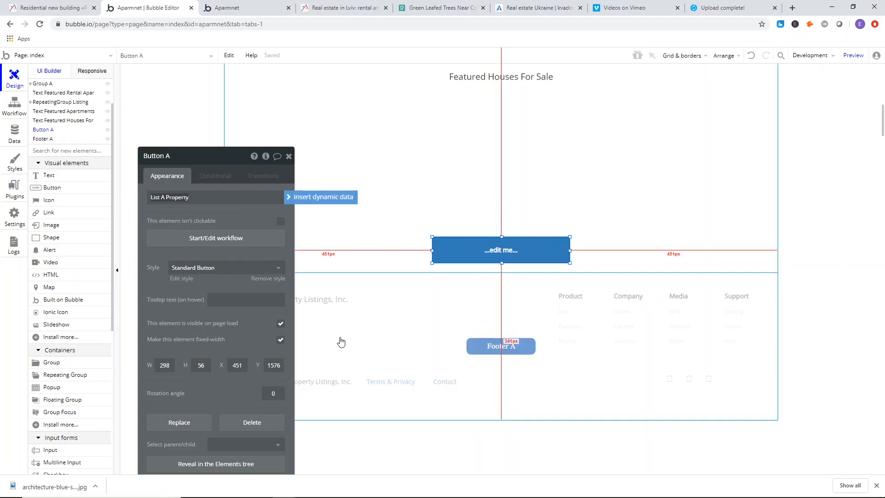
left_click(222, 268)
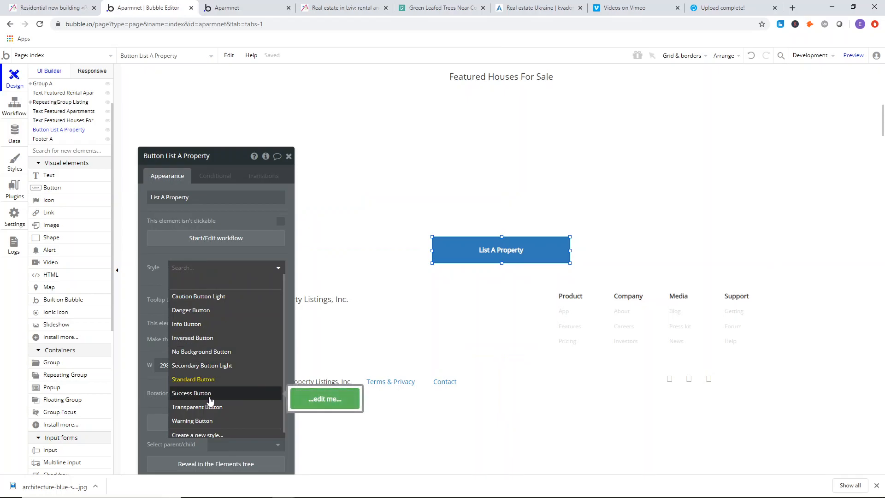
left_click(210, 394)
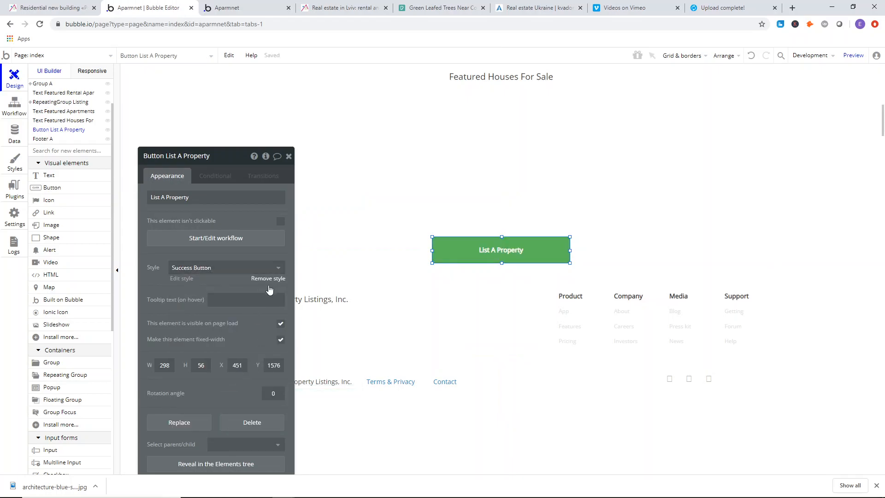
Detach the List A Property button from its shared style so its formatting can be edited individually.
left_click(269, 279)
left_click(220, 267)
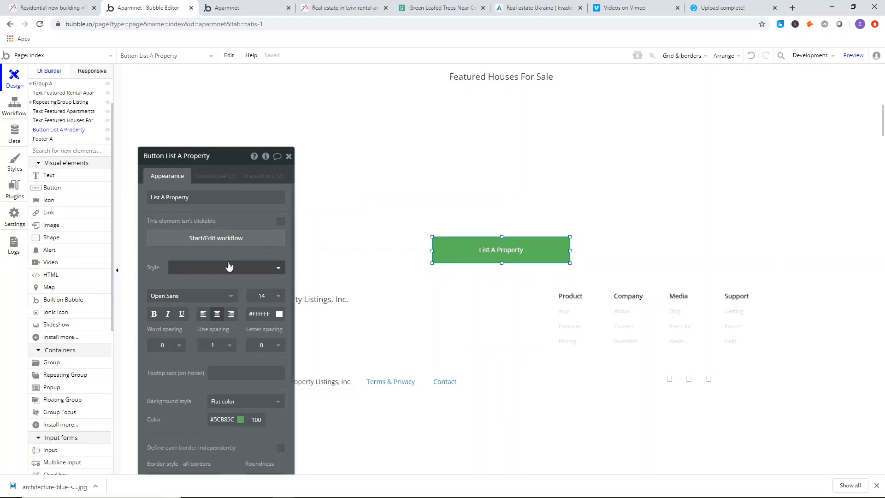
left_click(220, 268)
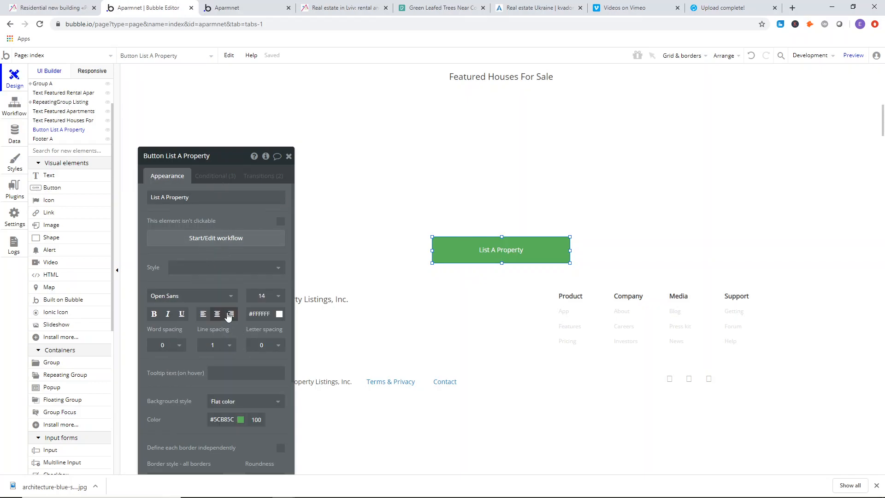
Change the List A Property button's flat background color to red #D44033.
scroll(228, 316, "down", 3)
left_click(223, 281)
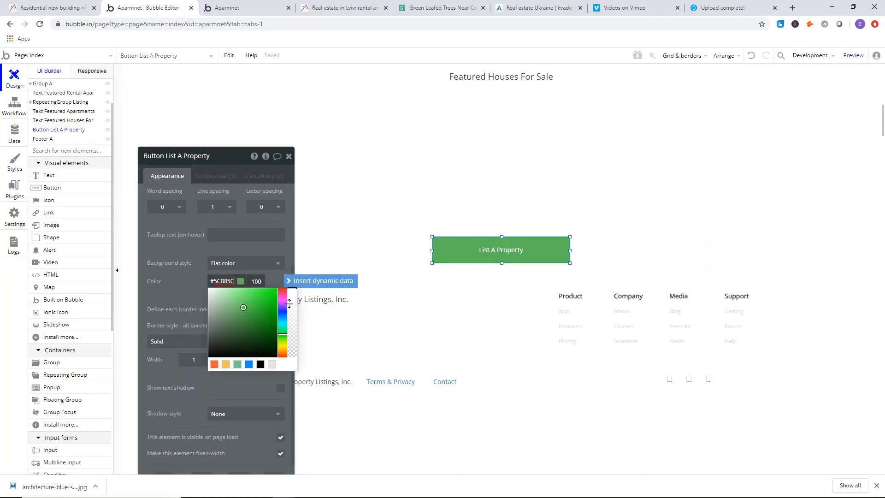
left_click(282, 350)
mouse_move(260, 317)
left_mouse_down()
mouse_move(269, 326)
mouse_move(261, 302)
left_mouse_up()
left_click(282, 355)
left_click_drag(283, 336, 284, 357)
mouse_move(262, 301)
left_mouse_down()
mouse_move(263, 311)
mouse_move(263, 299)
left_mouse_up()
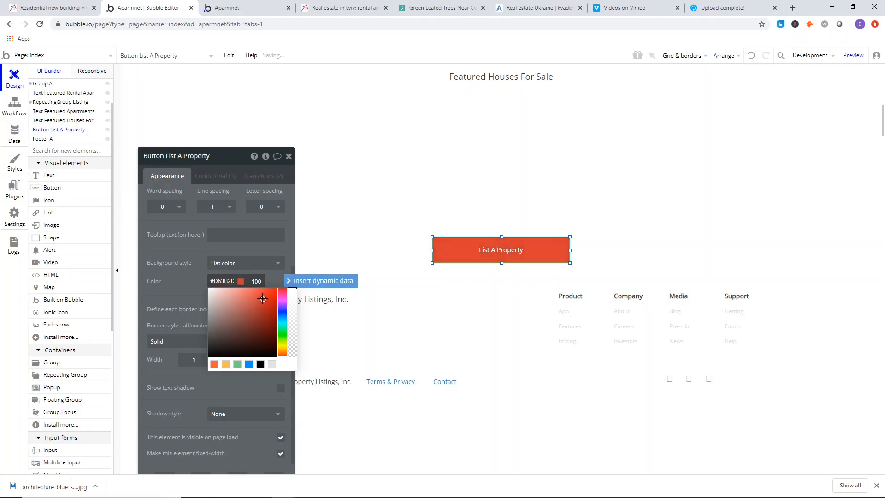
left_click(187, 282)
Change the button's border color to dark red #B03131.
scroll(187, 282, "down", 2)
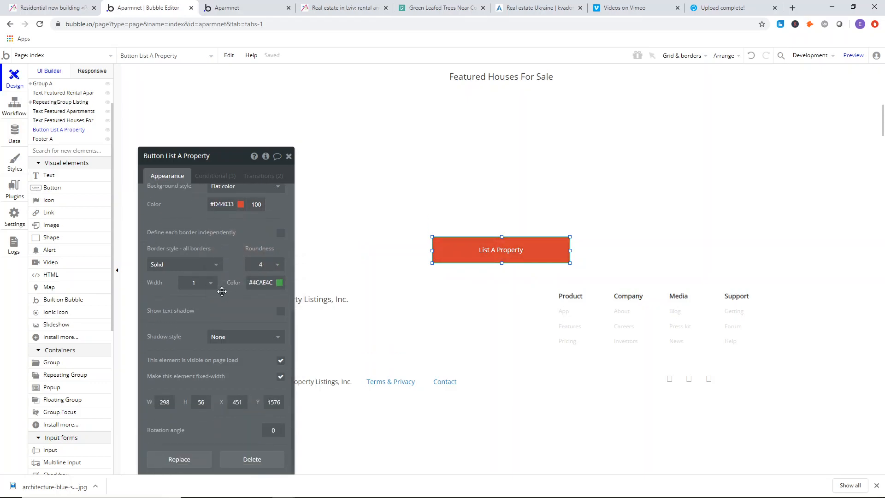
left_click(265, 268)
left_click_drag(318, 338, 321, 344)
left_click(302, 304)
left_click_drag(298, 306, 297, 300)
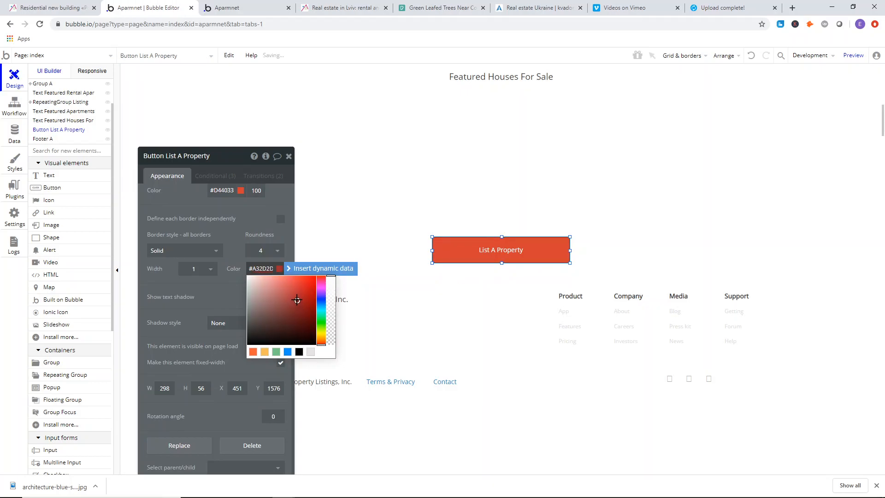
left_click(383, 245)
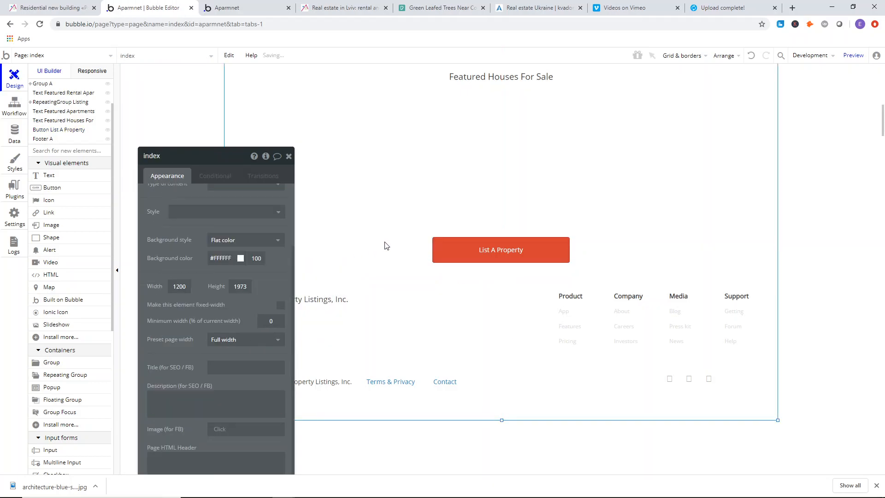
Try several orange and brown hues for the List A Property button's background and settle on orange #E67245.
left_click(517, 251)
left_click(224, 191)
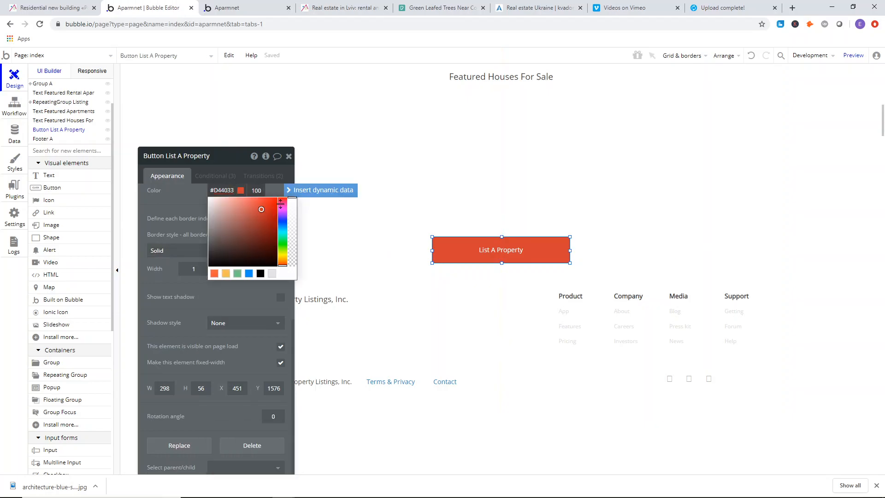
left_click_drag(283, 261, 283, 259)
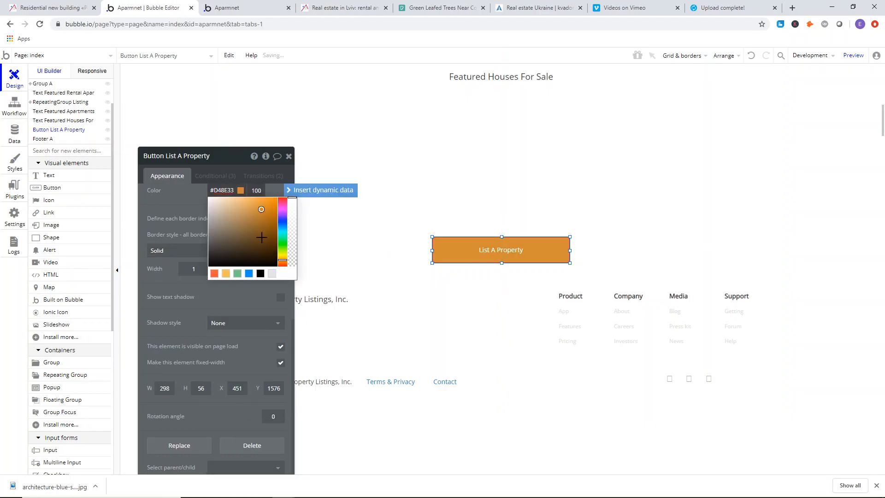
left_click(258, 222)
left_click(282, 262)
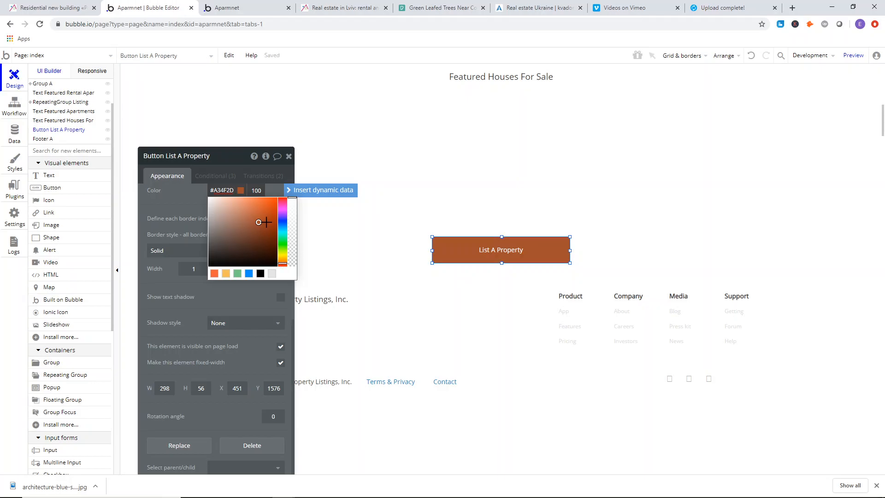
left_click(262, 214)
left_click(283, 259)
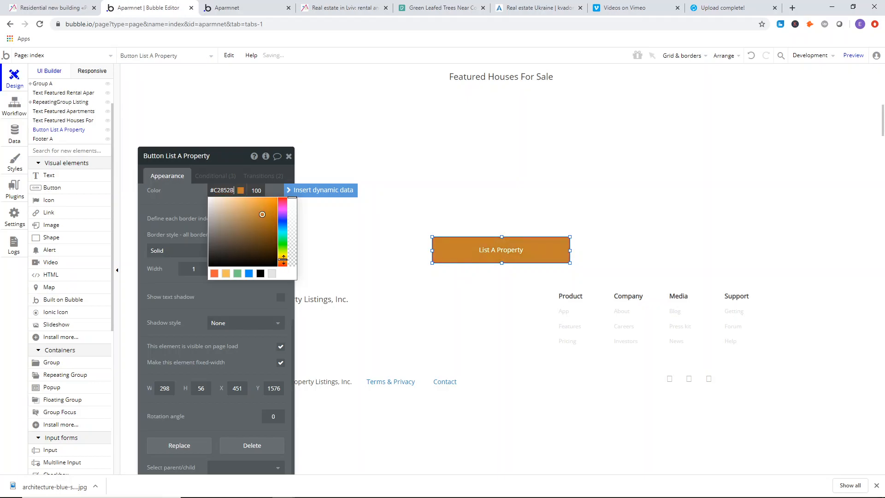
left_click(286, 263)
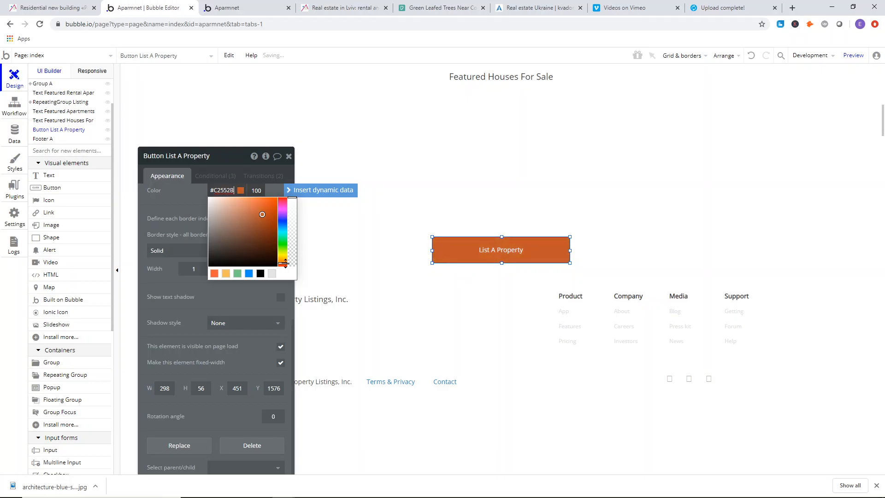
left_click(262, 204)
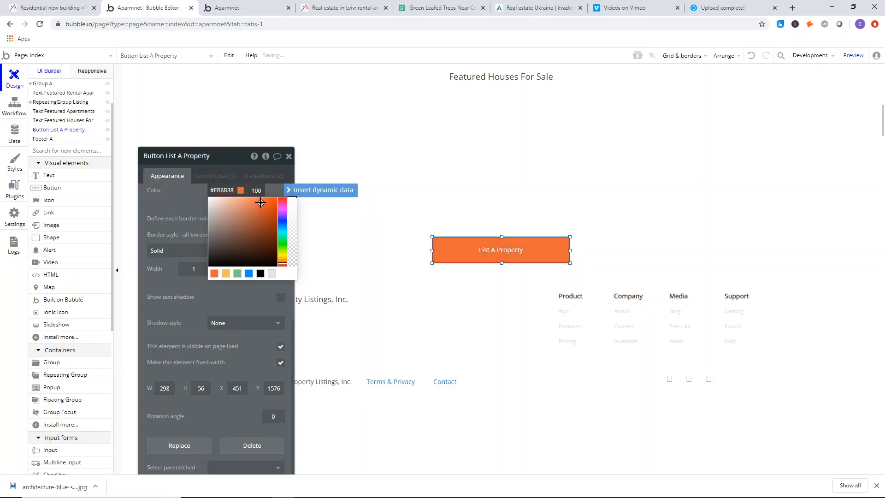
left_click(205, 210)
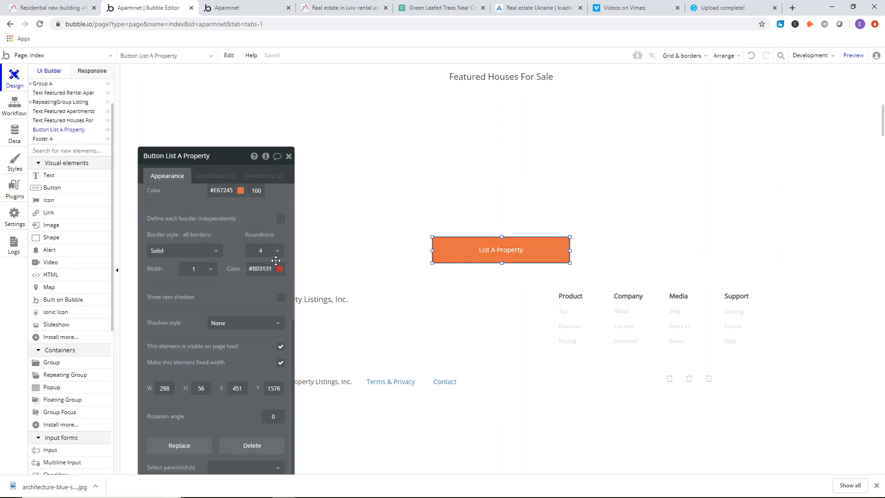
Set the List A Property button's border color to light red #FA5252.
left_click(265, 269)
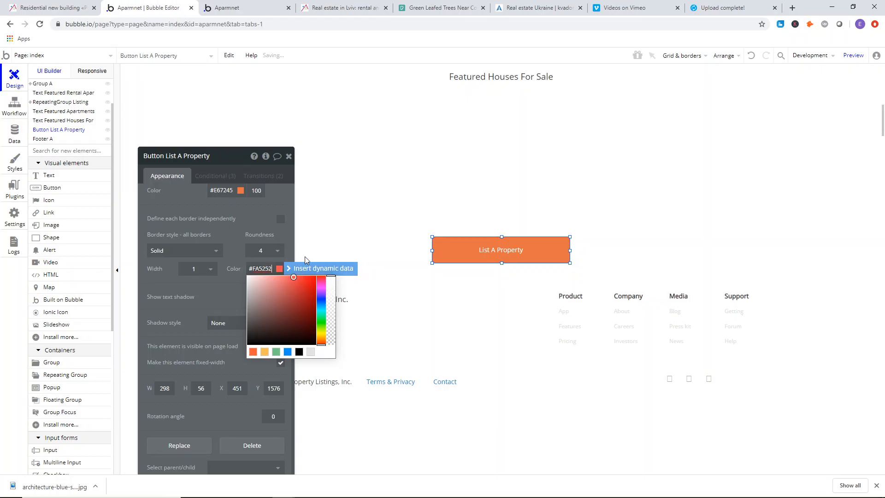
left_click(395, 233)
left_click(461, 251)
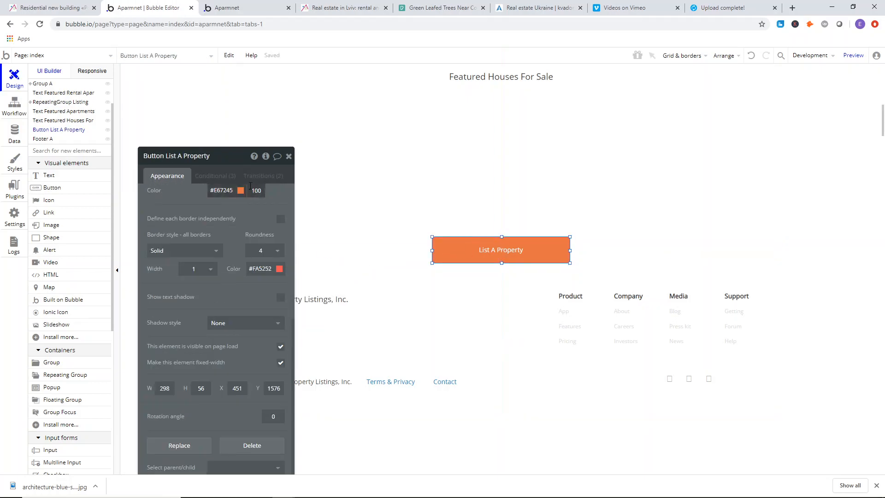
In the button's hovered condition, set the border color to dark red #913131.
left_click(231, 185)
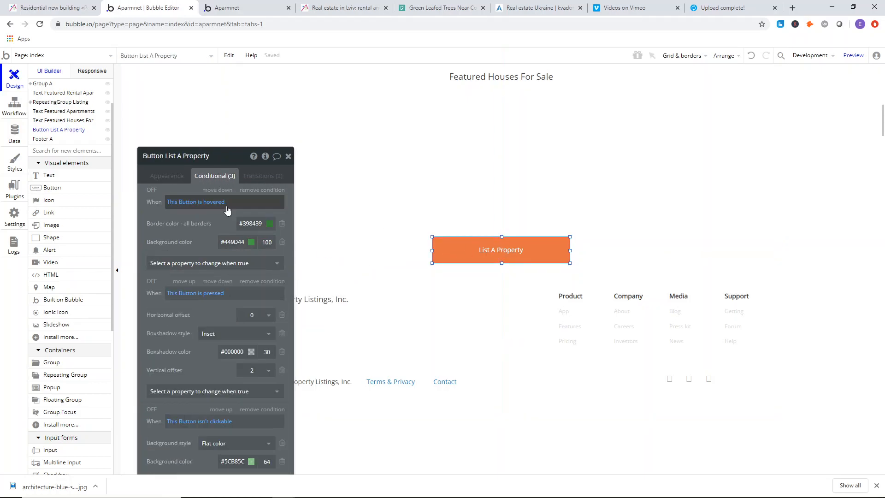
left_click(271, 220)
left_click_drag(312, 286, 312, 299)
left_click(292, 257)
Set the background color of the button's hovered condition to brownish orange #AB742C.
left_click(230, 241)
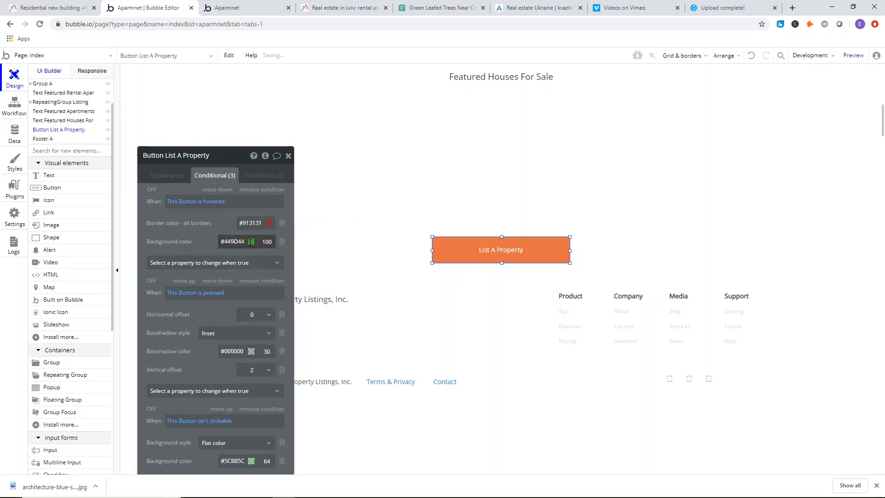
left_click_drag(291, 297, 292, 313)
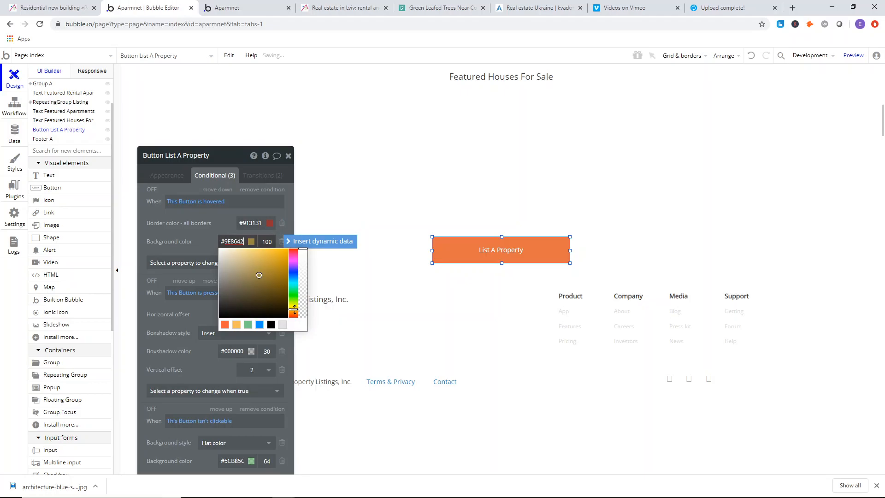
left_click_drag(264, 270, 271, 275)
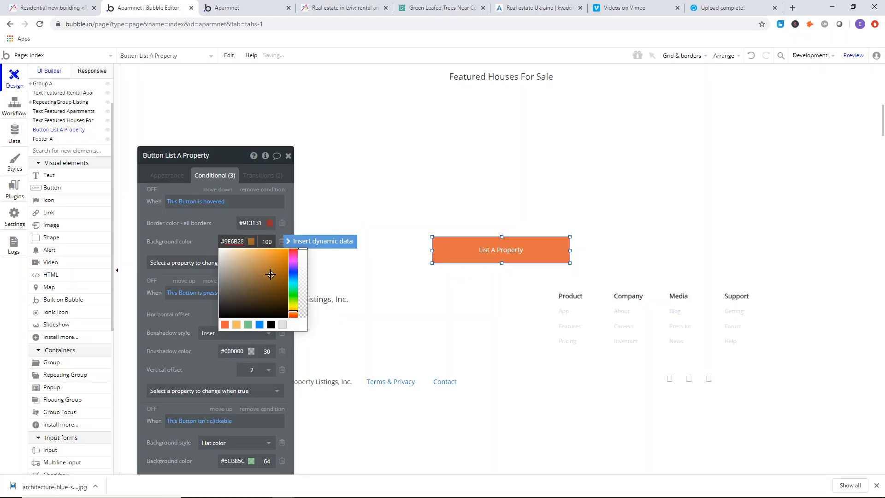
left_click(196, 235)
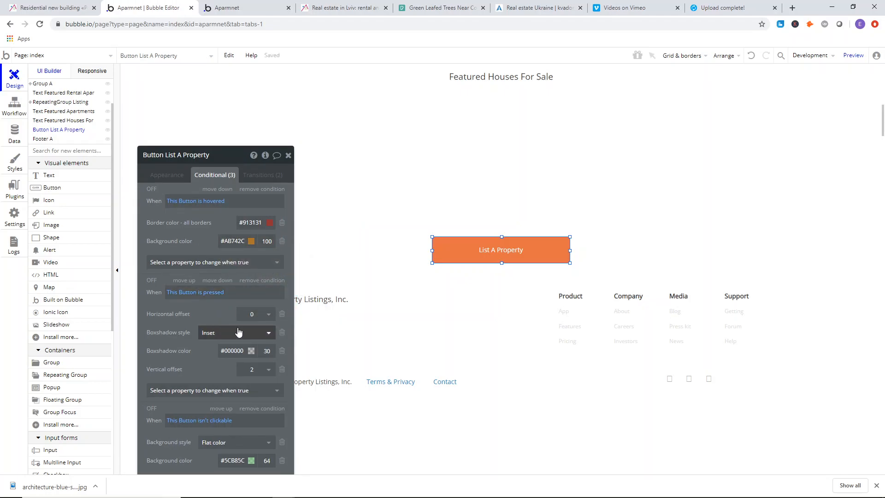
Remove the button's "isn't clickable" condition and close its property editor.
left_click(261, 409)
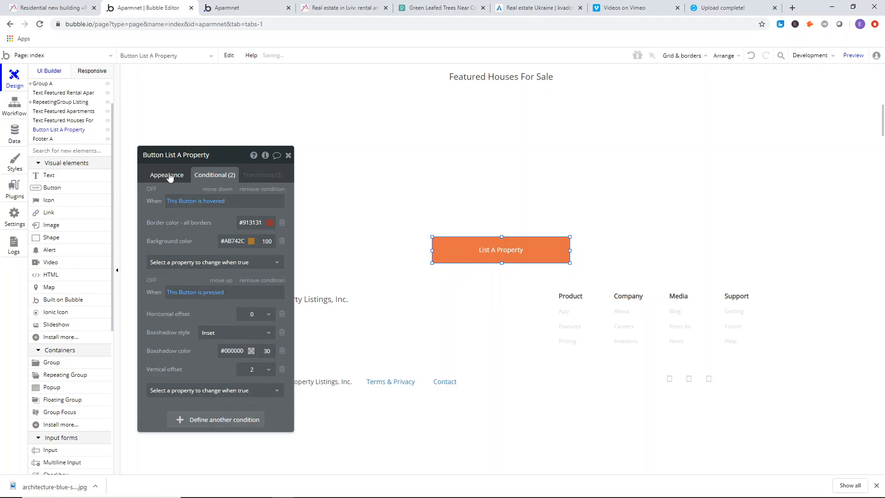
left_click(184, 175)
left_click_drag(239, 213, 245, 192)
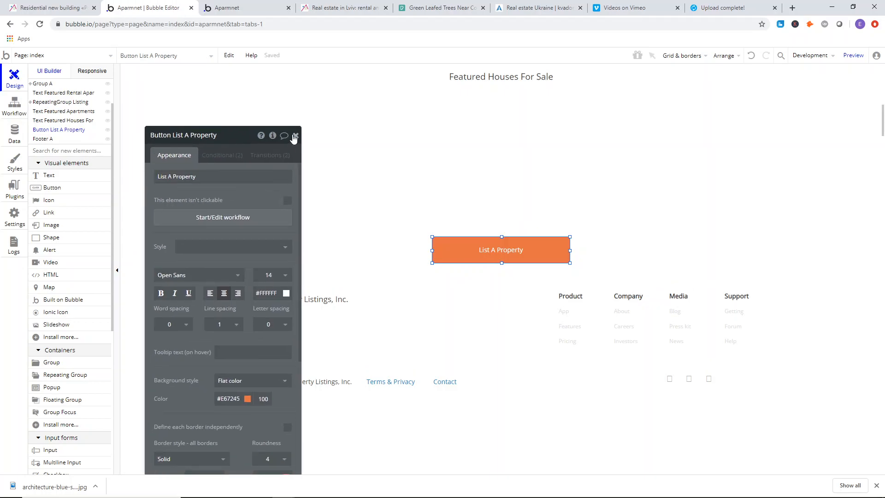
left_click(295, 136)
right_click(507, 255)
left_click(541, 427)
left_click(217, 180)
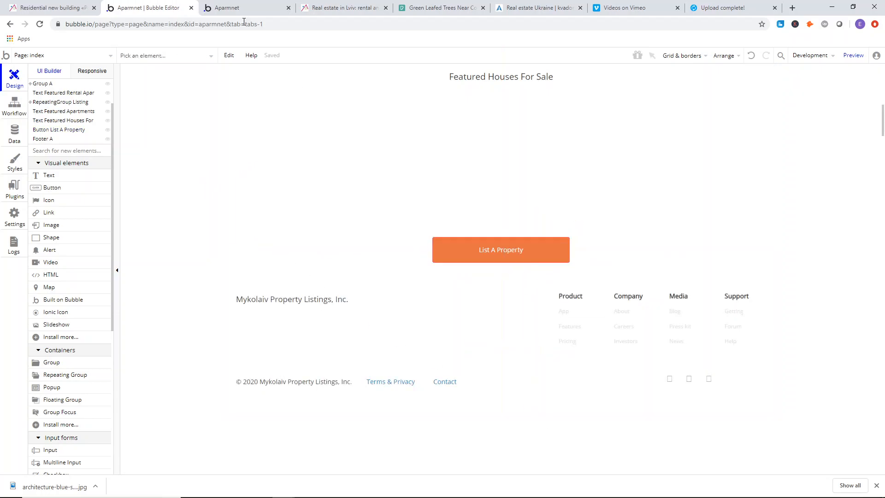
Refresh the site preview and check the new List A Property button, the footer and the header.
left_click(244, 8)
left_click(284, 57)
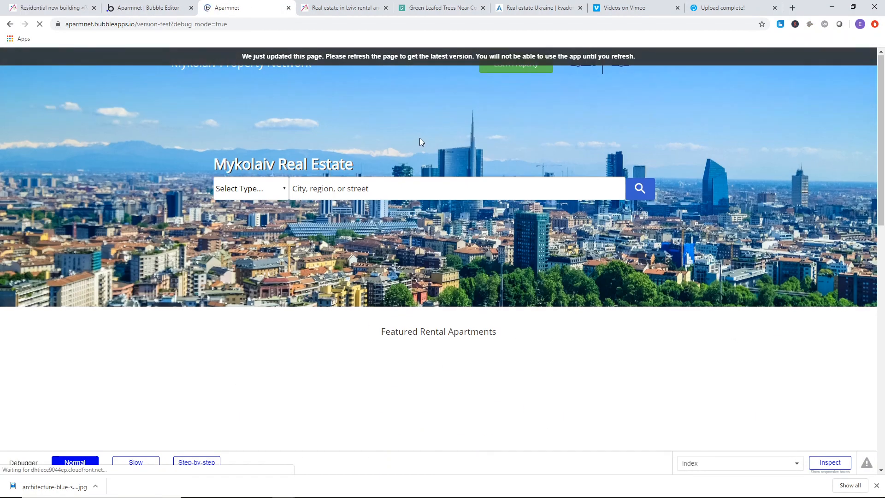
scroll(440, 96, "down", 10)
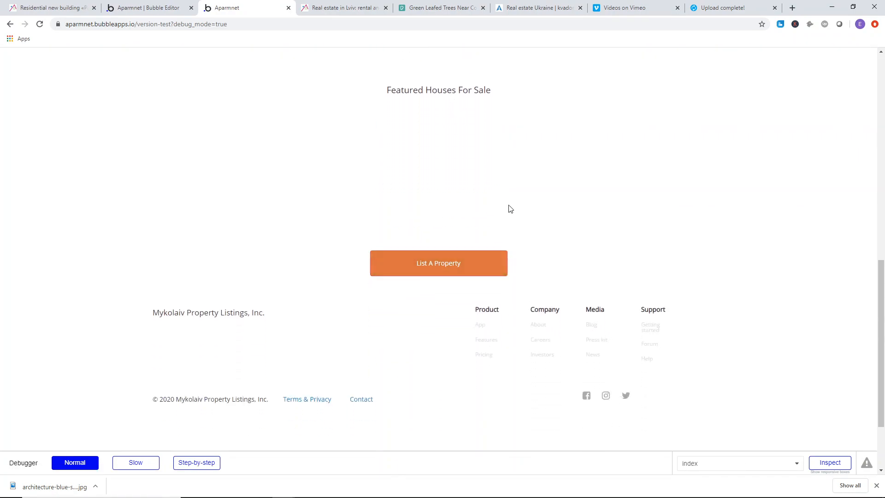
scroll(515, 152, "down", 1)
scroll(437, 169, "down", 1)
scroll(482, 169, "up", 15)
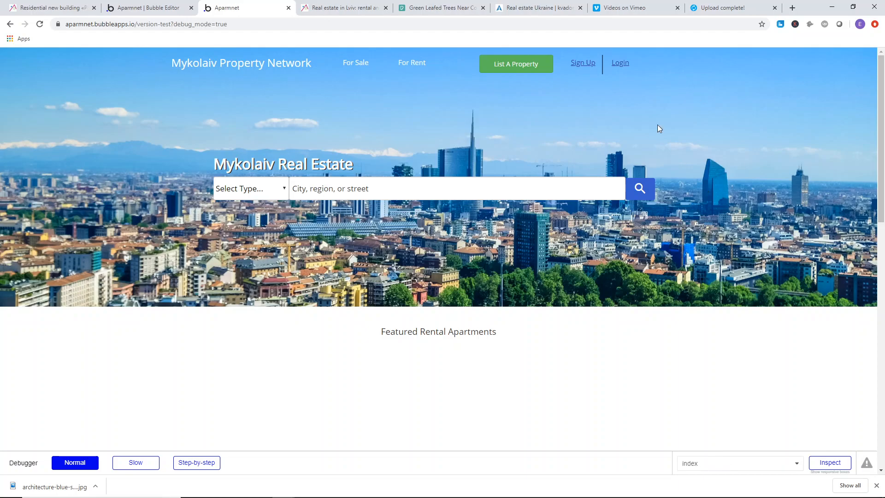
left_click(284, 489)
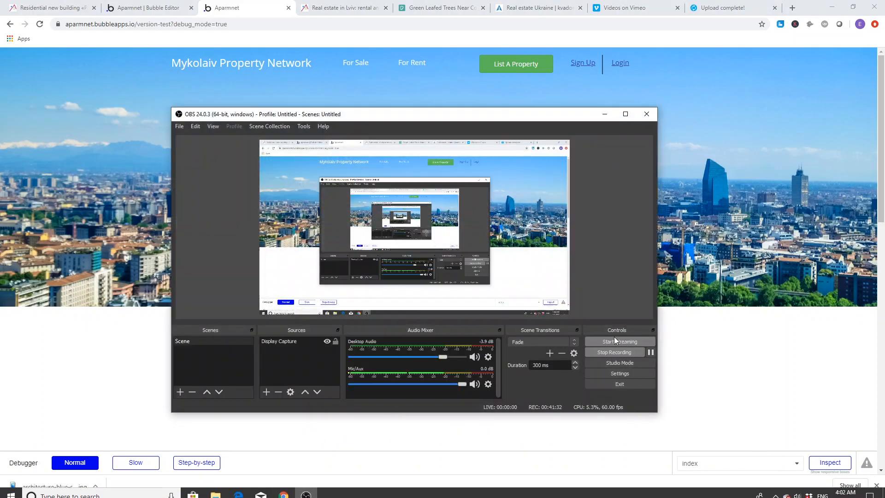